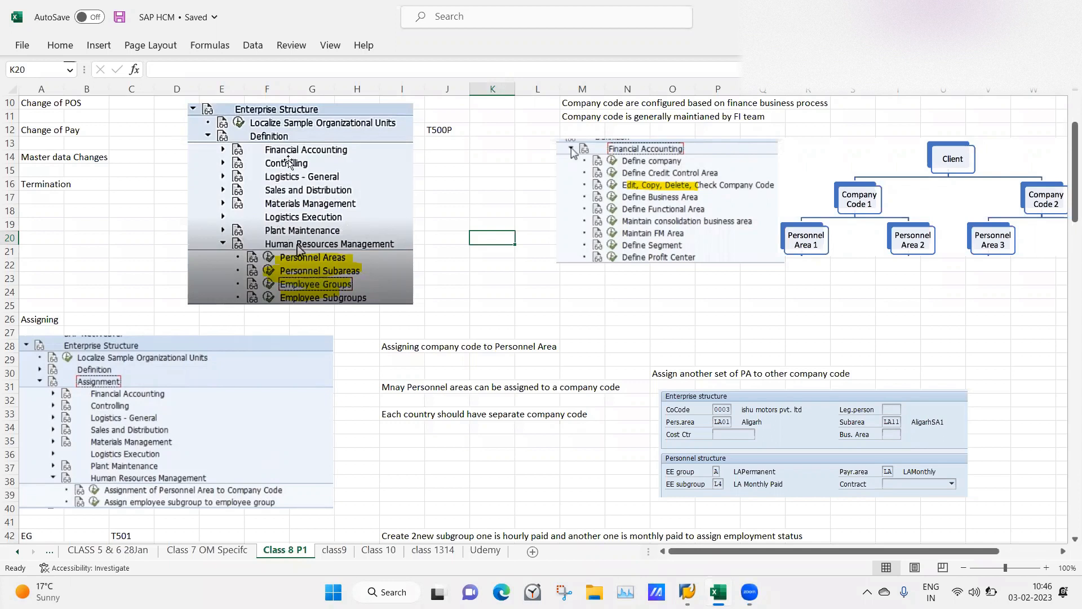
# Browse the CLASS 5 & 6 28Jan, Class 7 OM and Class 8 P1 sheets in Excel
pyautogui.click(574, 296)
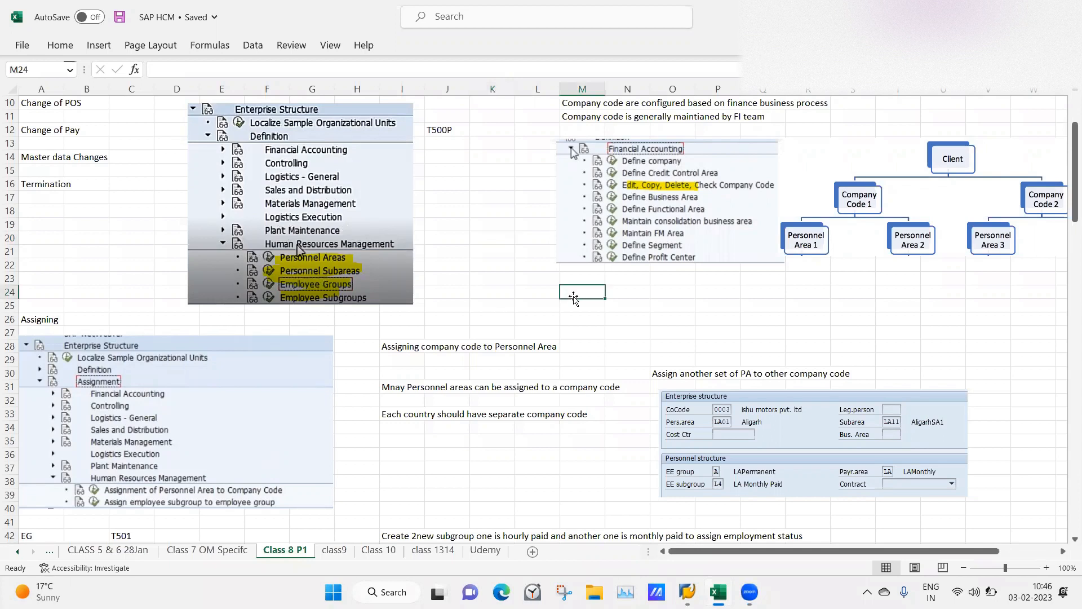
pyautogui.moveTo(1068, 225); pyautogui.dragTo(1058, 128)
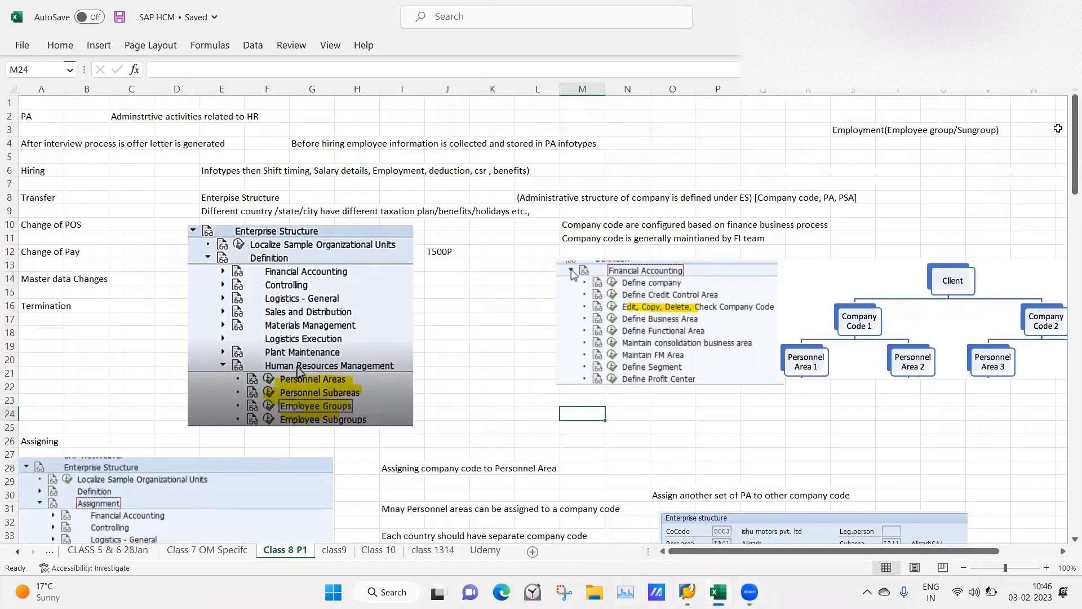
pyautogui.click(114, 553)
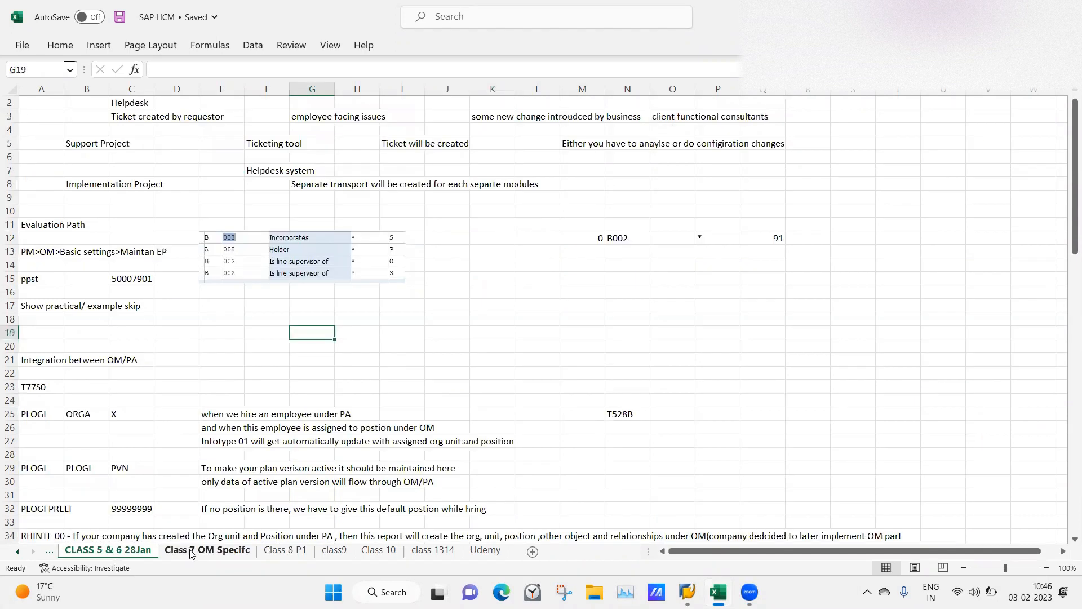
pyautogui.click(191, 553)
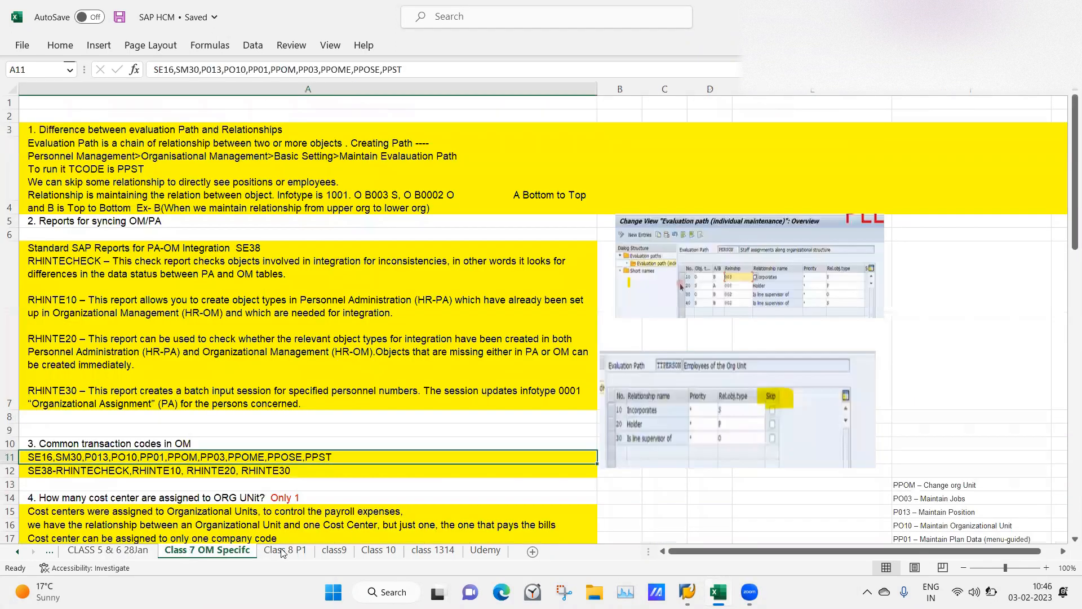
pyautogui.click(283, 553)
# Review the Class 8 P1 notes, then switch back to SAP's Display IMG window
pyautogui.click(494, 356)
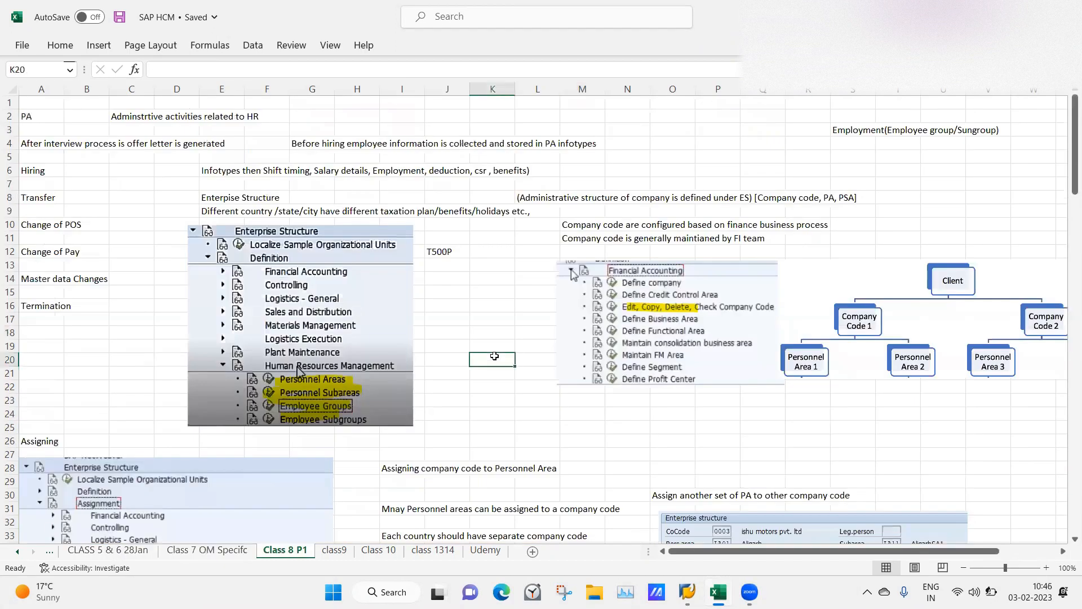
pyautogui.moveTo(1065, 163); pyautogui.dragTo(1064, 165)
pyautogui.click(535, 390)
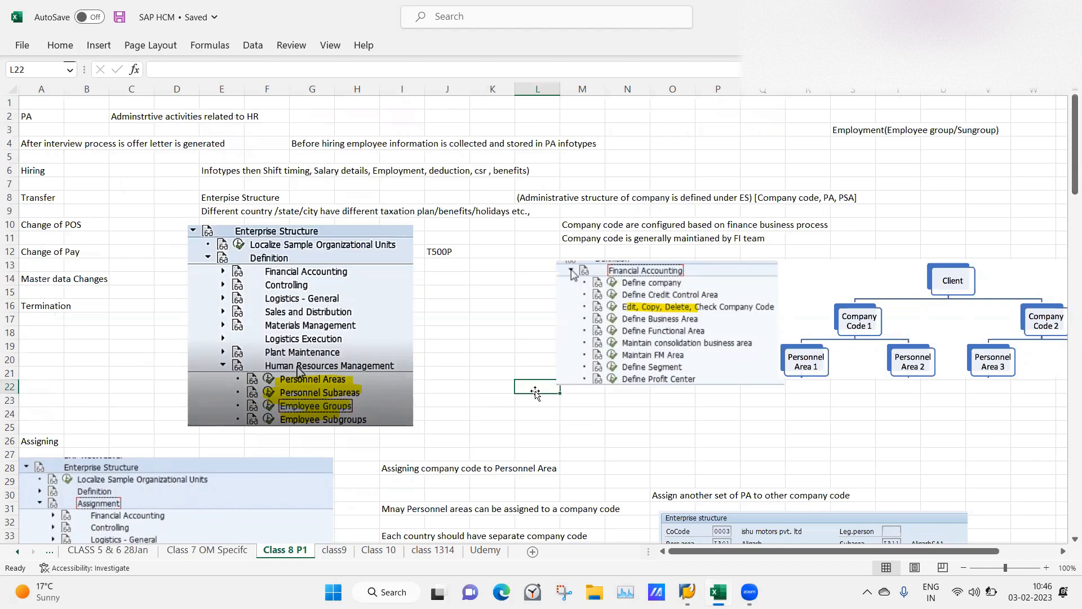
pyautogui.click(485, 373)
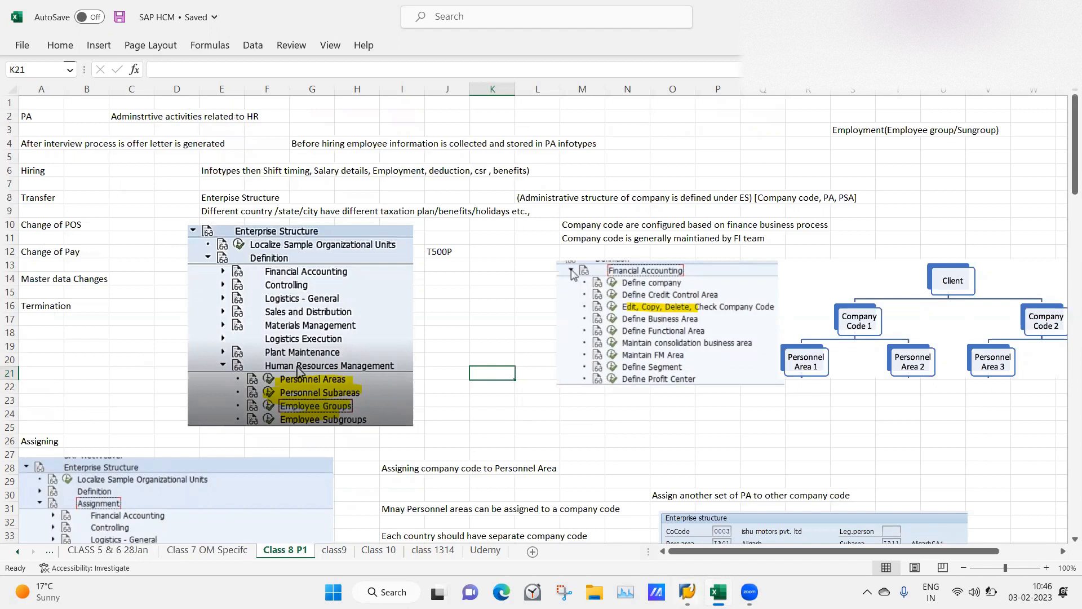
pyautogui.click(687, 591)
pyautogui.click(709, 542)
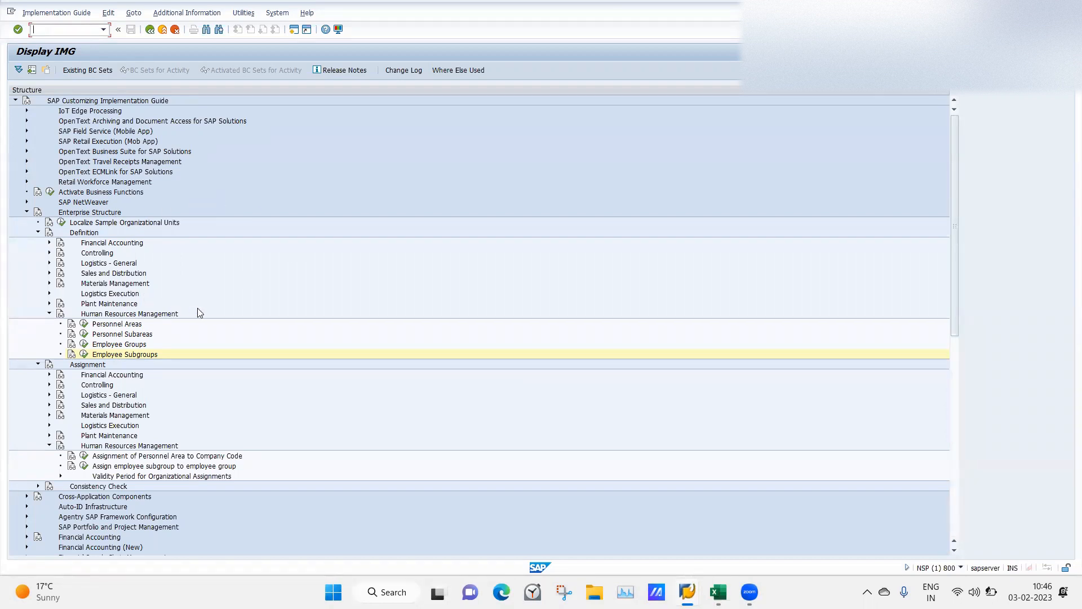
pyautogui.click(85, 344)
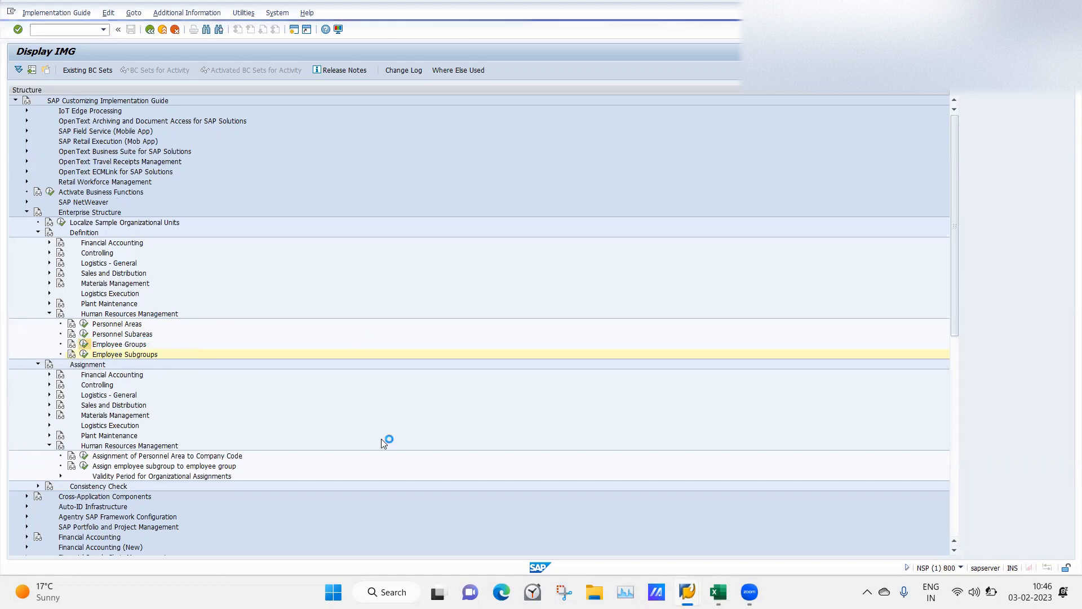
pyautogui.click(718, 591)
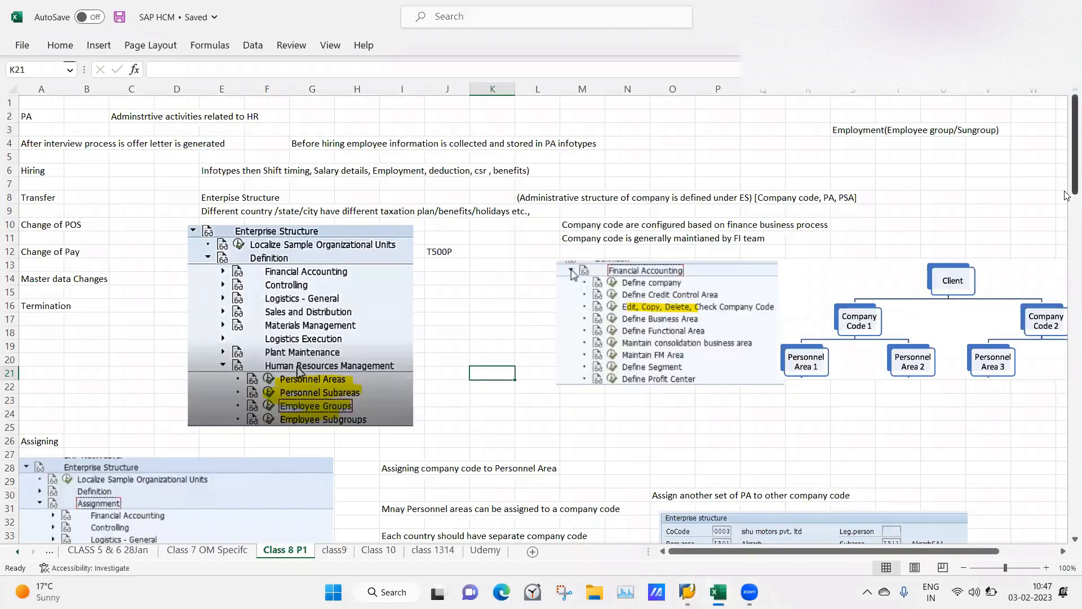
pyautogui.scroll(-6, 722, 361)
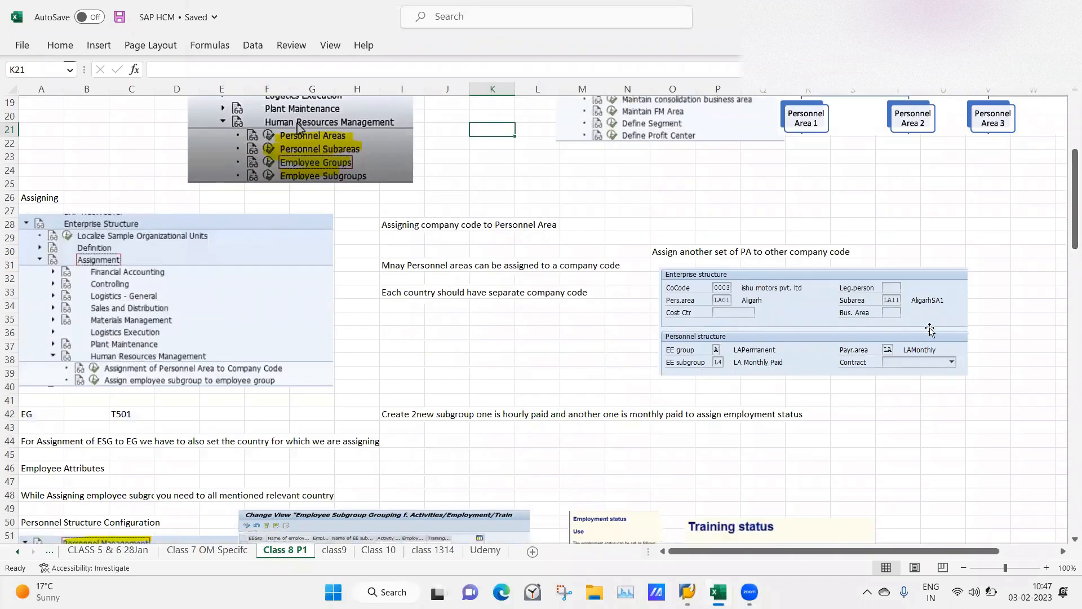
pyautogui.click(533, 326)
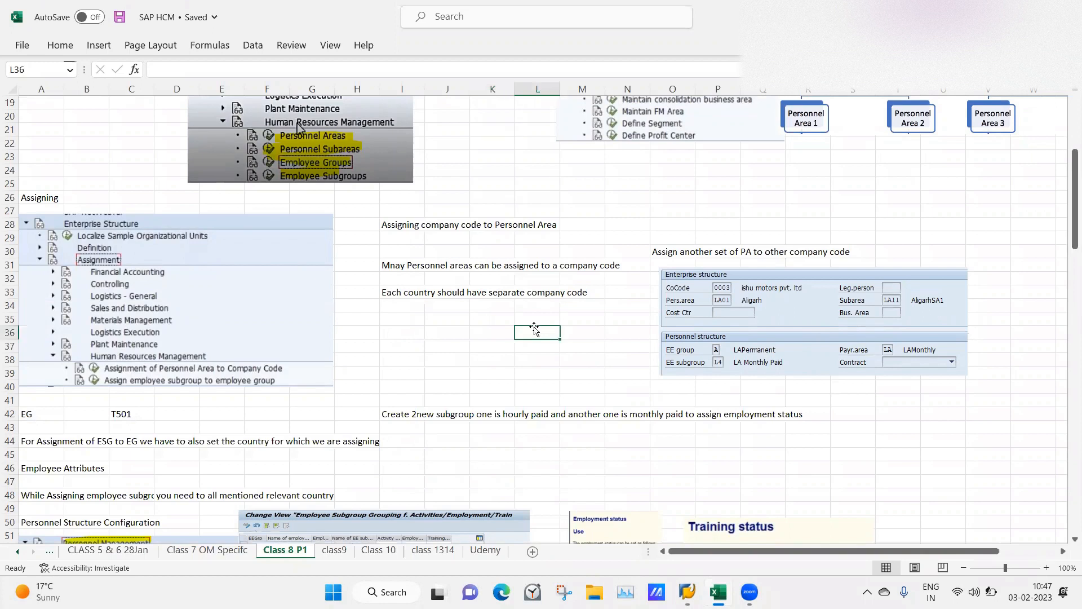
pyautogui.click(686, 589)
pyautogui.click(723, 536)
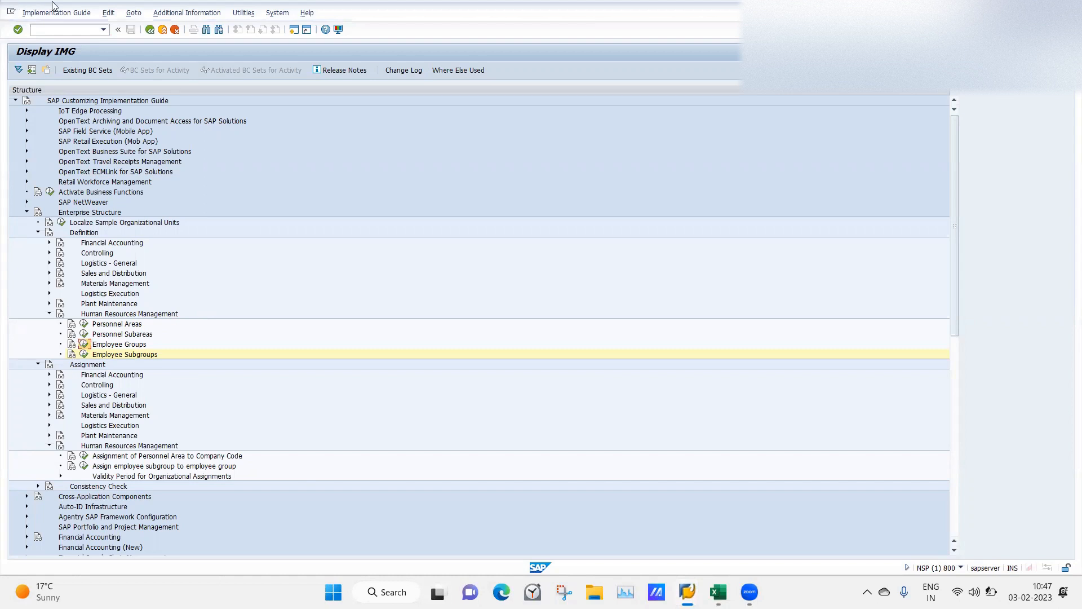
pyautogui.moveTo(687, 592)
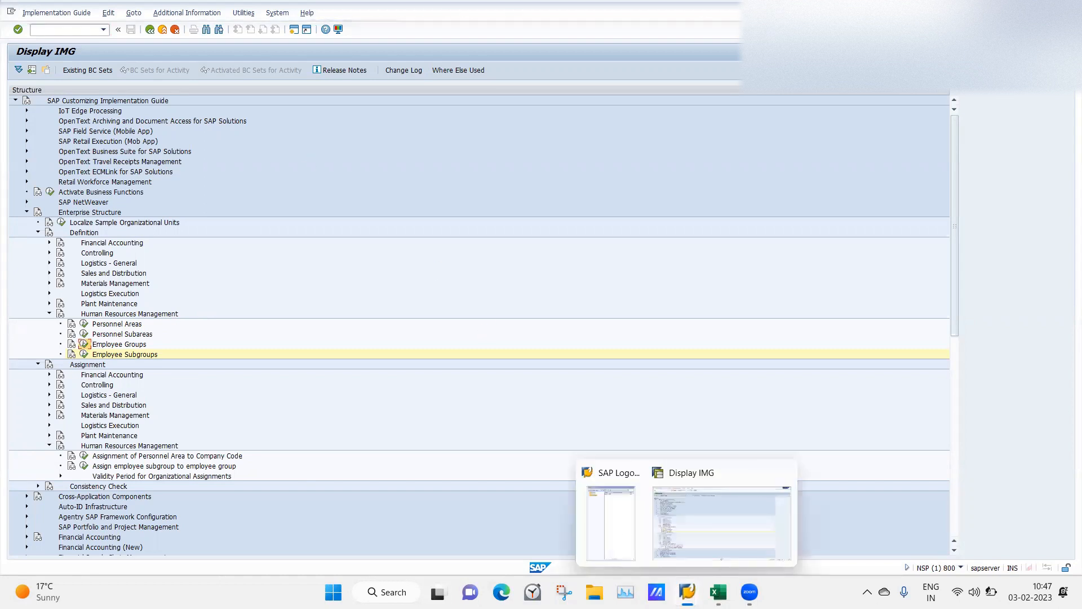
# Try connecting to ECC EHP8 from SAP Logon and dismiss the connection error
pyautogui.click(615, 524)
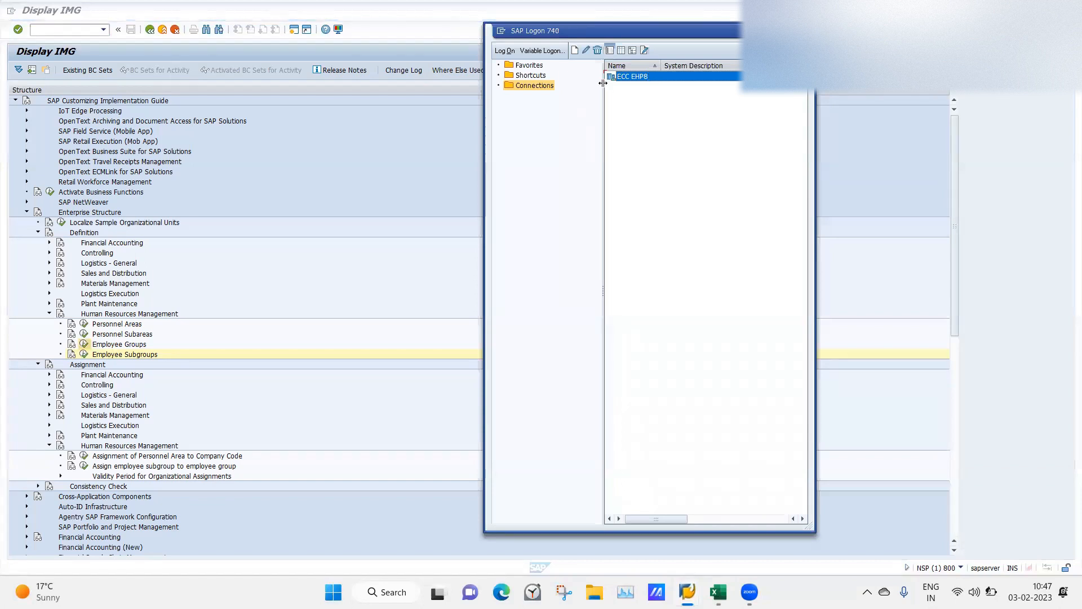
pyautogui.doubleClick(645, 77)
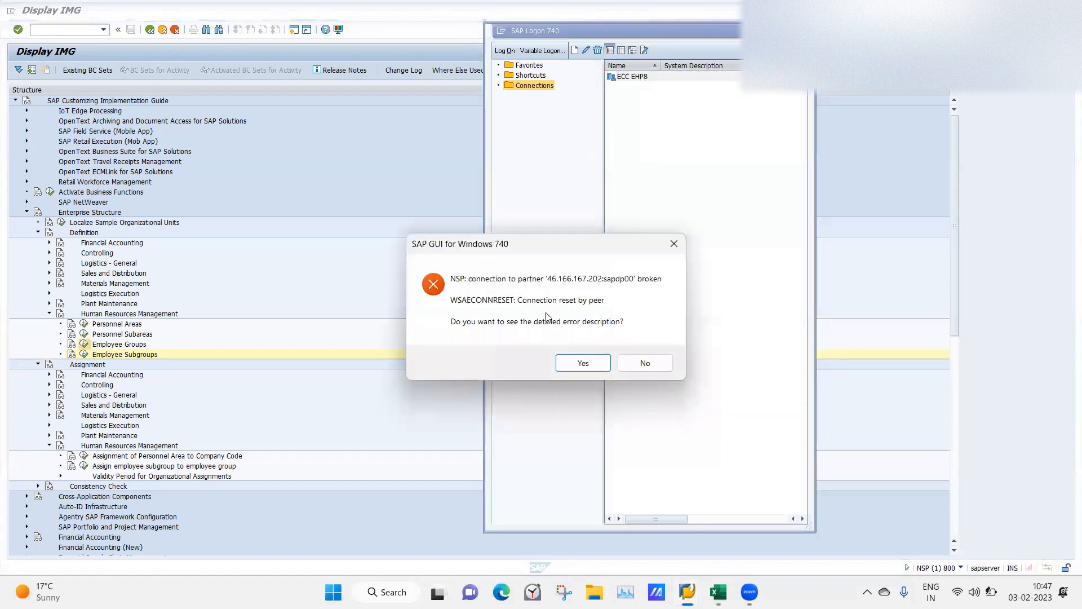
pyautogui.click(582, 364)
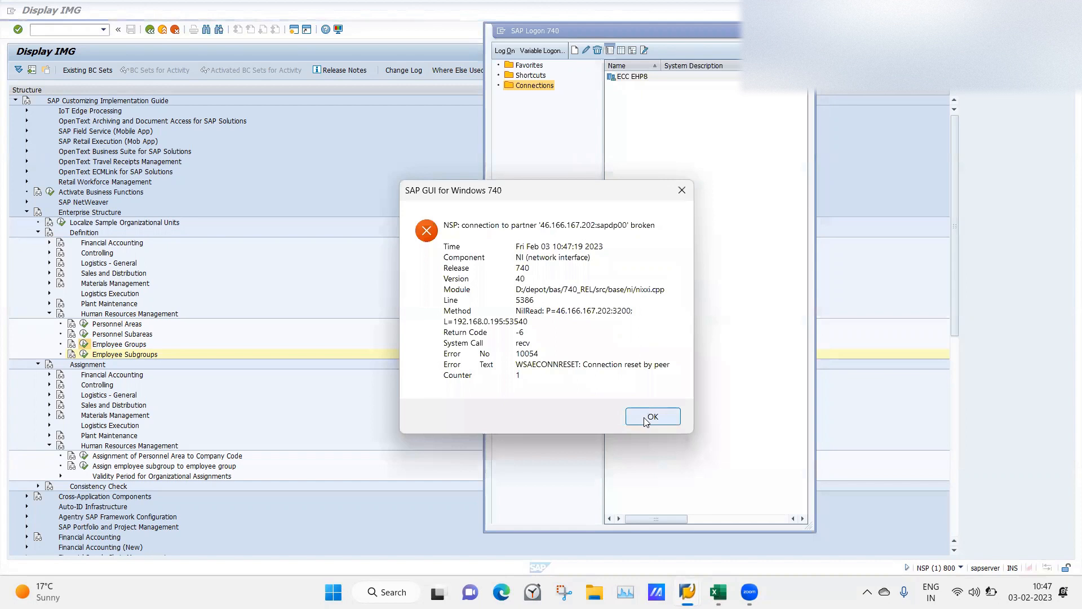
pyautogui.click(653, 416)
pyautogui.click(634, 78)
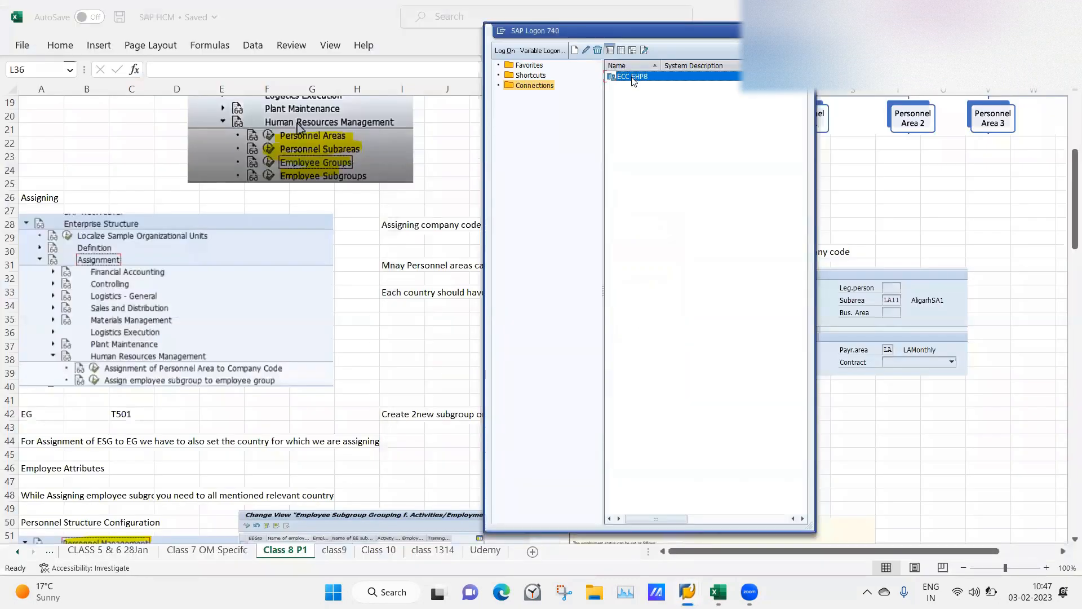
# Reopen the ECC EHP8 logon screen and sign in with the user ID and password
pyautogui.doubleClick(633, 77)
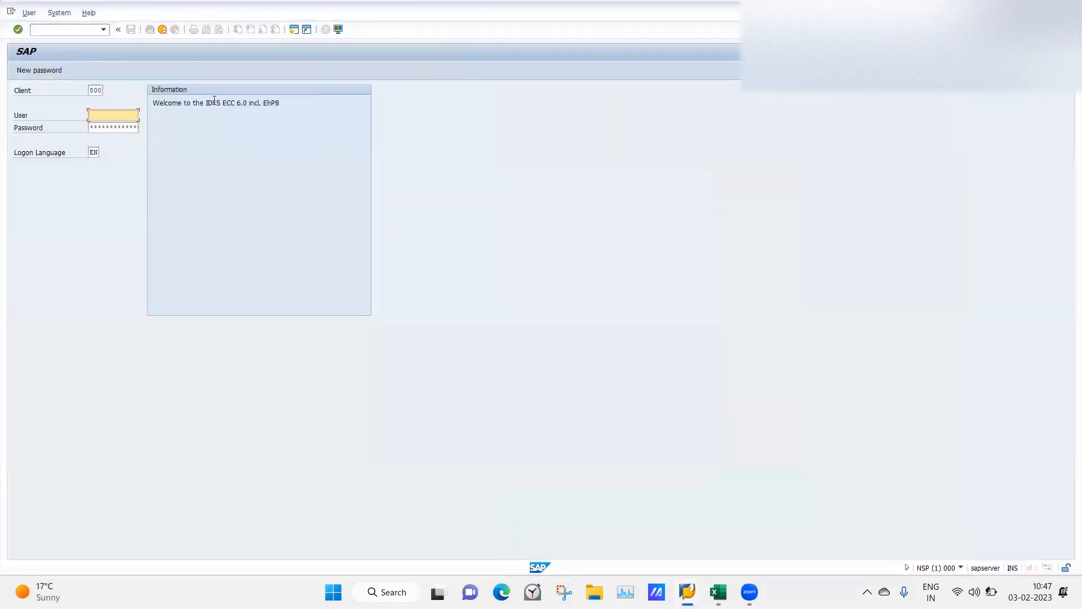
pyautogui.write('hcm01')
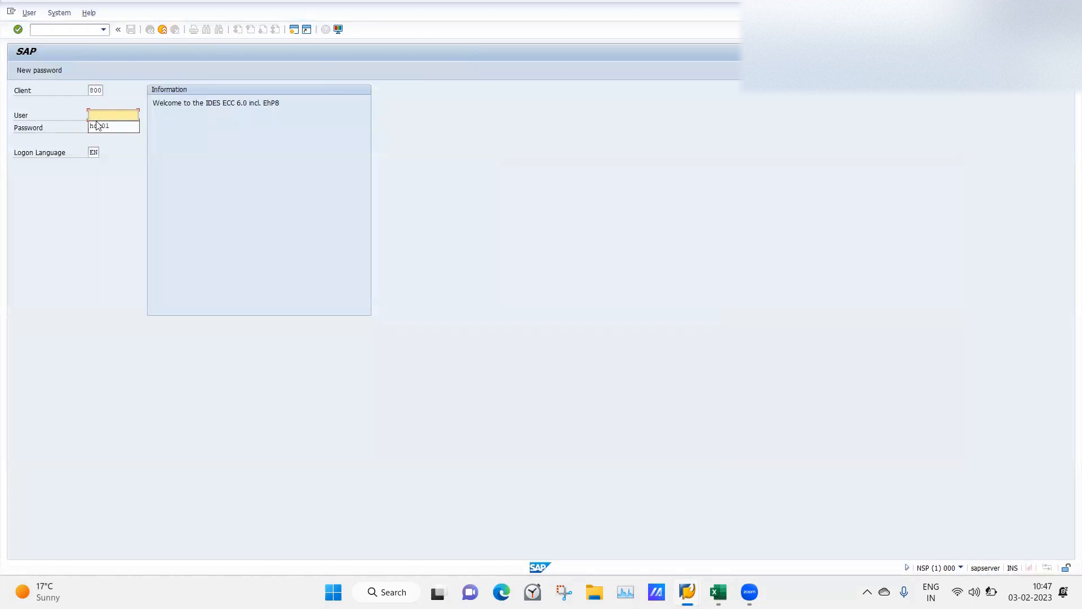
pyautogui.click(90, 128)
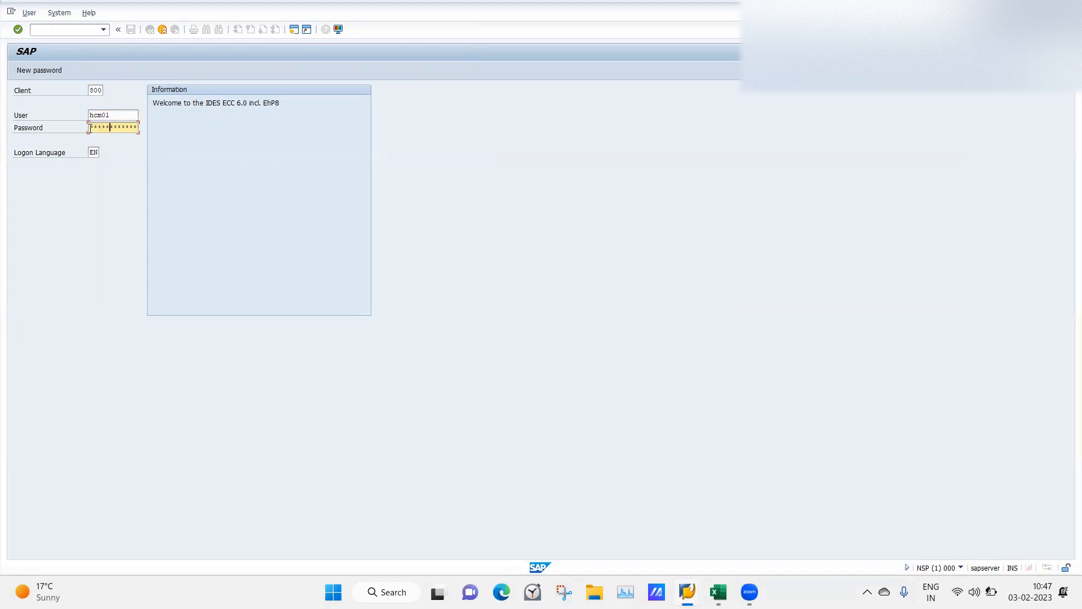
pyautogui.press('Return')
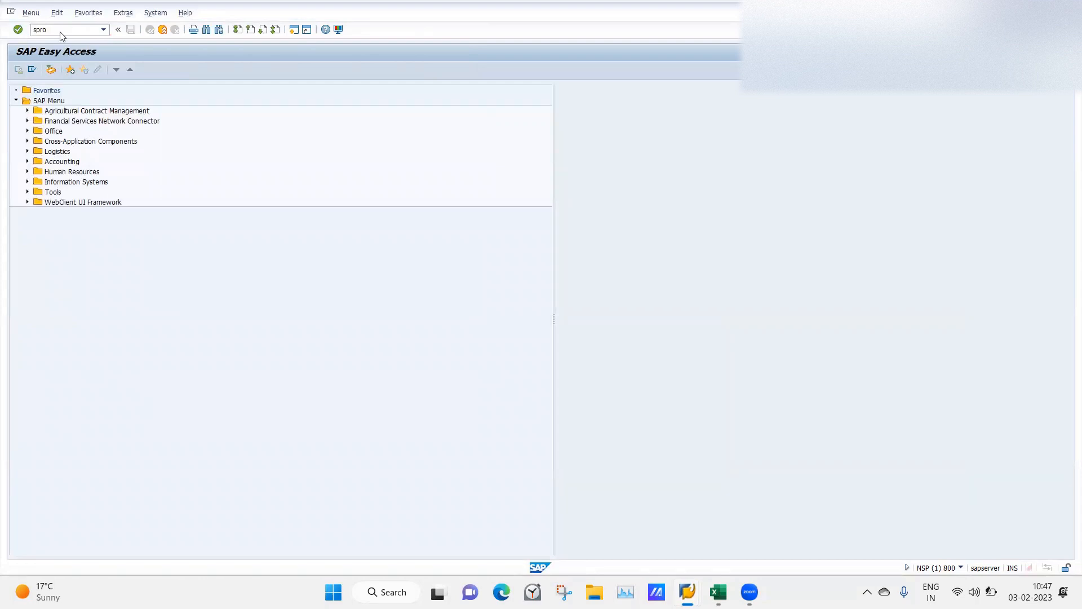
# Run transaction SPRO from the command field
pyautogui.click(61, 32)
pyautogui.write('spro')
pyautogui.press('Return')
# In the SAP Reference IMG, execute Enterprise Structure > Definition > Human Resources Management > Employee Groups
pyautogui.click(49, 73)
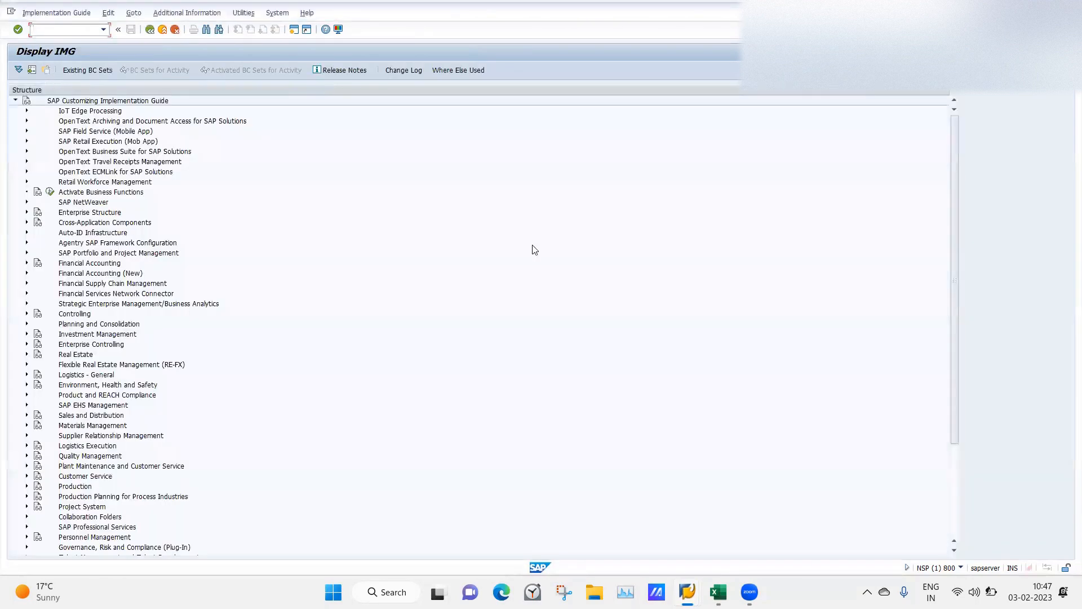
pyautogui.moveTo(955, 275); pyautogui.dragTo(947, 415)
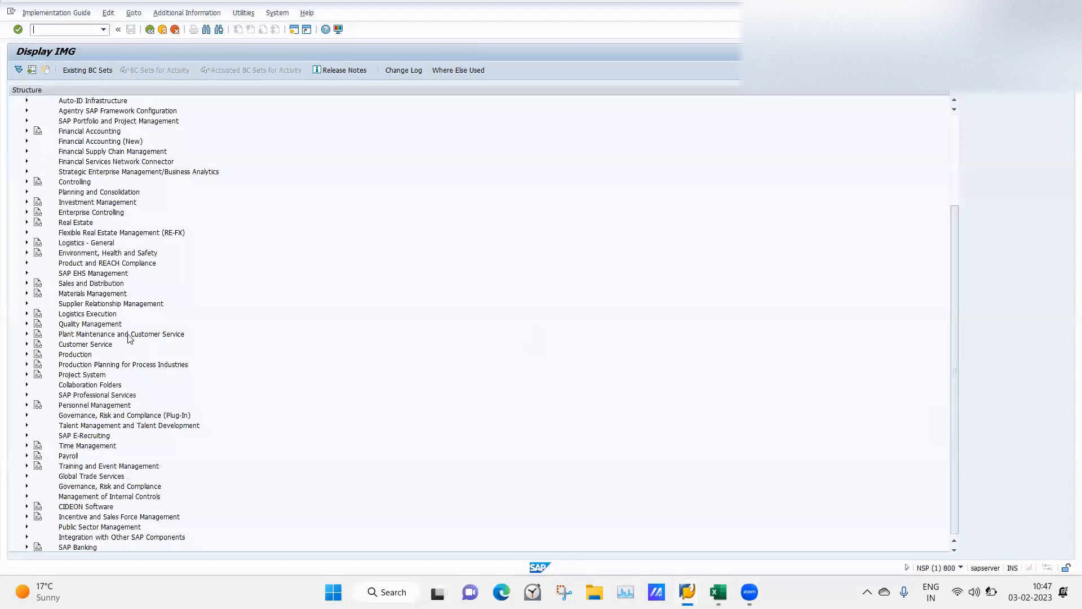
pyautogui.click(26, 405)
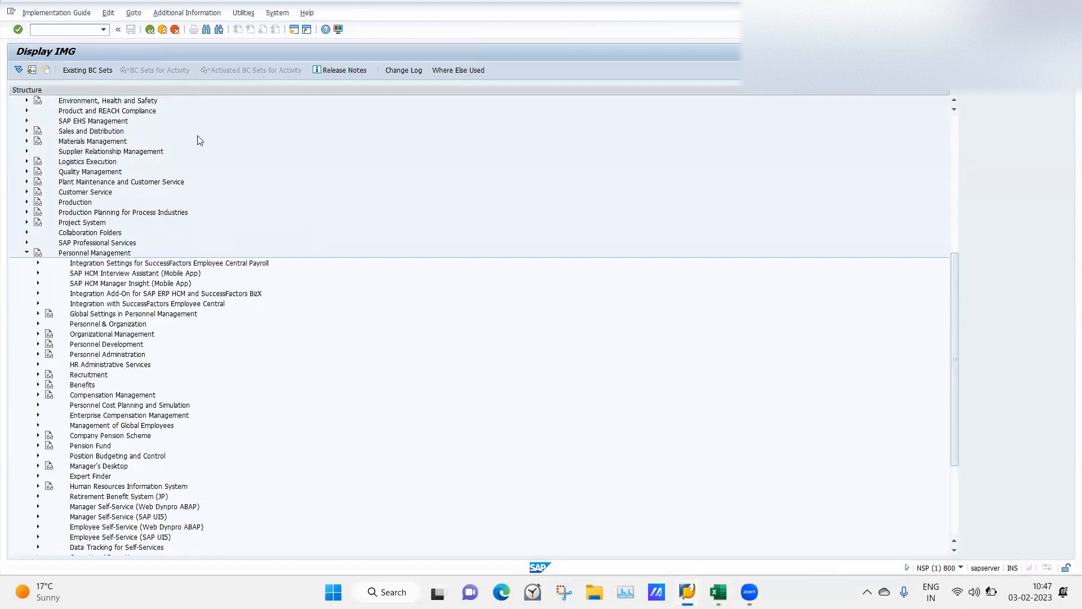
pyautogui.click(957, 143)
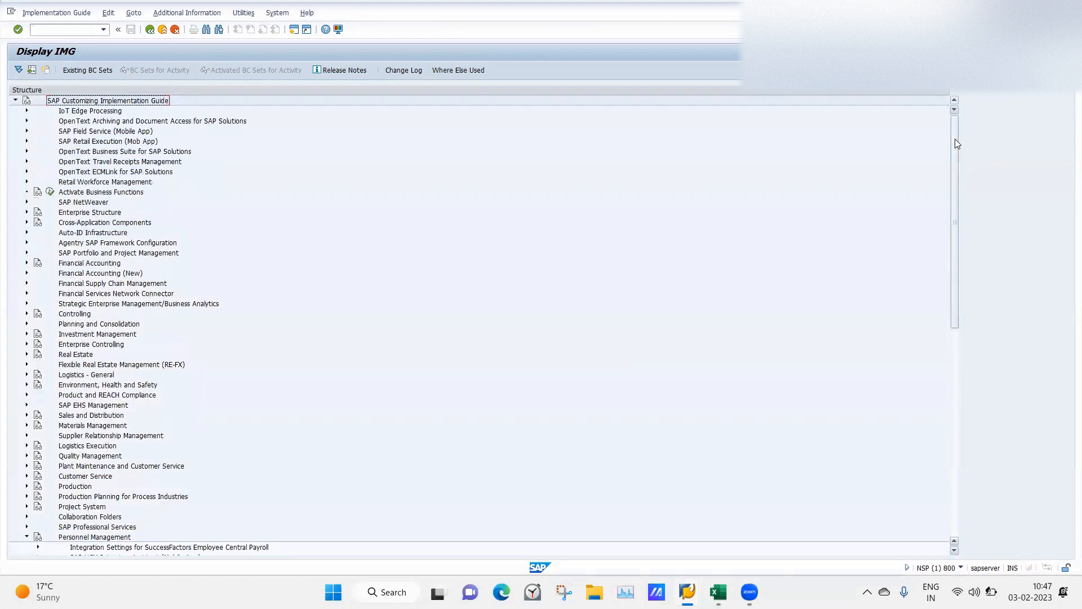
pyautogui.click(27, 213)
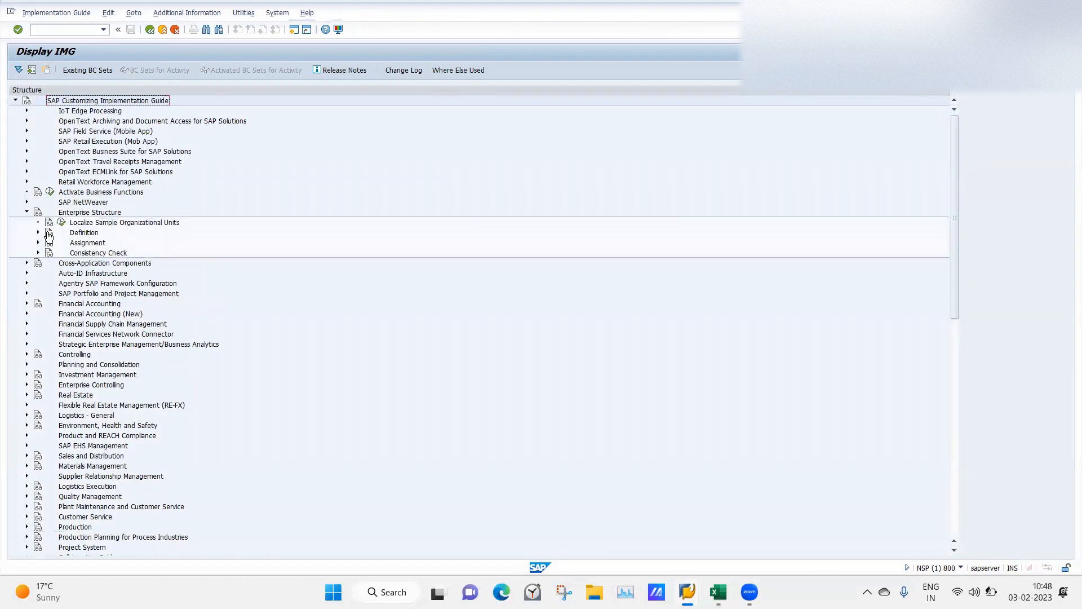
pyautogui.click(38, 233)
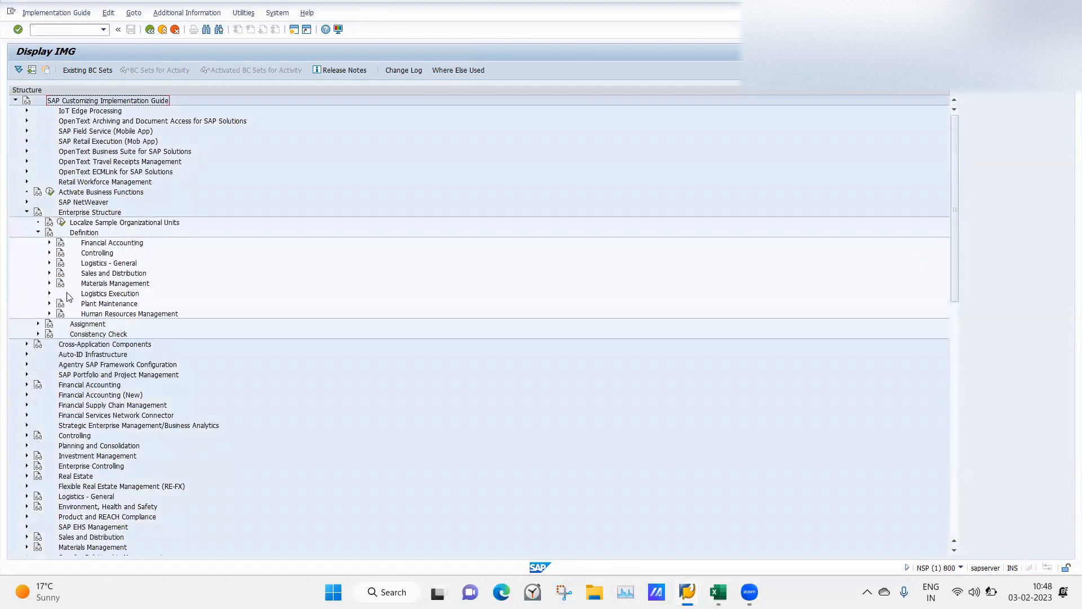
pyautogui.click(49, 314)
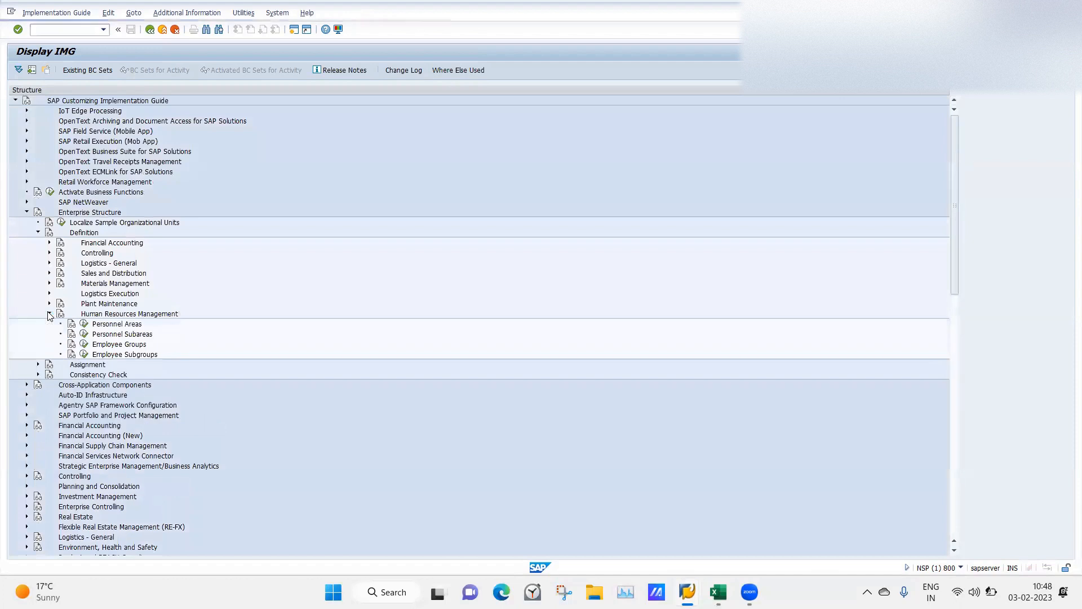
pyautogui.click(84, 345)
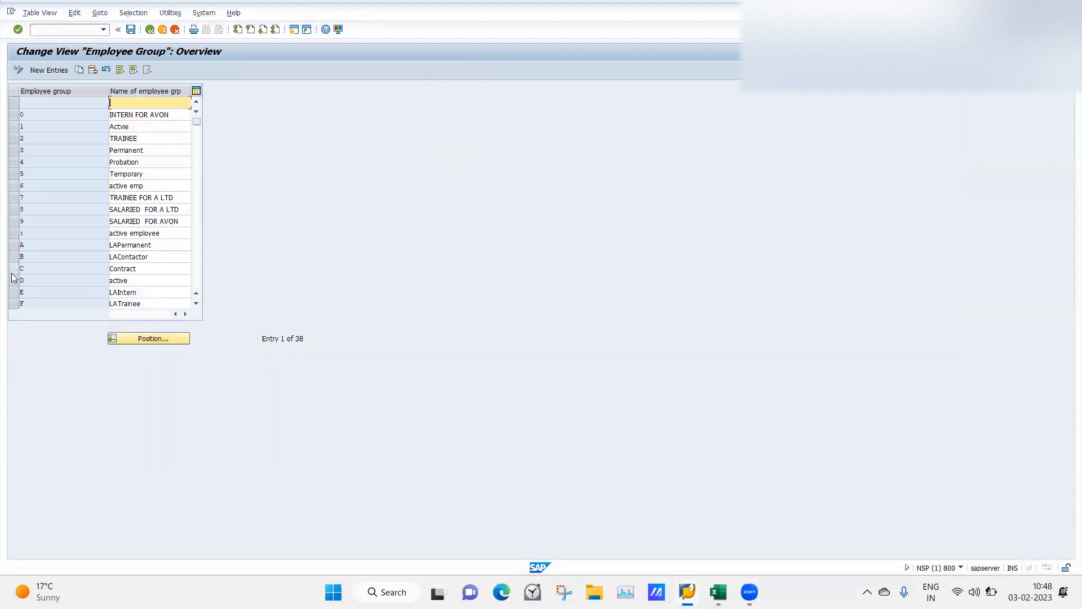
pyautogui.click(147, 339)
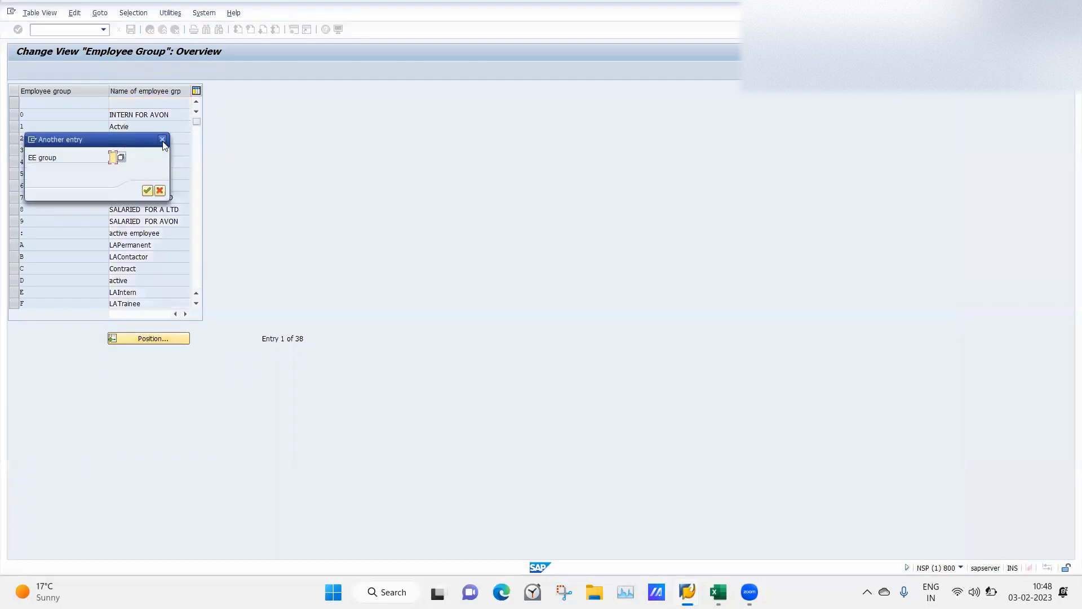
pyautogui.click(162, 140)
pyautogui.click(194, 30)
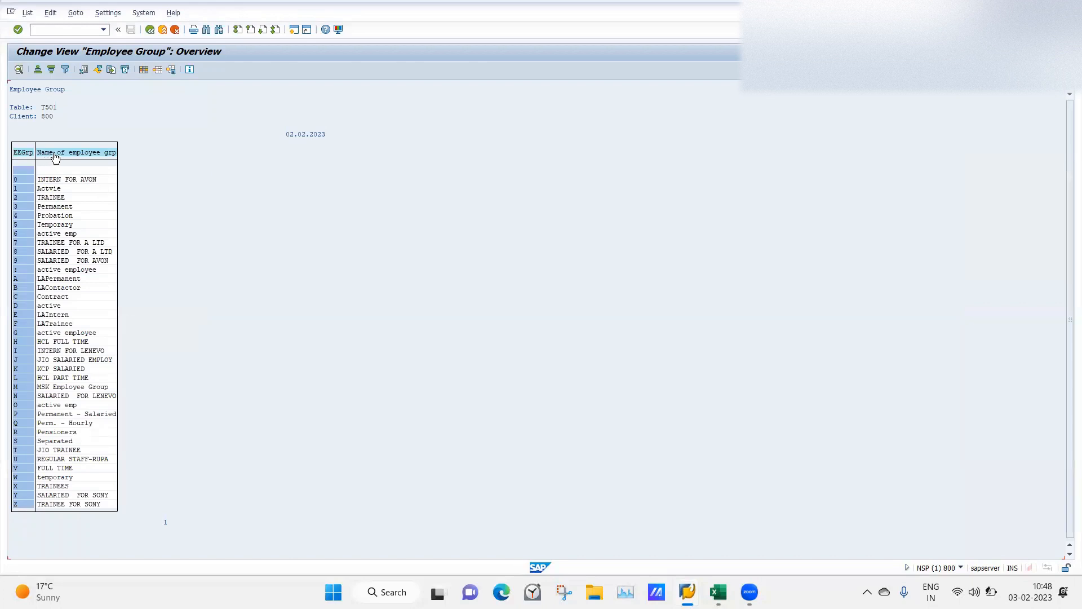
pyautogui.click(55, 152)
pyautogui.click(64, 69)
pyautogui.write('18')
pyautogui.press('Return')
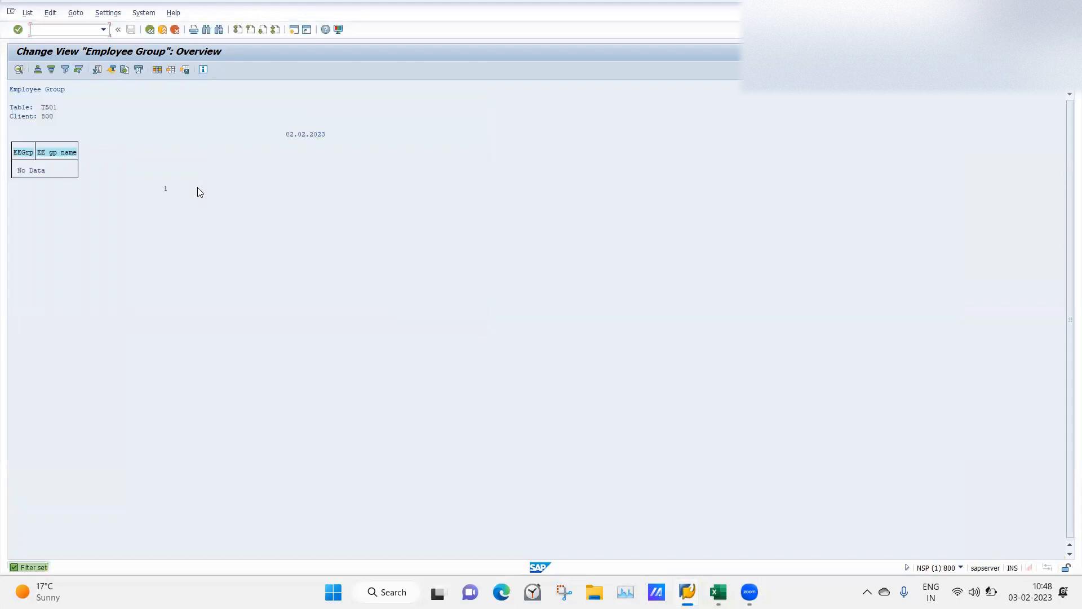
pyautogui.click(51, 153)
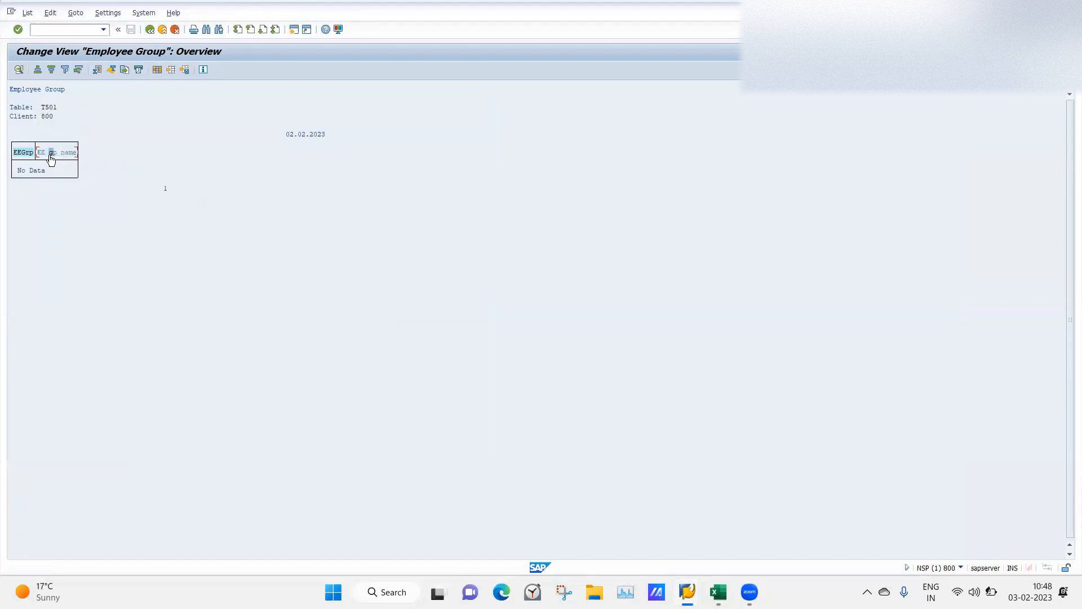
pyautogui.click(64, 71)
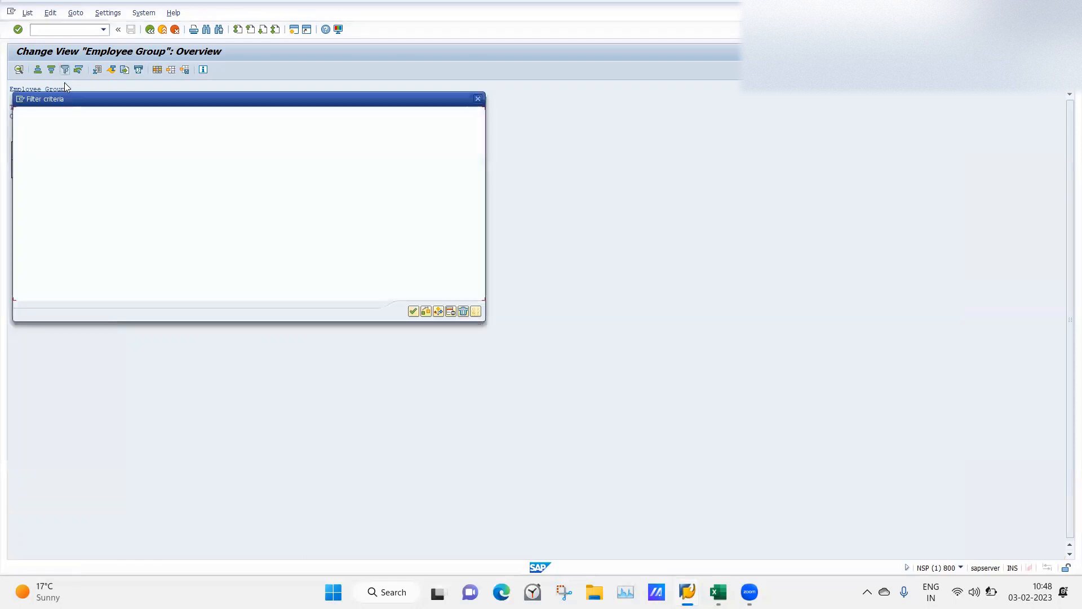
pyautogui.press('Right')
pyautogui.write('T')
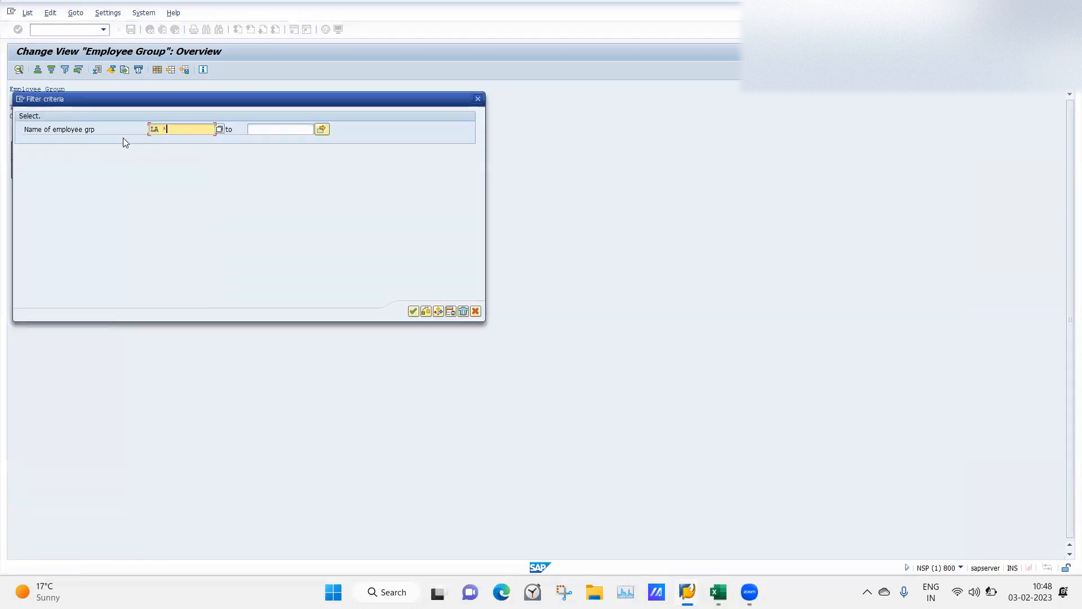
pyautogui.press('BackSpace')
pyautogui.press('Return')
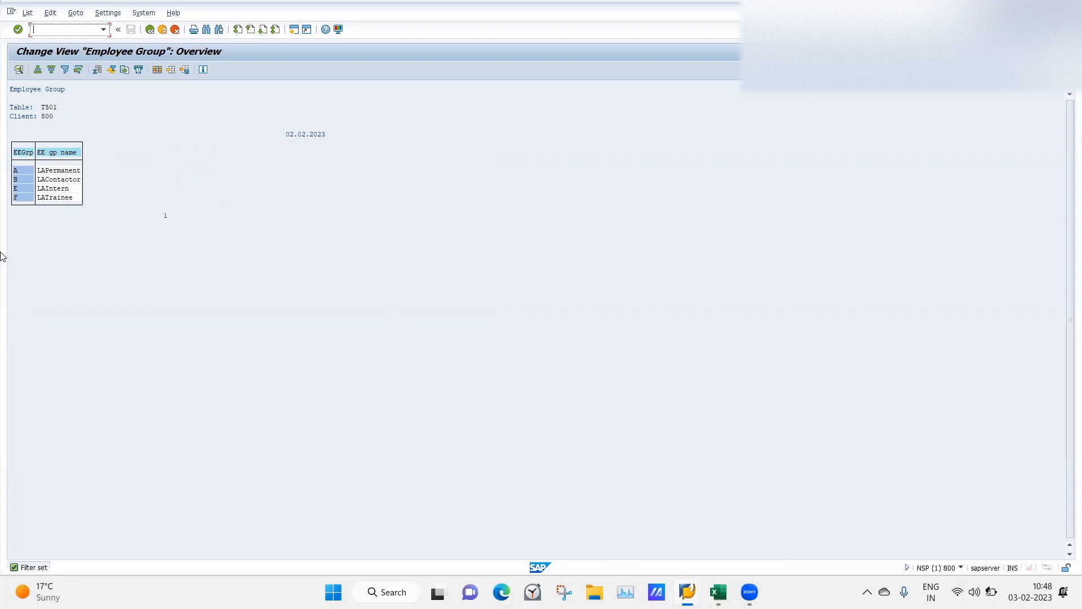
pyautogui.click(150, 30)
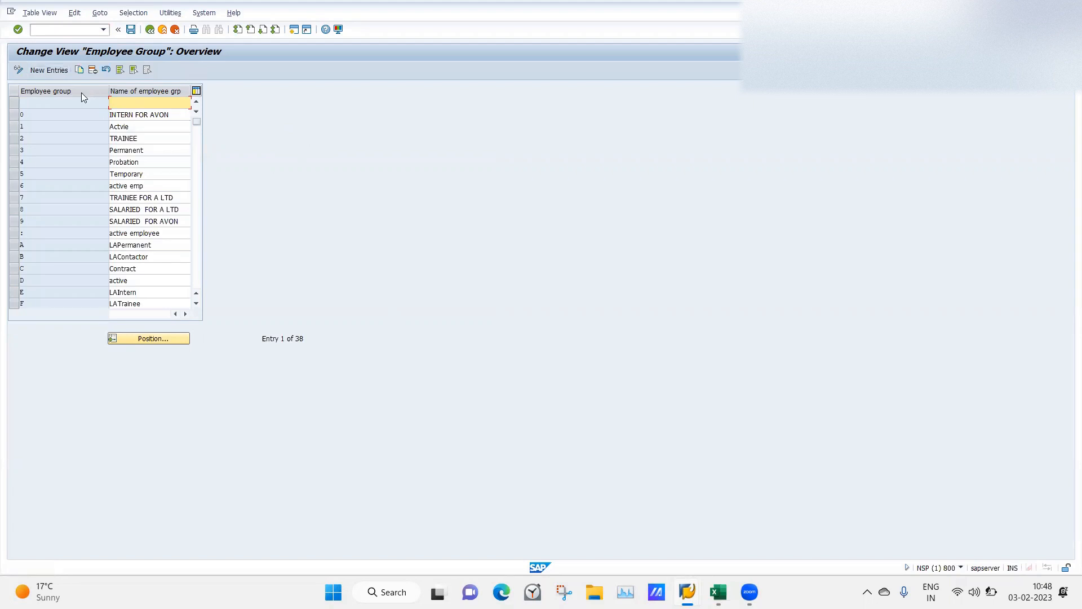
pyautogui.click(44, 70)
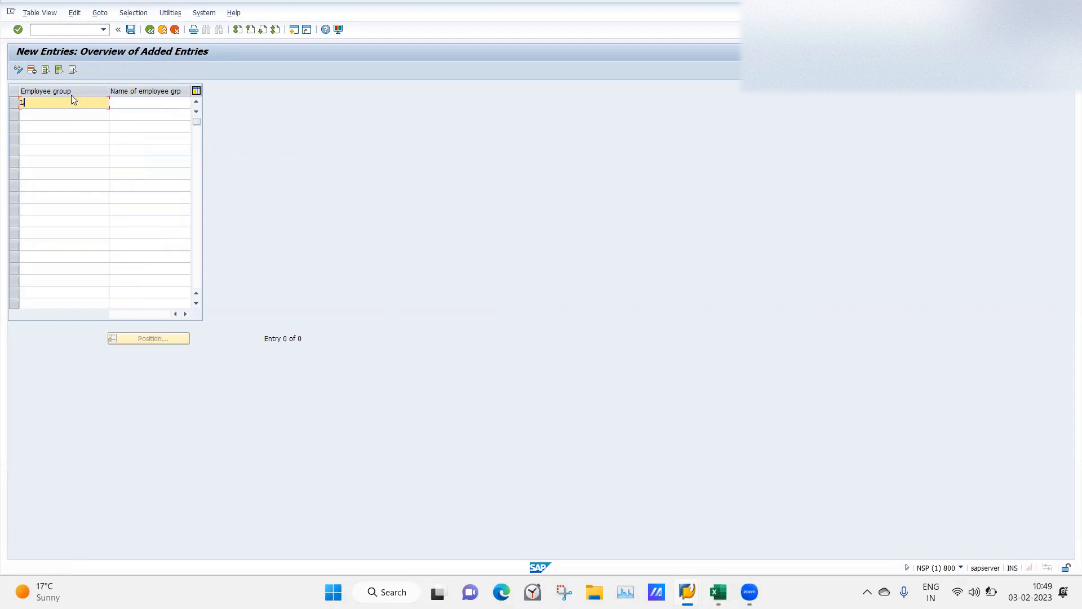
pyautogui.press('BackSpace')
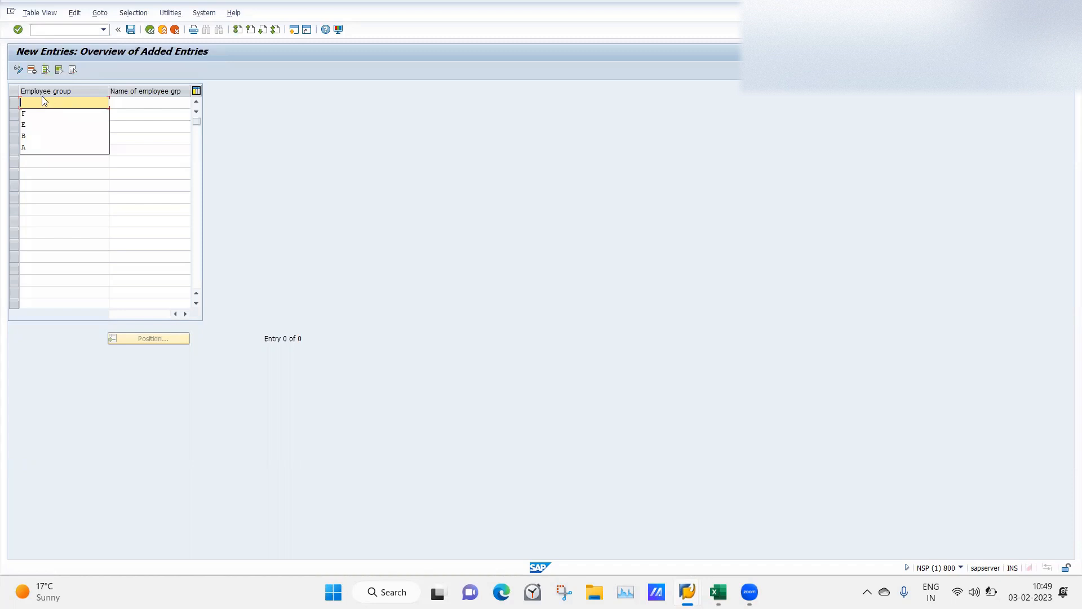
pyautogui.click(47, 100)
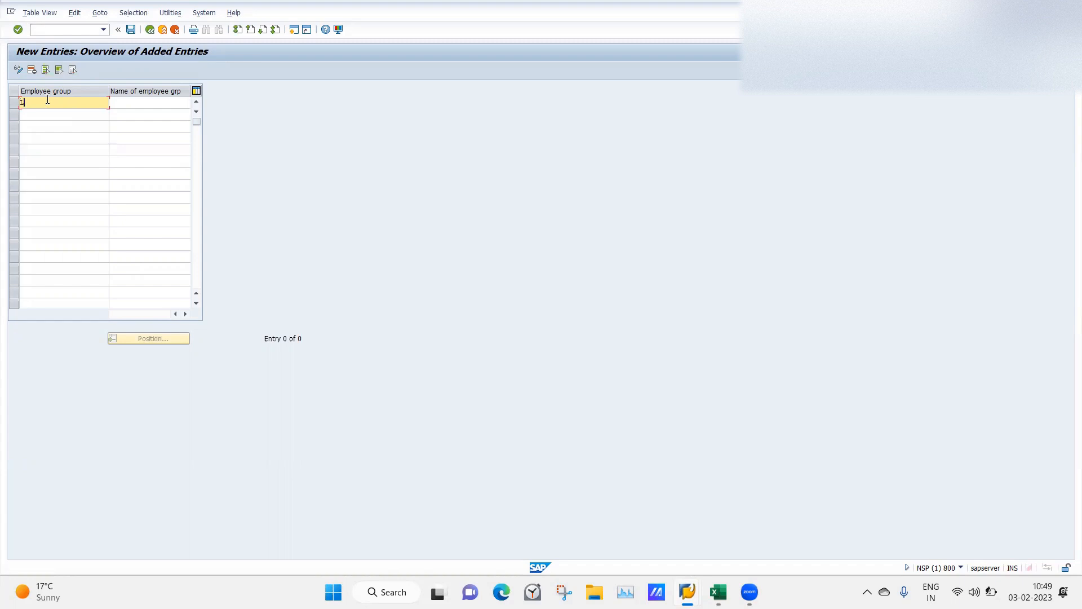
pyautogui.write('L')
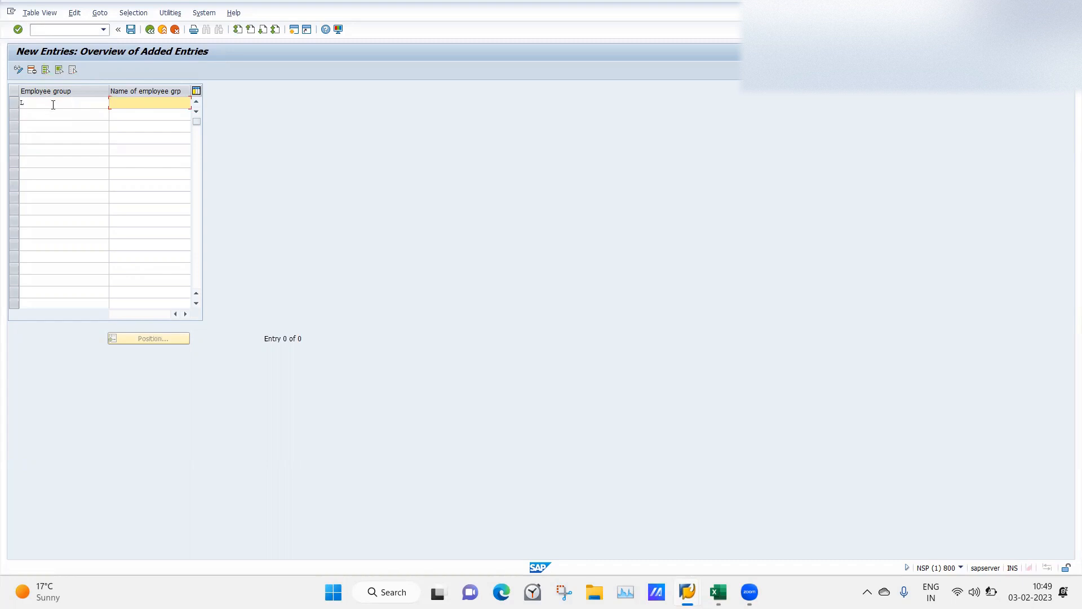
pyautogui.press('BackSpace')
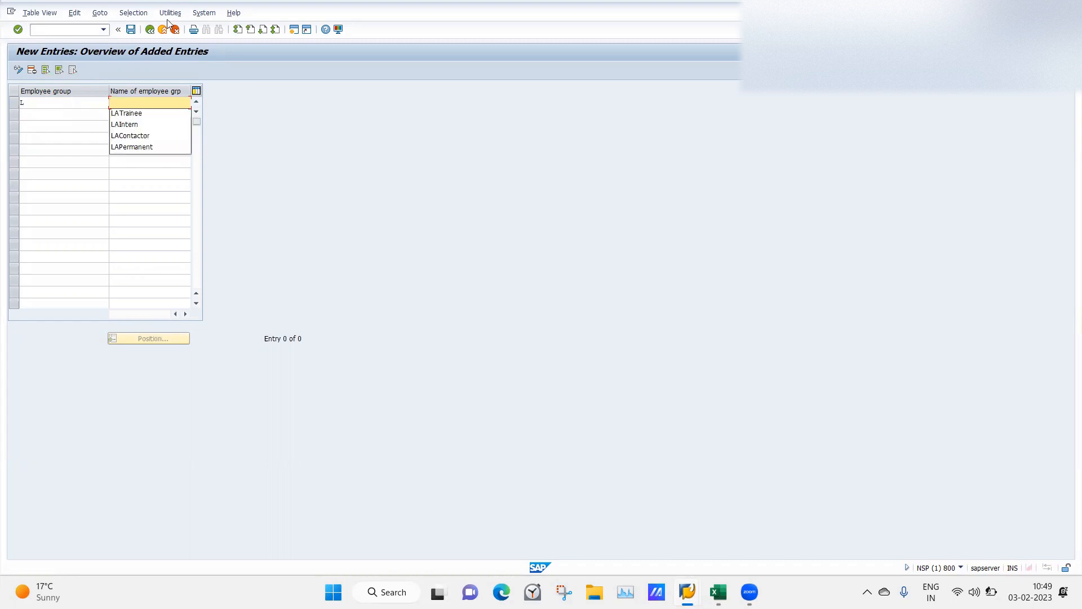
pyautogui.click(150, 30)
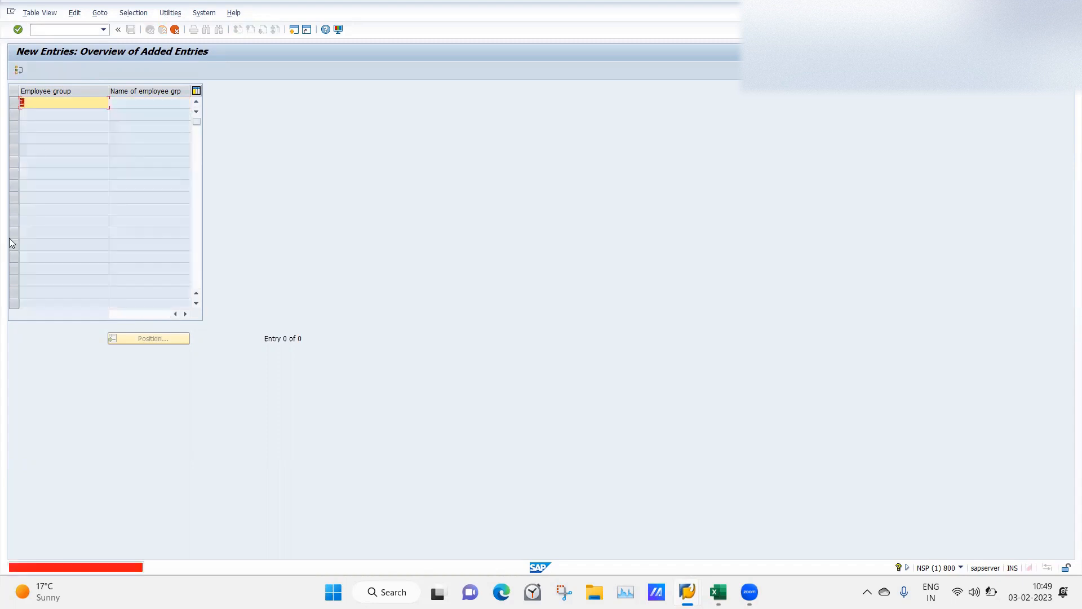
pyautogui.click(175, 30)
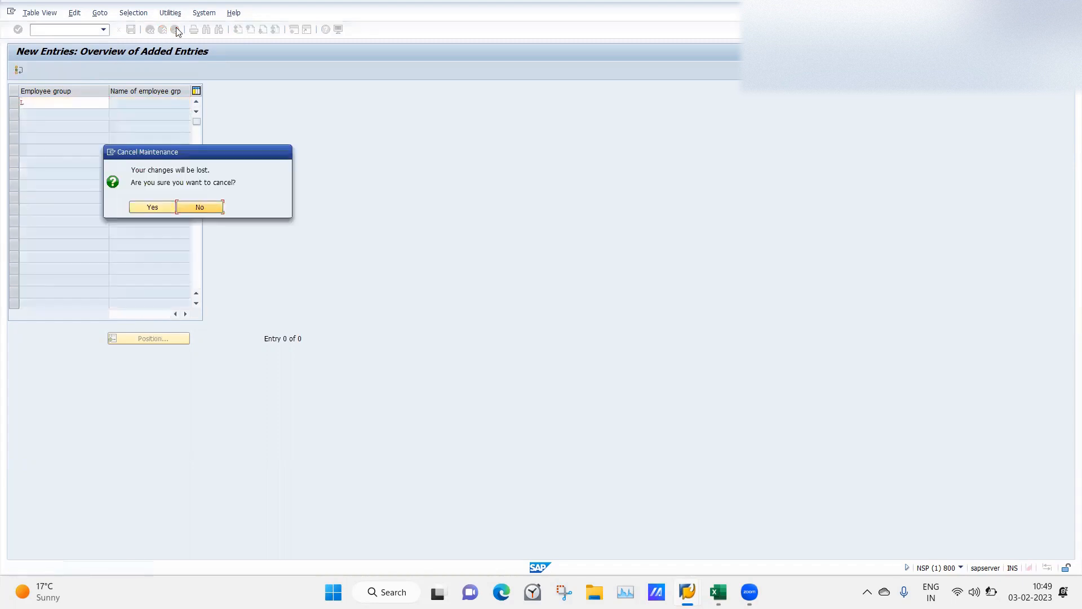
pyautogui.click(150, 208)
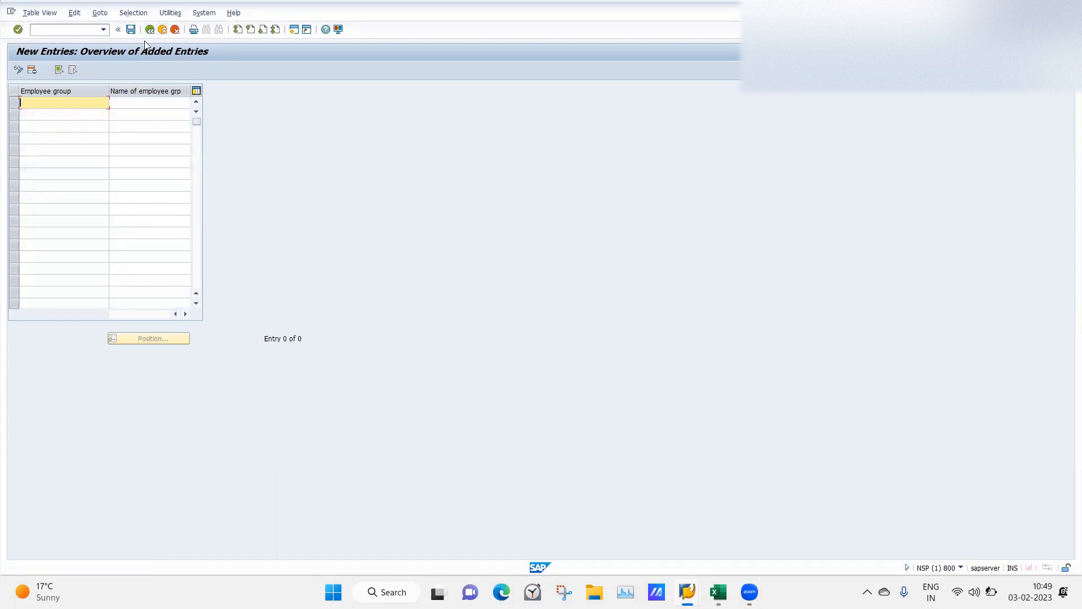
pyautogui.click(176, 29)
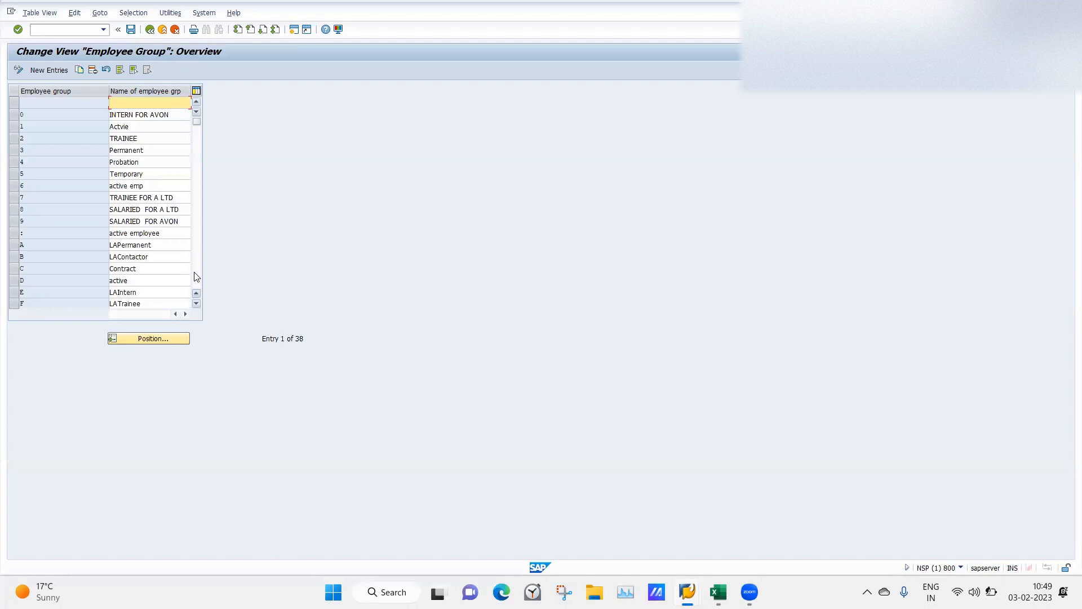
pyautogui.click(195, 304)
pyautogui.click(195, 304)
pyautogui.click(195, 304)
pyautogui.click(195, 304)
pyautogui.click(195, 304)
pyautogui.click(195, 304)
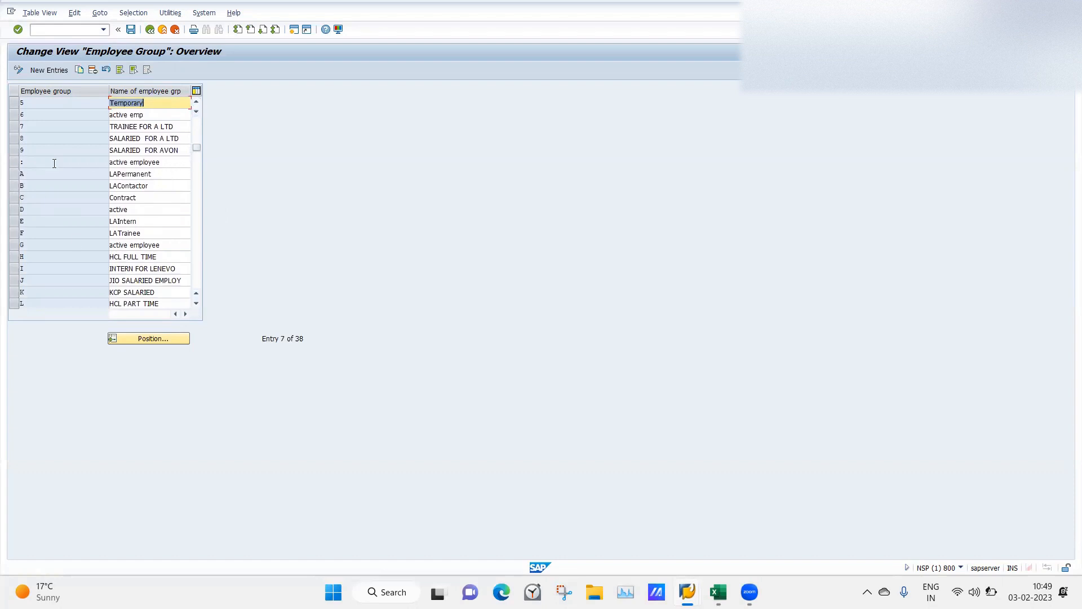
pyautogui.click(11, 176)
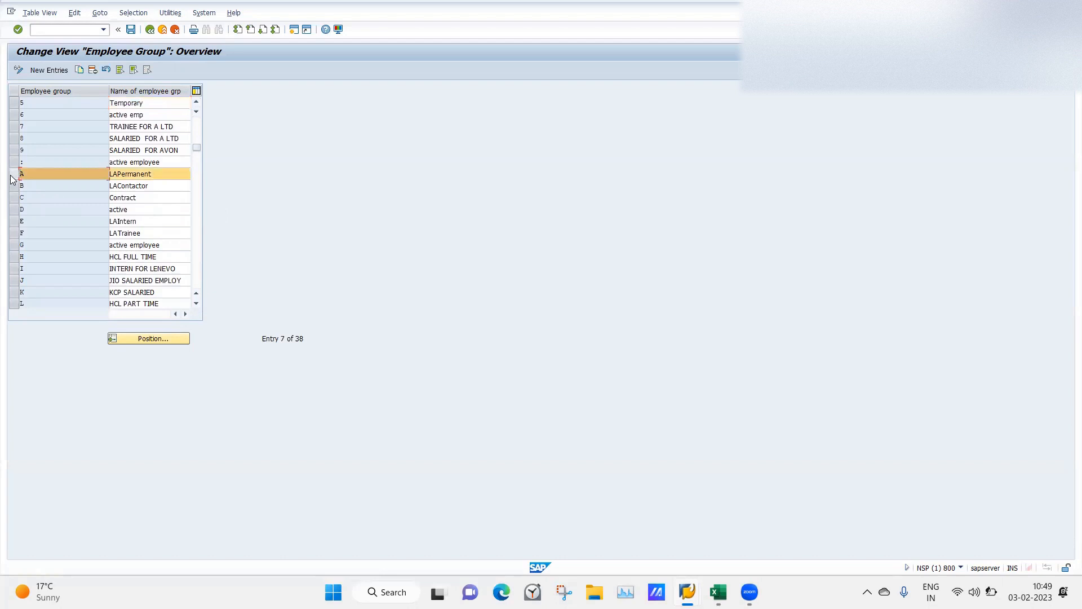
pyautogui.click(11, 176)
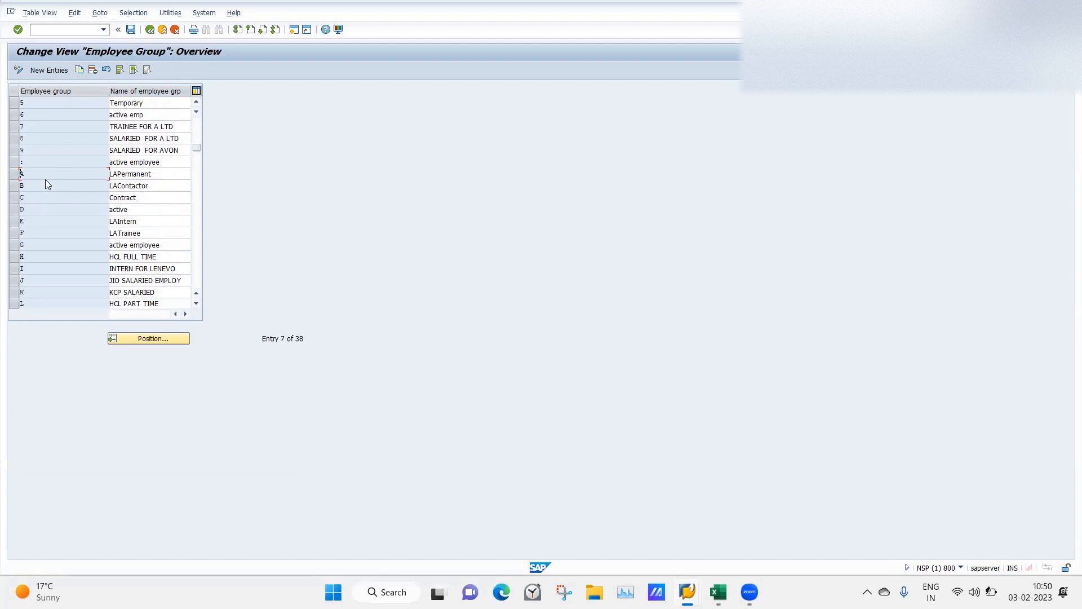
pyautogui.click(14, 174)
pyautogui.click(14, 176)
# Run Define employee subgroup under Employee Subgroups, then back out to the Display IMG tree
pyautogui.click(150, 30)
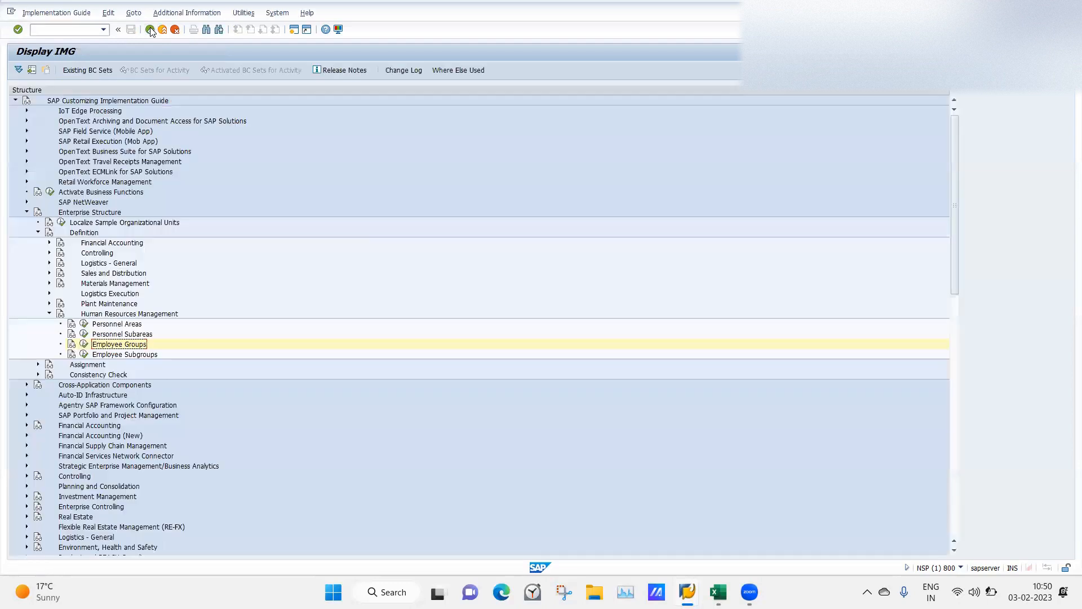
pyautogui.click(84, 353)
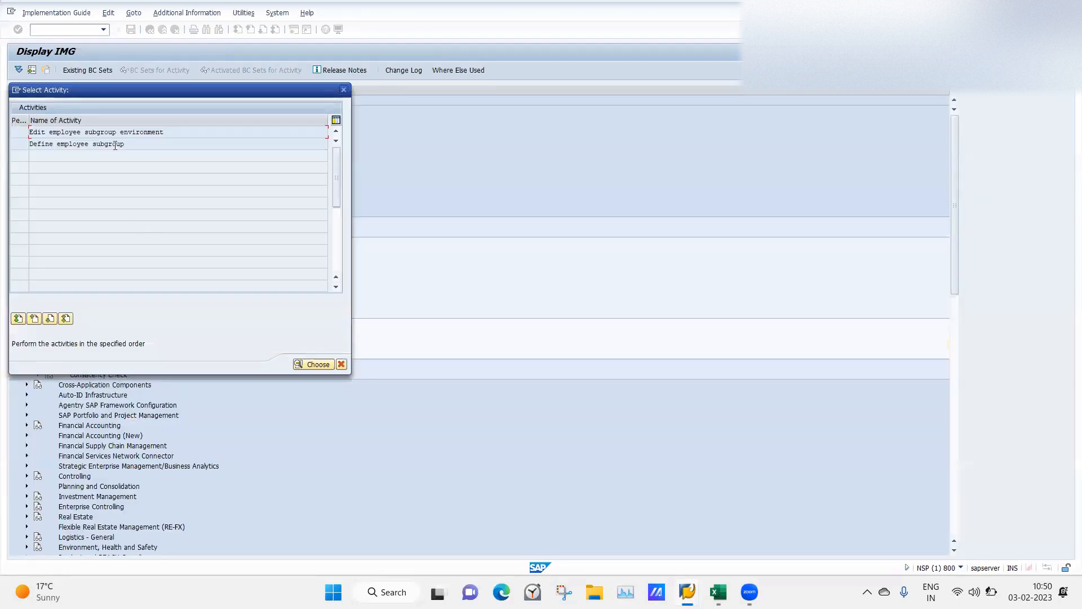
pyautogui.doubleClick(104, 144)
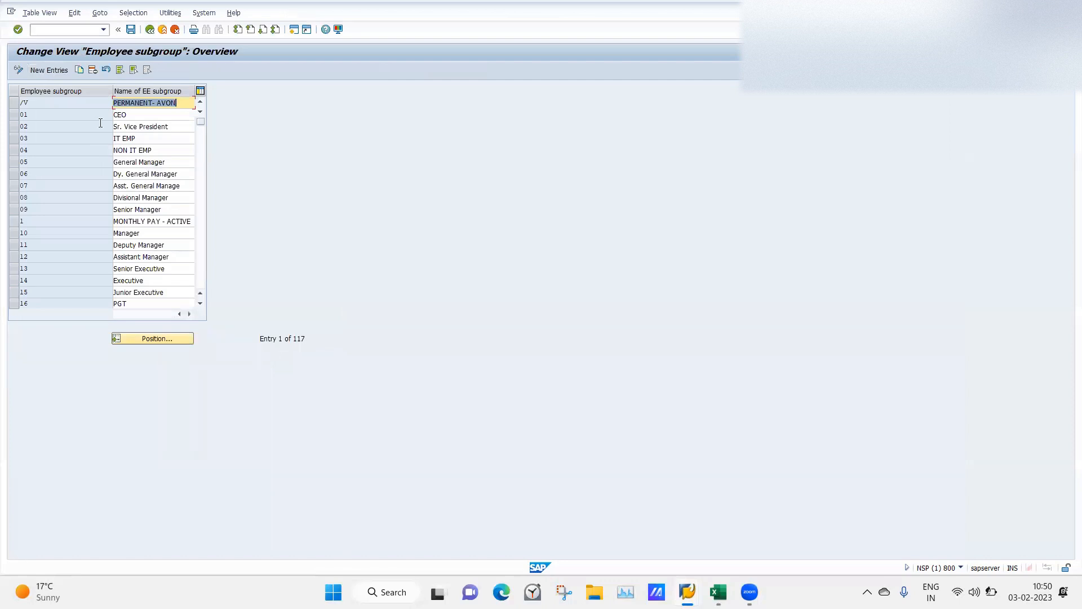
pyautogui.click(150, 30)
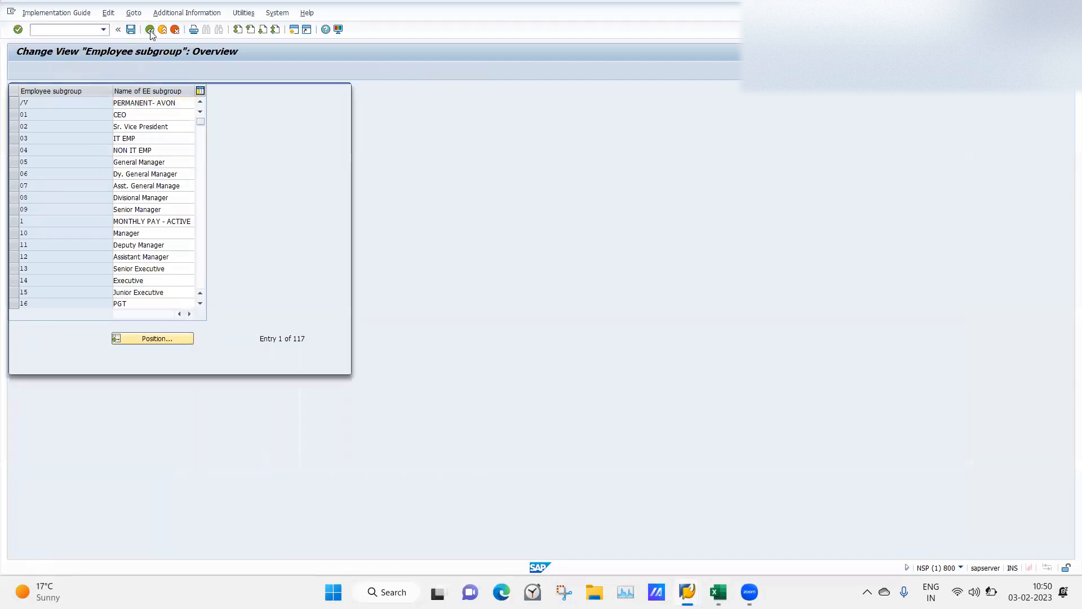
pyautogui.click(343, 89)
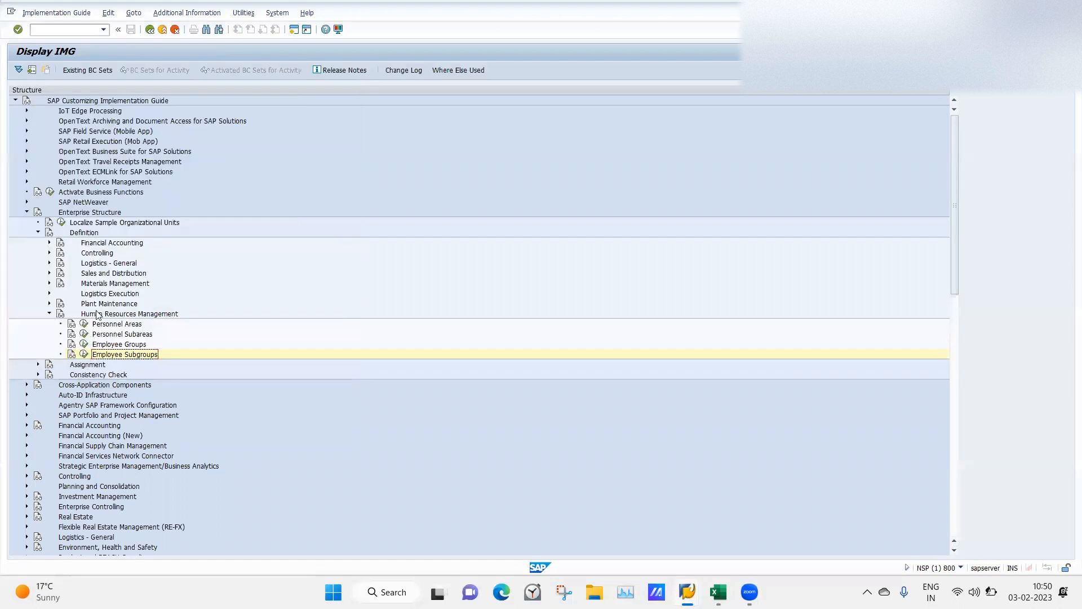
# Reopen the Employee Groups table and look over its rows, such as D active
pyautogui.click(84, 346)
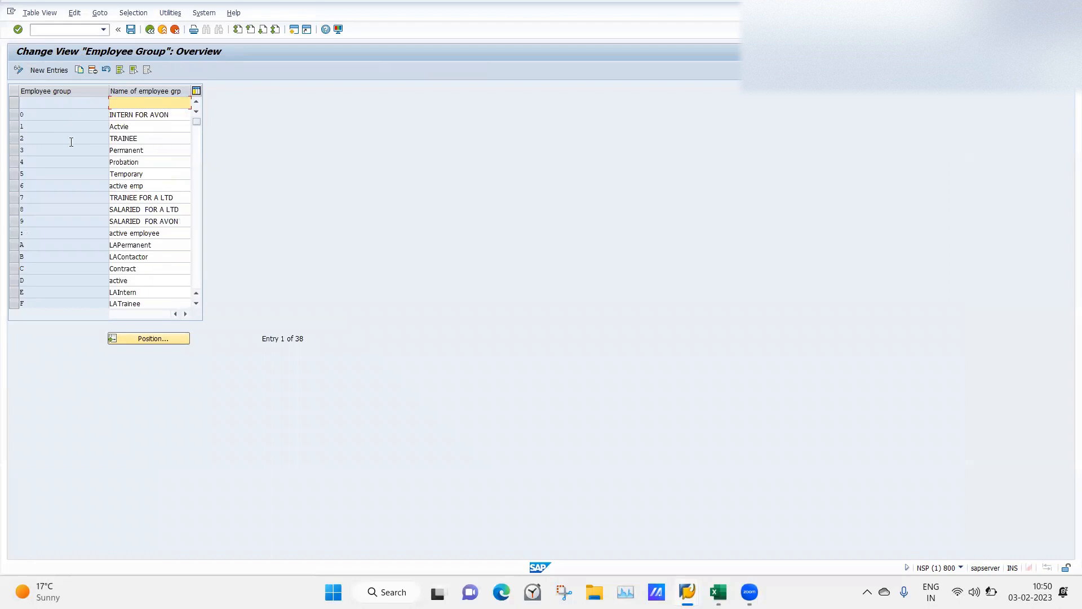
pyautogui.click(196, 239)
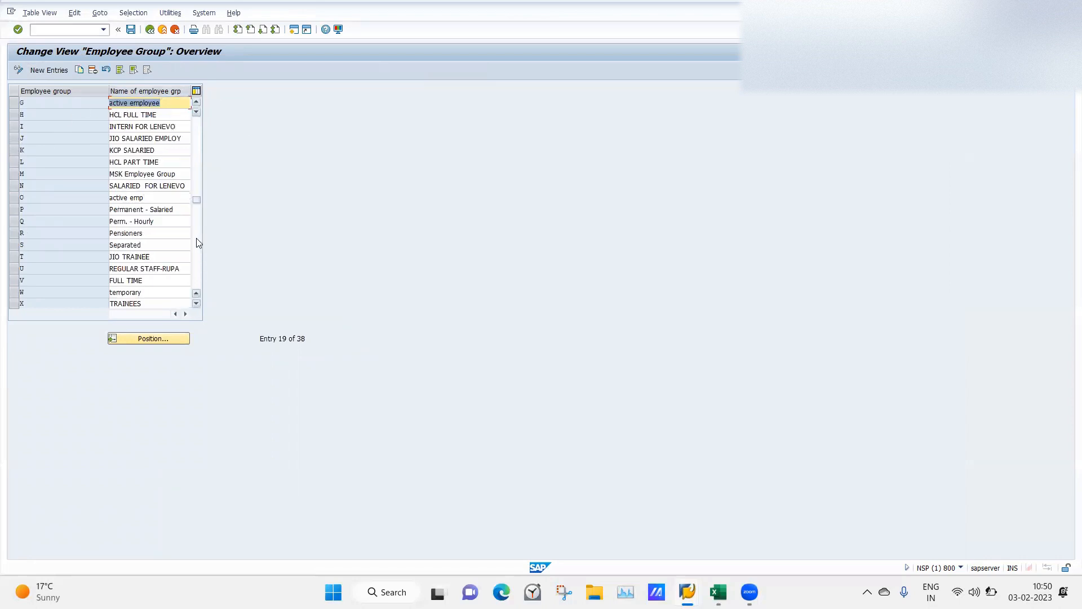
pyautogui.click(199, 168)
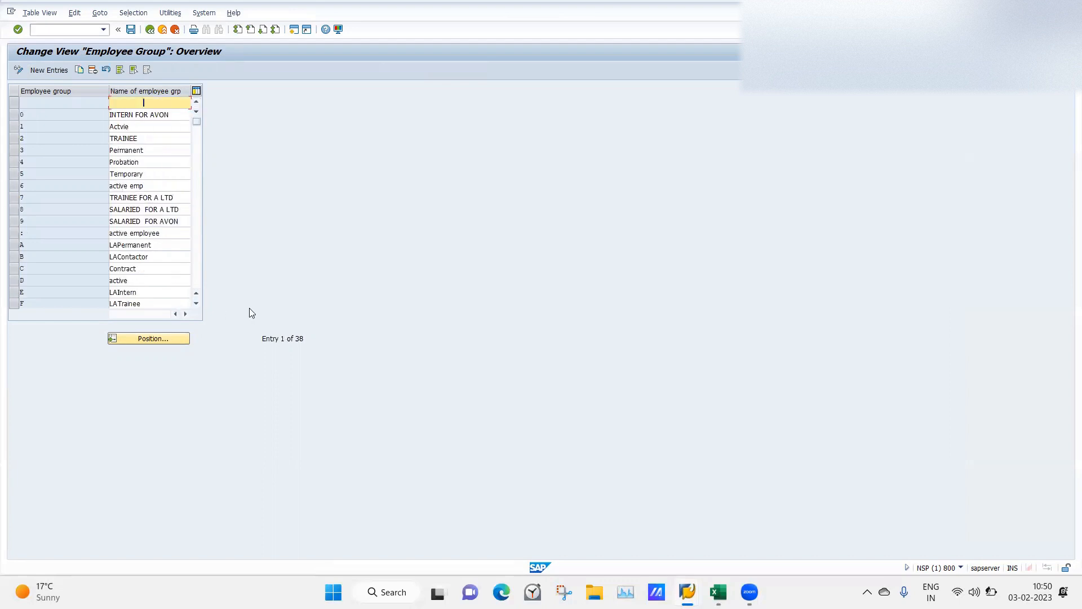
pyautogui.click(14, 283)
pyautogui.click(14, 283)
pyautogui.click(194, 305)
pyautogui.click(194, 305)
pyautogui.click(195, 305)
pyautogui.click(194, 305)
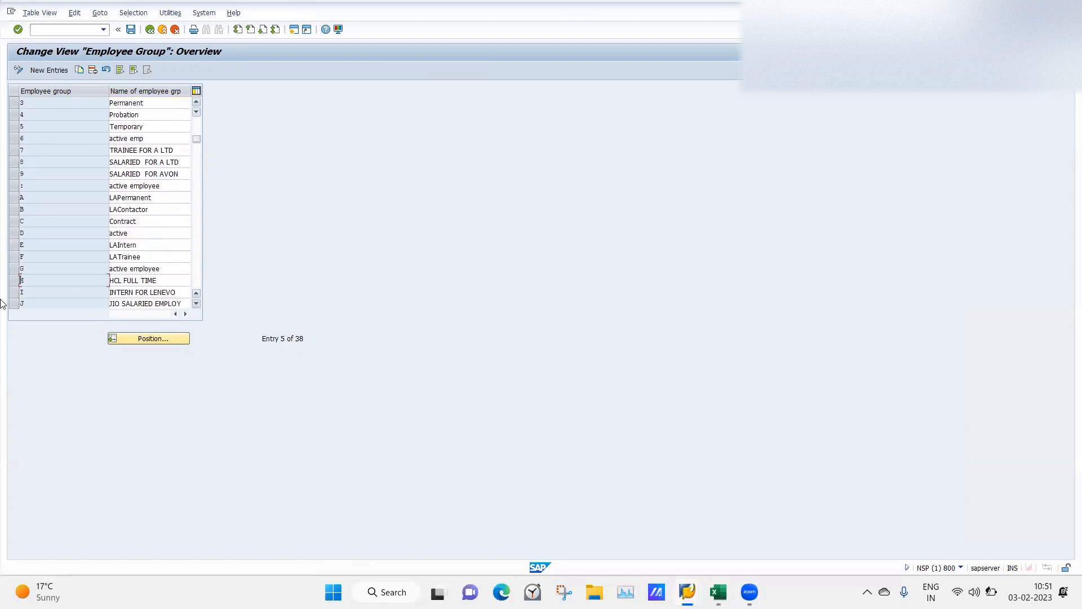
# Delete groups G 'active employee' and H 'HCL FULL TIME', save, and confirm the customizing request
pyautogui.click(15, 268)
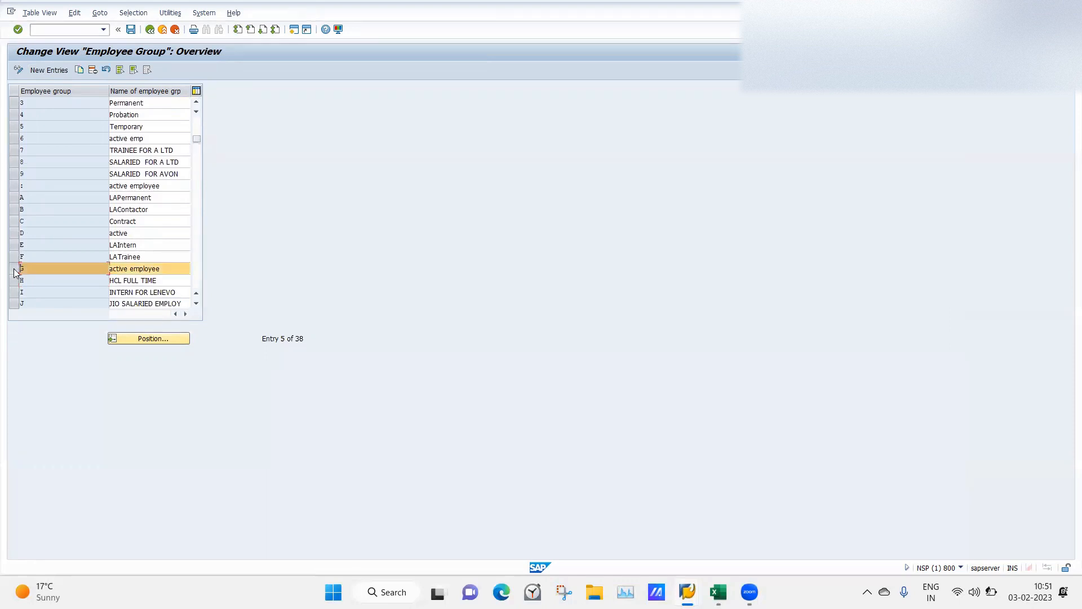
pyautogui.click(90, 69)
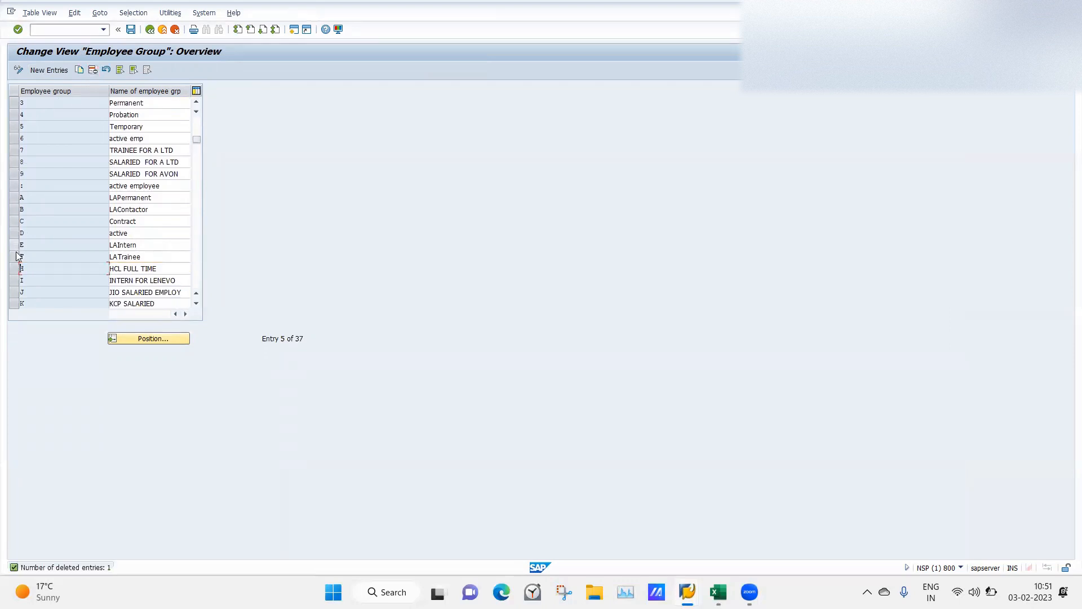
pyautogui.click(15, 269)
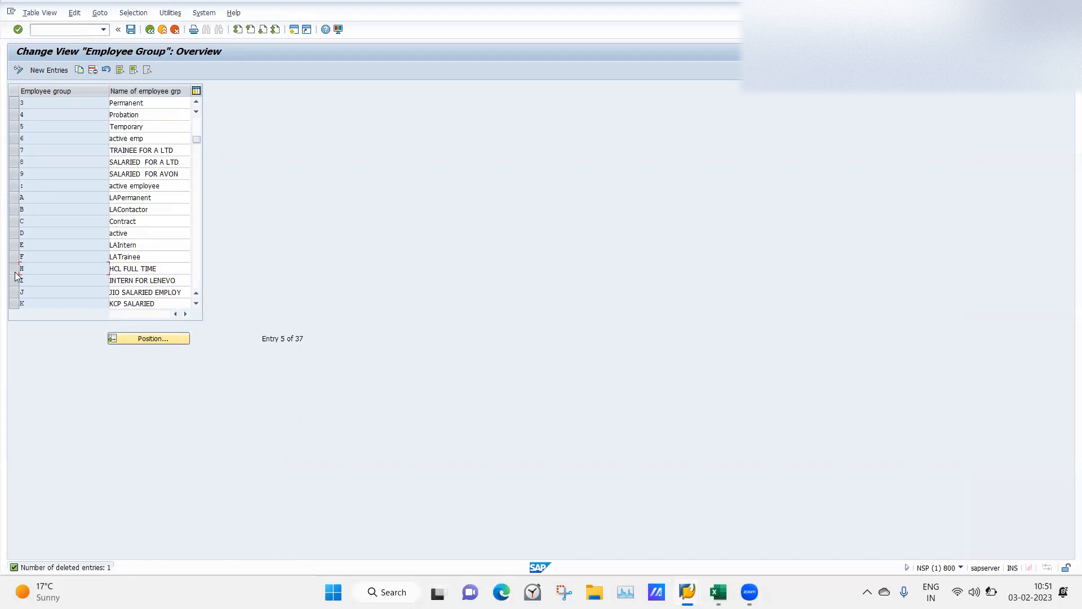
pyautogui.click(89, 69)
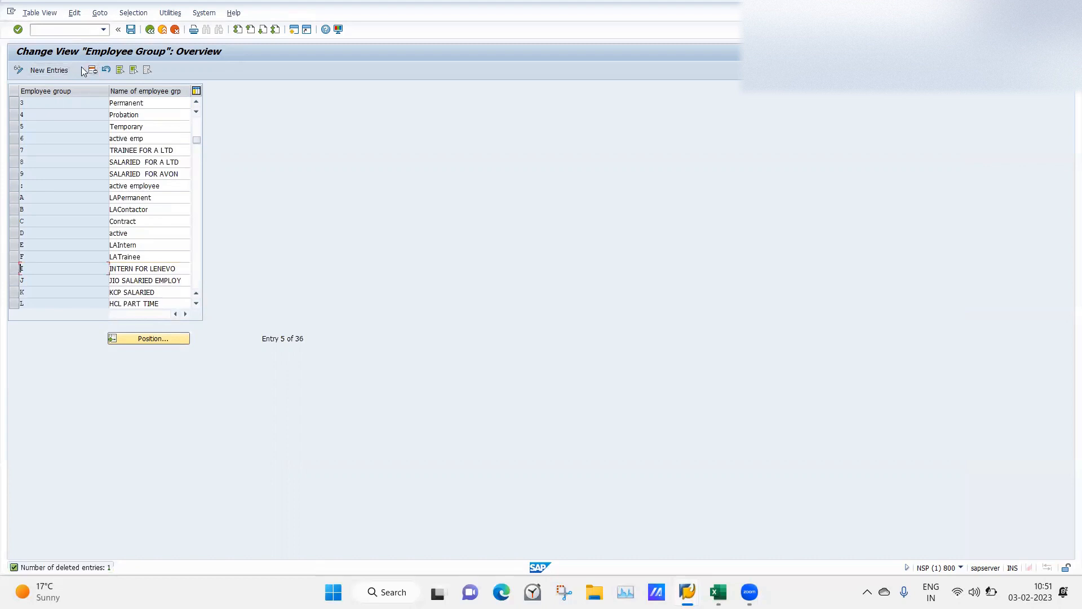
pyautogui.click(129, 29)
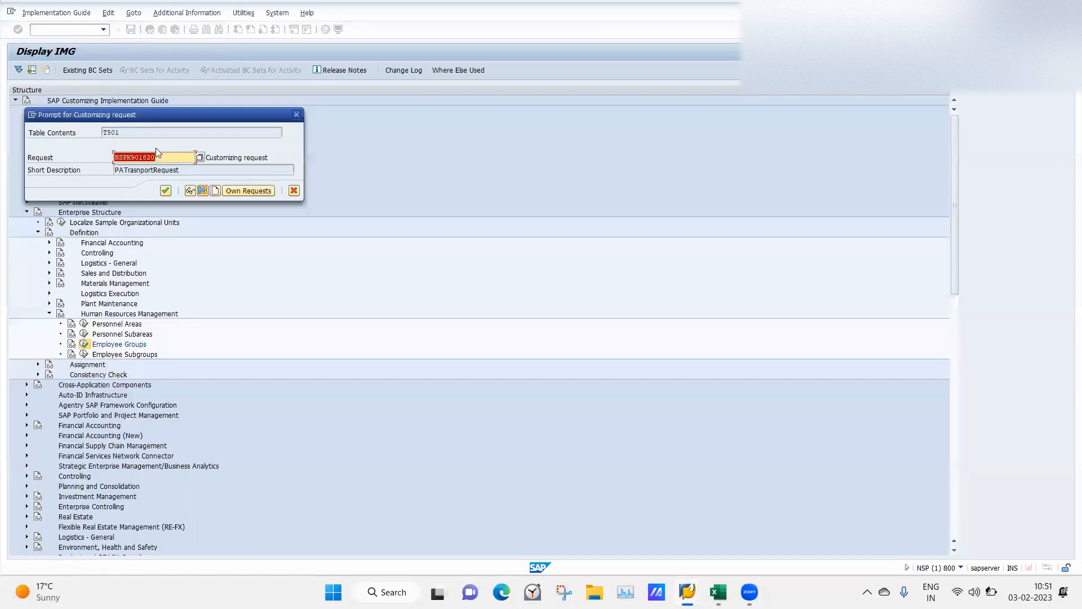
pyautogui.click(165, 190)
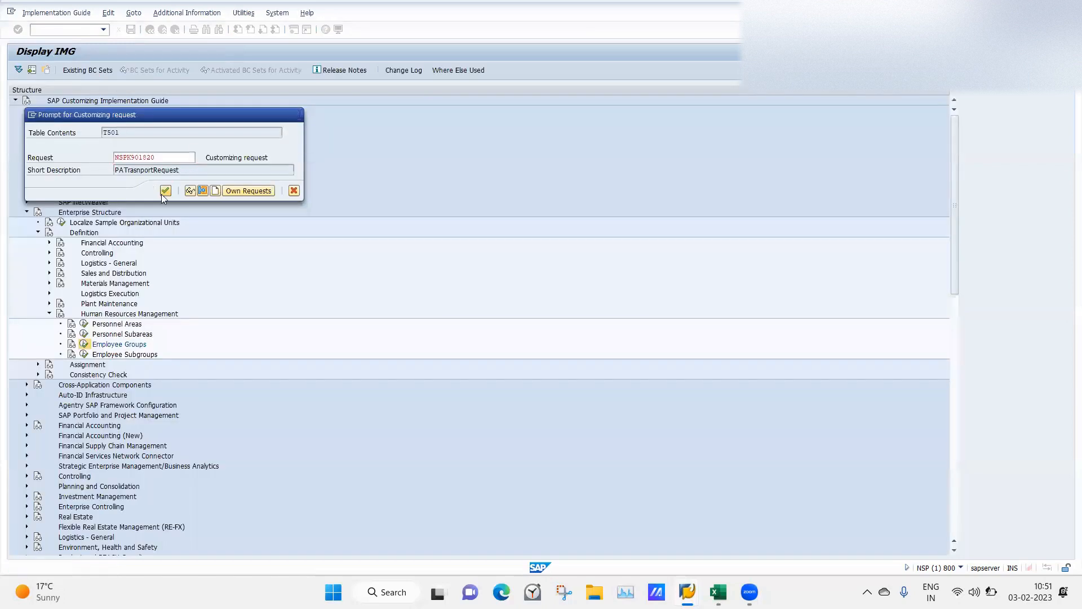
# Create employee groups G 'LATESTPREMANT' and H 'LATESTCONTRACTOR', save them, and return to the overview
pyautogui.click(49, 74)
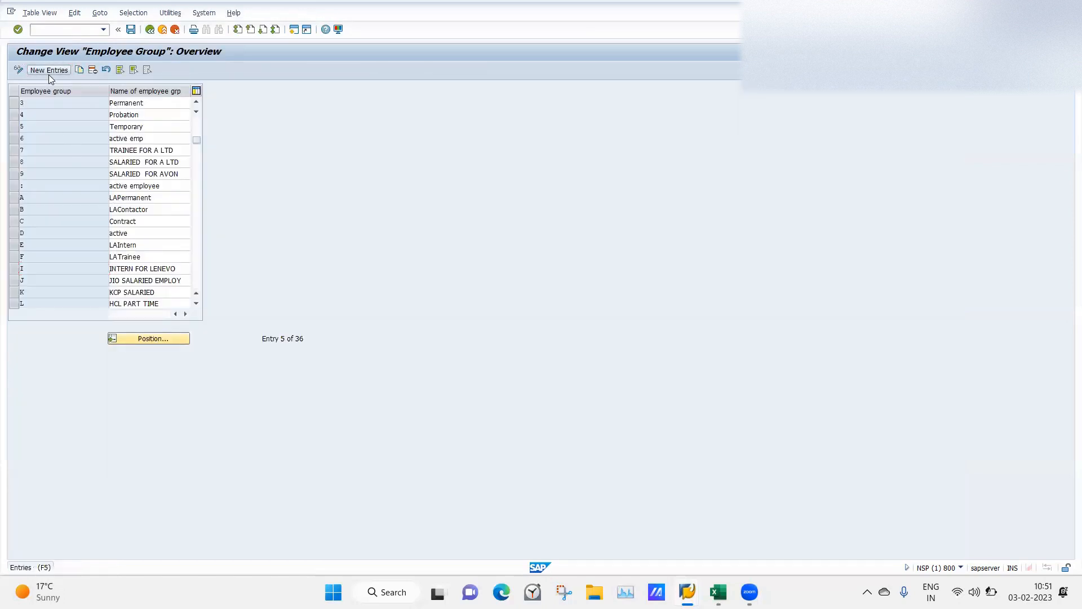
pyautogui.press('Tab')
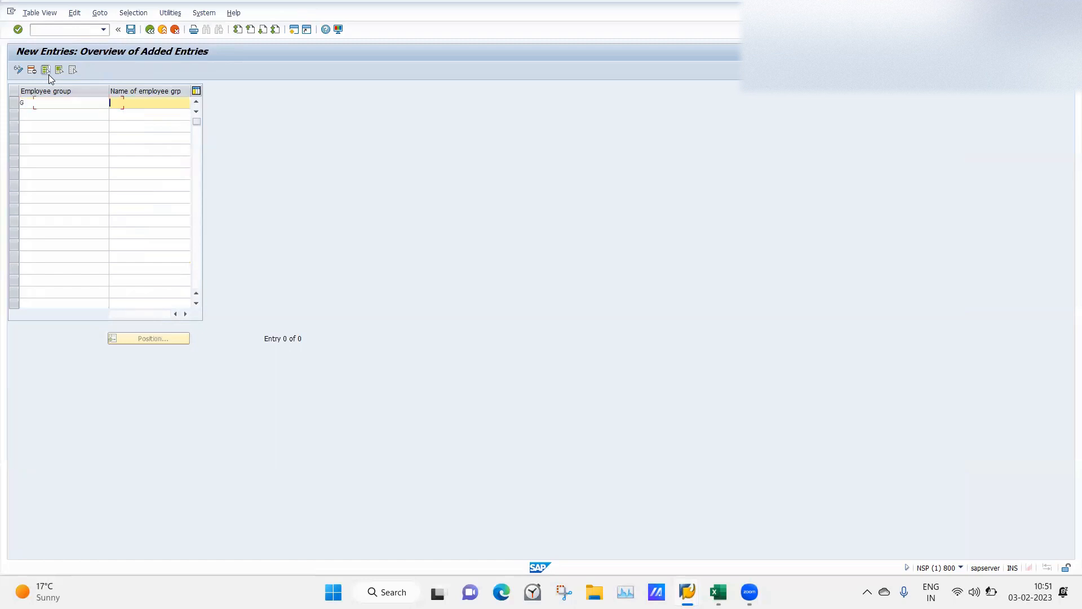
pyautogui.write('L')
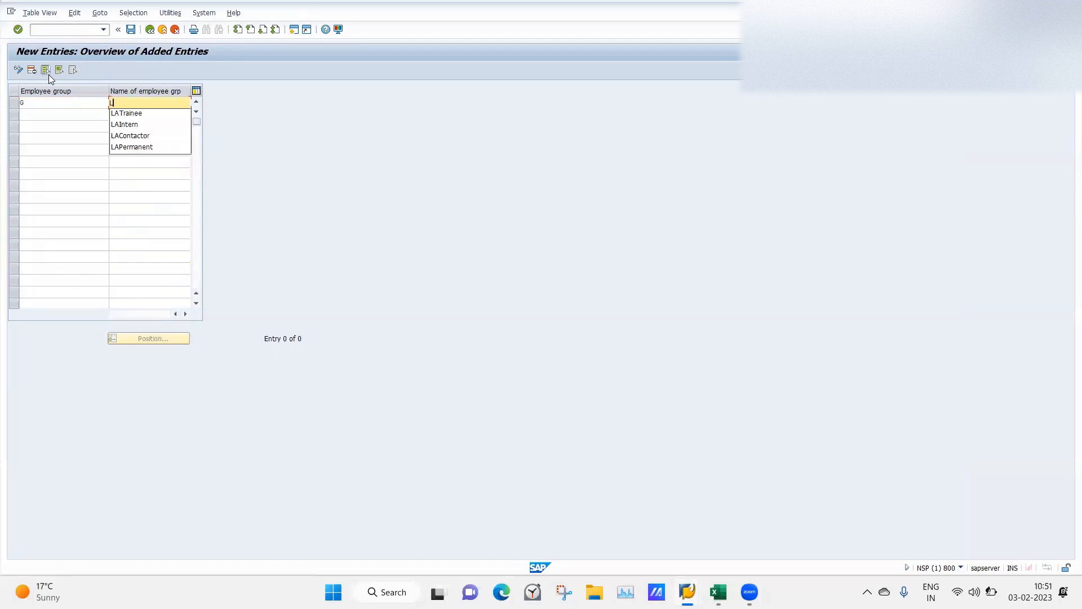
pyautogui.write('ATEST')
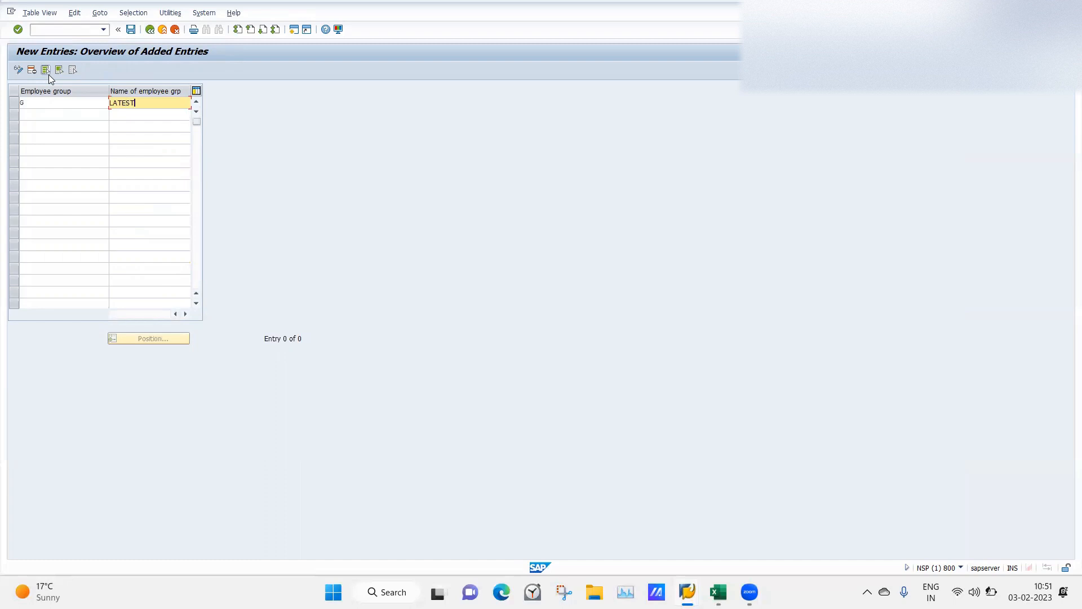
pyautogui.write('PREMANT')
pyautogui.press('Return')
pyautogui.write('H')
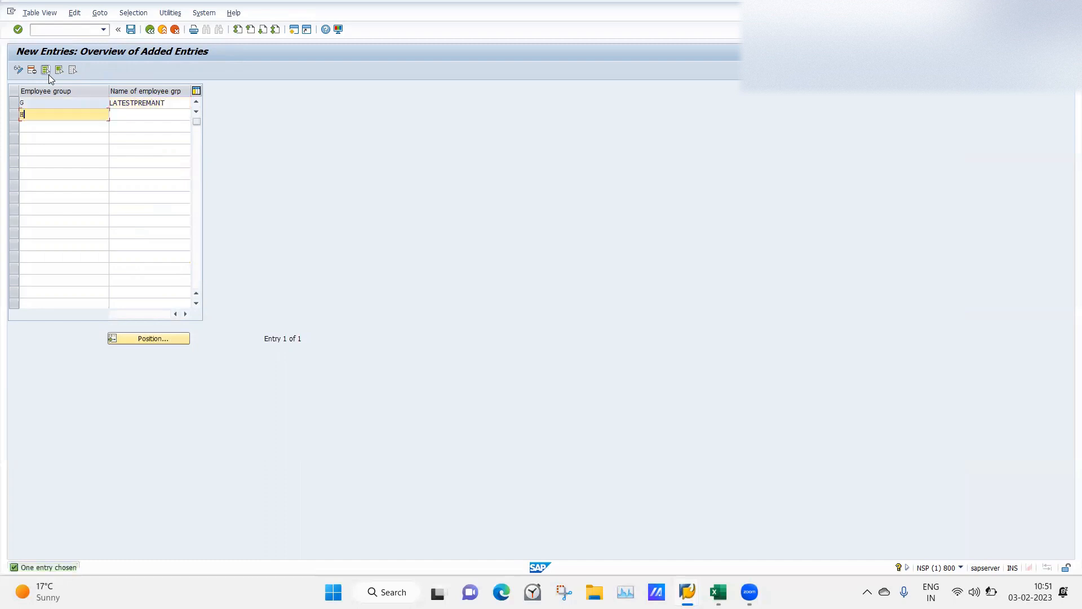
pyautogui.press('Tab')
pyautogui.write('LATE')
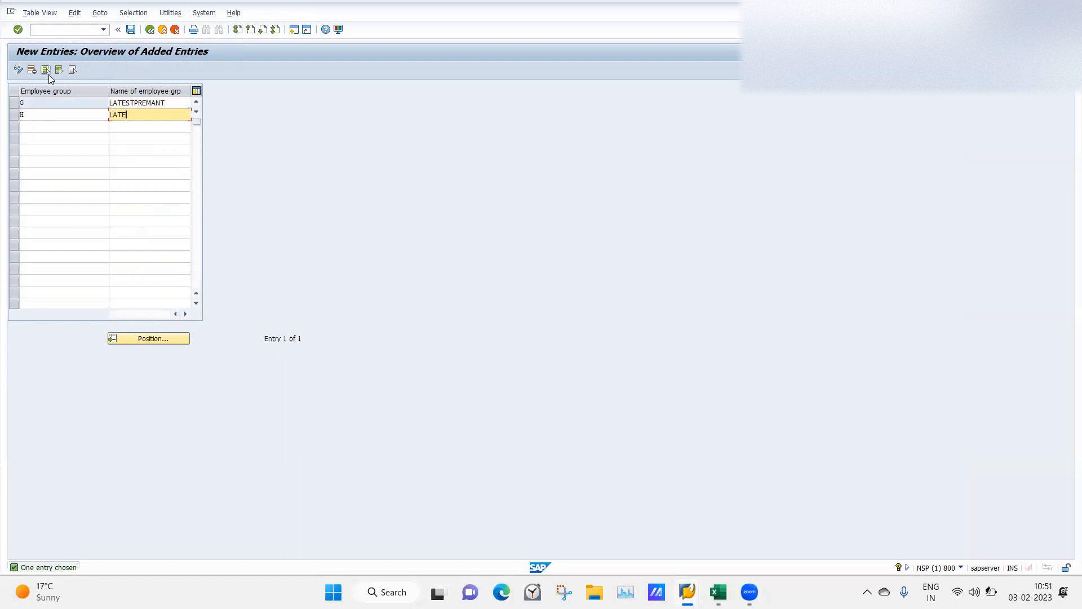
pyautogui.write('STCONTRACTOR')
pyautogui.press('Return')
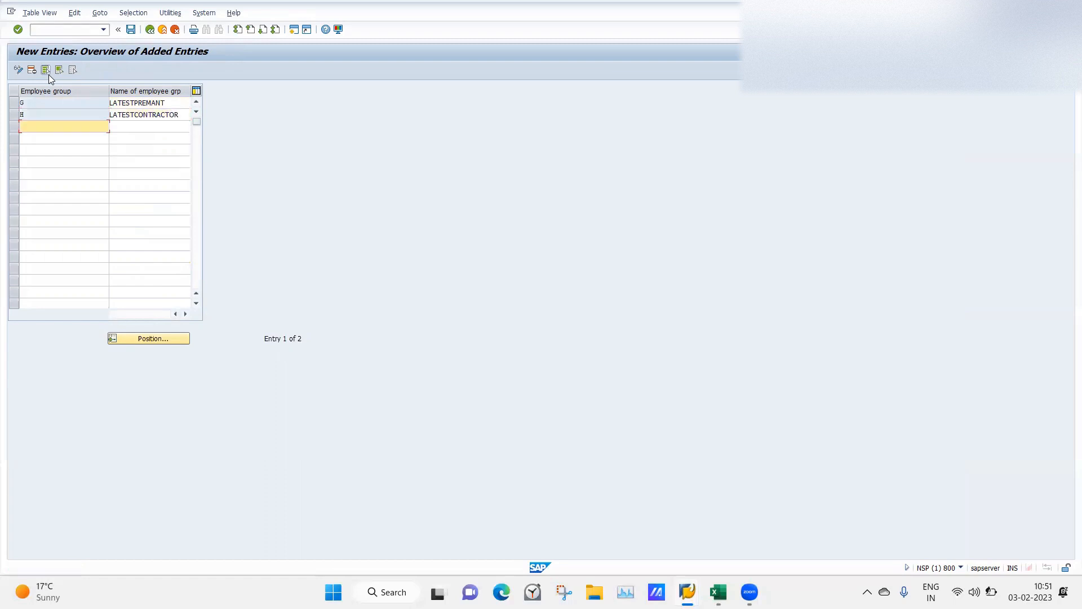
pyautogui.click(131, 30)
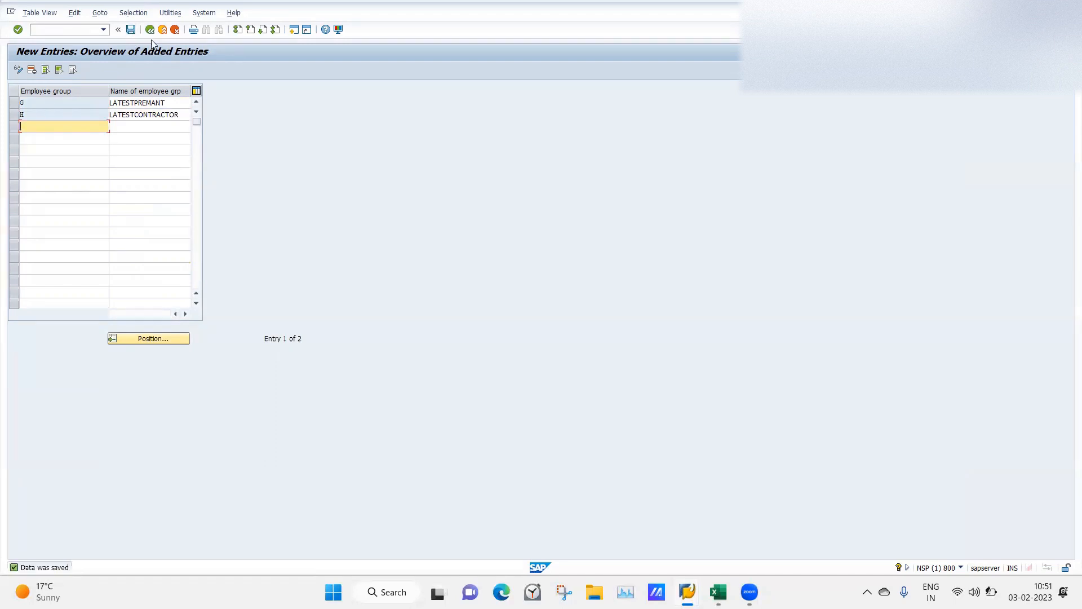
pyautogui.click(150, 31)
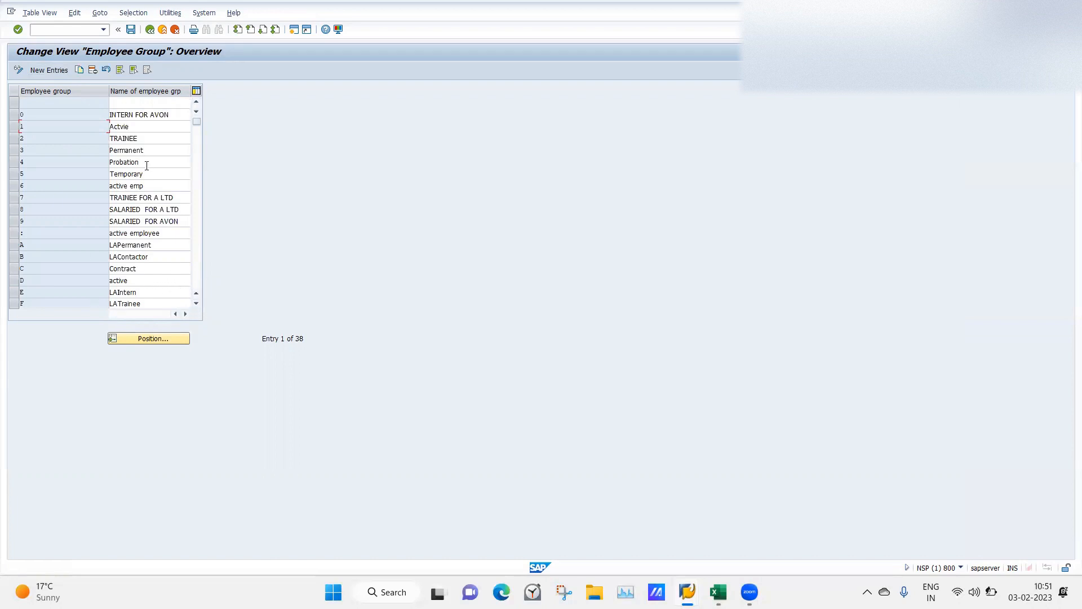
# Inspect the Probation, Permanent and Temporary group names, then go back to the Display IMG tree
pyautogui.moveTo(158, 161); pyautogui.dragTo(105, 166)
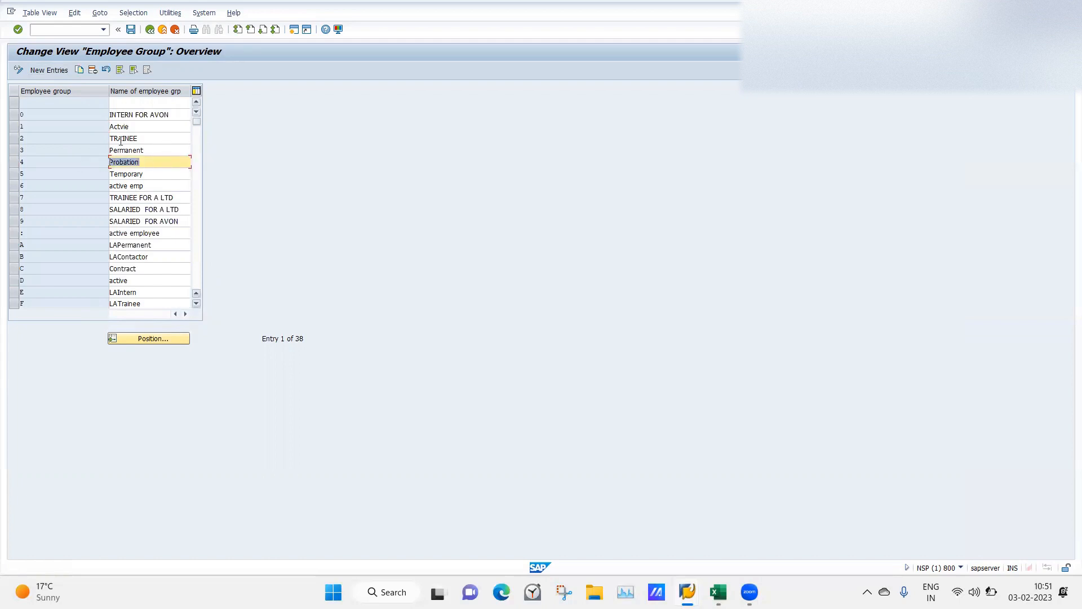
pyautogui.click(148, 149)
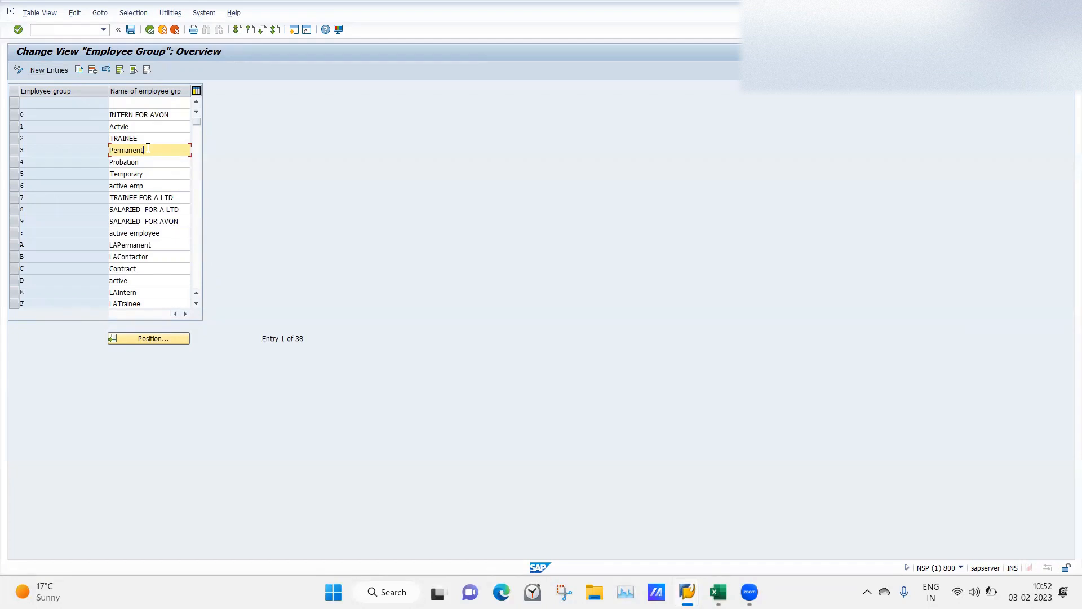
pyautogui.click(155, 173)
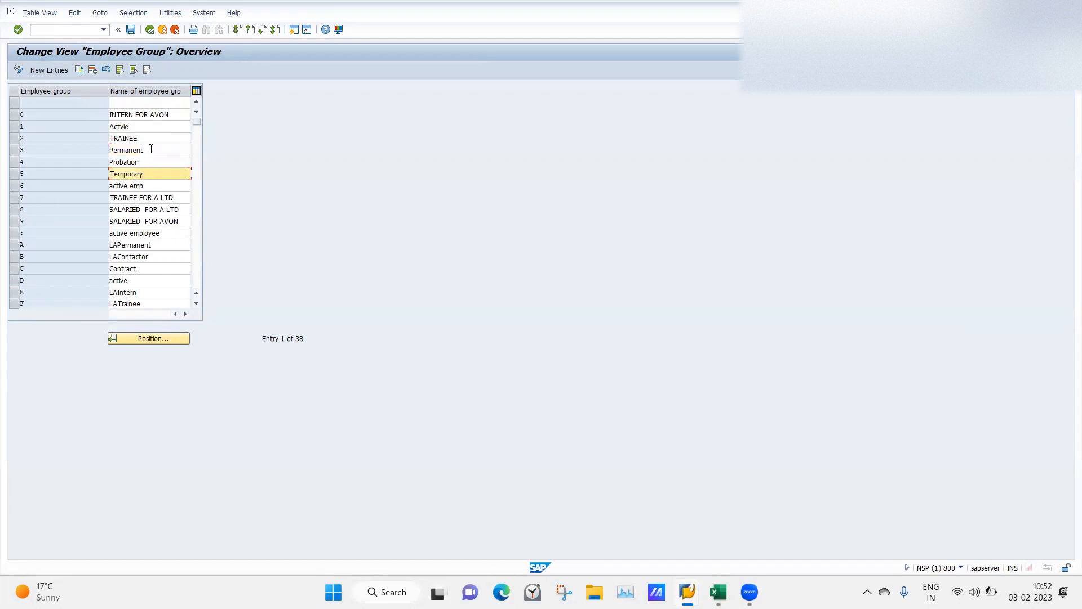
pyautogui.moveTo(151, 150); pyautogui.dragTo(96, 148)
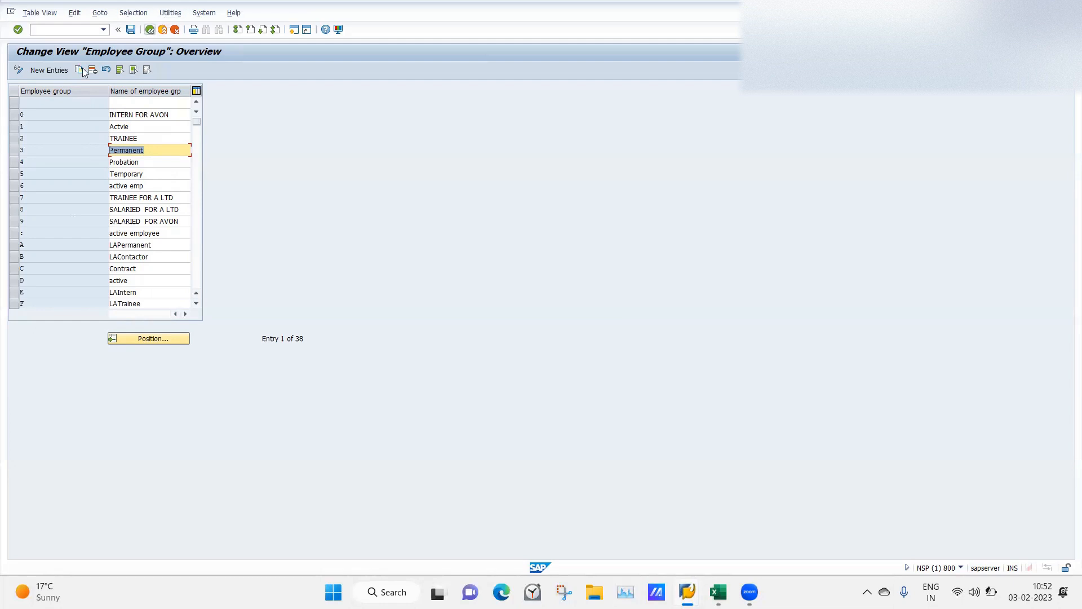
pyautogui.click(150, 30)
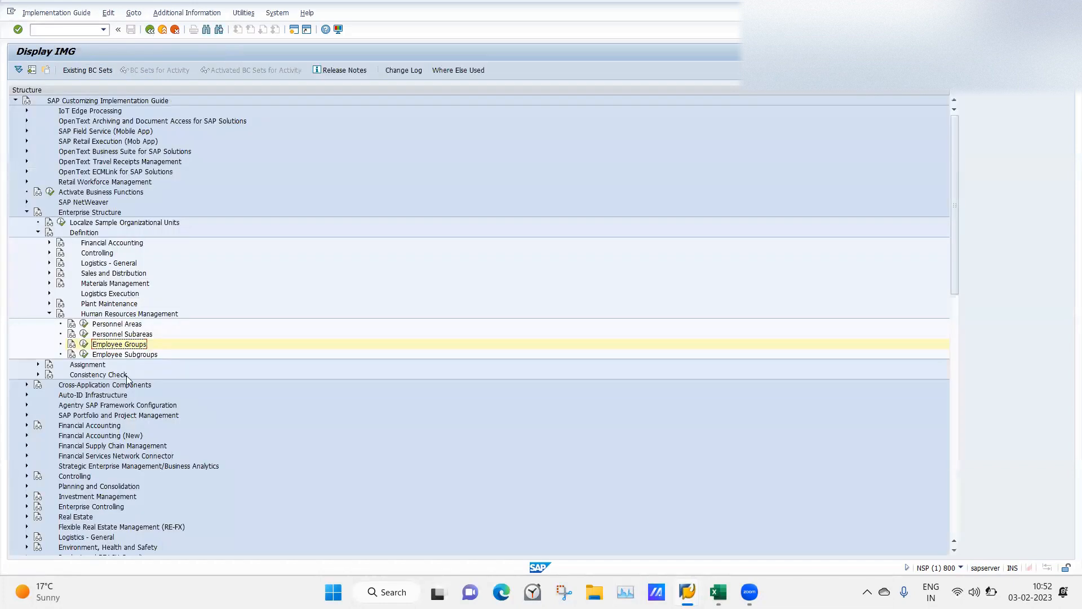
# Open Define employee subgroup, position the table at LA, and print-preview table T503K
pyautogui.click(82, 354)
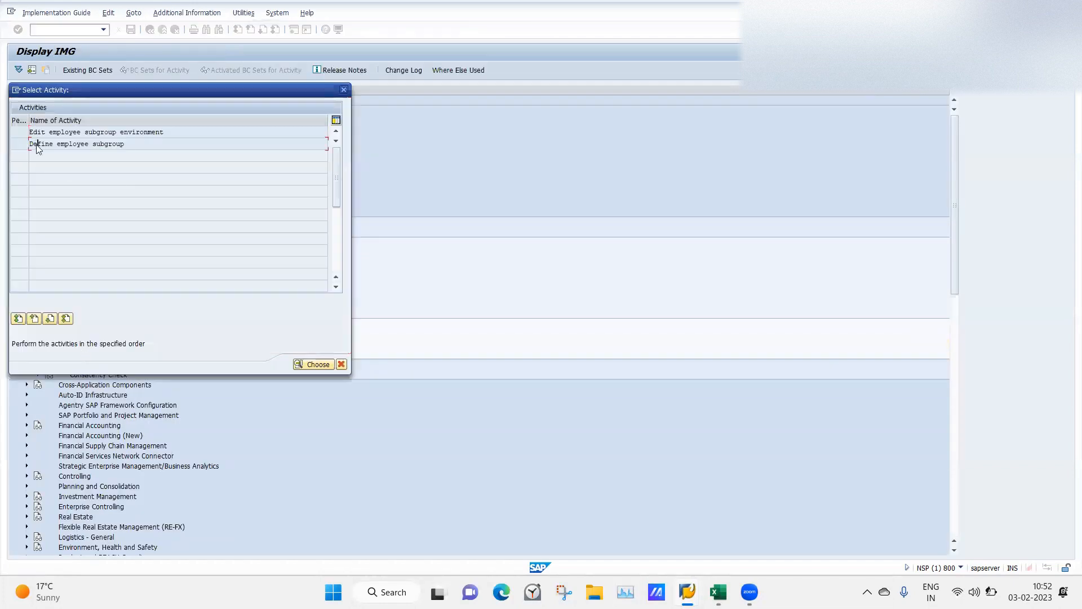
pyautogui.doubleClick(37, 145)
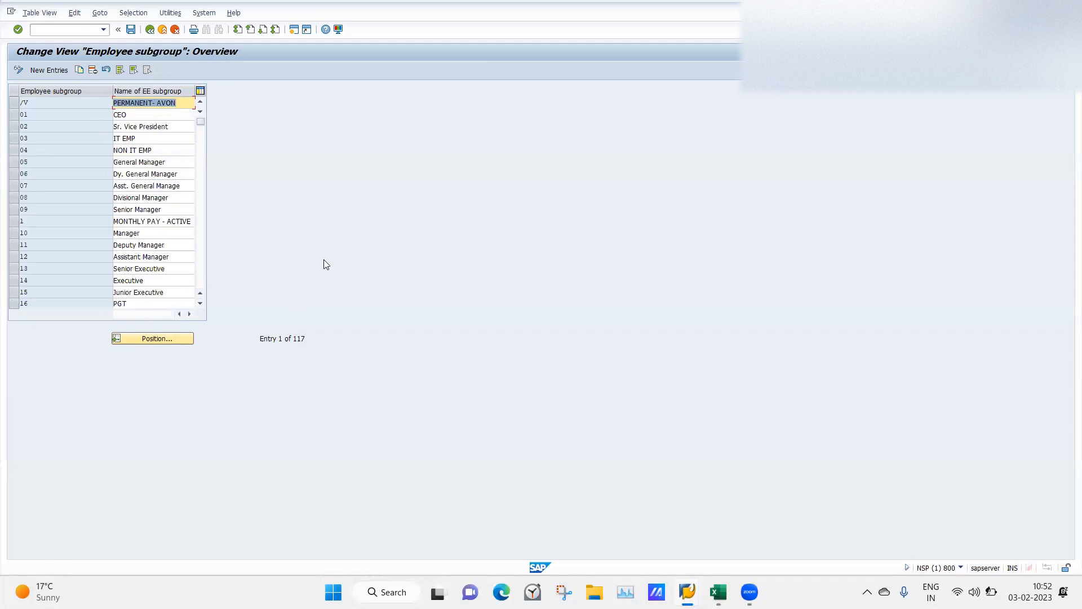
pyautogui.click(202, 207)
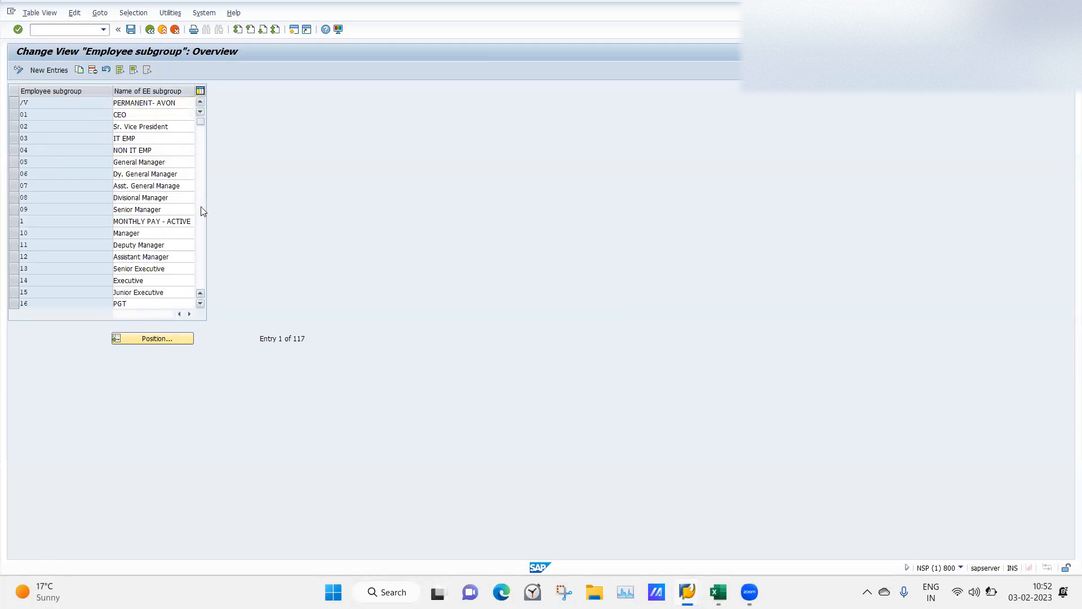
pyautogui.click(143, 338)
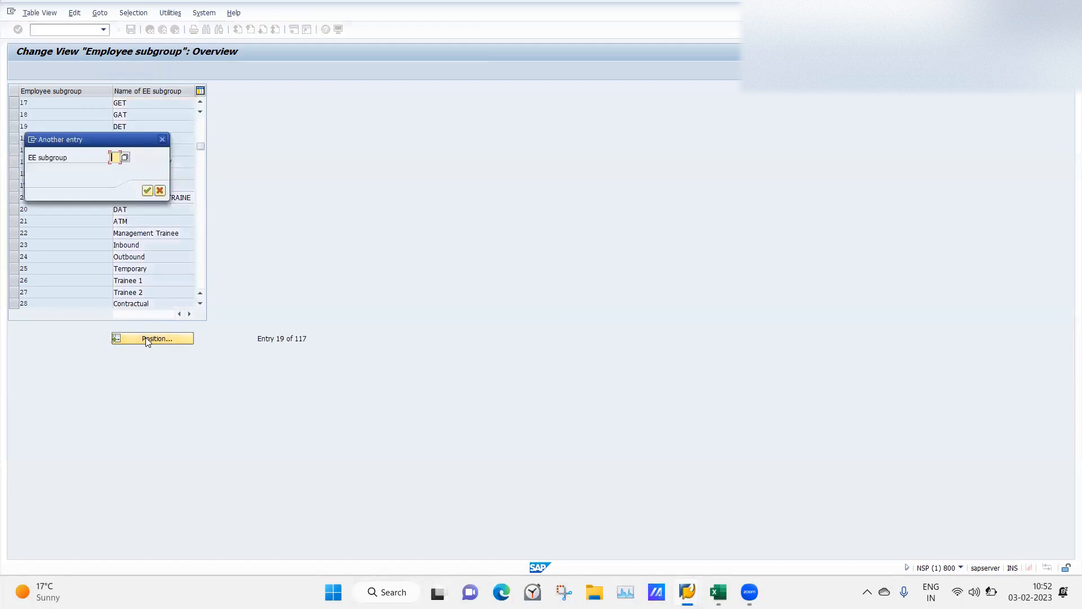
pyautogui.write('LA')
pyautogui.press('Return')
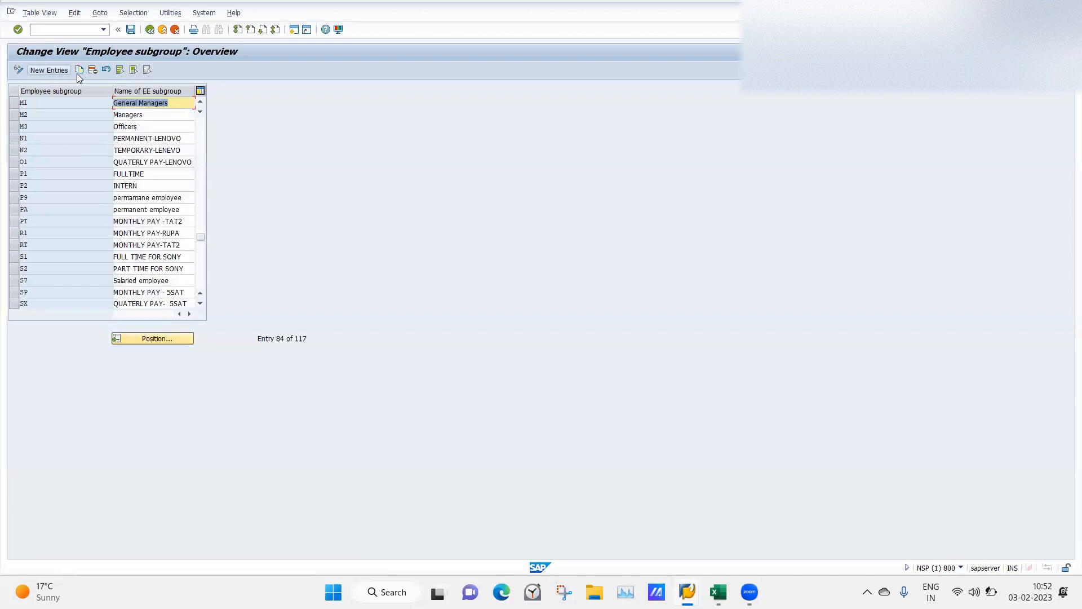
pyautogui.click(194, 31)
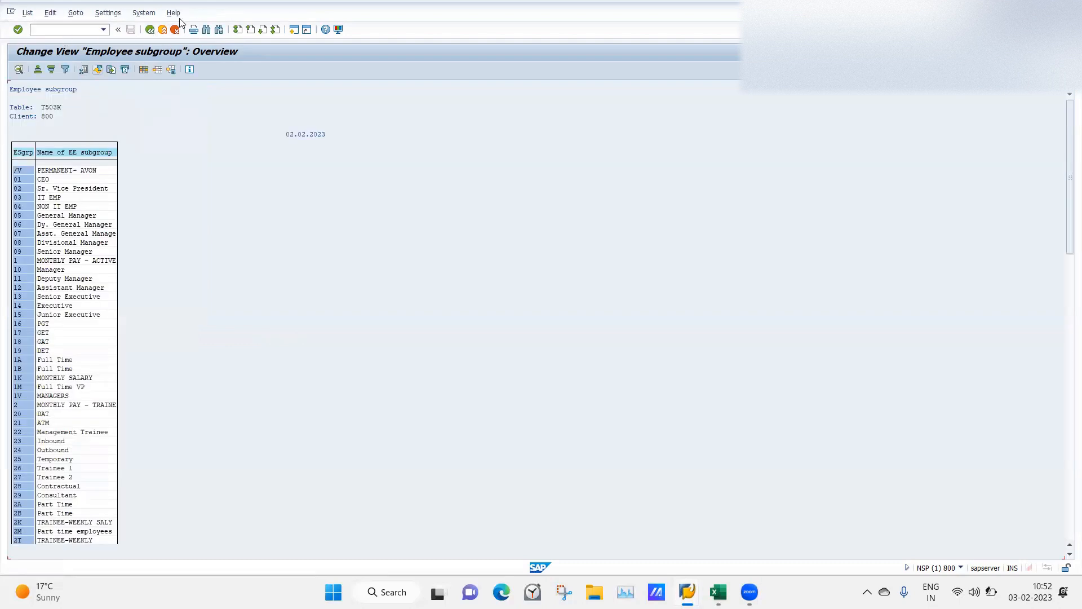
# Regenerate the T503K printable list and scroll down to LA subgroups L4–L9 and M1–M3
pyautogui.click(150, 30)
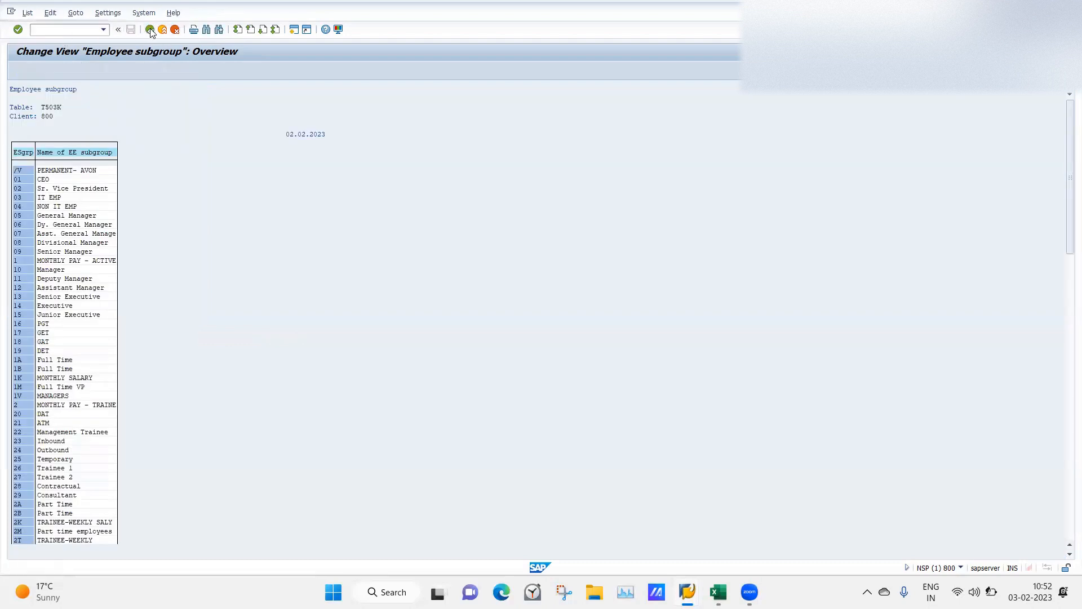
pyautogui.click(194, 30)
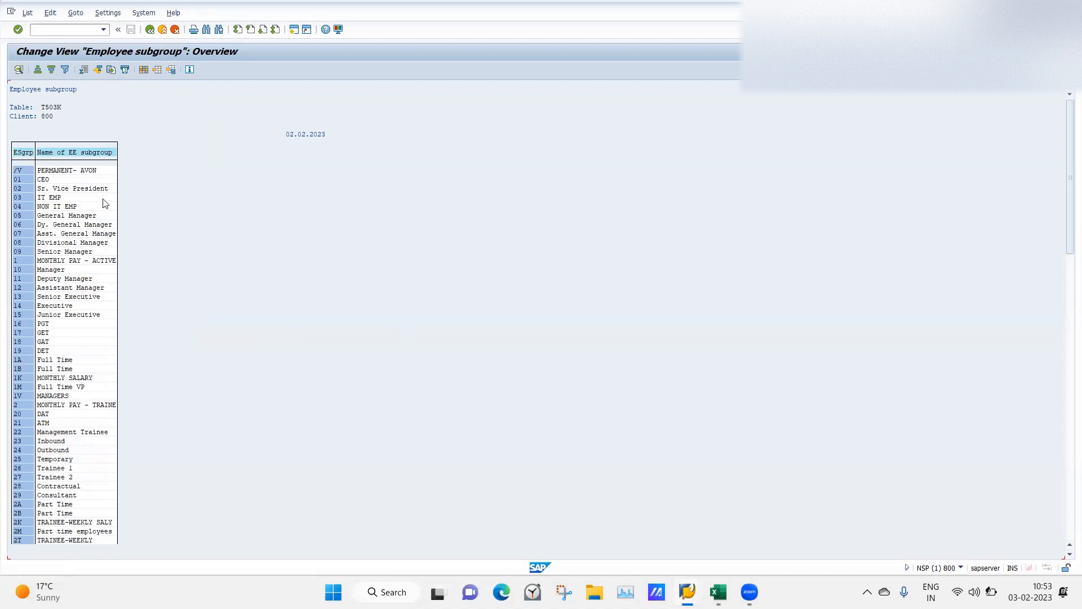
pyautogui.click(1067, 453)
pyautogui.click(1067, 453)
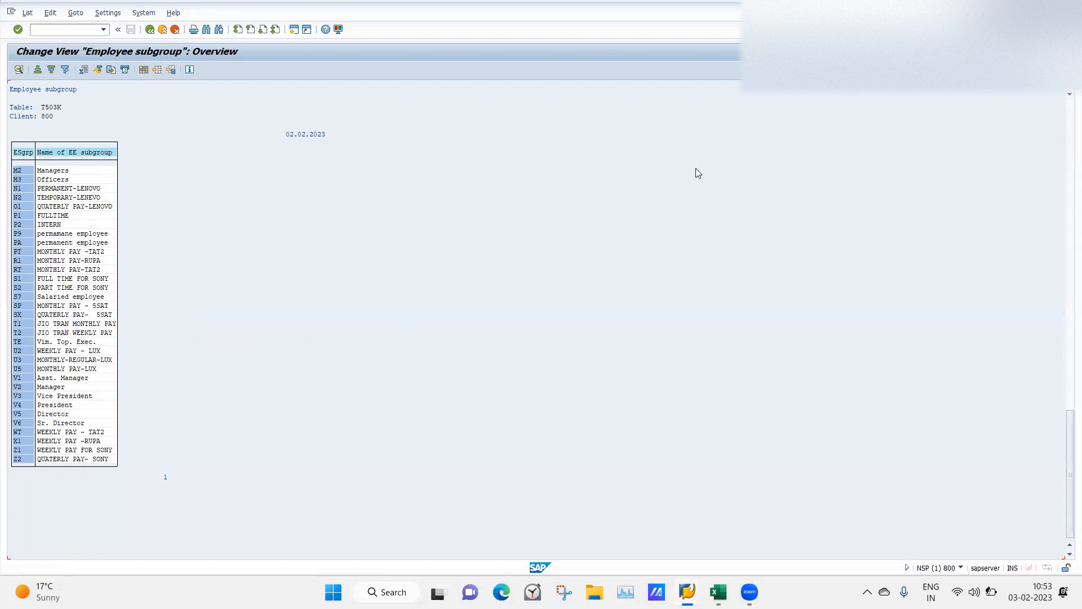
pyautogui.click(1067, 180)
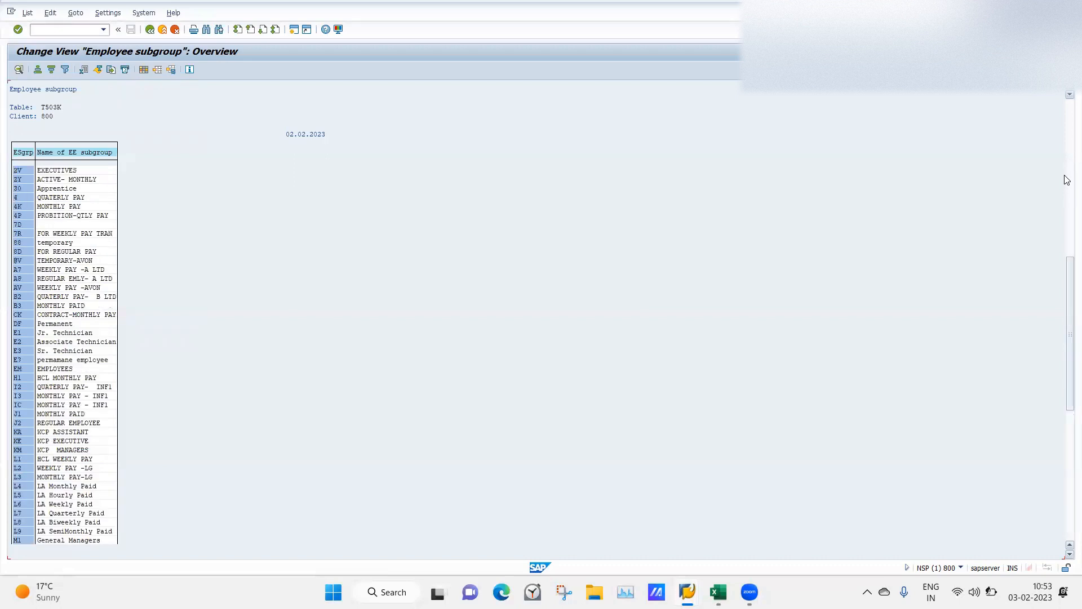
pyautogui.click(1067, 179)
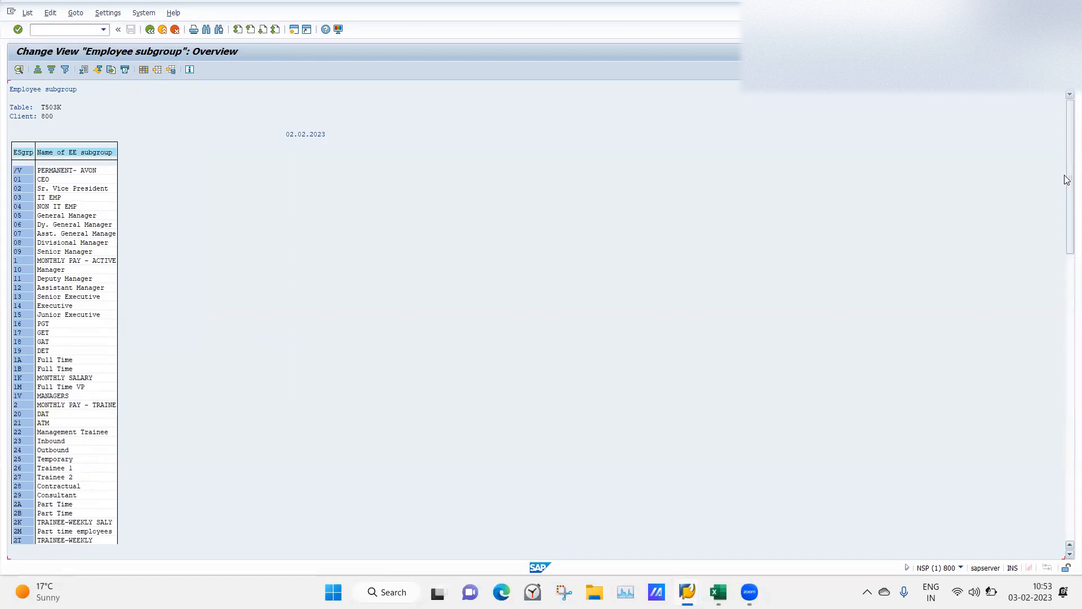
pyautogui.click(1066, 440)
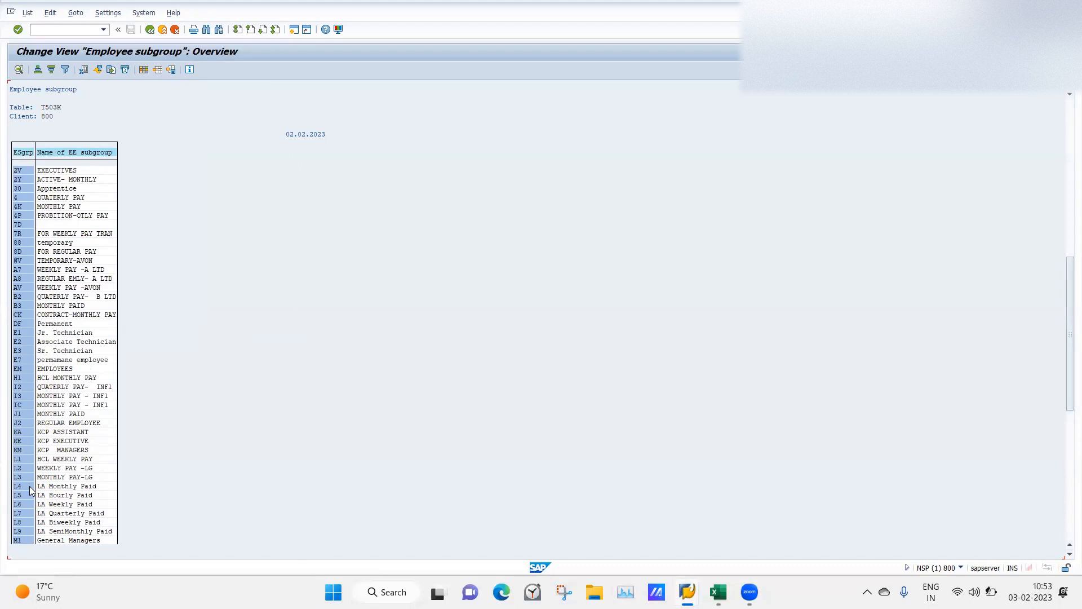
pyautogui.click(1069, 554)
pyautogui.click(1069, 554)
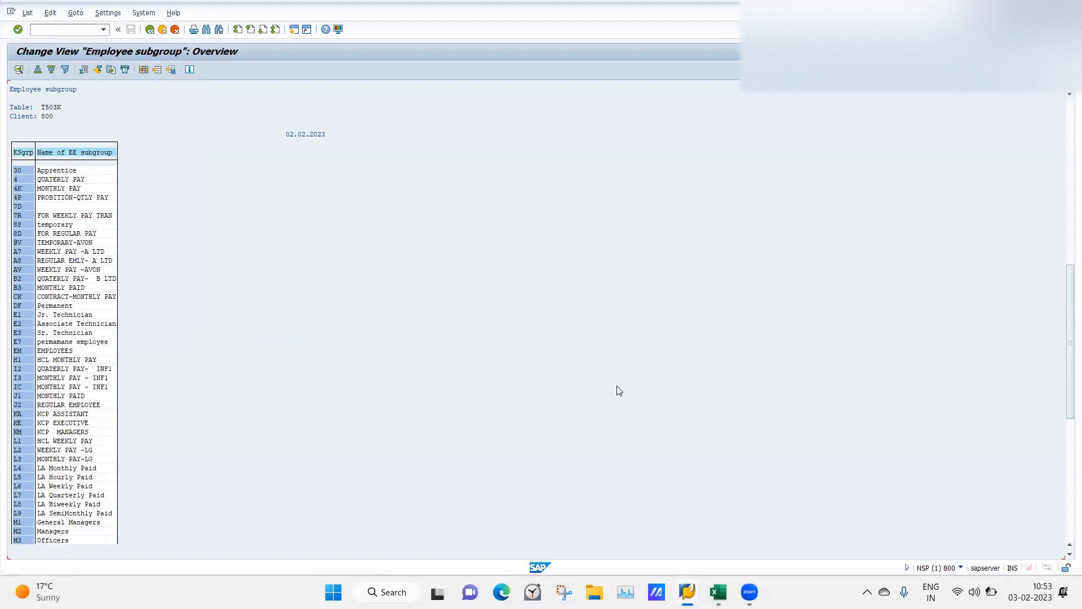
# Start SM30 in a new session with /osm3 and display table T503K
pyautogui.click(69, 27)
pyautogui.write('/osm30')
pyautogui.press('Return')
pyautogui.write('t503k')
pyautogui.press('Return')
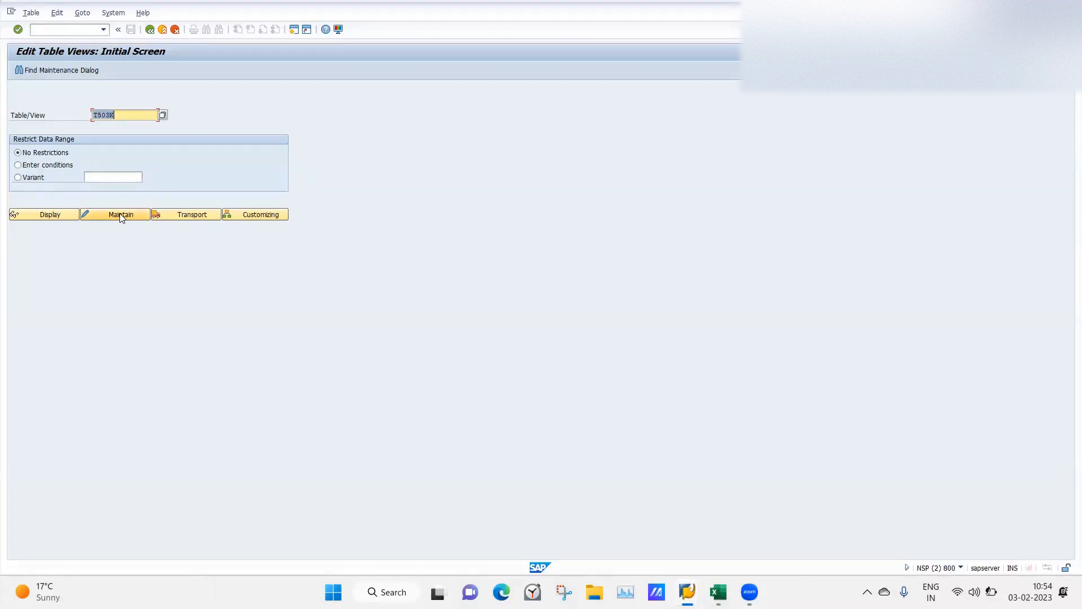
pyautogui.click(48, 214)
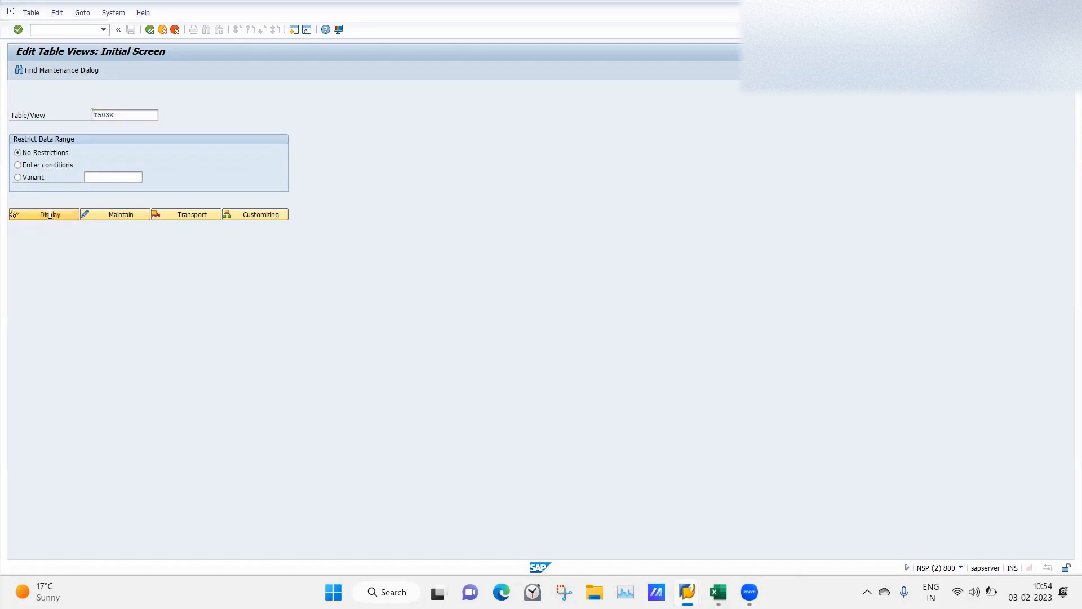
pyautogui.click(150, 30)
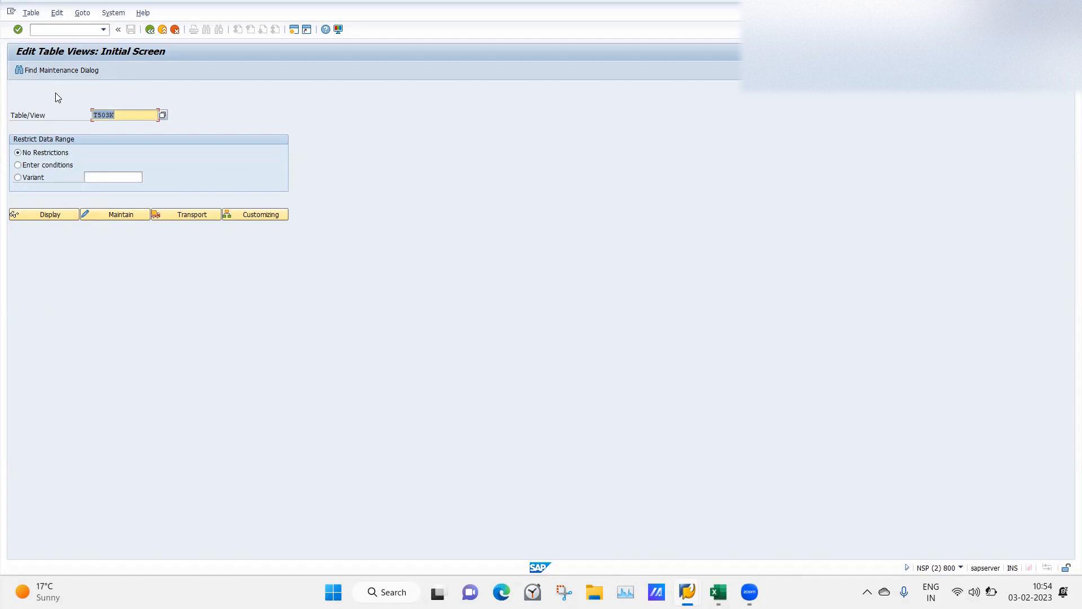
# Change the Table/View field from T503K to the wildcard pattern *503*
pyautogui.click(142, 116)
pyautogui.press('BackSpace')
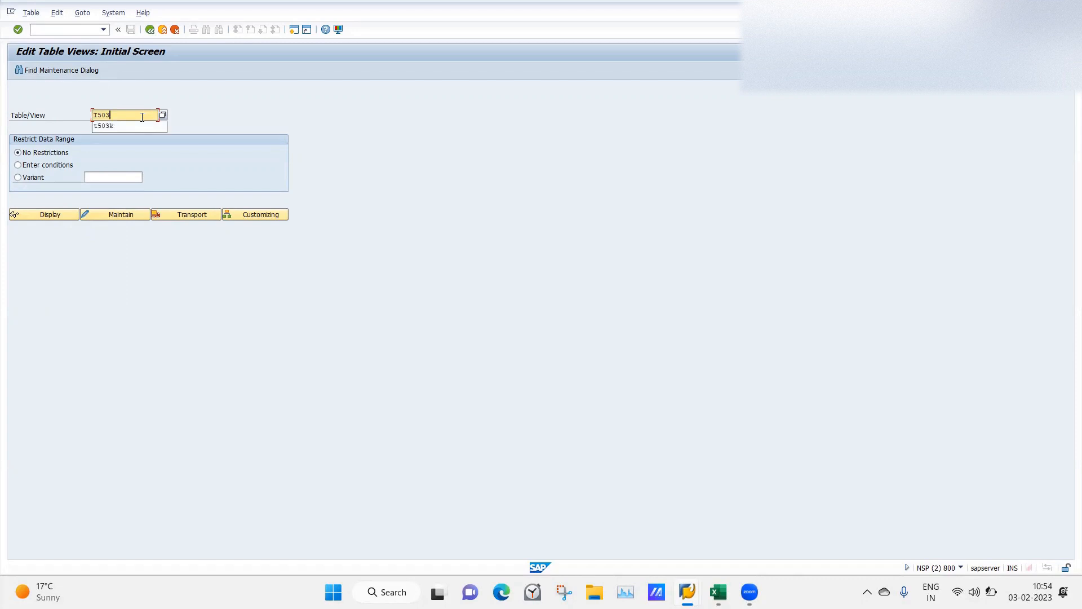
pyautogui.press('BackSpace')
pyautogui.write('3*')
pyautogui.press('BackSpace')
pyautogui.write('*')
# Pick T503K from the tables matching *503*, then return to the Employee subgroup list window
pyautogui.click(162, 116)
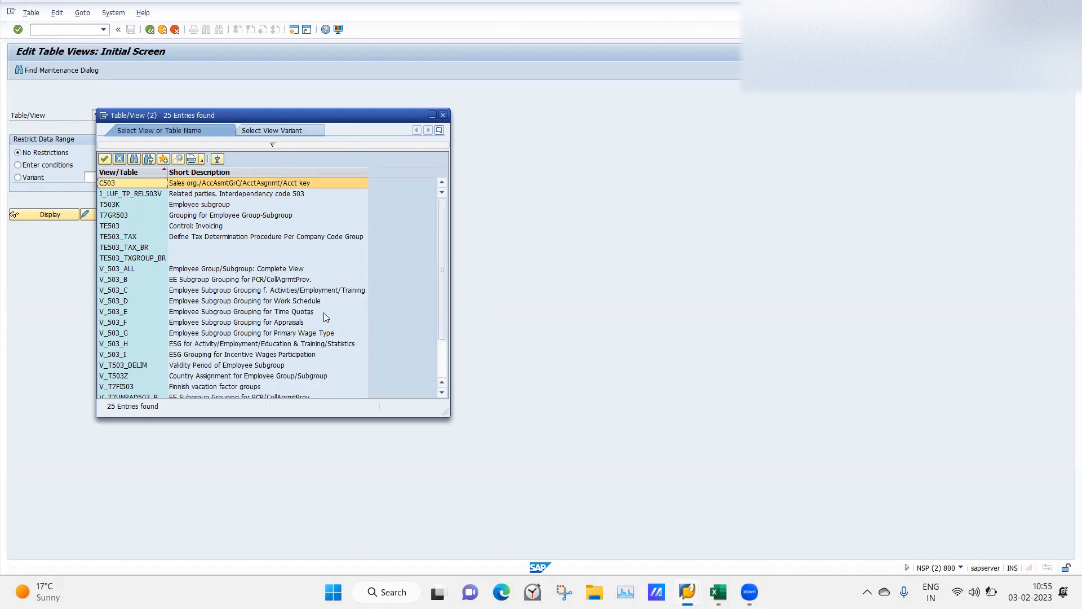
pyautogui.click(444, 392)
pyautogui.click(444, 393)
pyautogui.click(444, 392)
pyautogui.click(444, 393)
pyautogui.click(445, 392)
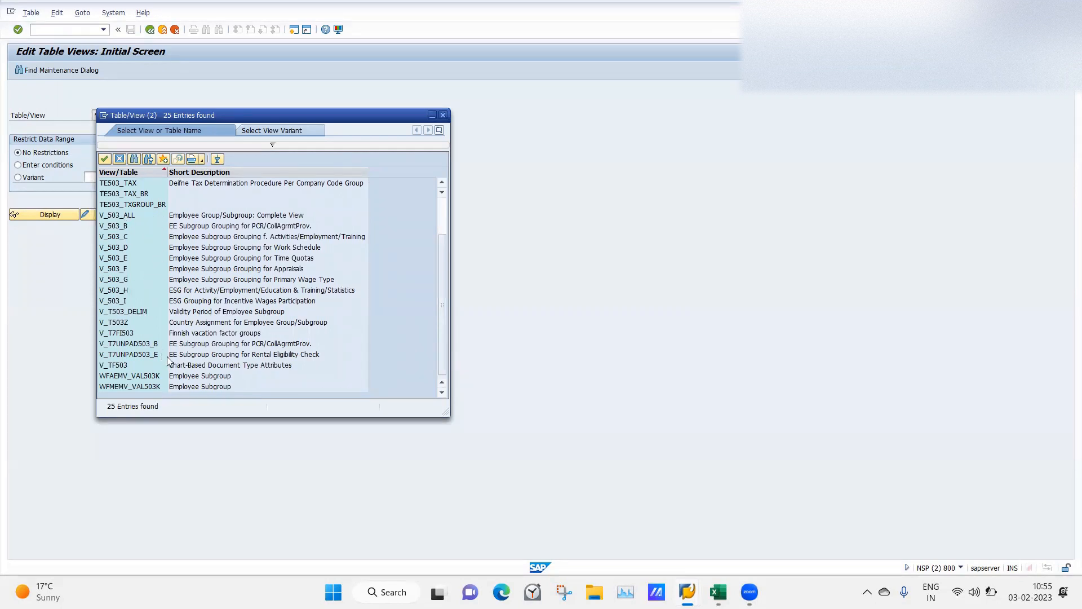
pyautogui.doubleClick(442, 183)
pyautogui.click(442, 183)
pyautogui.doubleClick(441, 183)
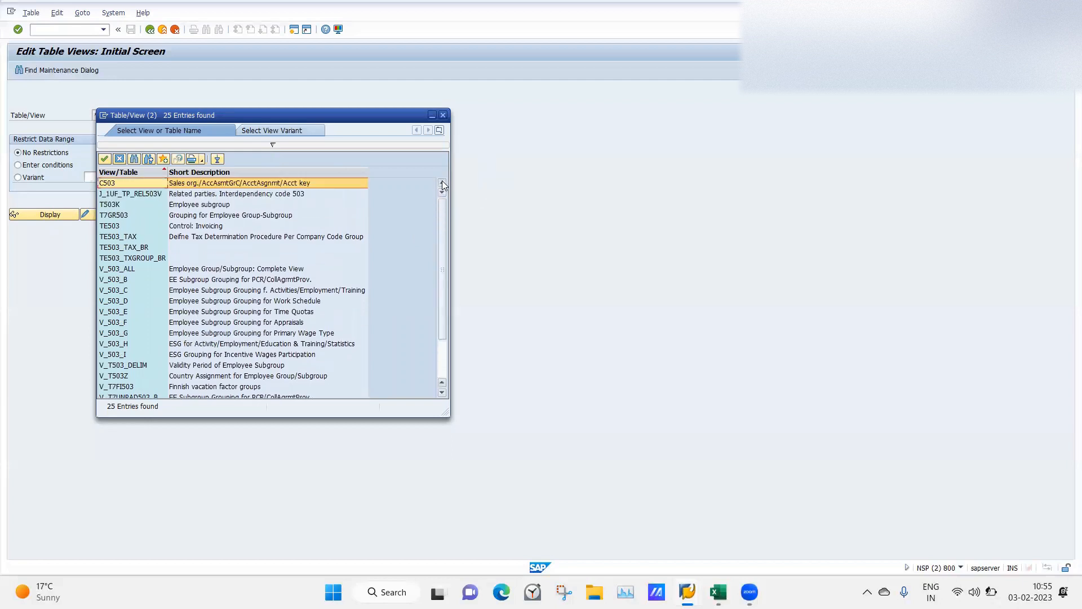
pyautogui.click(180, 207)
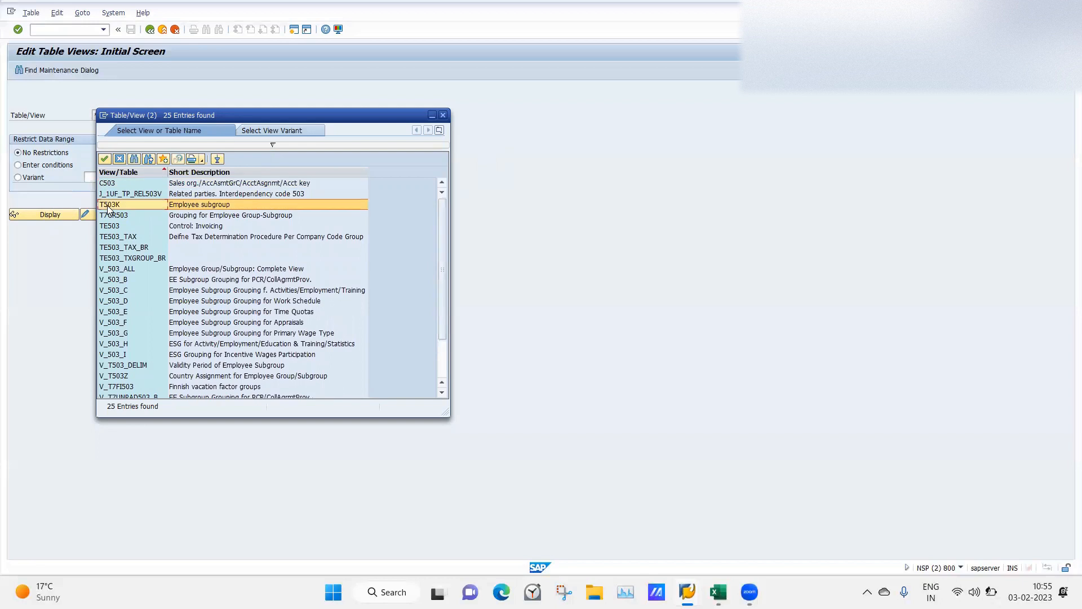
pyautogui.doubleClick(180, 206)
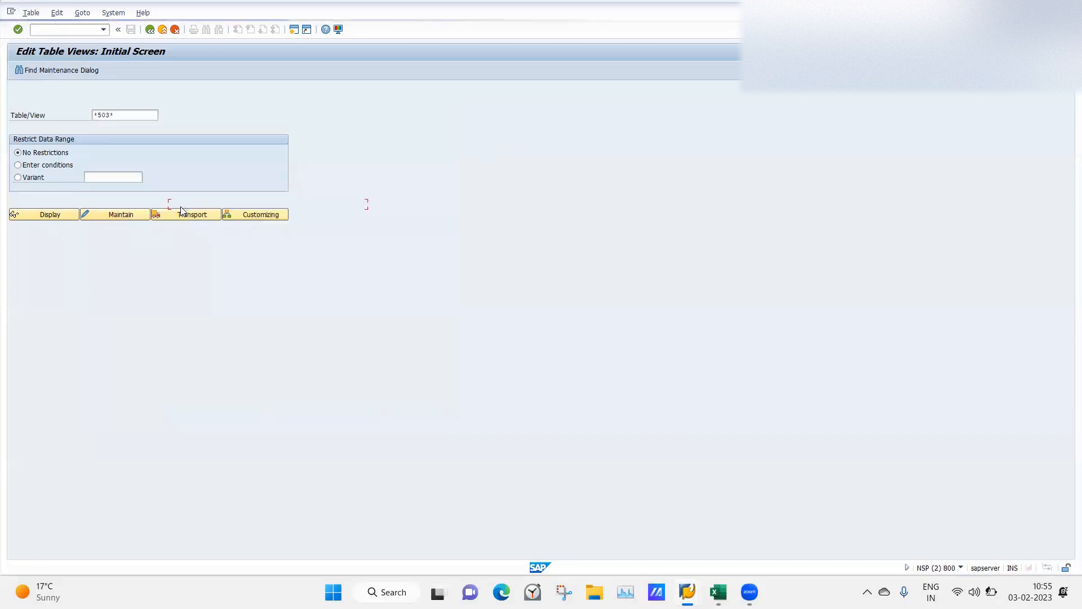
pyautogui.moveTo(687, 592)
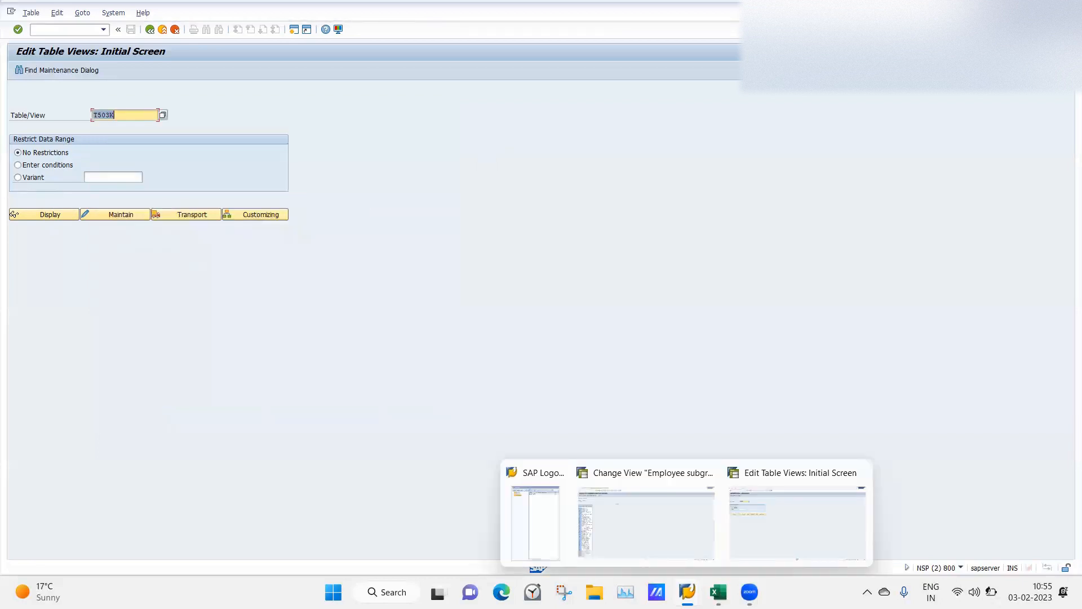
pyautogui.click(577, 500)
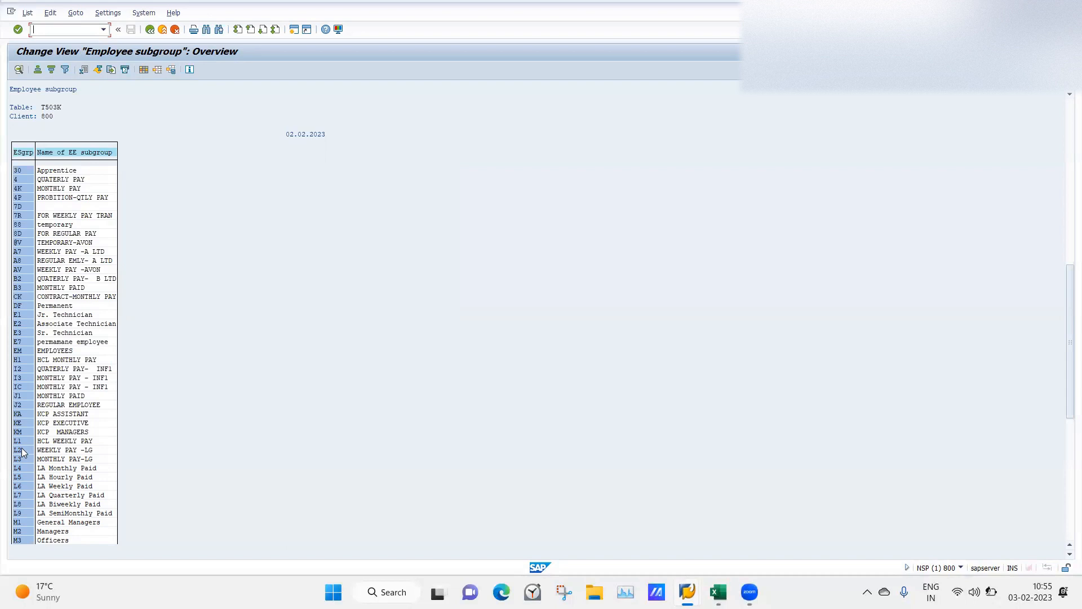
# Go back from the T503K printout to the editable Employee subgroup overview
pyautogui.click(150, 30)
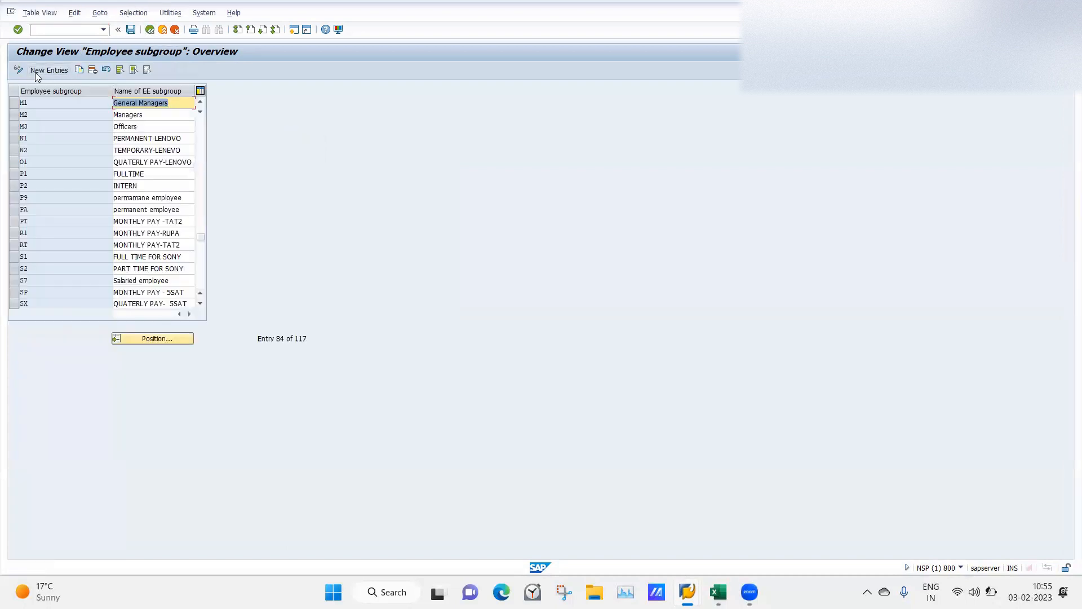
# Jump to subgroup L1 and delete subgroups L1 and L2
pyautogui.click(160, 340)
pyautogui.write('L1')
pyautogui.press('Return')
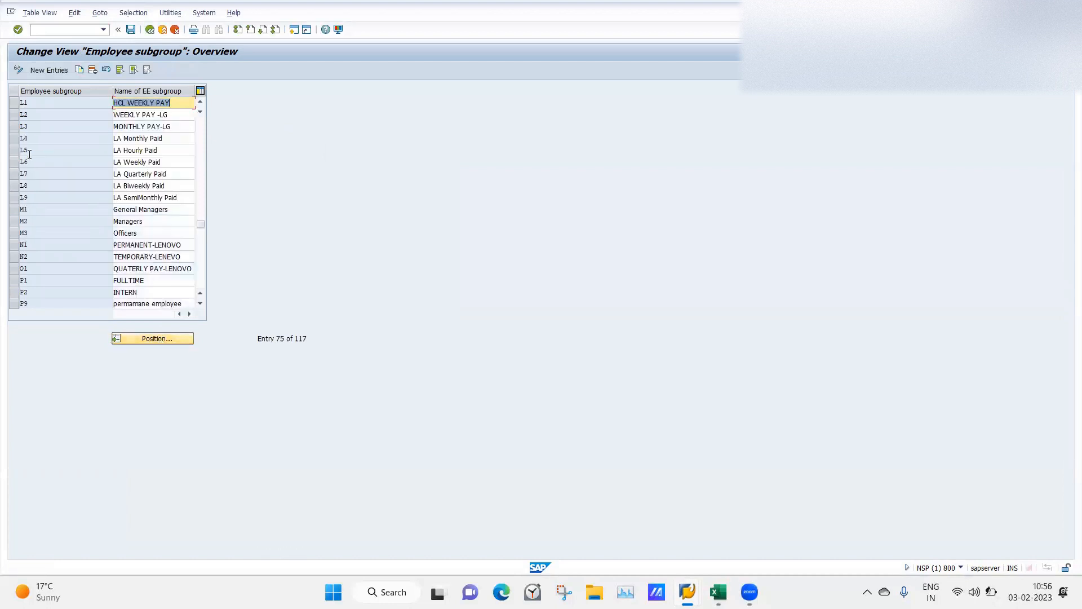
pyautogui.click(14, 103)
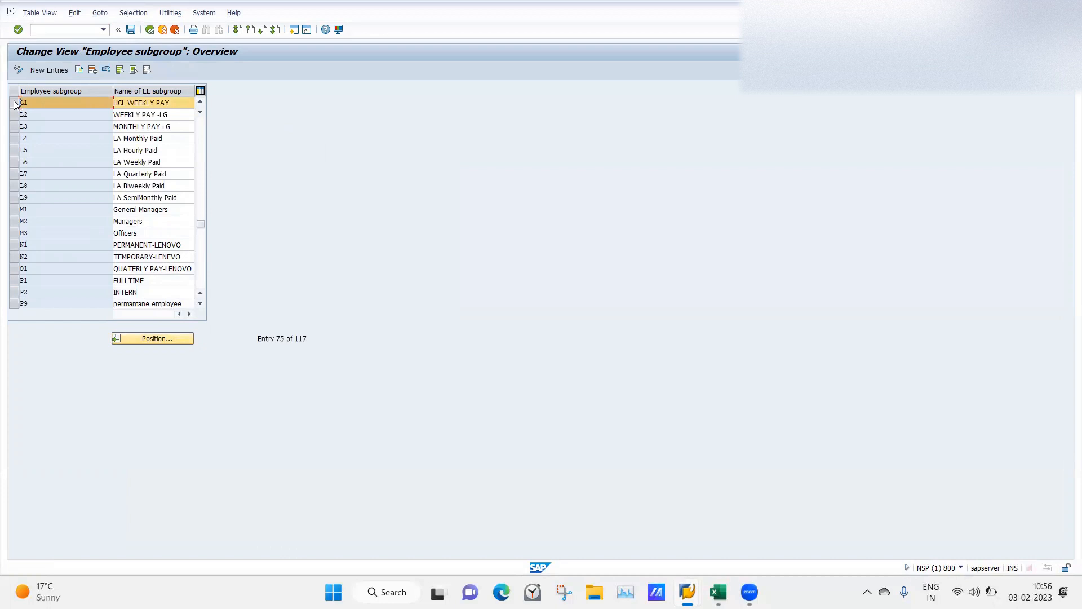
pyautogui.click(13, 114)
pyautogui.click(93, 66)
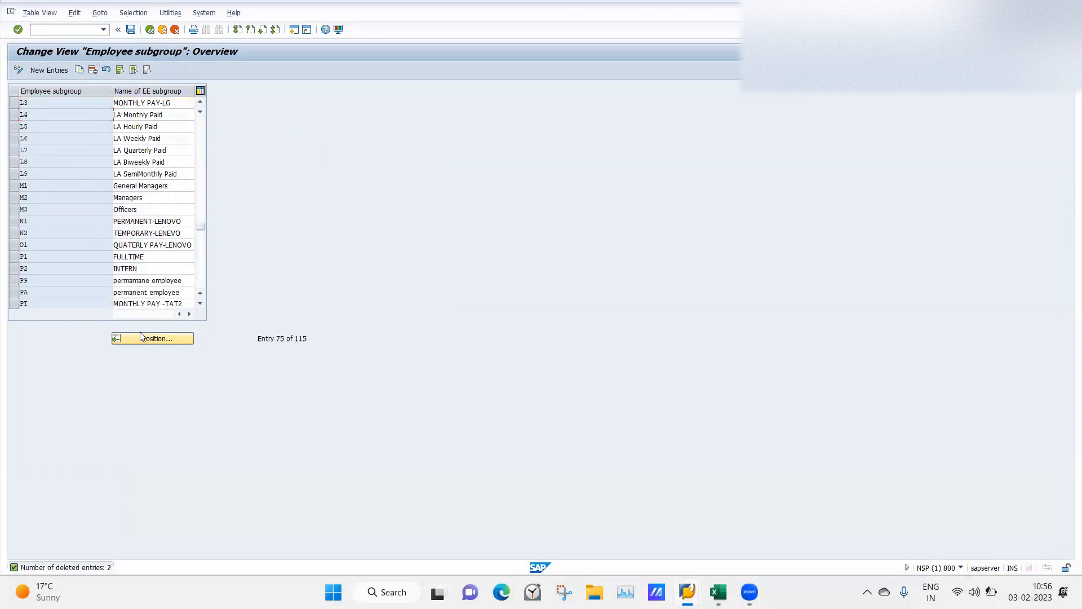
# Save the subgroup deletion to the customizing request
pyautogui.click(131, 30)
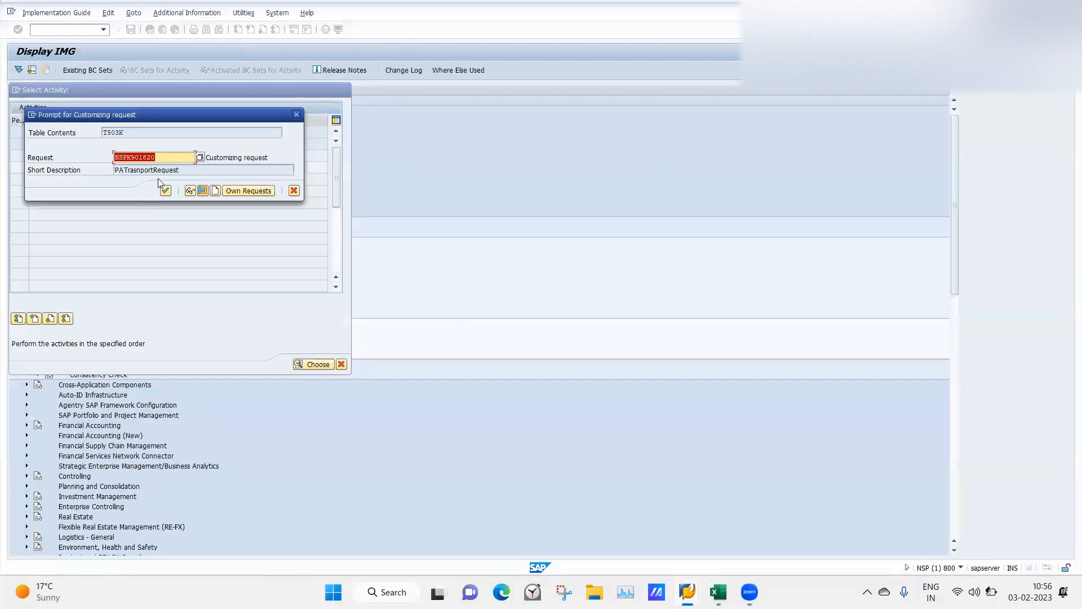
pyautogui.click(165, 191)
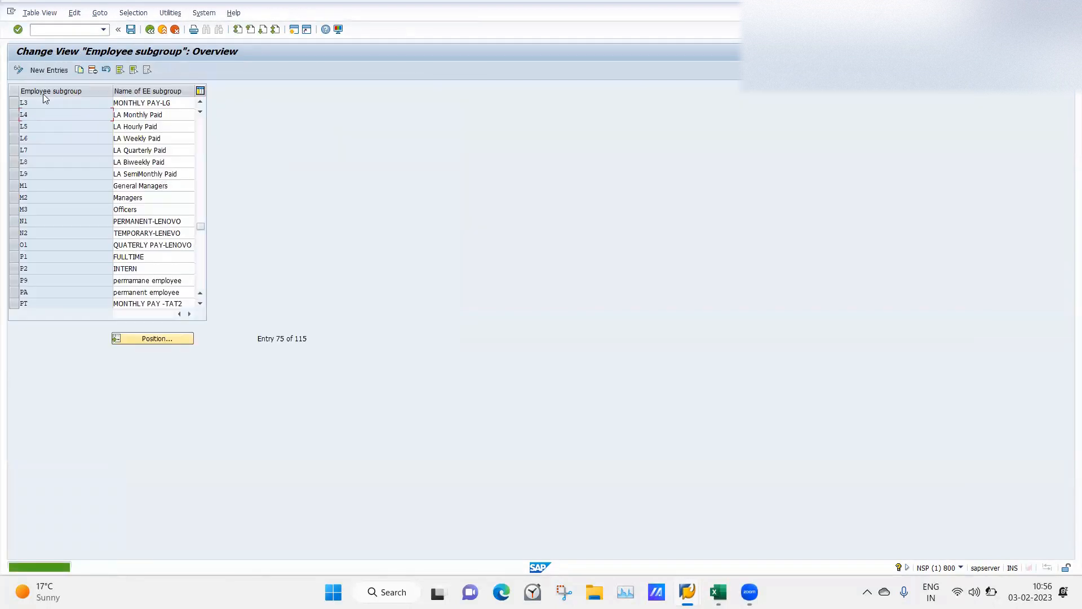
pyautogui.click(200, 101)
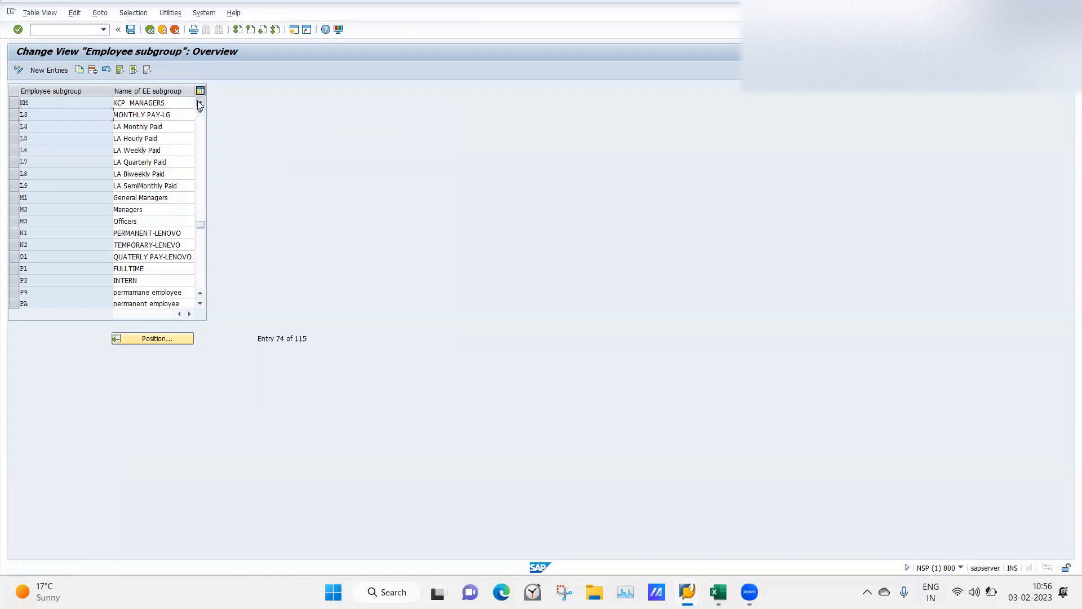
pyautogui.click(200, 102)
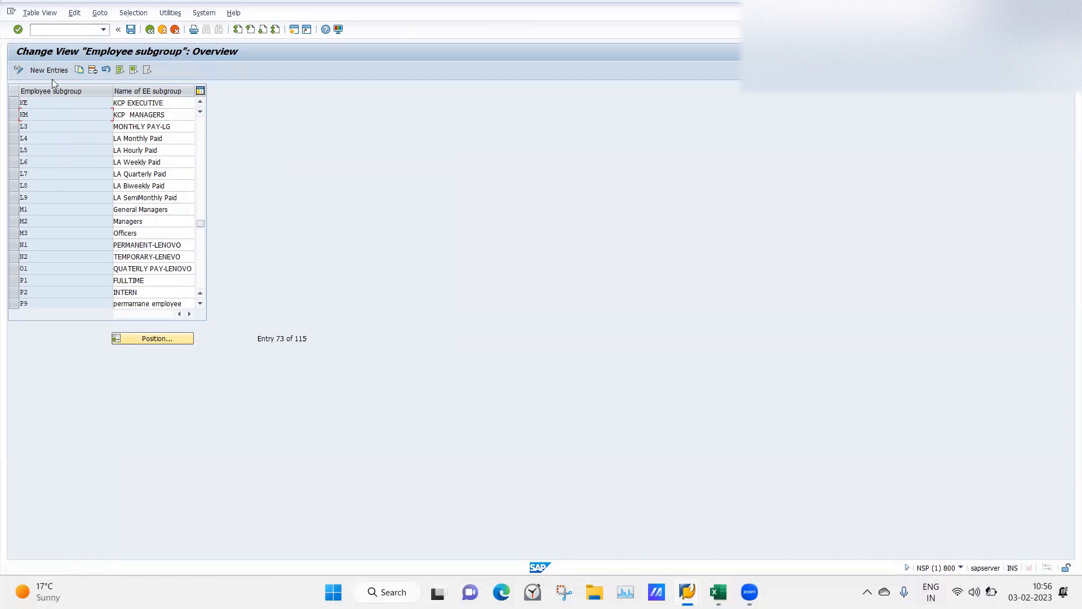
# Add new employee subgroups L1 LAtestmonthly and L2 LATesthourly
pyautogui.click(38, 70)
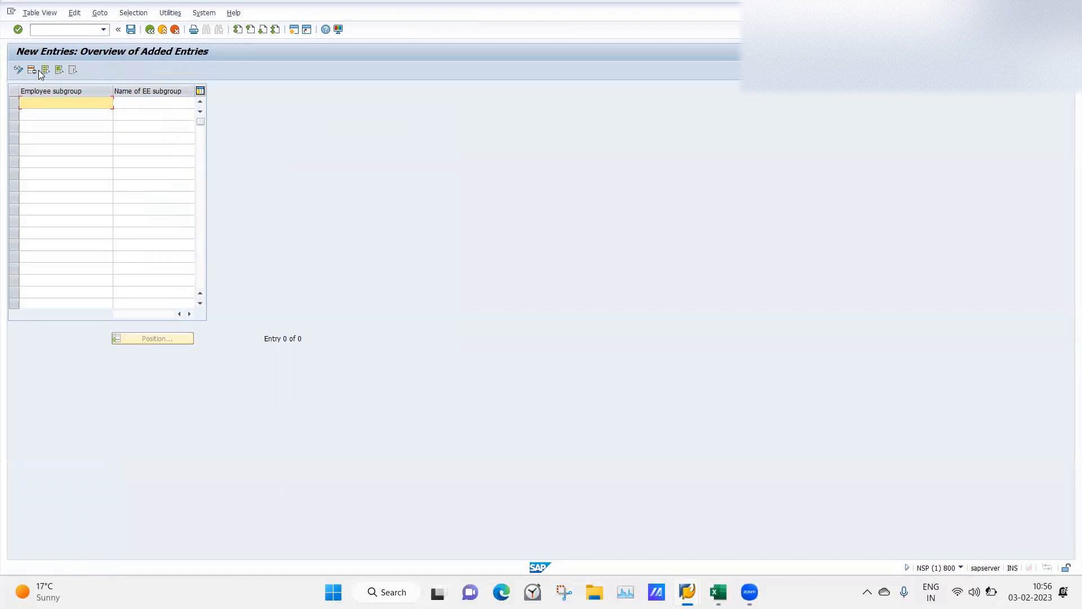
pyautogui.write('L1')
pyautogui.press('Tab')
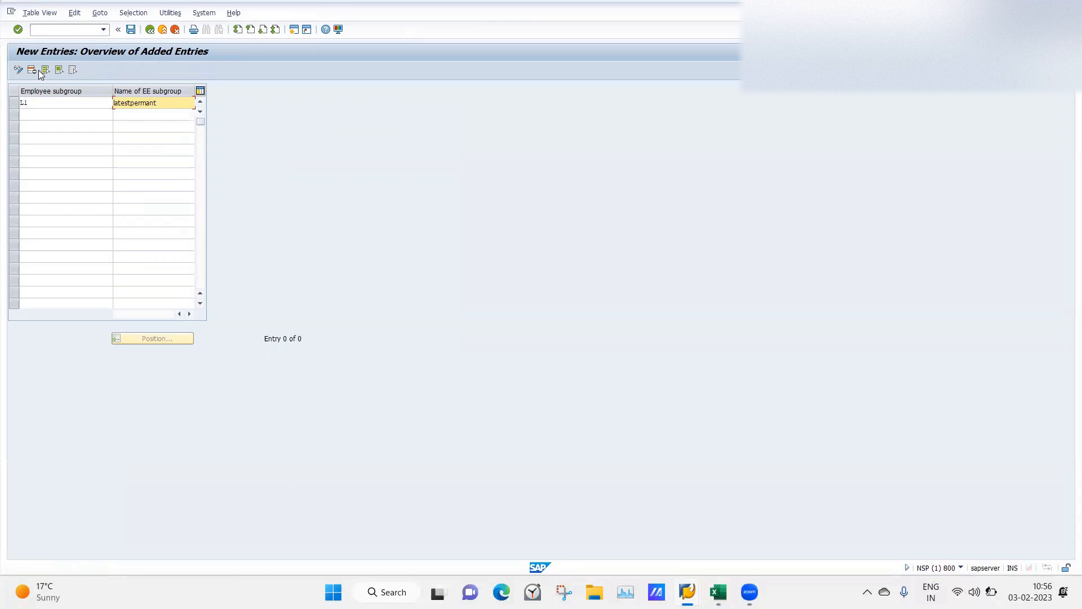
pyautogui.press('Tab')
pyautogui.write('L2')
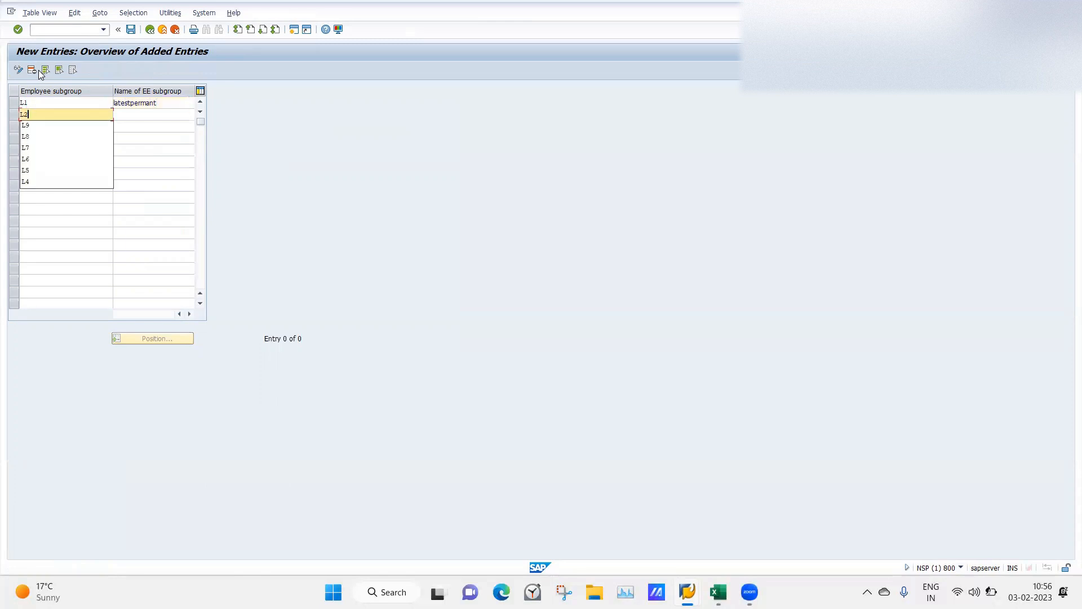
pyautogui.click(169, 105)
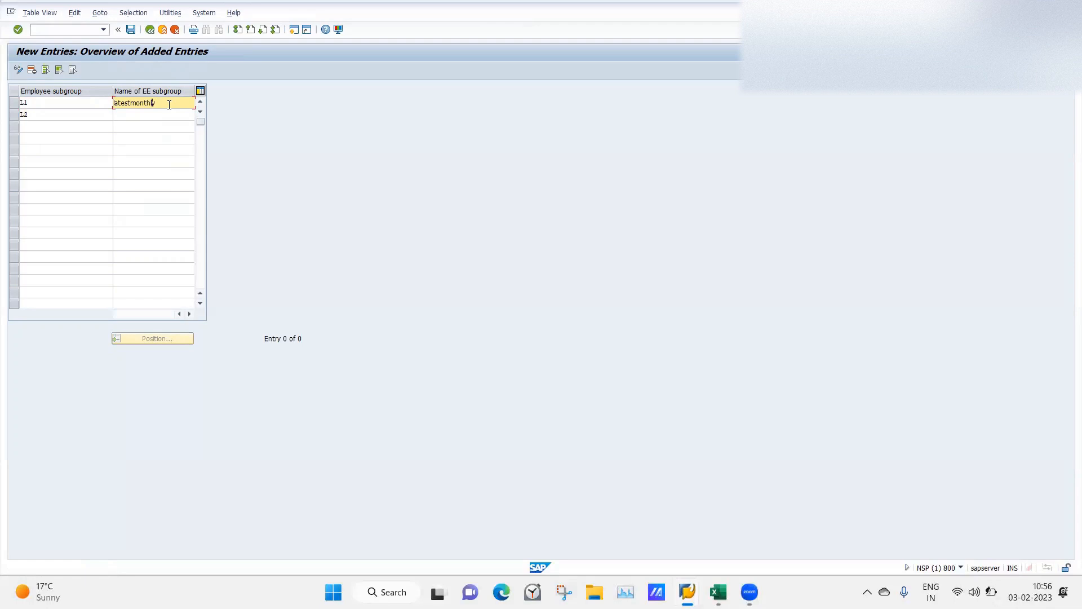
pyautogui.press('Delete')
pyautogui.press('Delete')
pyautogui.write('LA')
pyautogui.press('Tab')
pyautogui.press('Tab')
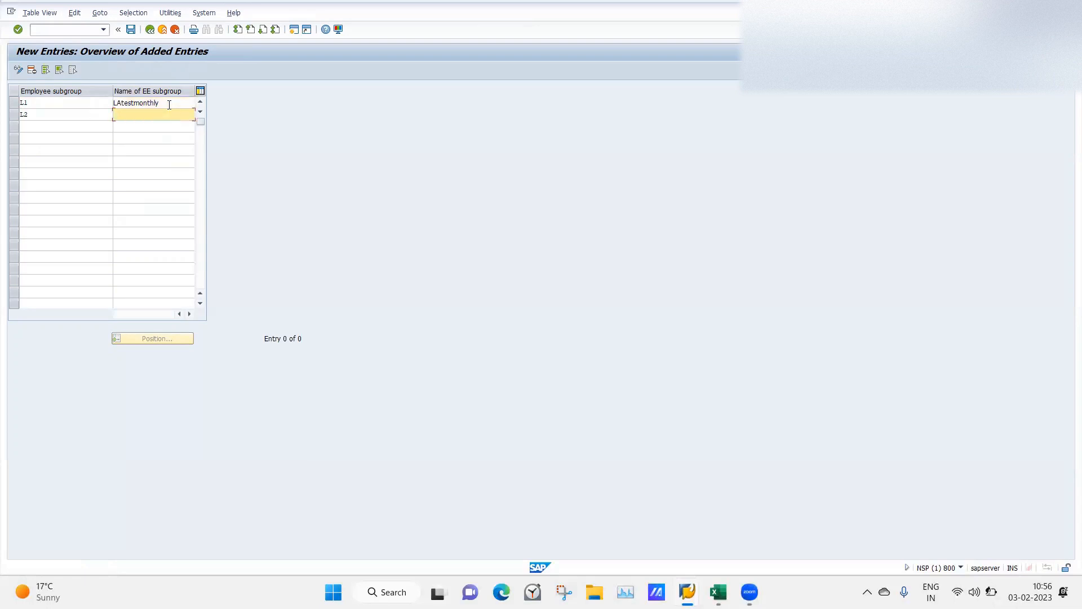
pyautogui.write('LAT')
pyautogui.press('Return')
# Save the new subgroups and return to the implementation guide
pyautogui.click(130, 29)
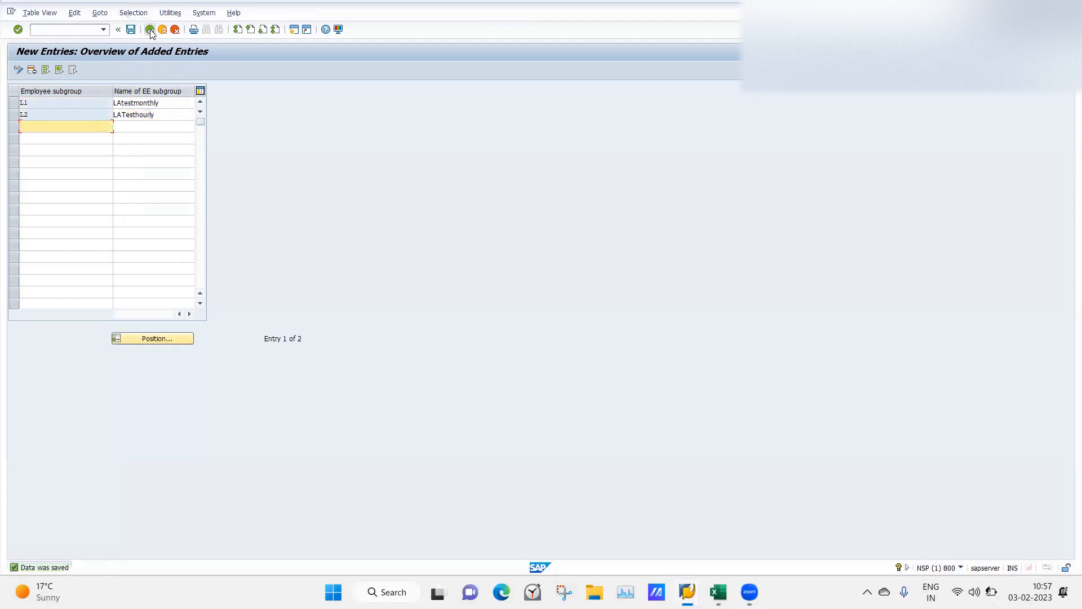
pyautogui.click(150, 30)
pyautogui.click(150, 29)
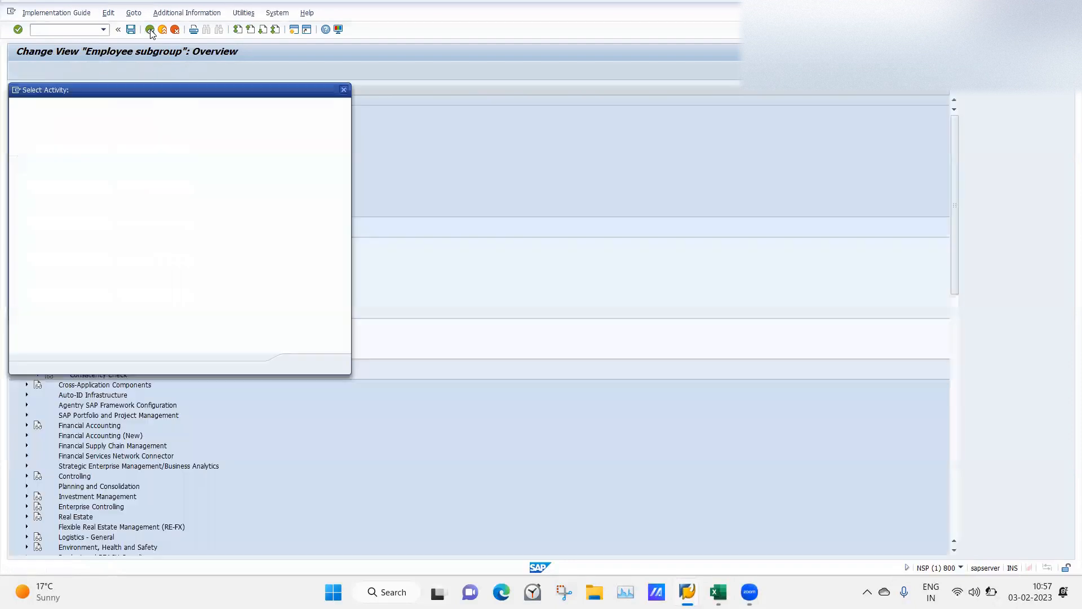
# Expand Enterprise Structure > Assignment, fold Definition, and show Human Resources Management assignments
pyautogui.click(342, 364)
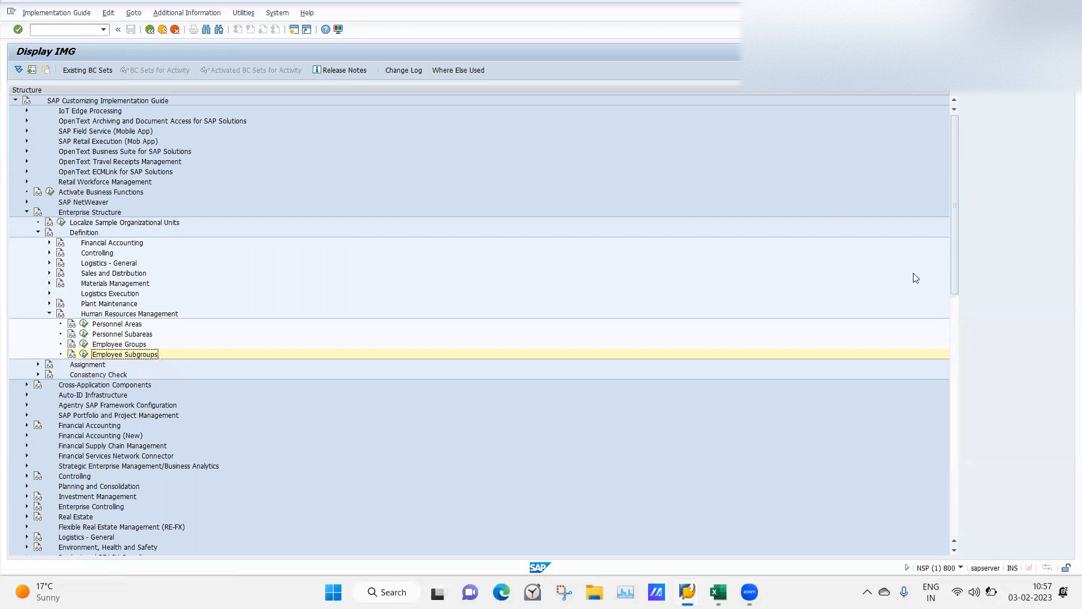
pyautogui.moveTo(954, 258); pyautogui.dragTo(954, 273)
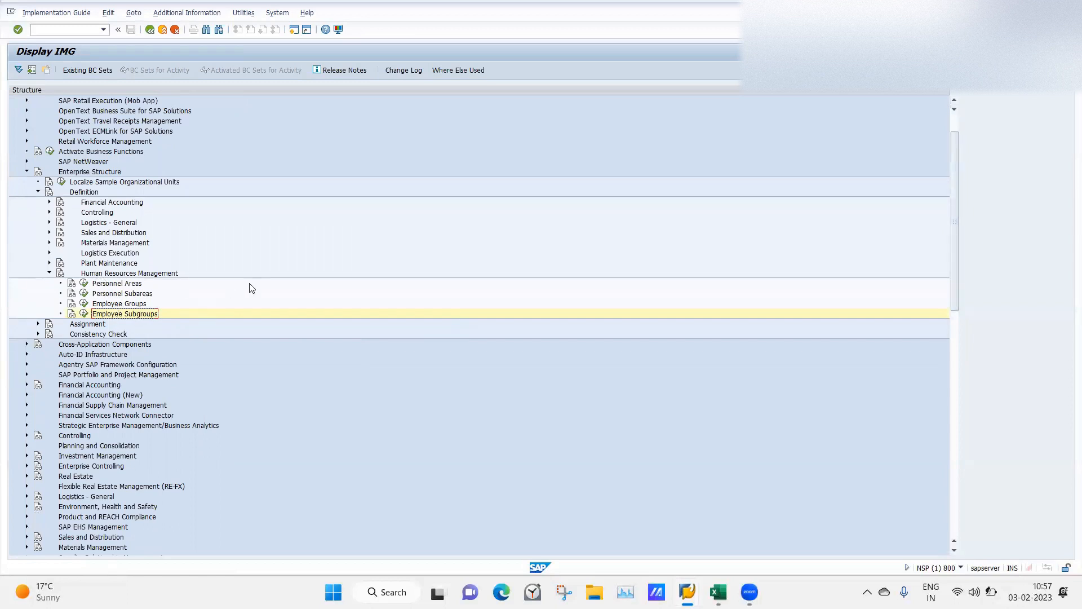
pyautogui.click(38, 324)
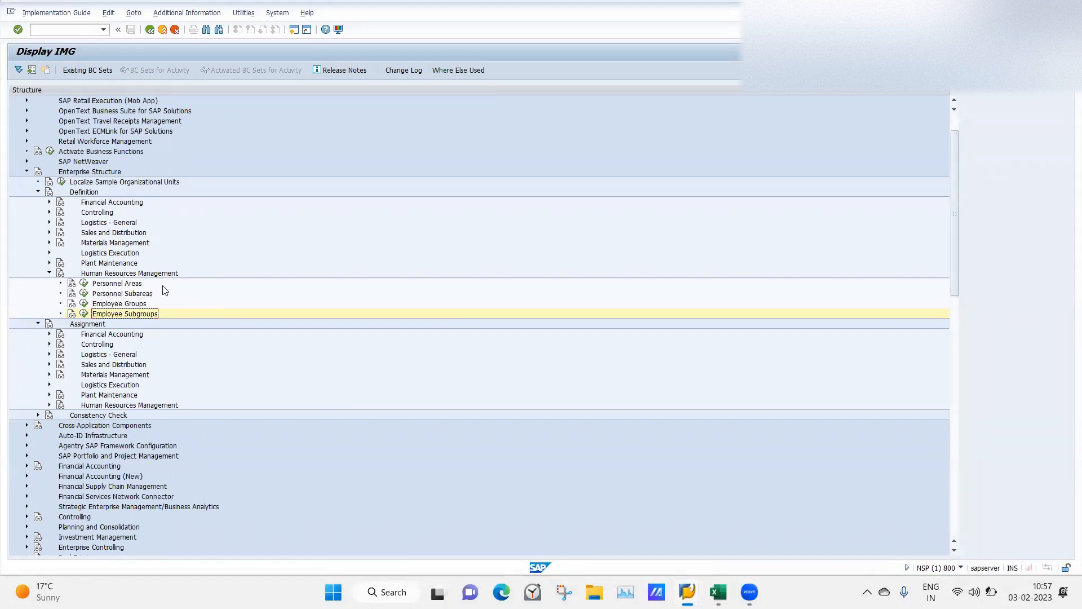
pyautogui.click(107, 307)
pyautogui.click(39, 193)
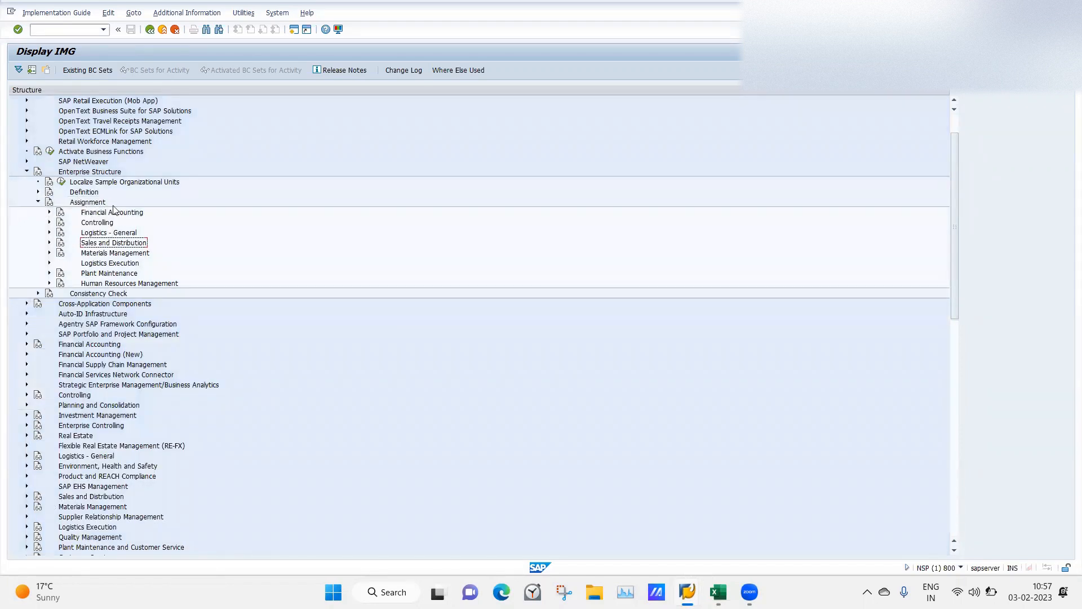
pyautogui.click(49, 284)
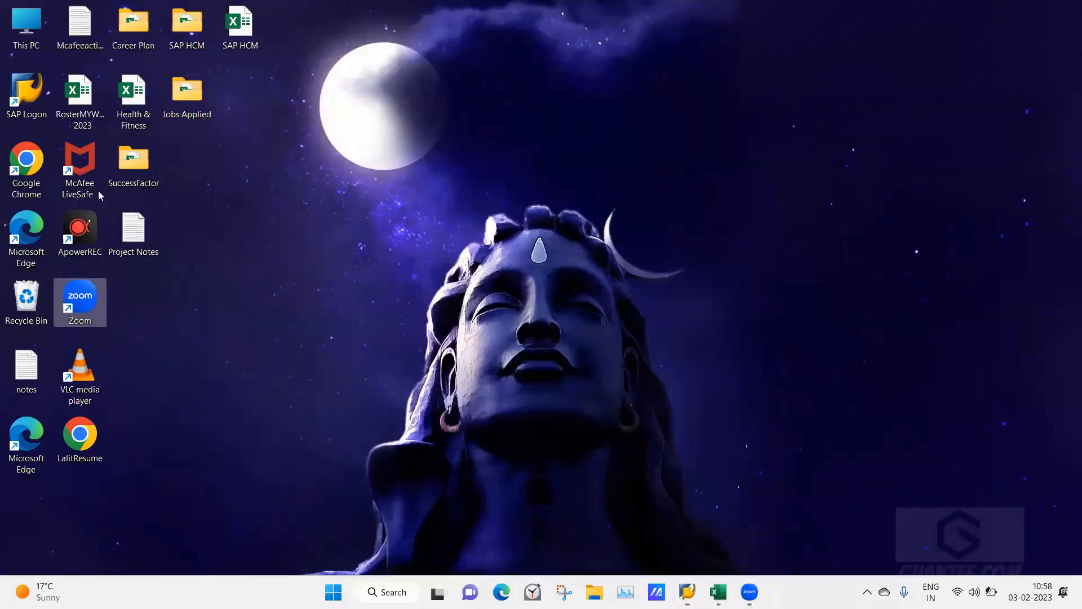
# Search Google in Chrome for 'why we have personnel structure under enterpise structure in sap hr'
pyautogui.doubleClick(25, 171)
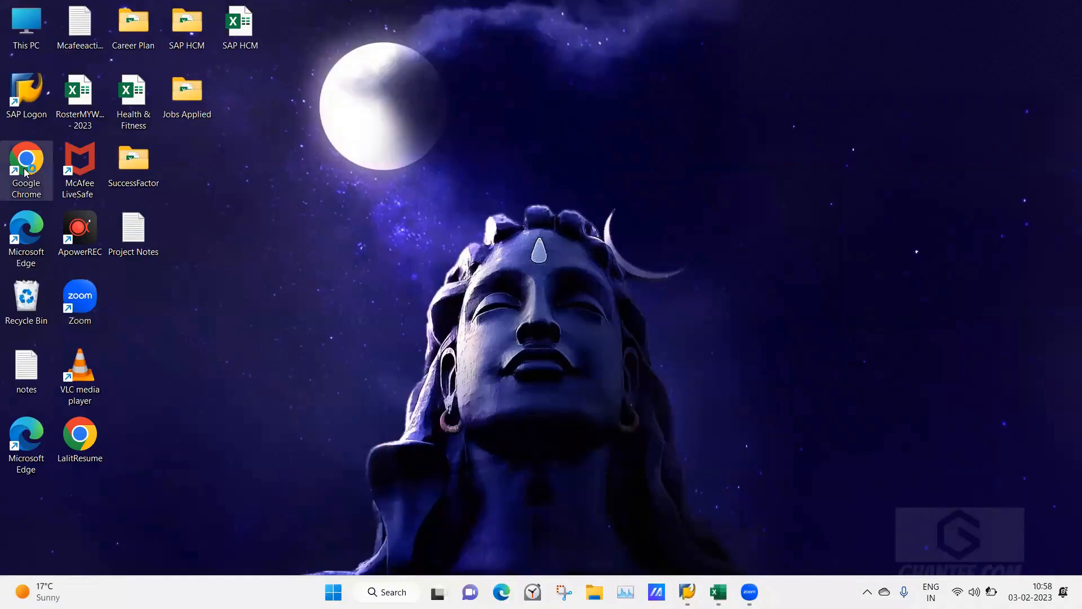
pyautogui.click(189, 37)
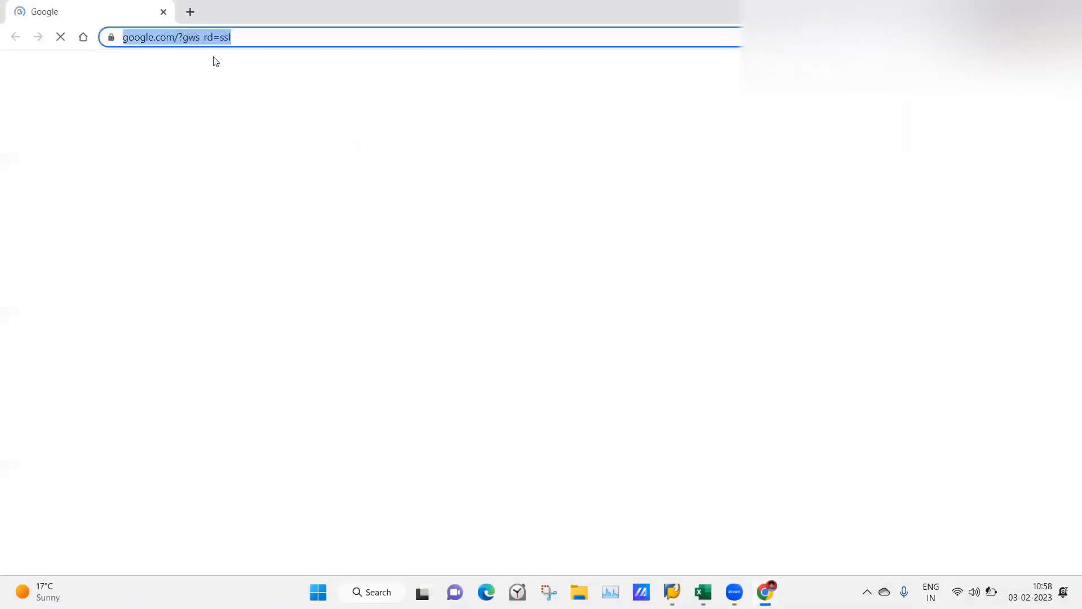
pyautogui.click(394, 257)
pyautogui.write('why we ')
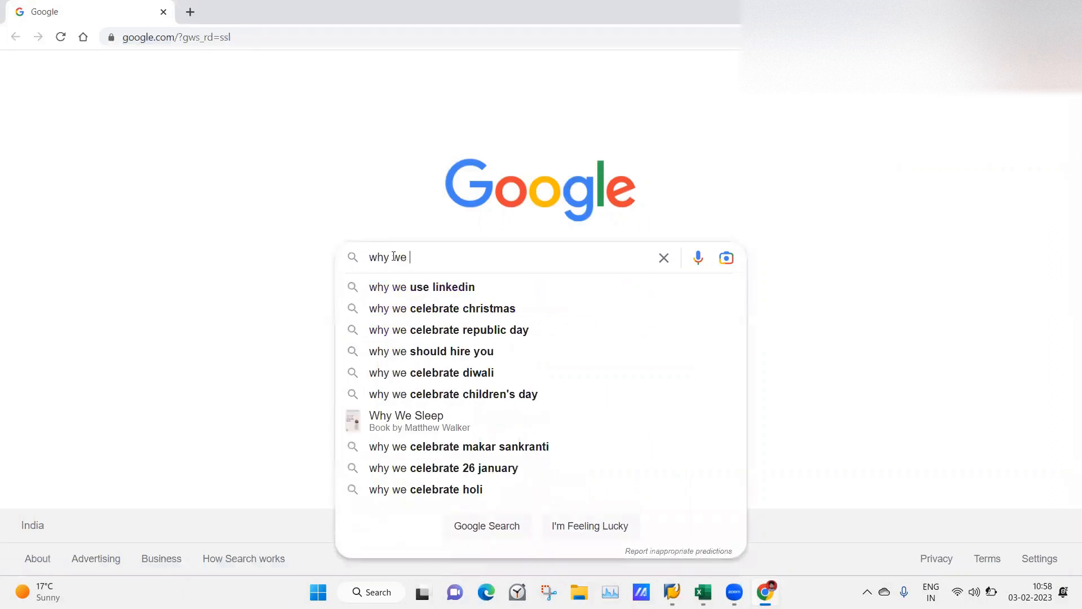
pyautogui.write('have ')
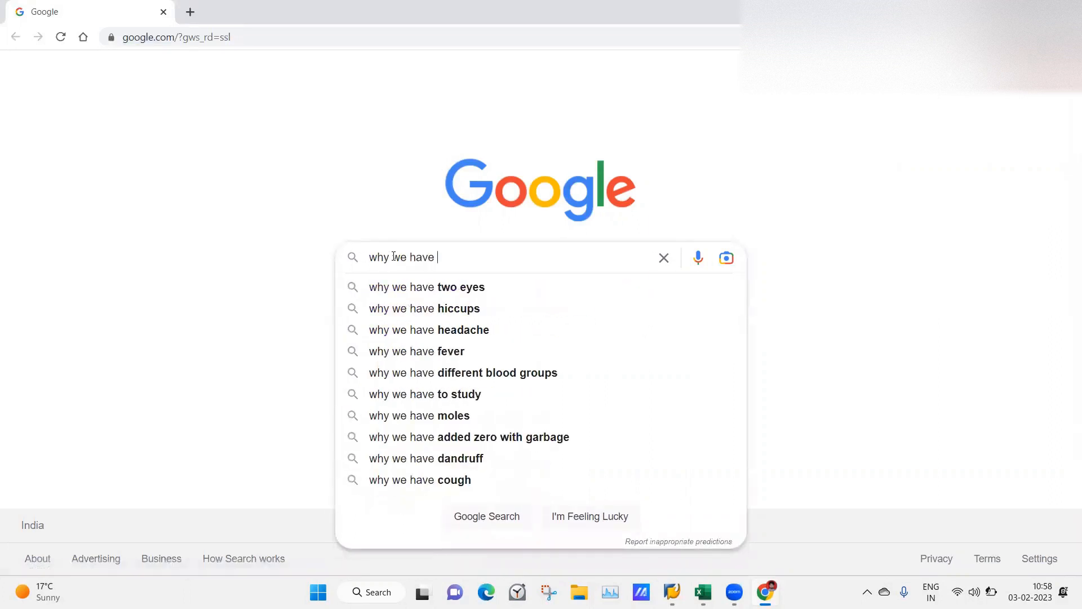
pyautogui.write('personnel s')
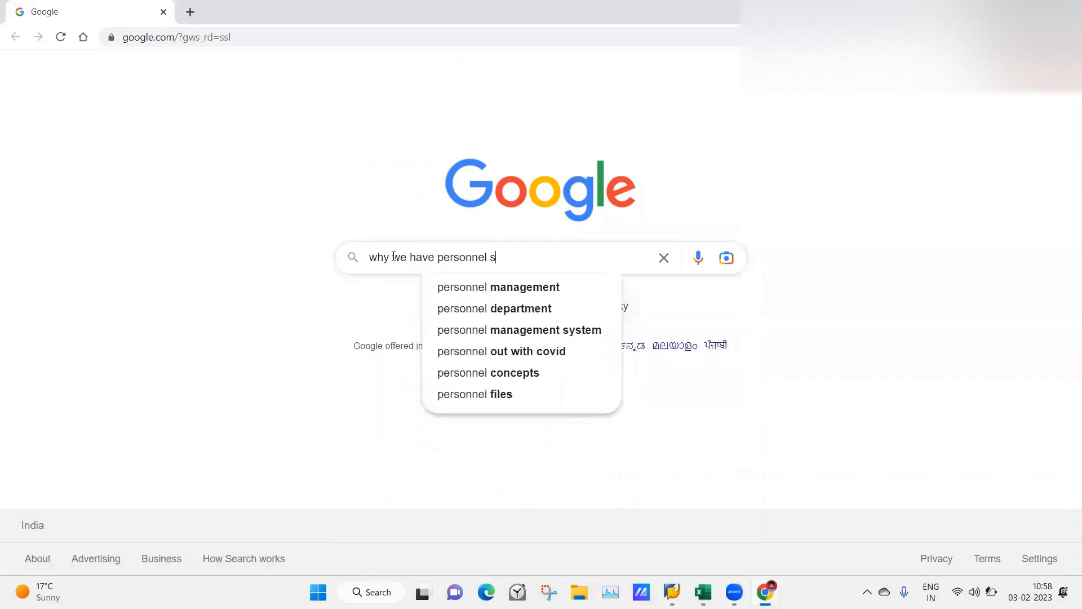
pyautogui.write('tructure u')
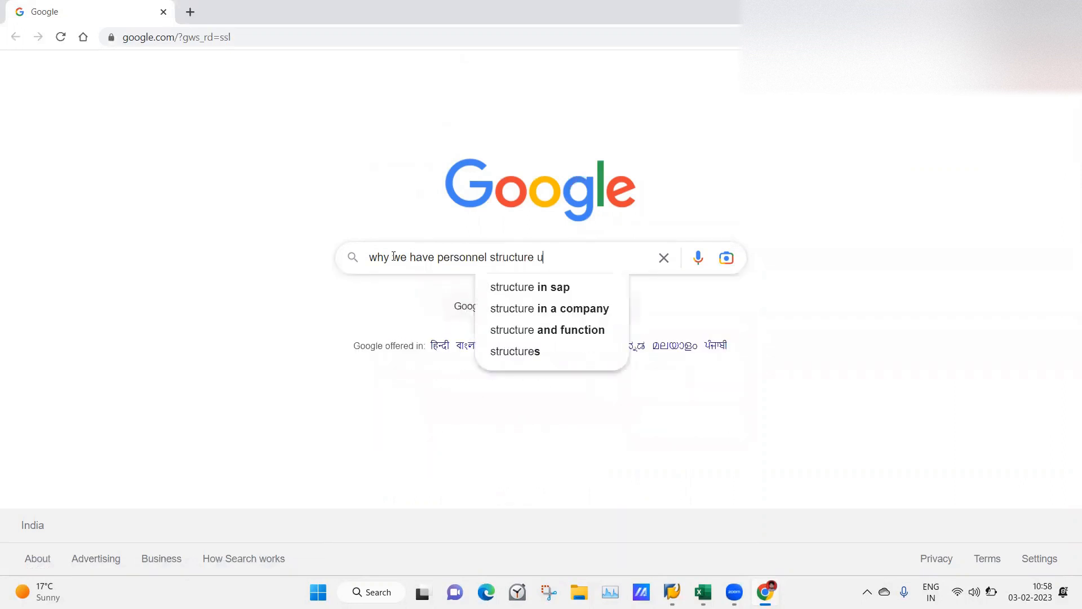
pyautogui.write('nder enterpise s')
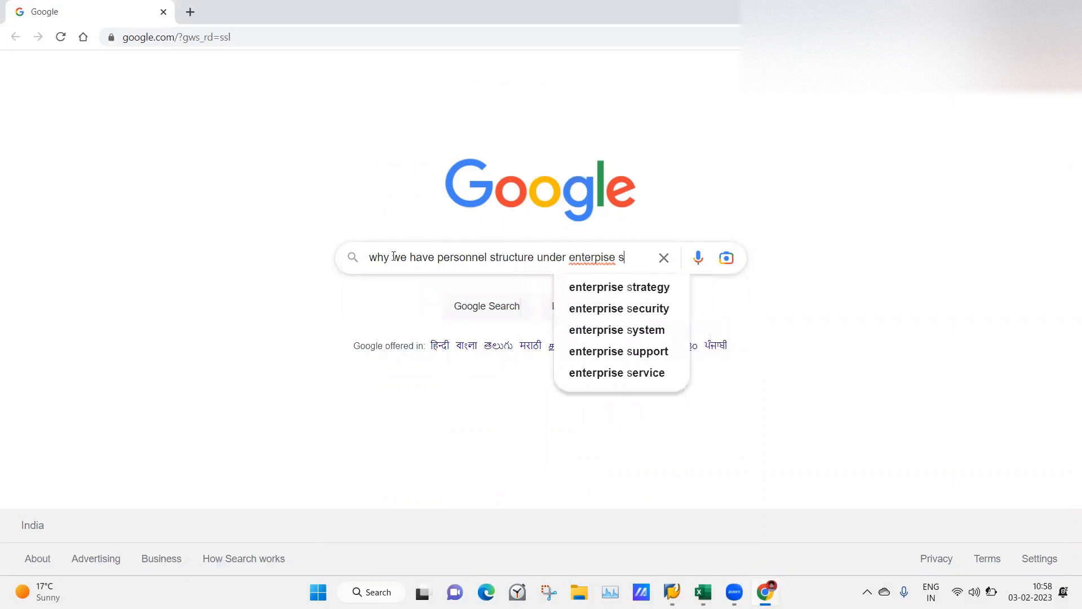
pyautogui.write('tructur')
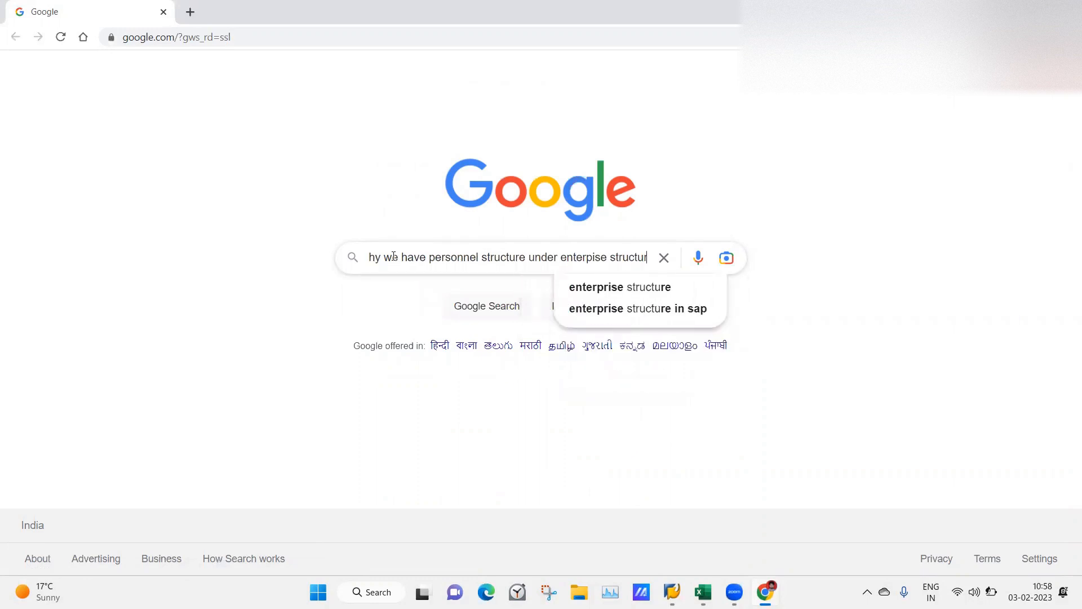
pyautogui.write('e in sap hr')
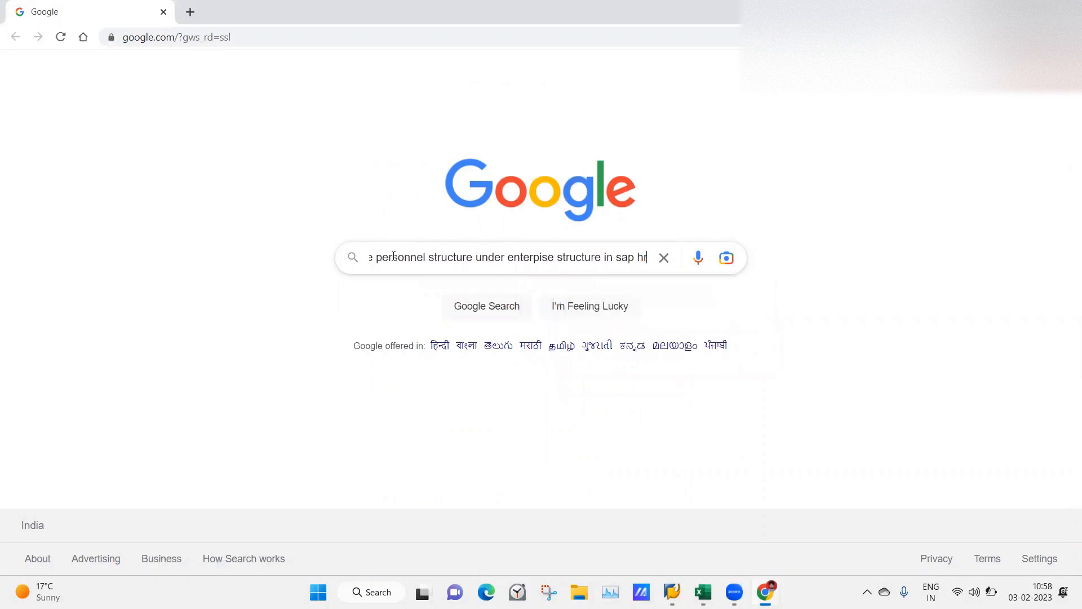
pyautogui.press('Return')
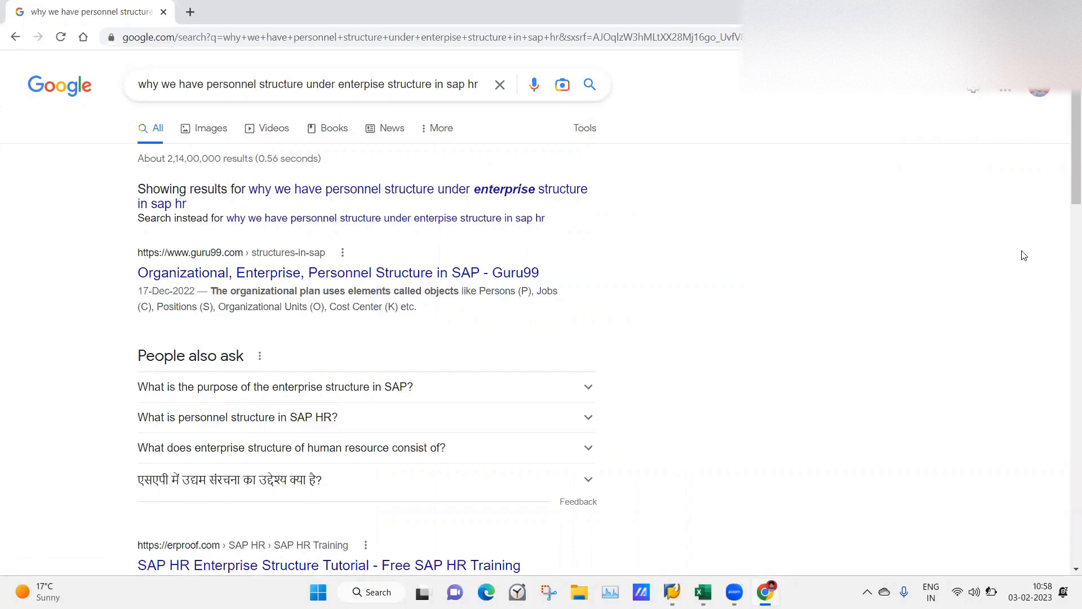
# Scroll through the search results, then return to the SAP Implementation Guide window
pyautogui.moveTo(1067, 190); pyautogui.dragTo(1067, 361)
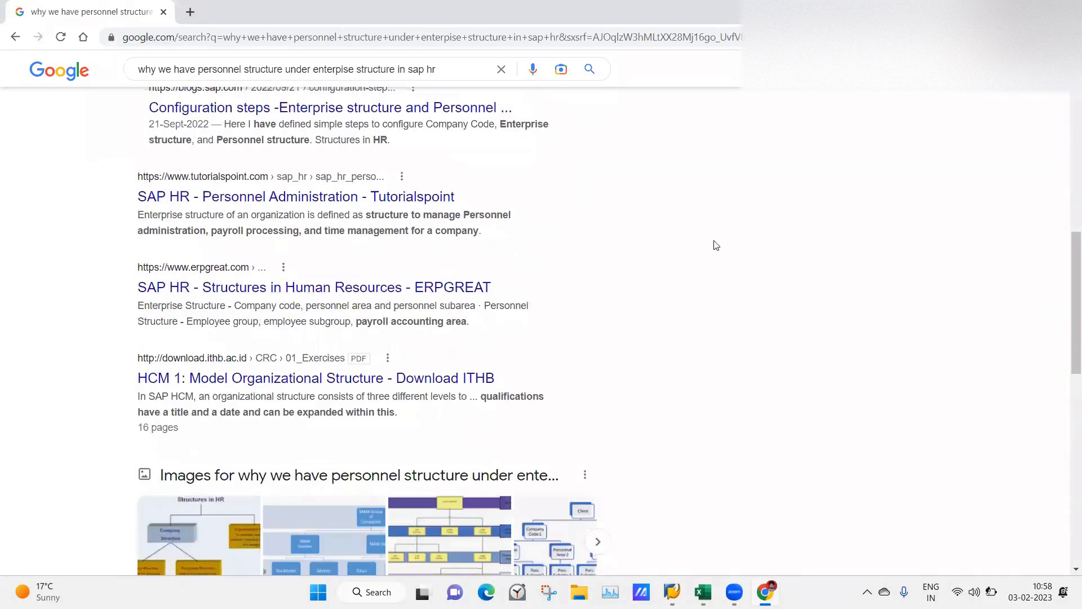
pyautogui.moveTo(1067, 305); pyautogui.dragTo(1053, 102)
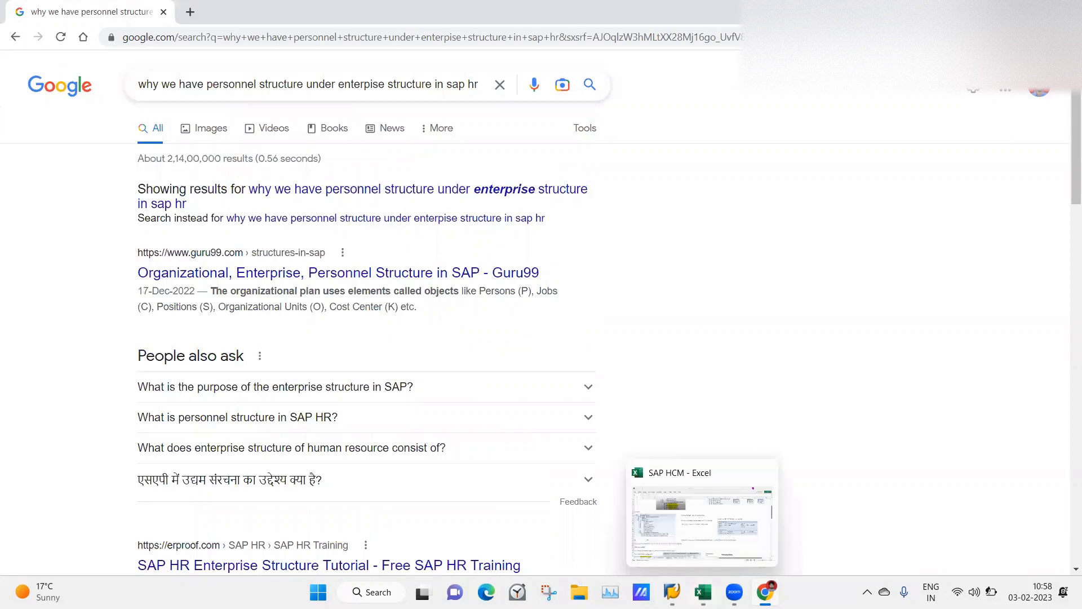
pyautogui.moveTo(673, 592)
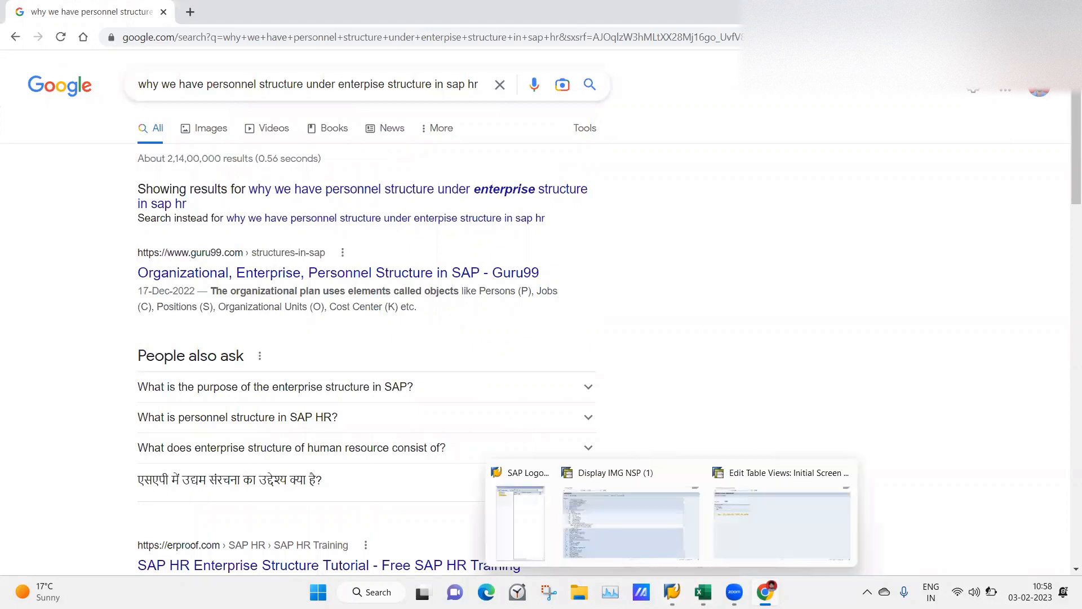
pyautogui.click(624, 536)
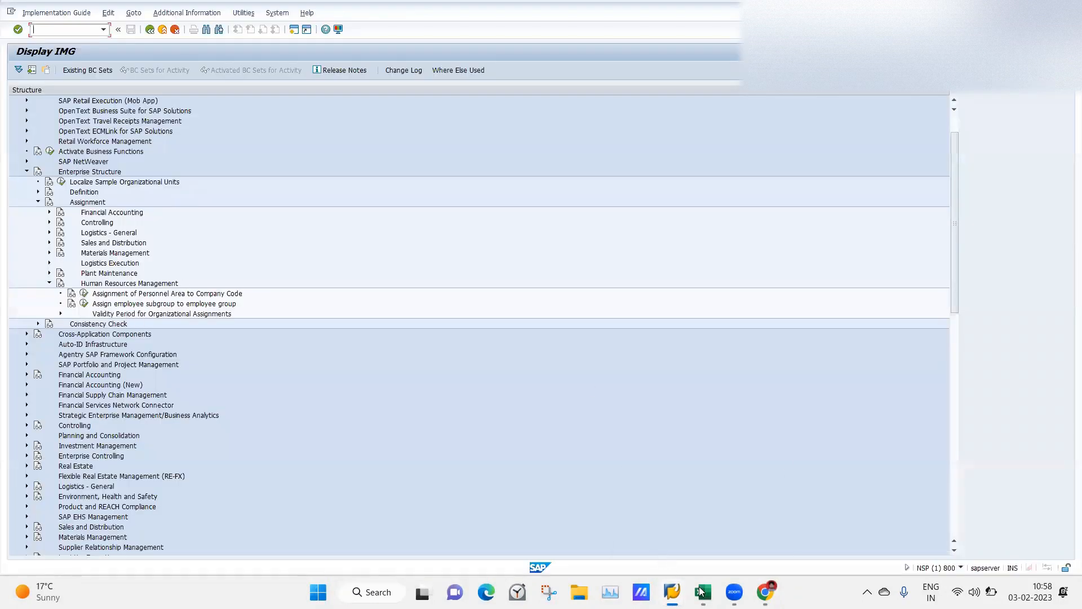
# Move the Financial Accounting screenshot left over columns K–O in the class notes
pyautogui.click(701, 592)
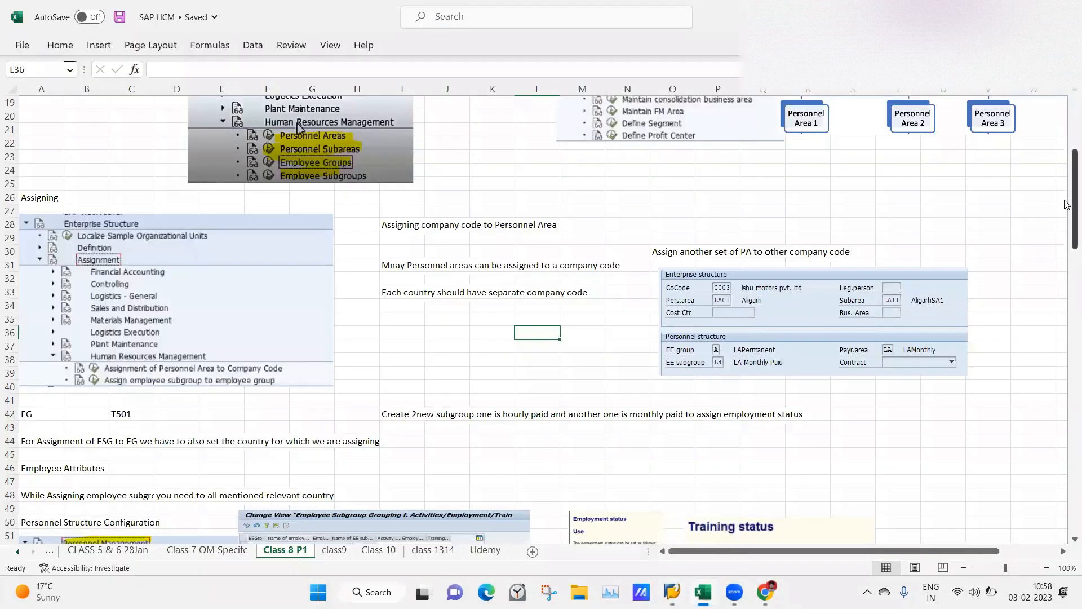
pyautogui.scroll(6, 1064, 126)
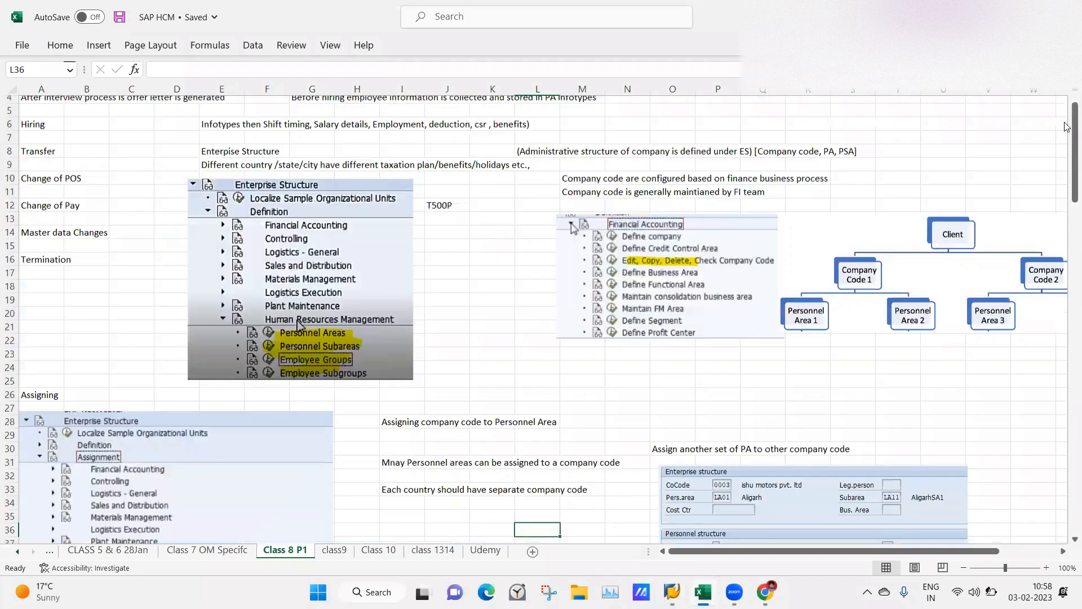
pyautogui.click(591, 330)
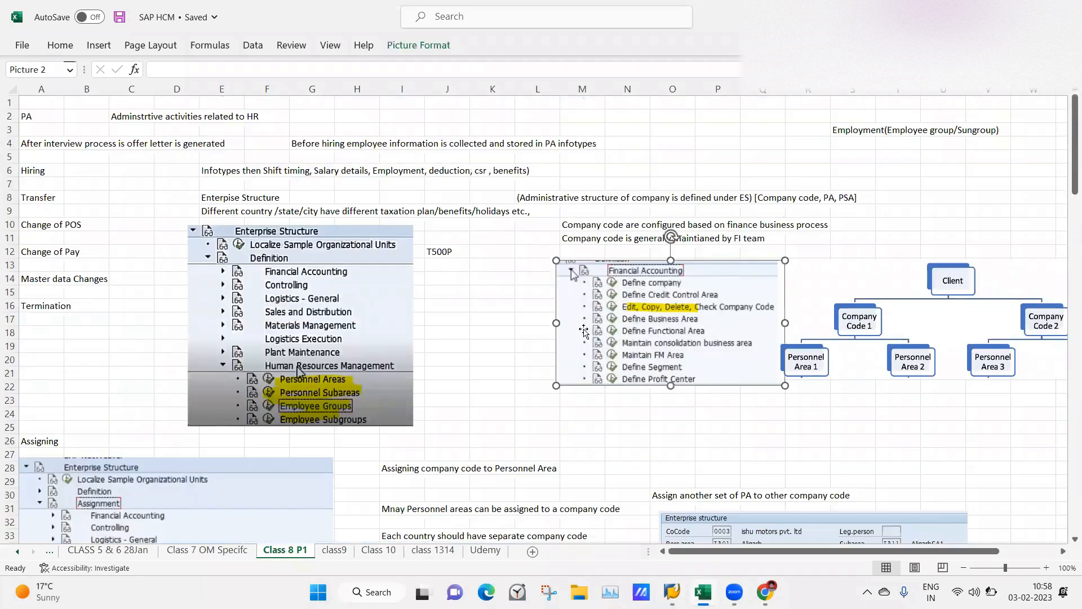
pyautogui.moveTo(684, 306); pyautogui.dragTo(585, 310)
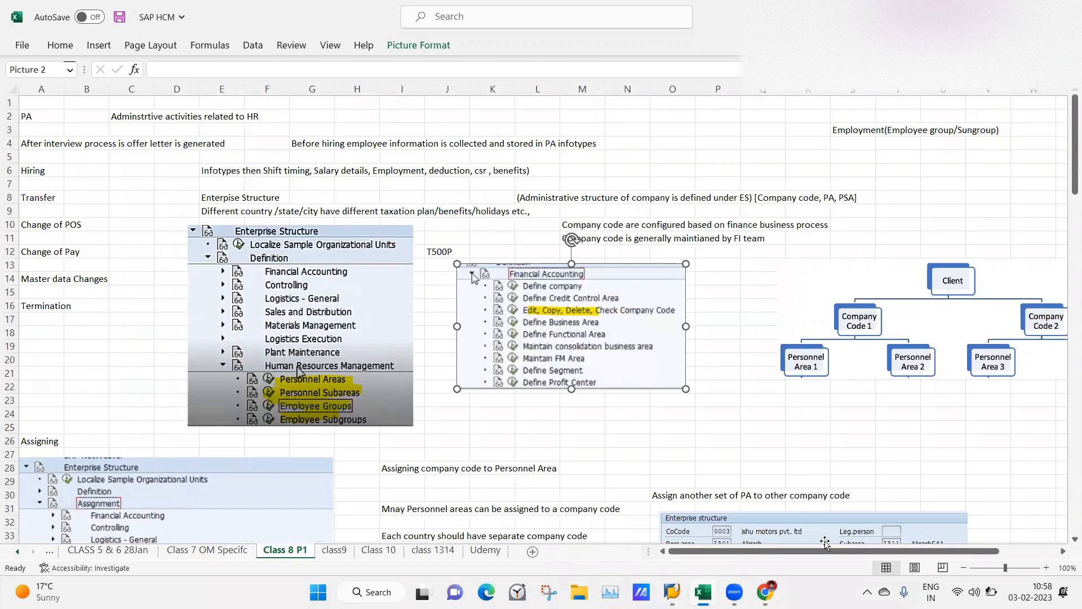
pyautogui.hscroll(3, 813, 556)
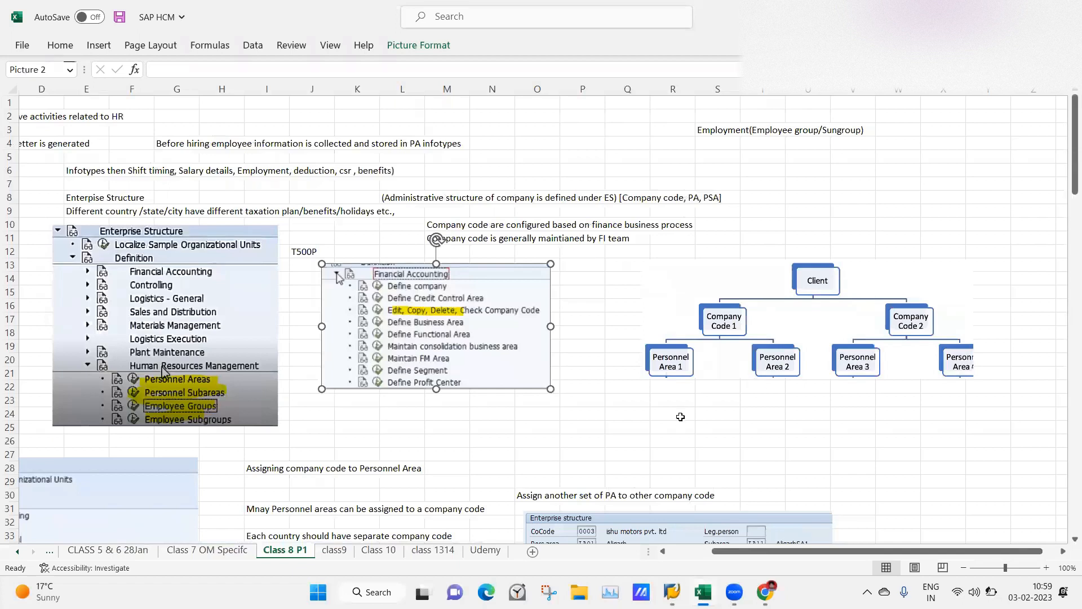
pyautogui.click(727, 417)
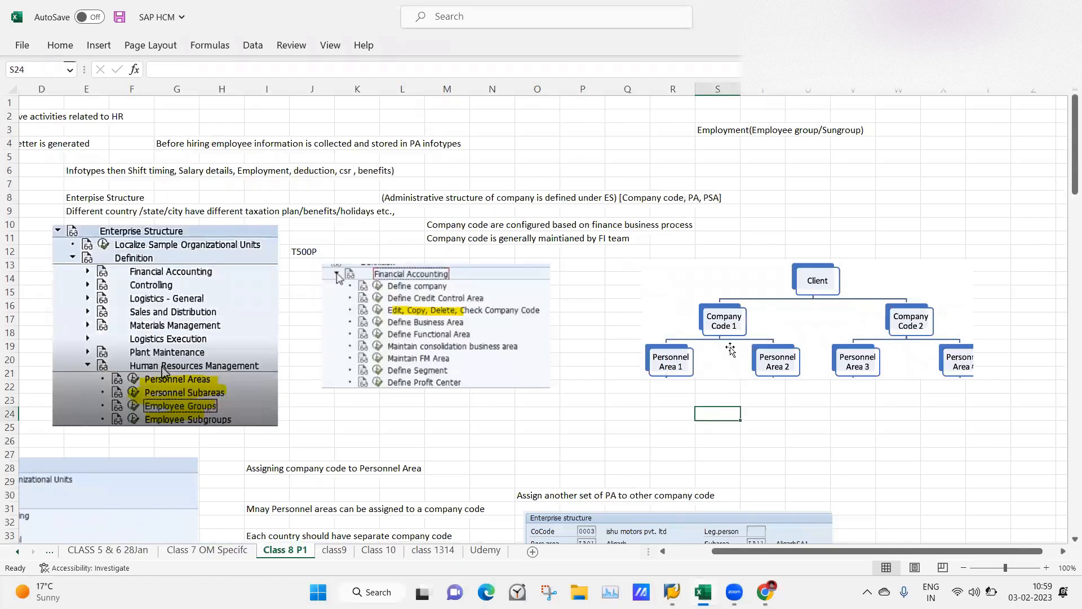
# Click a few cells in the notes, then return to the SAP IMG tree
pyautogui.click(561, 400)
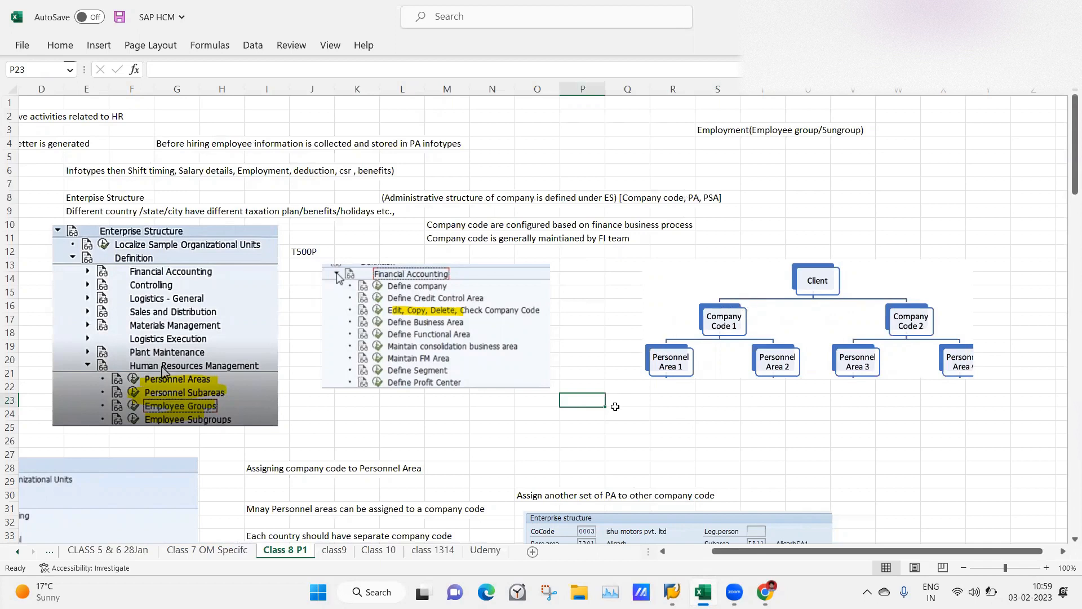
pyautogui.click(615, 412)
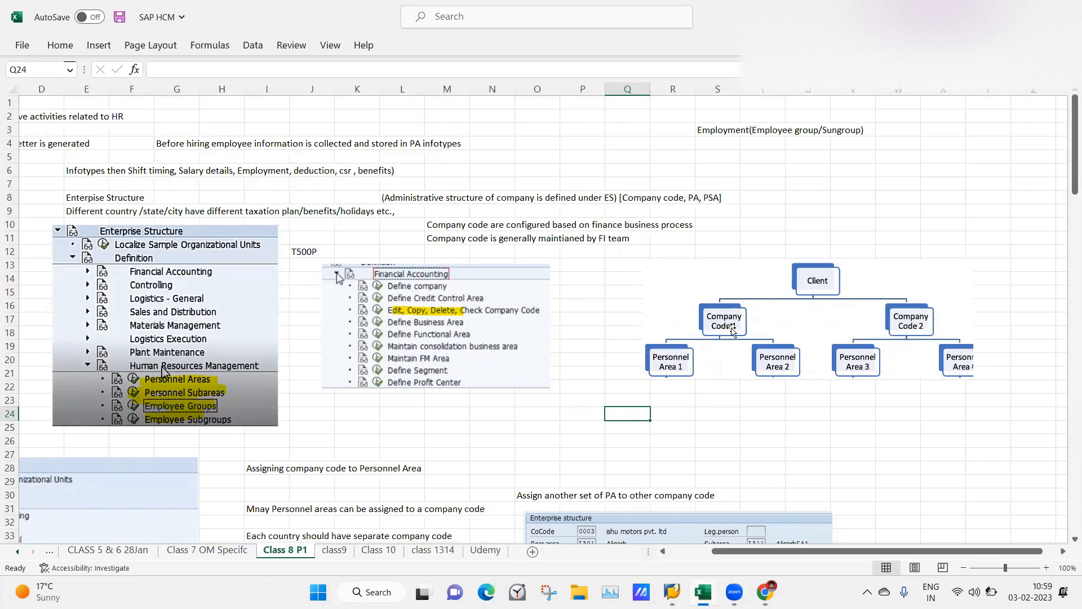
pyautogui.click(680, 441)
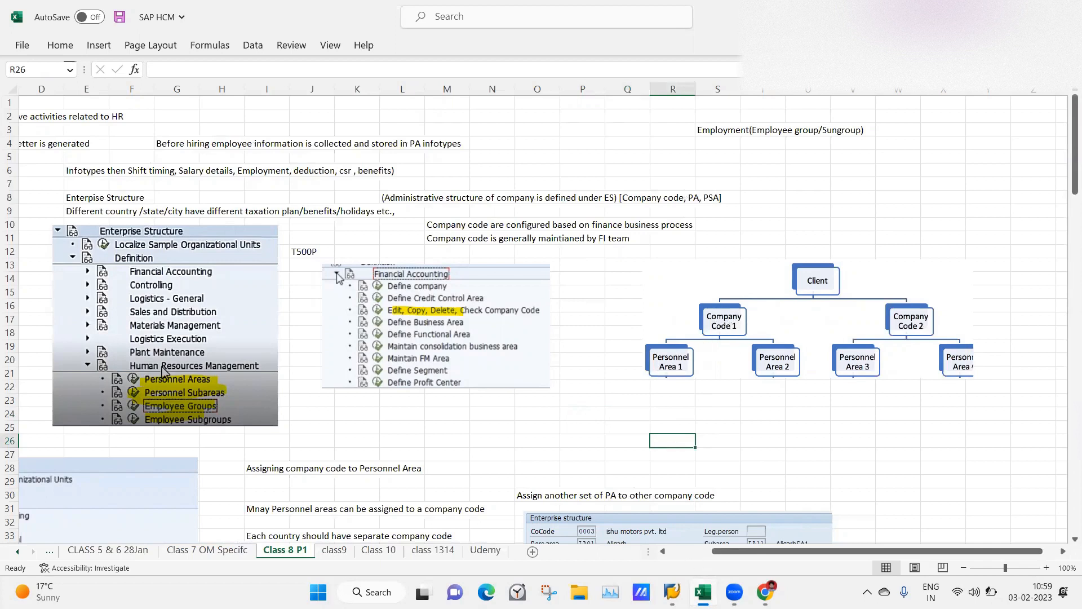
pyautogui.click(672, 591)
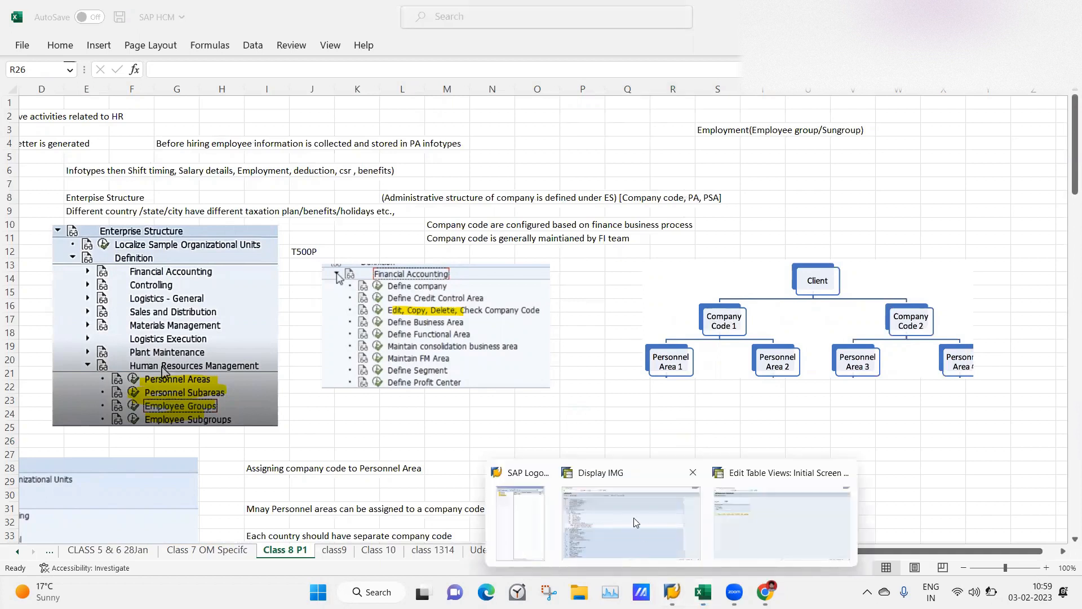
pyautogui.click(634, 517)
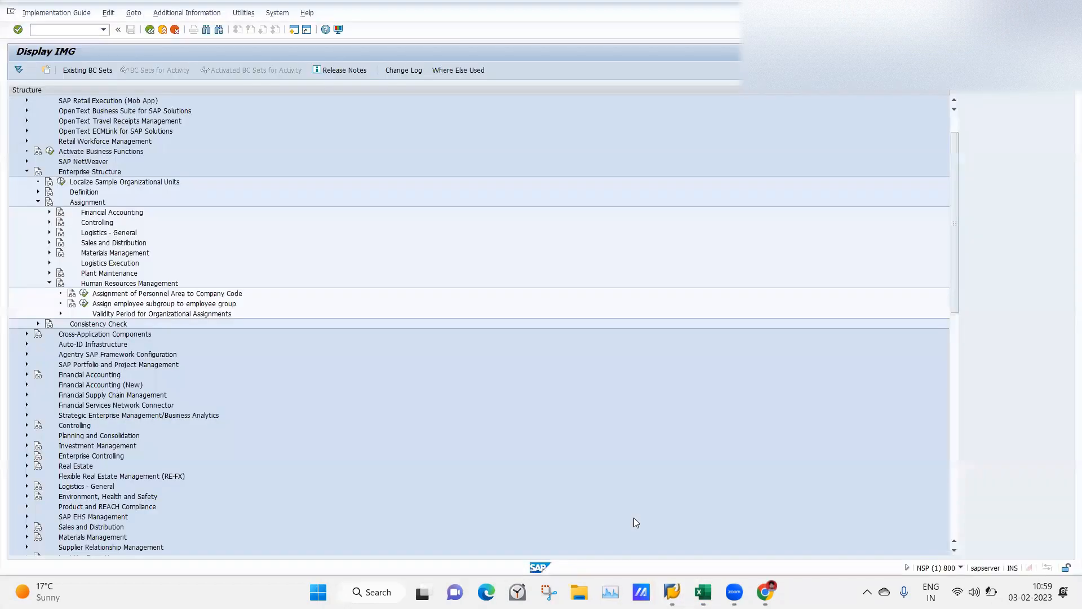
# Assign personnel area 2223 to company code C001, accepting the country grouping change
pyautogui.click(82, 293)
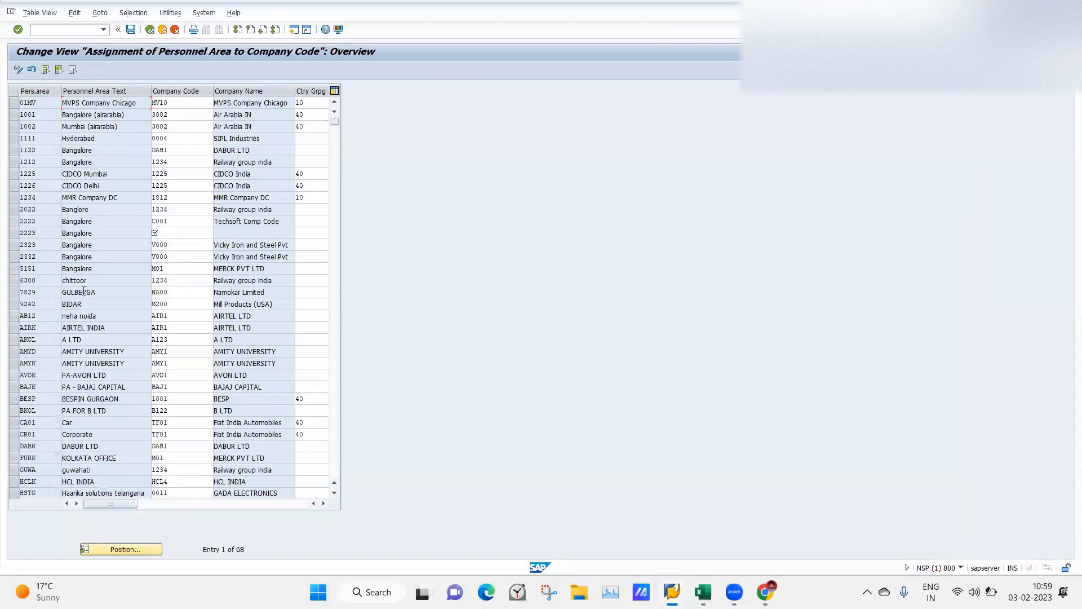
pyautogui.click(125, 551)
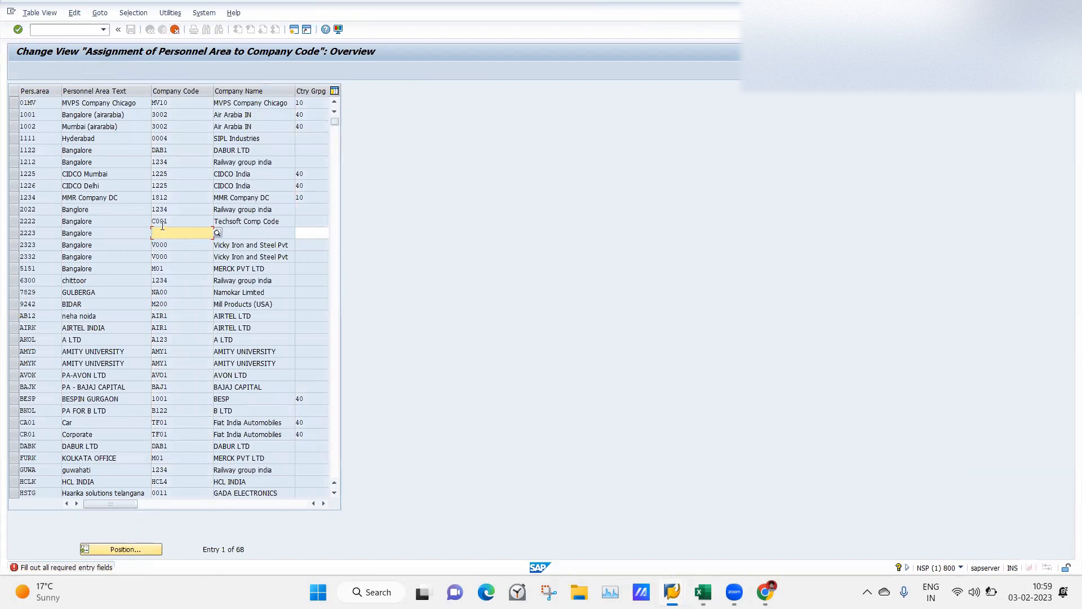
pyautogui.write('C000')
pyautogui.press('BackSpace')
pyautogui.write('1')
pyautogui.press('Return')
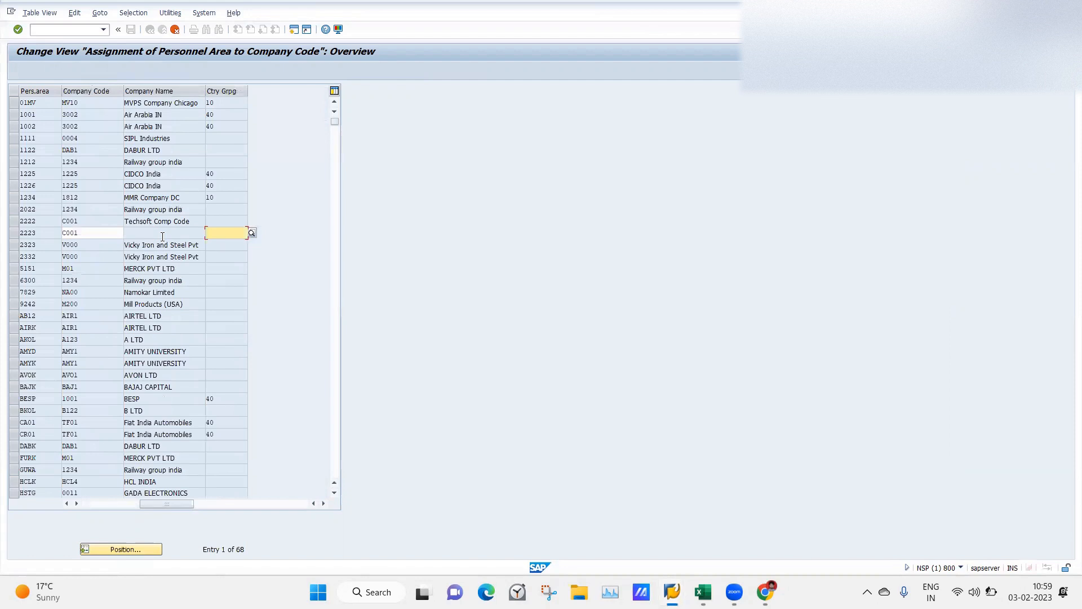
pyautogui.press('Return')
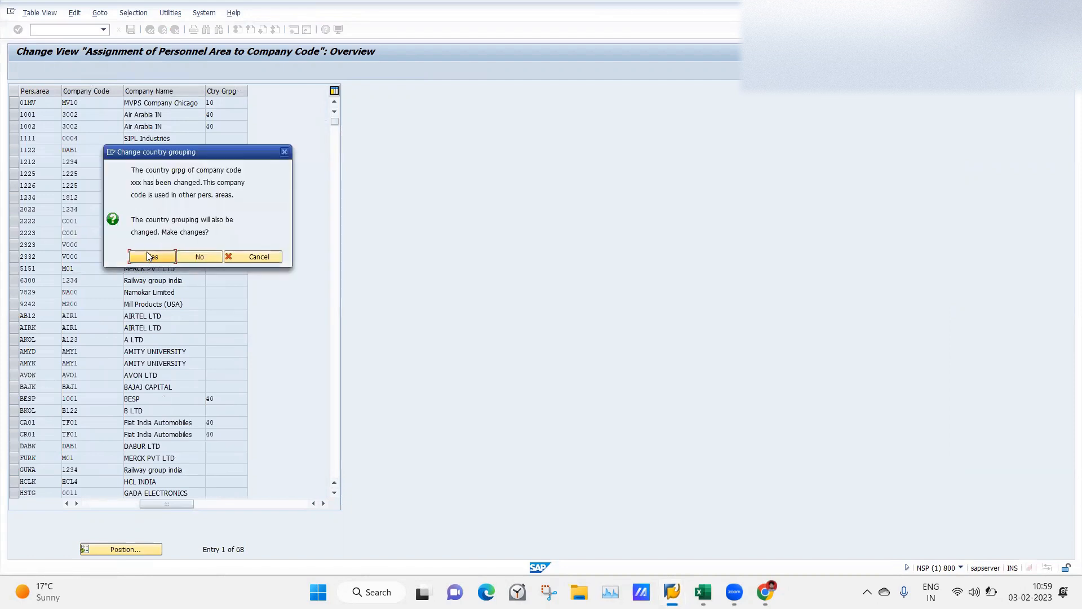
pyautogui.click(149, 257)
pyautogui.press('Return')
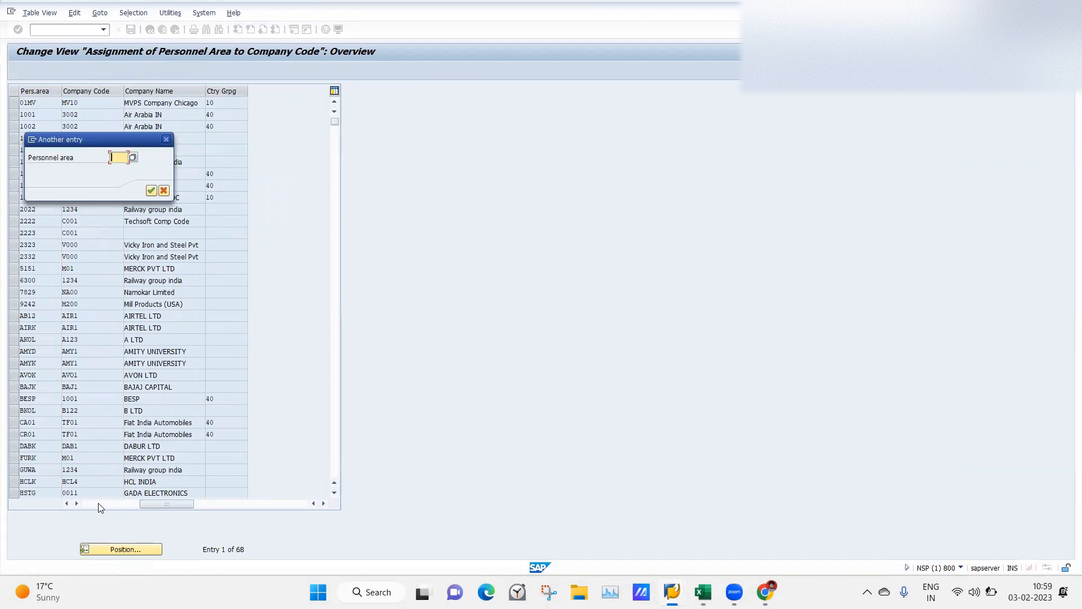
# Bring up the Position prompt to jump to a personnel area
pyautogui.click(168, 140)
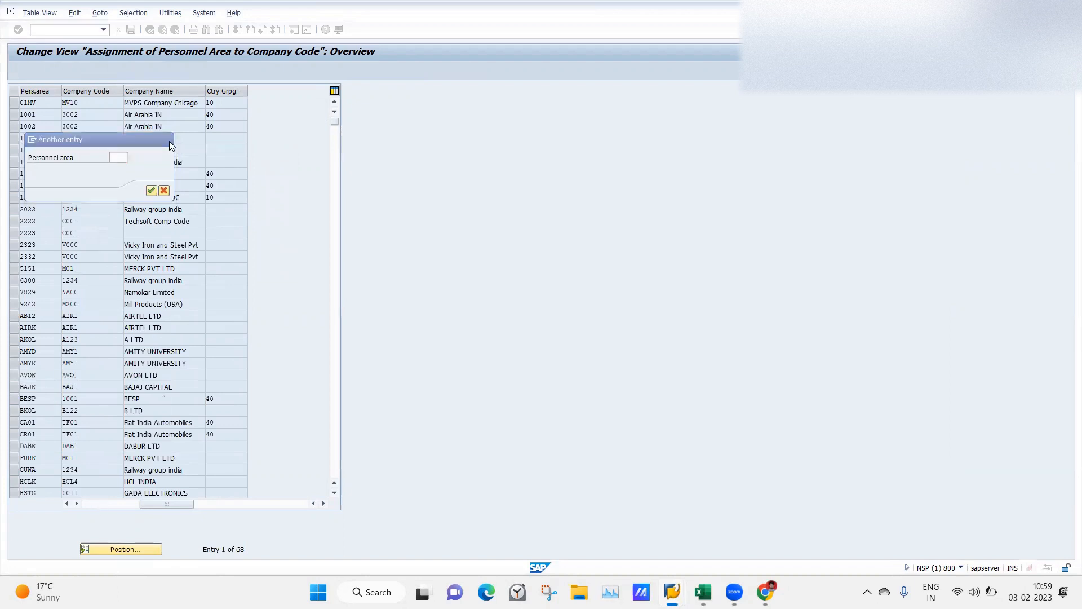
pyautogui.moveTo(166, 504); pyautogui.dragTo(121, 506)
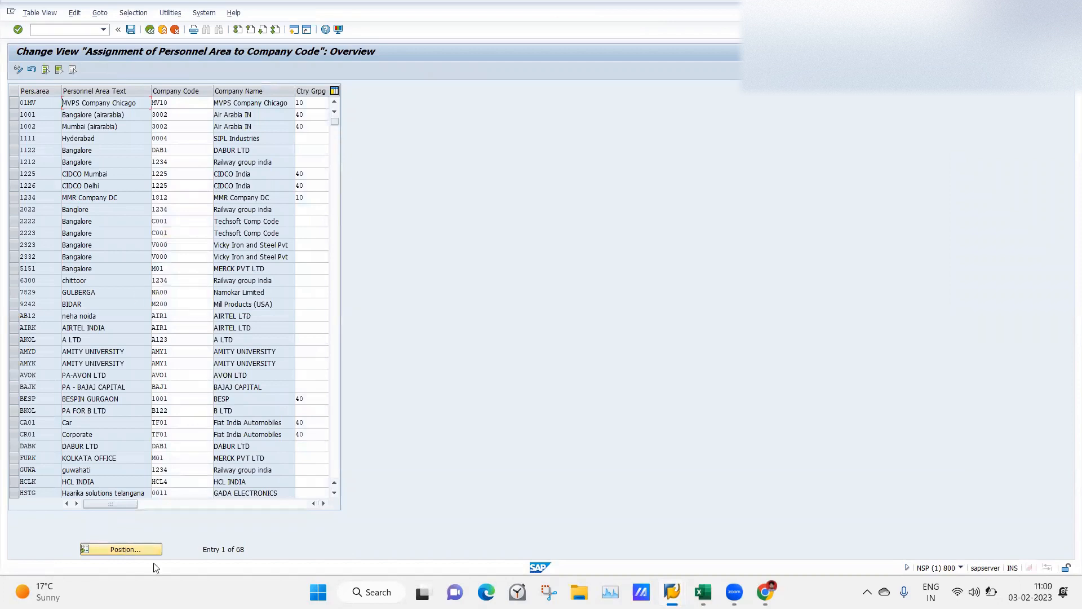
pyautogui.click(138, 547)
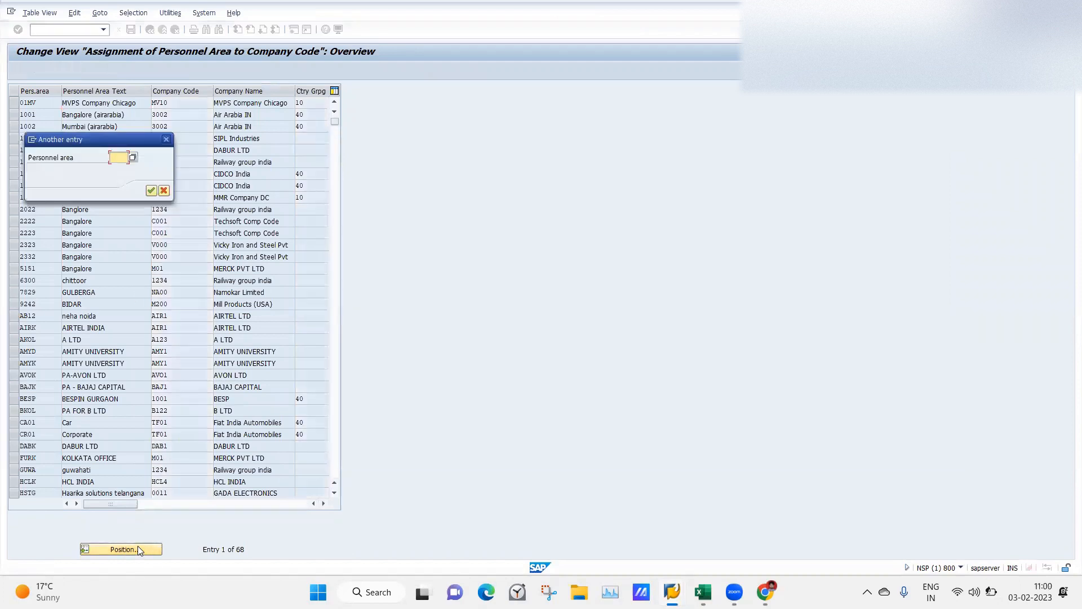
# Jump to the LA personnel areas and open the company code value list for LA04
pyautogui.write('LA')
pyautogui.press('Return')
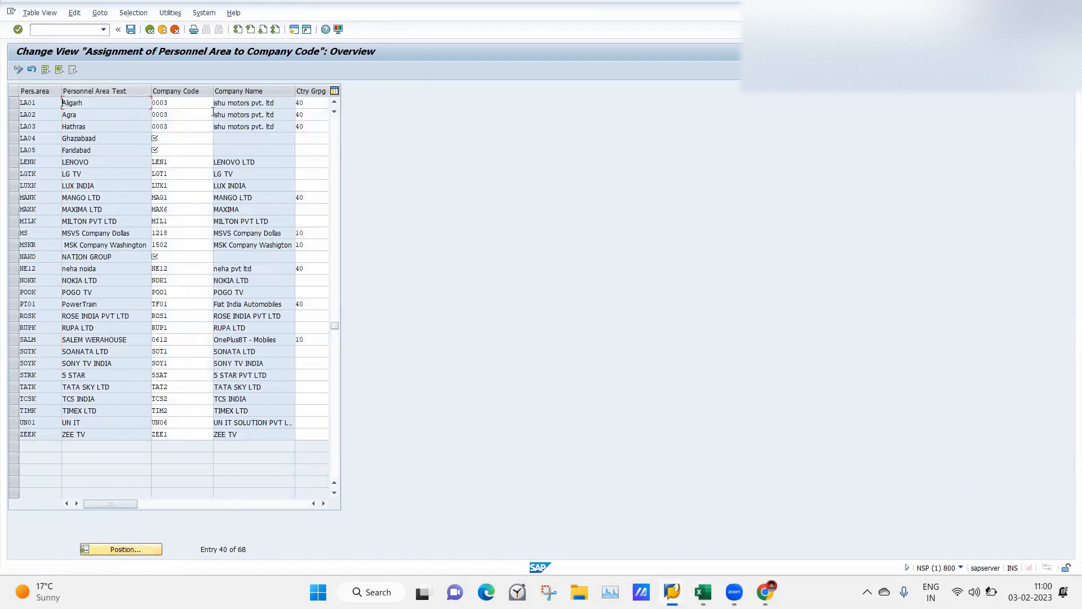
pyautogui.click(12, 141)
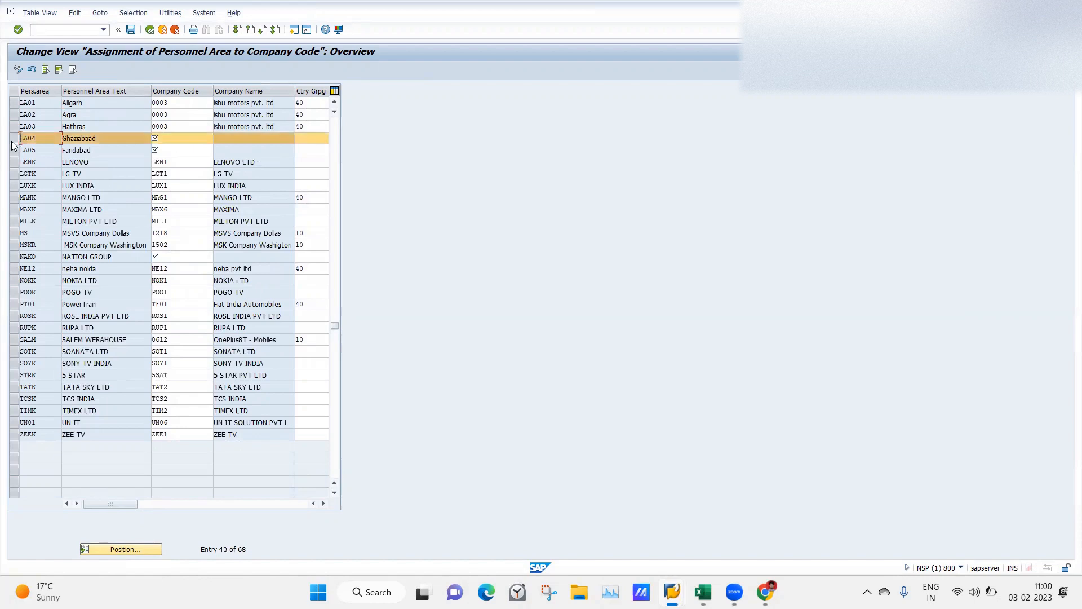
pyautogui.click(12, 141)
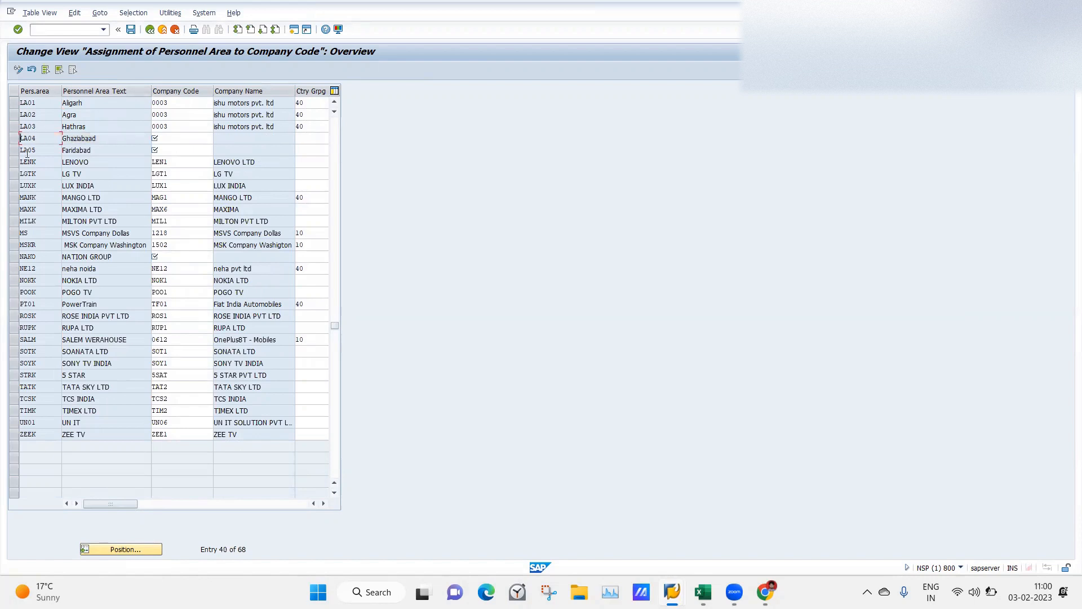
pyautogui.click(181, 138)
pyautogui.click(218, 138)
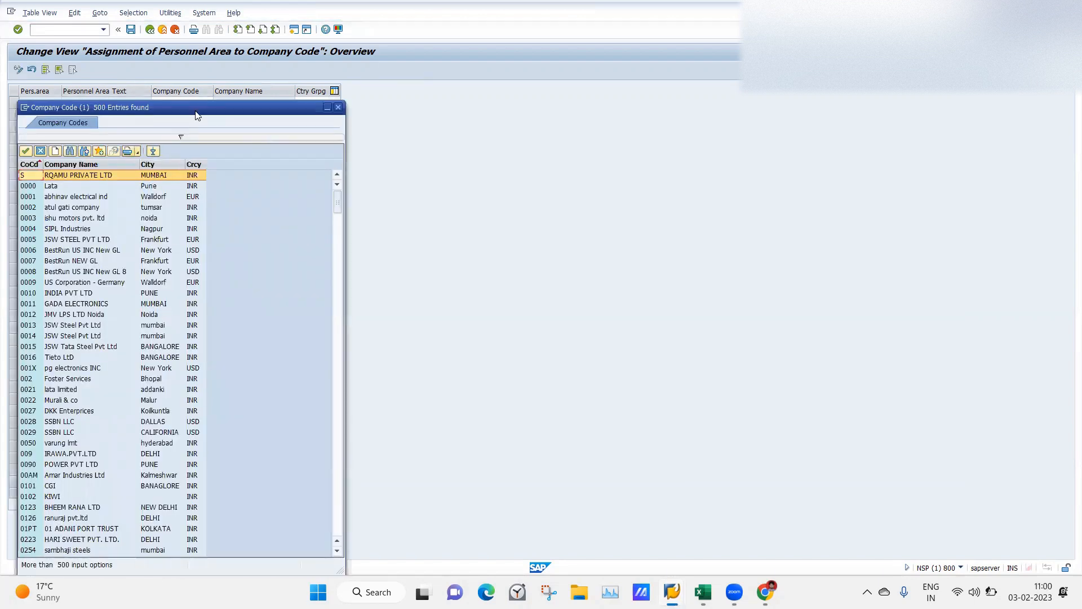
pyautogui.moveTo(196, 112); pyautogui.dragTo(504, 24)
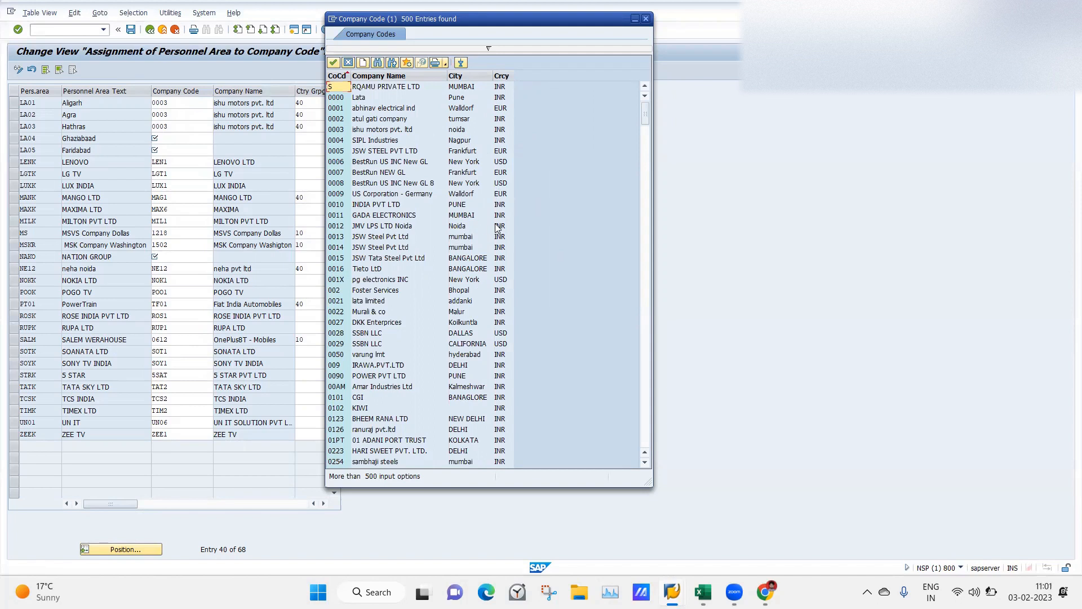
# Set LA04's company code to 0012 with country grouping 40
pyautogui.doubleClick(381, 229)
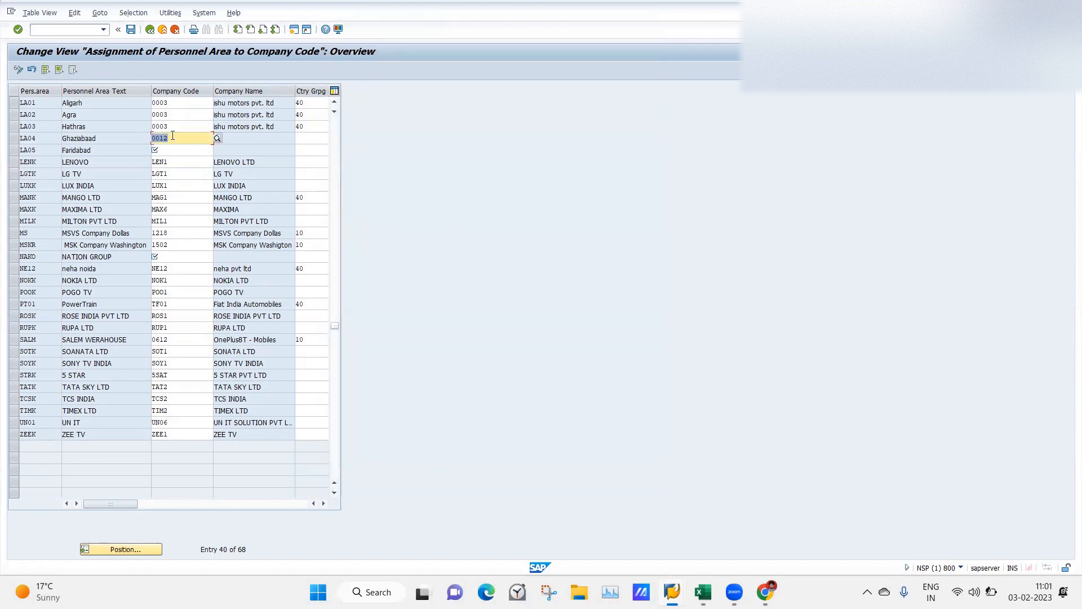
pyautogui.click(310, 138)
pyautogui.write('40')
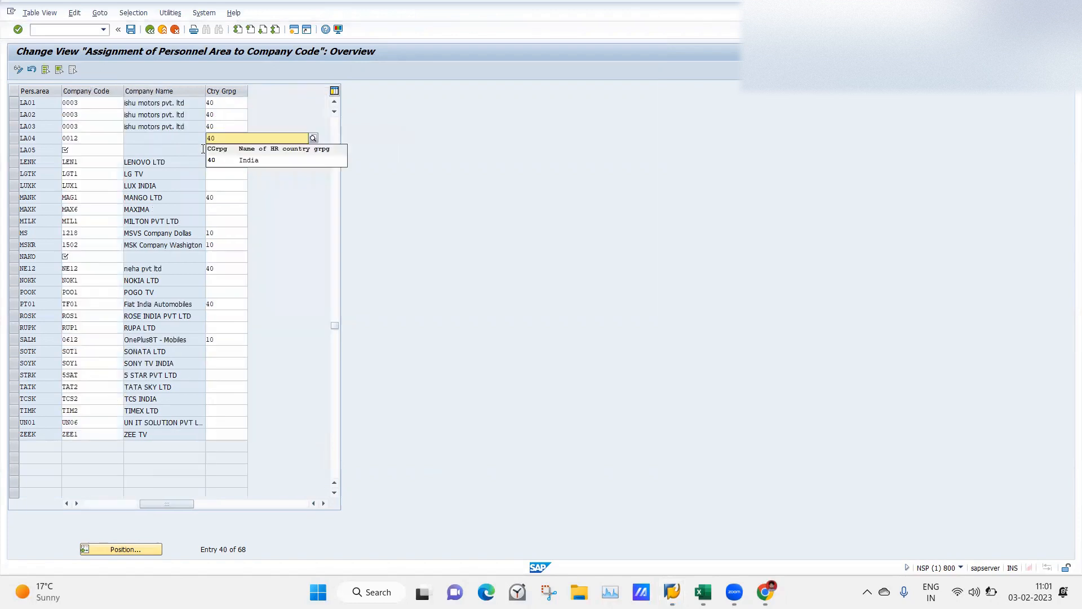
# Give LA05 company code 0123 from the value list and move to its country grouping
pyautogui.click(82, 153)
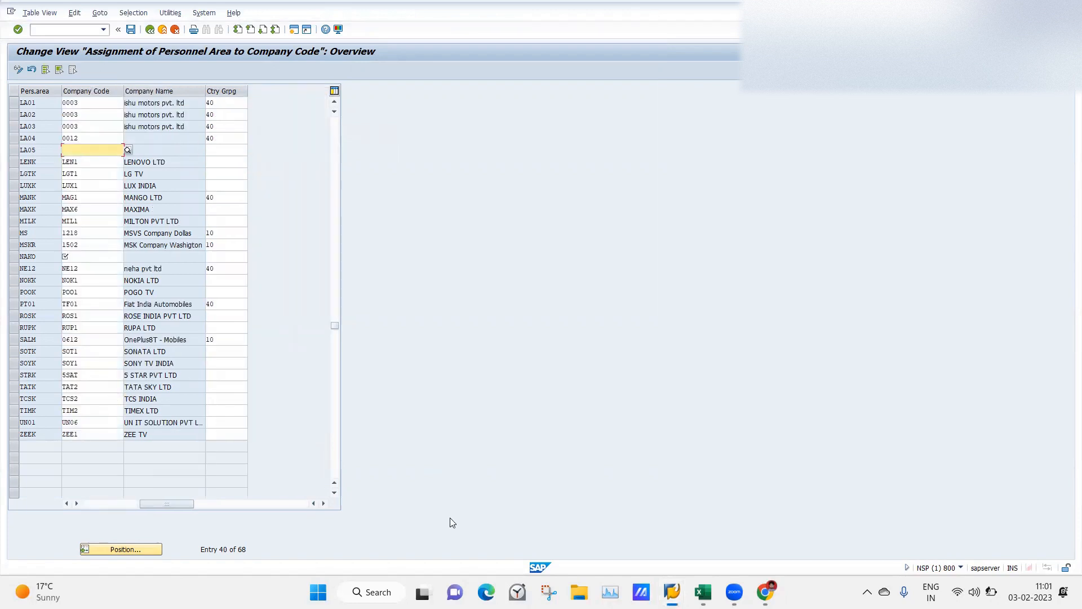
pyautogui.click(104, 503)
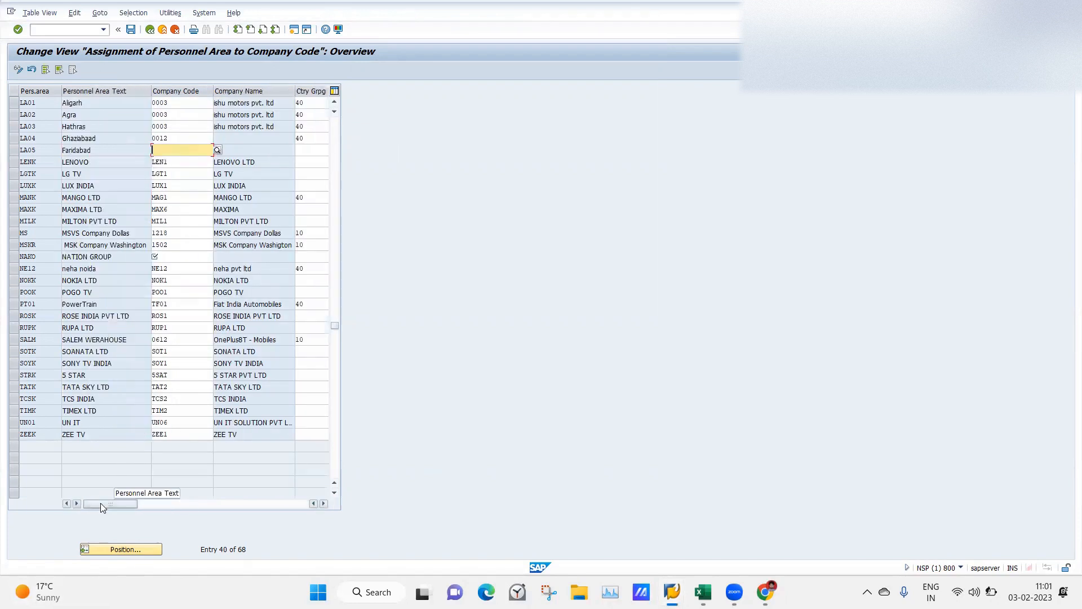
pyautogui.click(217, 149)
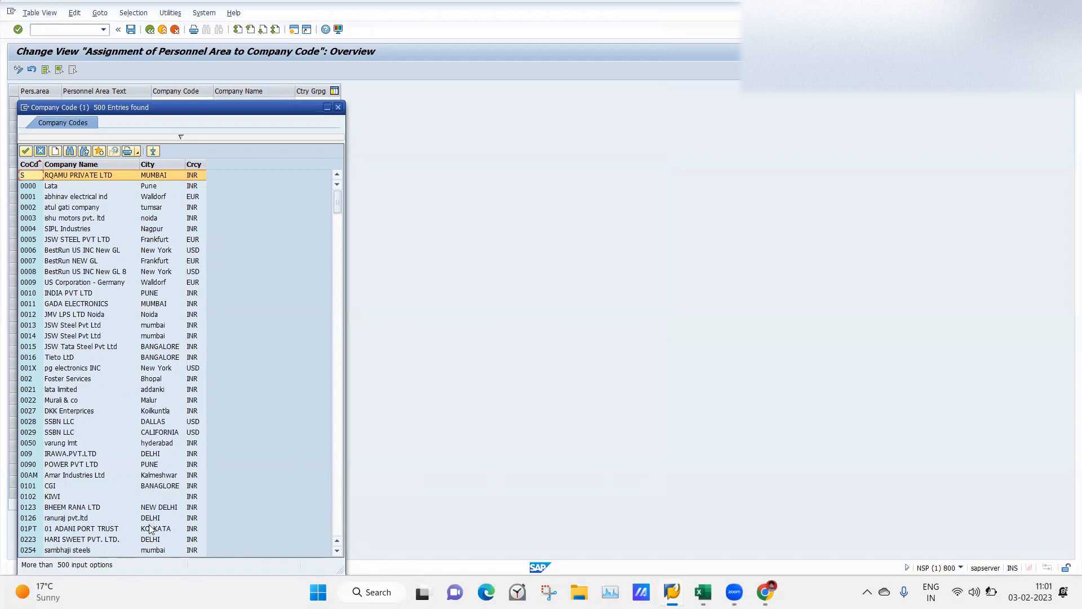
pyautogui.click(337, 551)
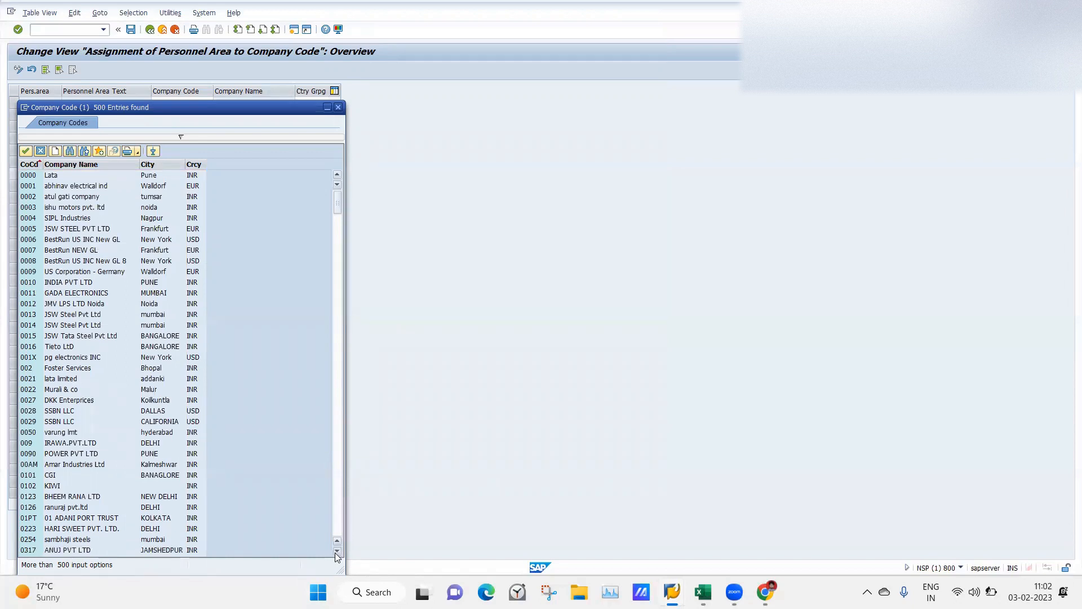
pyautogui.click(337, 551)
pyautogui.click(337, 551)
pyautogui.click(337, 551)
pyautogui.click(337, 550)
pyautogui.click(337, 550)
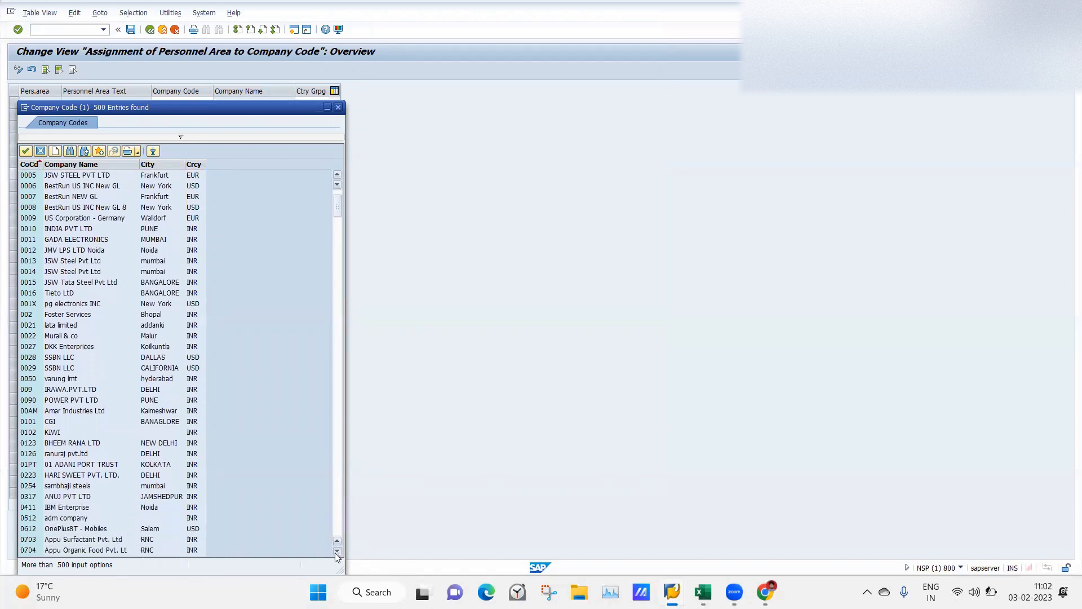
pyautogui.click(336, 552)
pyautogui.click(337, 552)
pyautogui.click(337, 552)
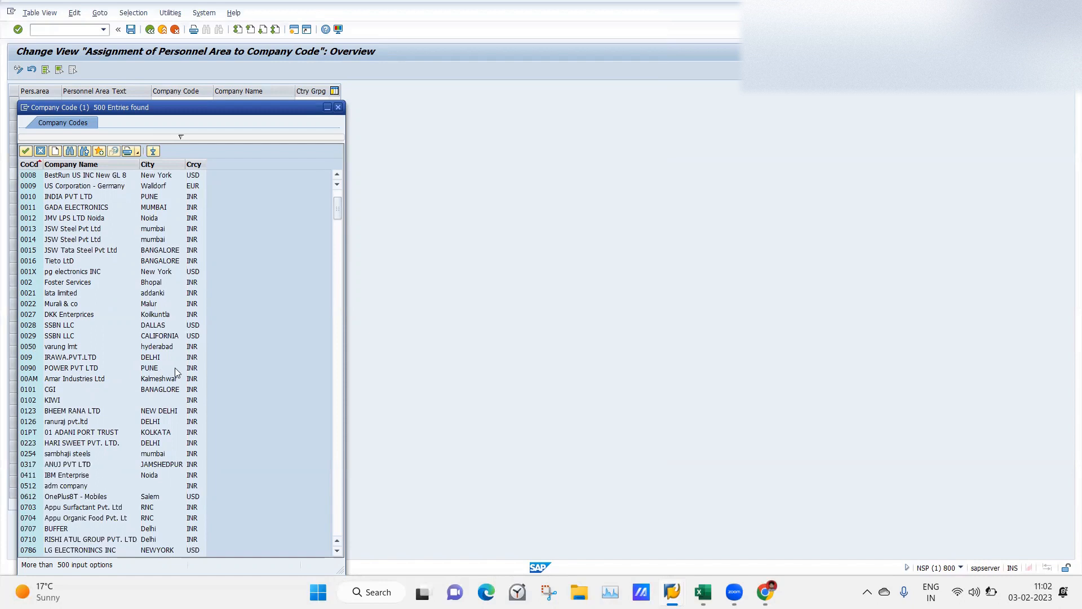
pyautogui.doubleClick(63, 415)
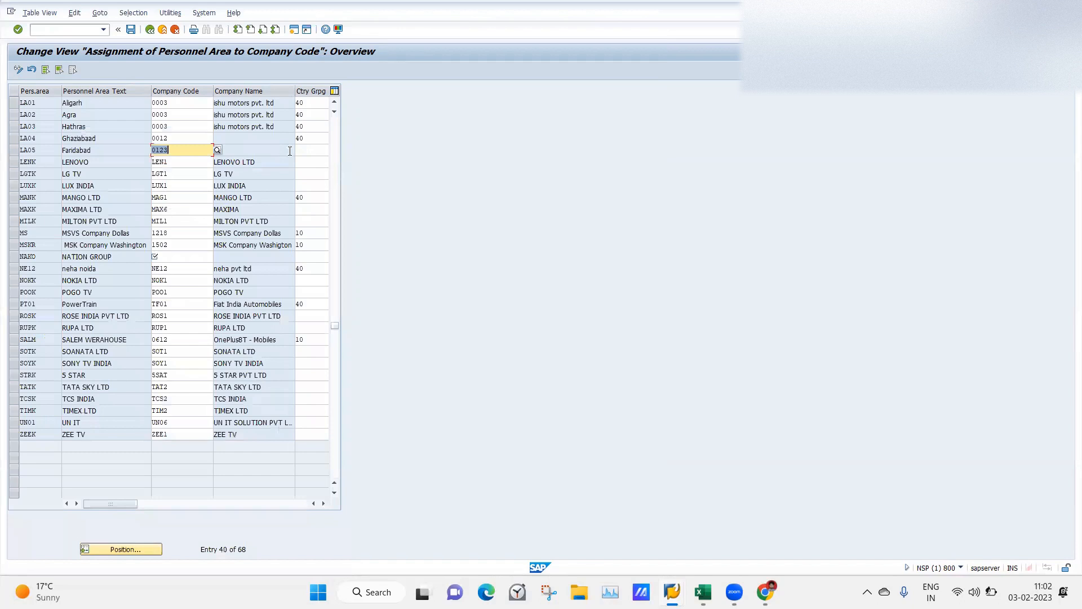
pyautogui.click(304, 153)
# Set LA05's country grouping to 40 and give NAKO company code 1502, copied from MSKR
pyautogui.write('0')
pyautogui.press('Return')
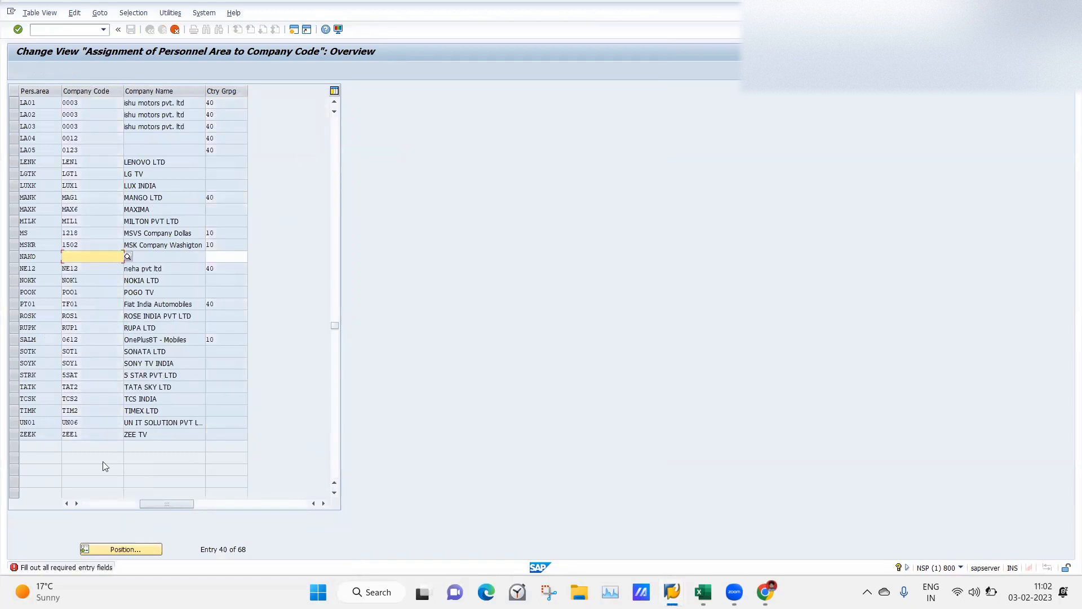
pyautogui.click(104, 505)
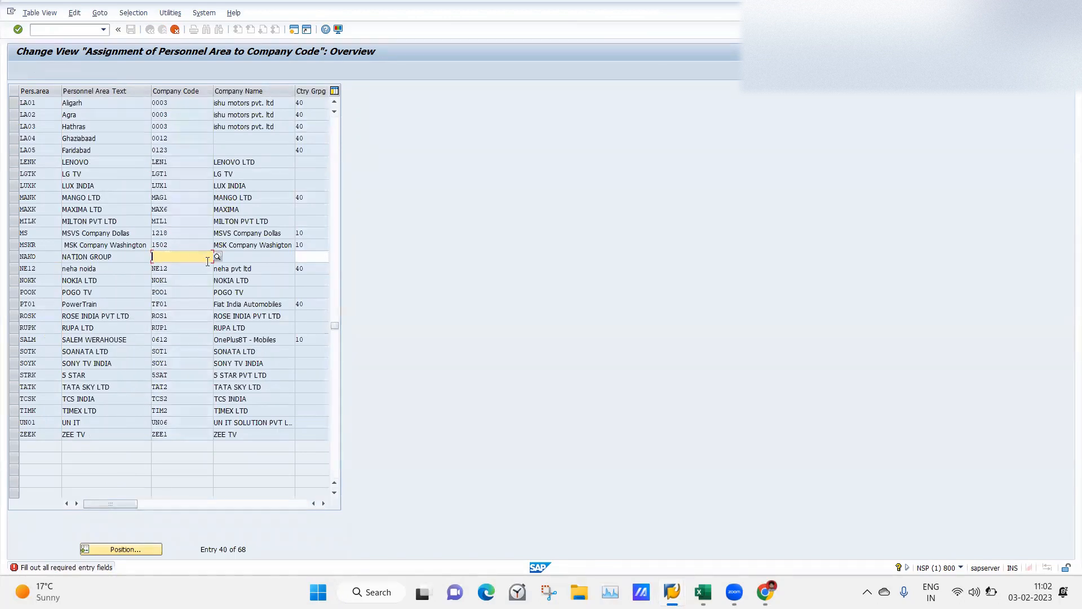
pyautogui.moveTo(173, 246); pyautogui.dragTo(154, 246)
pyautogui.hotkey('ctrl', 'c')
pyautogui.click(178, 256)
pyautogui.hotkey('ctrl', 'v')
pyautogui.press('Tab')
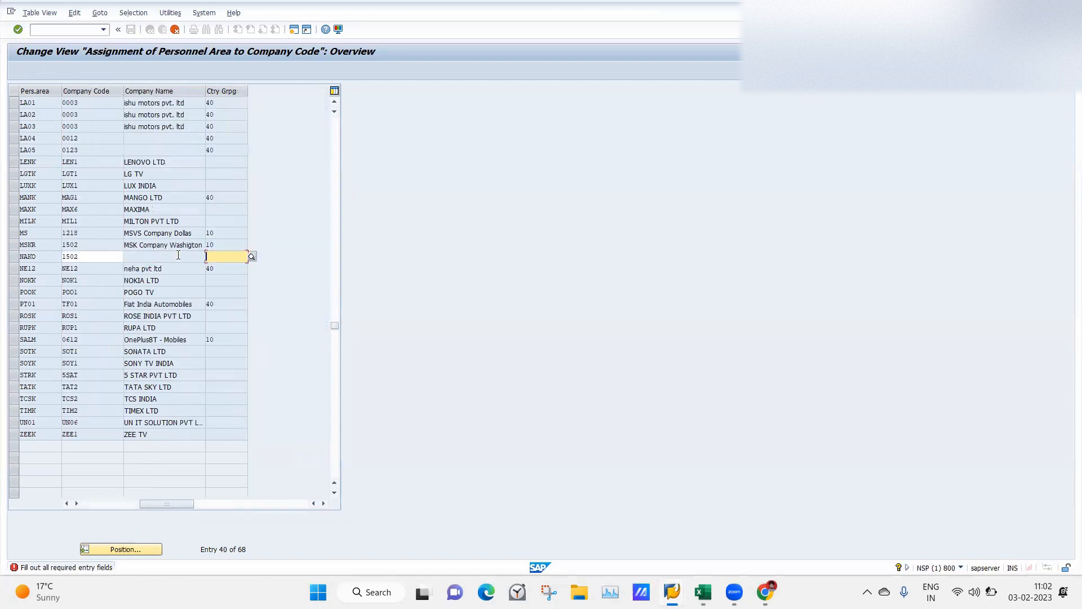
pyautogui.press('Return')
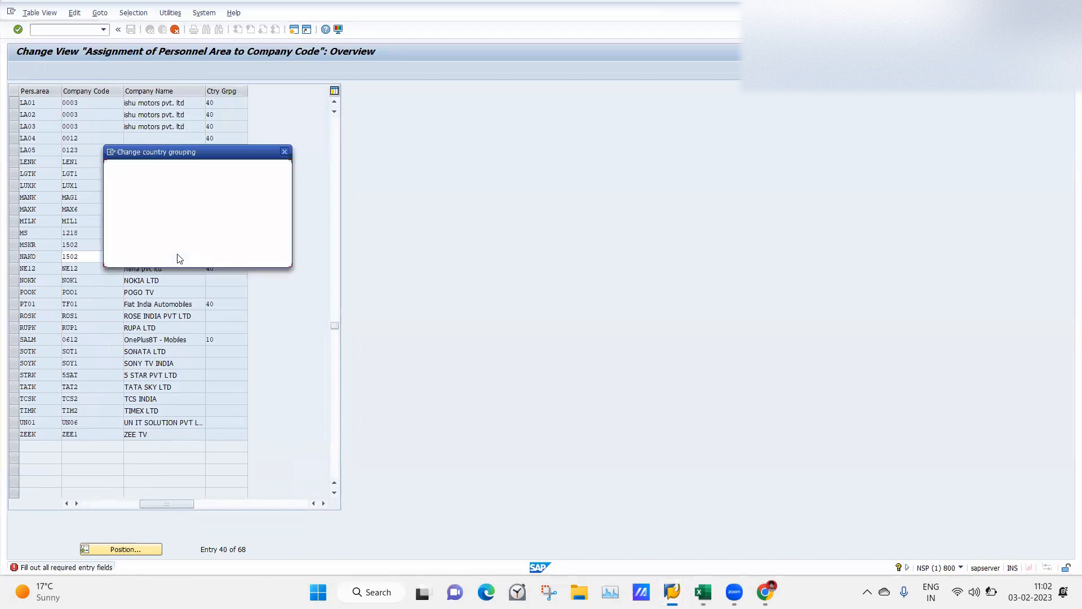
pyautogui.click(149, 252)
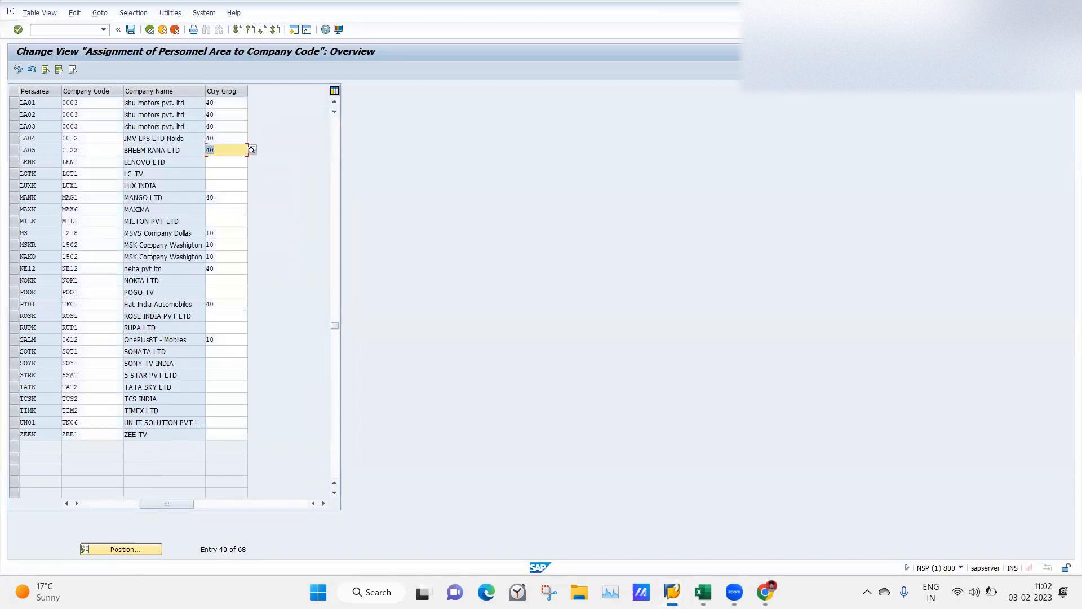
# Save the LA04 and LA05 assignments to the customizing request and return to the IMG tree
pyautogui.click(131, 31)
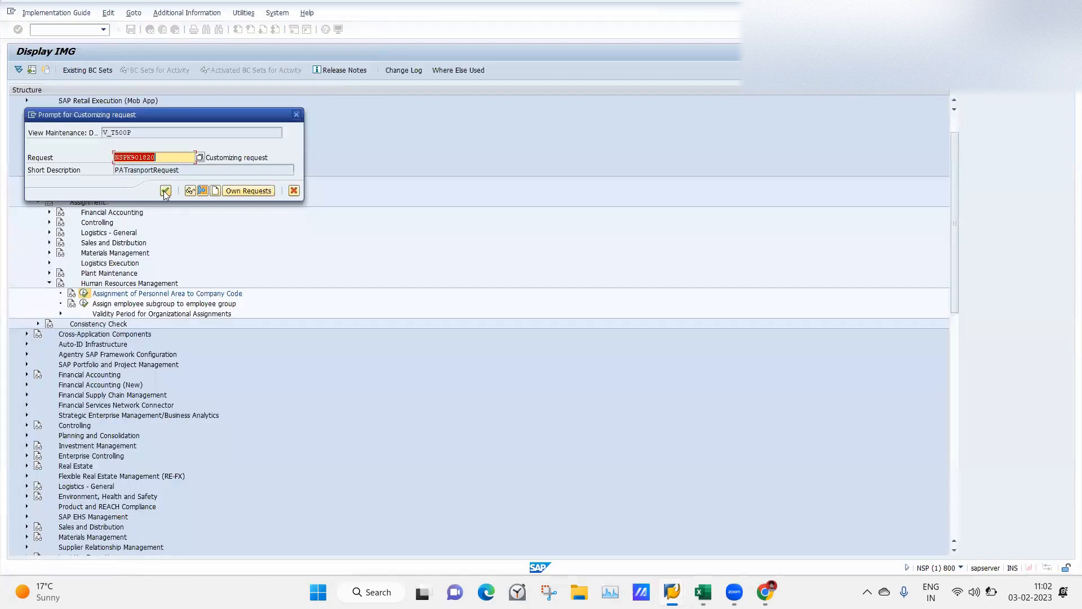
pyautogui.click(166, 190)
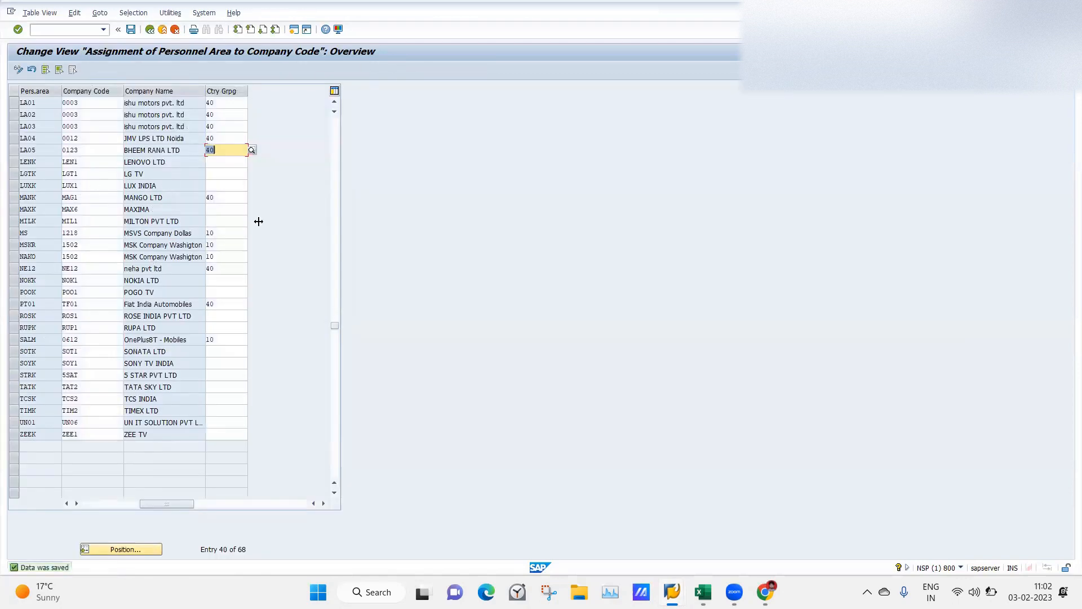
pyautogui.click(109, 504)
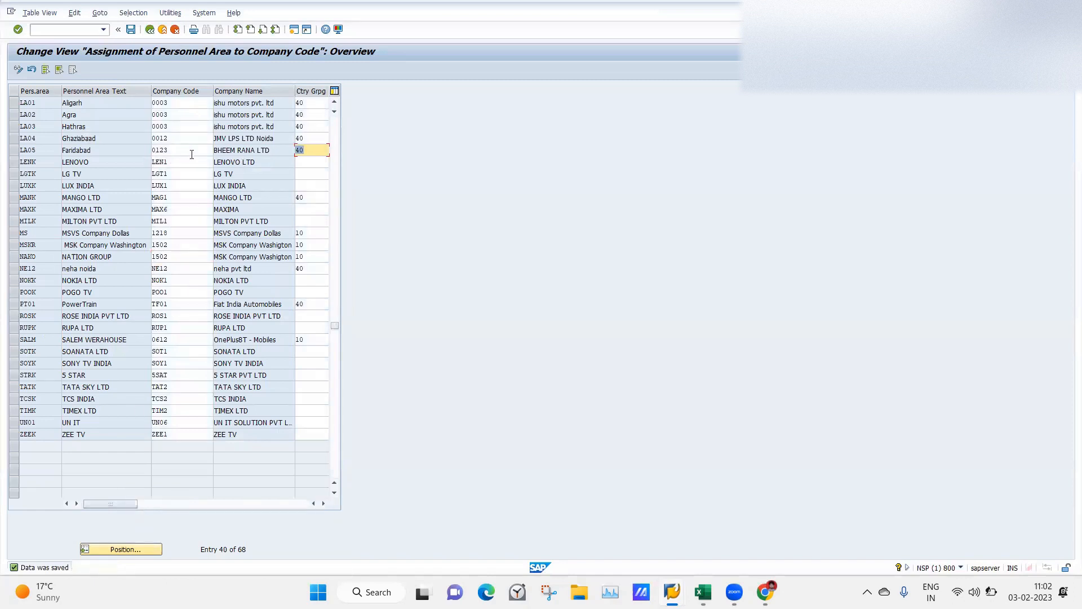
pyautogui.click(150, 30)
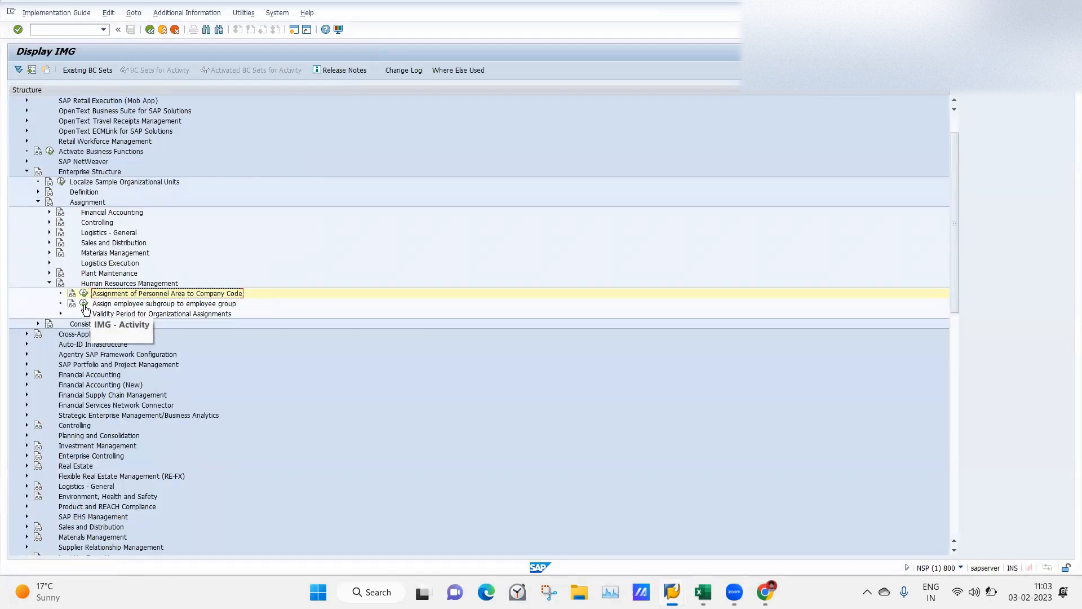
# Open the employee subgroup grouping assignment and start a new entry with group G LATESTPREMANT
pyautogui.click(85, 304)
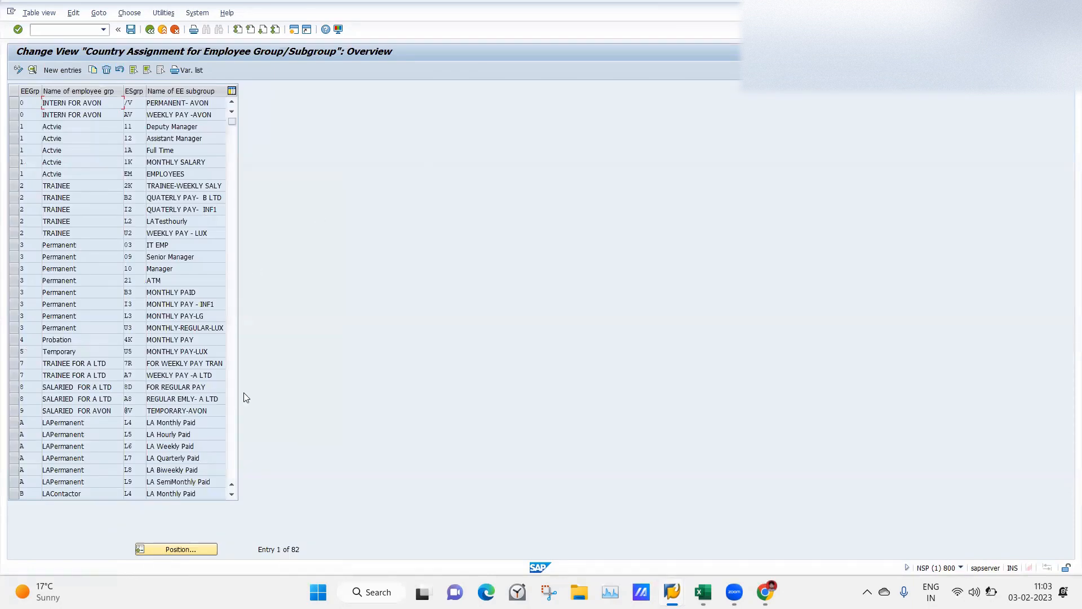
pyautogui.click(231, 443)
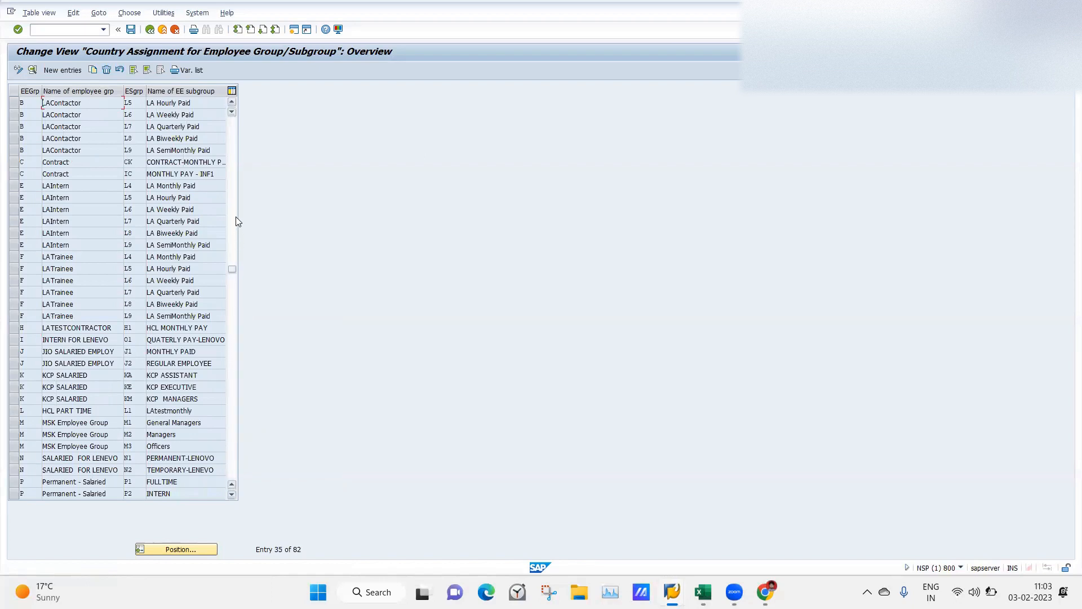
pyautogui.click(65, 70)
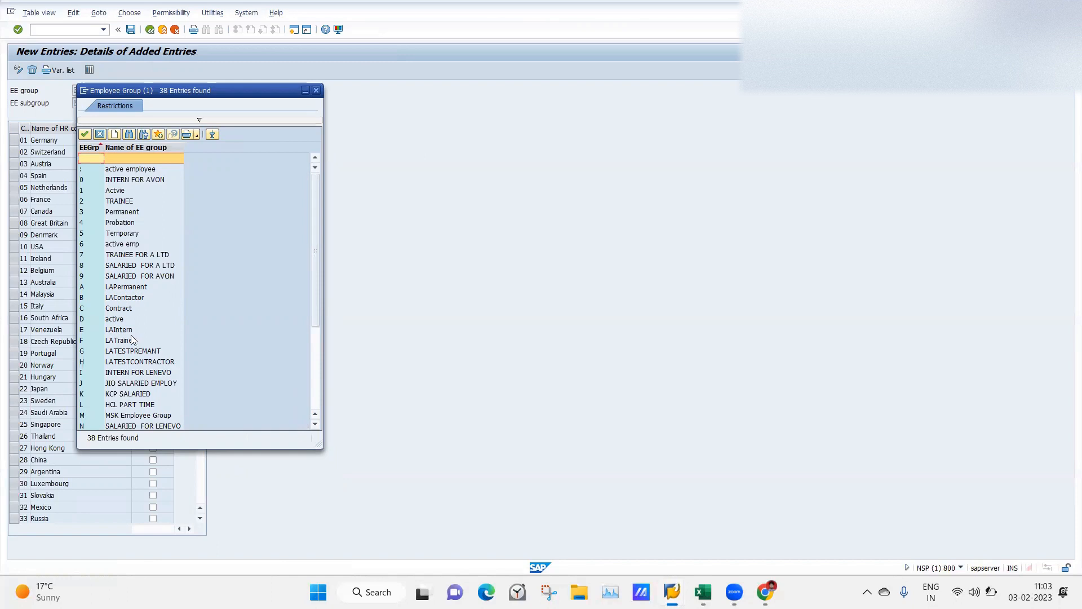
pyautogui.doubleClick(119, 351)
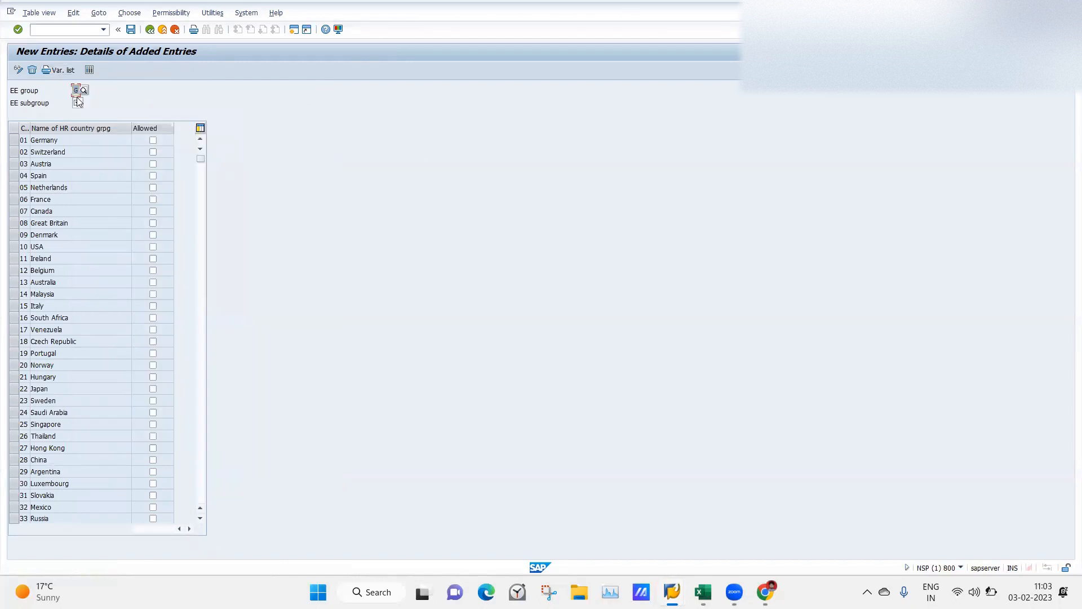
# Pick subgroup L1 LAtestmonthly from the subgroup list for the entry
pyautogui.click(79, 103)
pyautogui.click(88, 103)
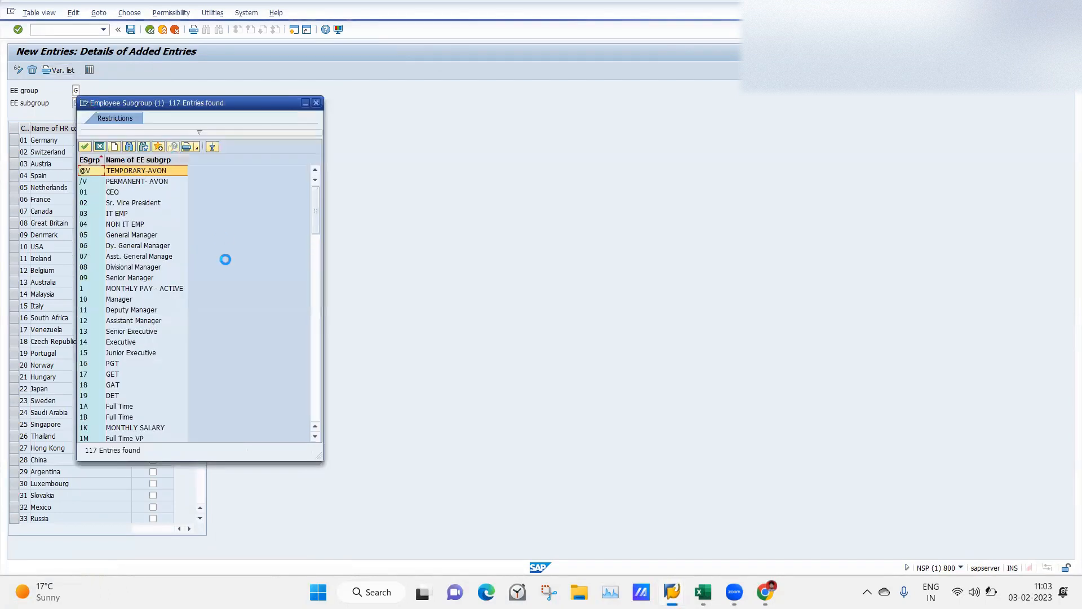
pyautogui.click(316, 367)
pyautogui.click(315, 367)
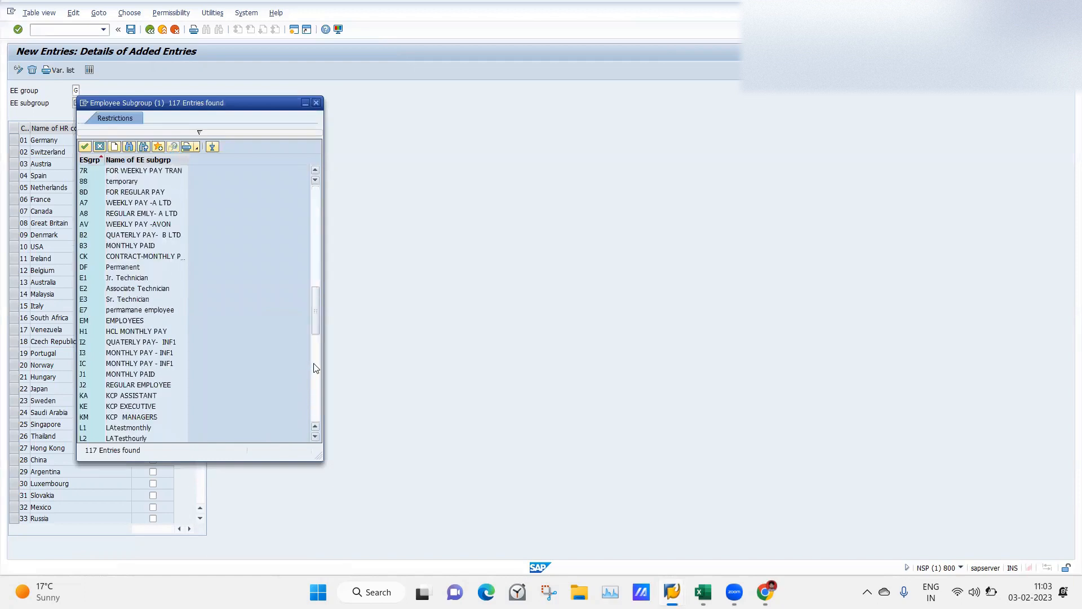
pyautogui.click(316, 367)
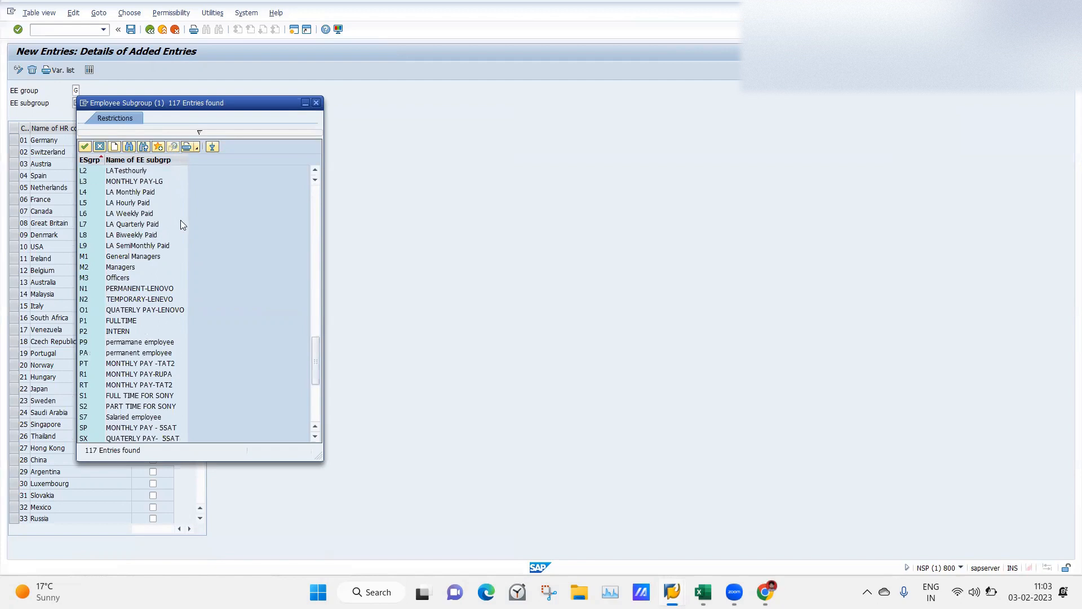
pyautogui.click(315, 168)
pyautogui.click(315, 168)
pyautogui.click(117, 182)
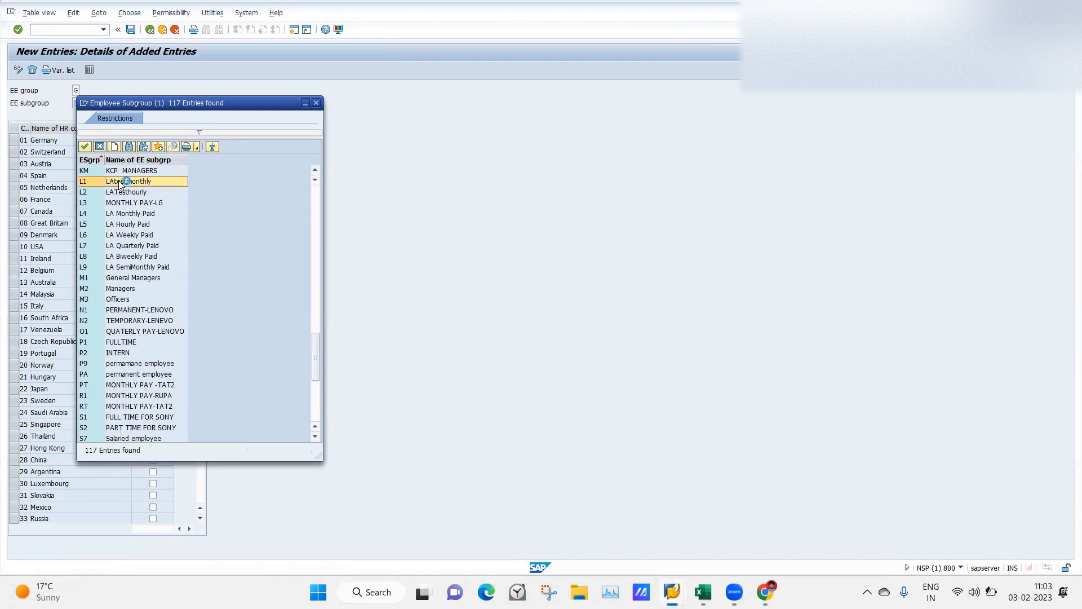
pyautogui.doubleClick(118, 181)
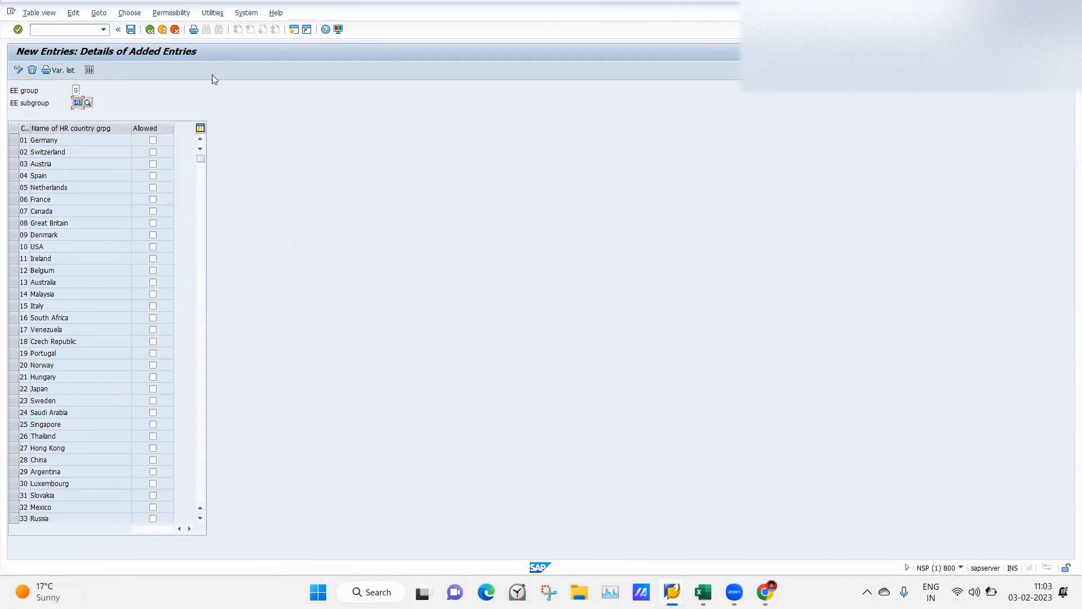
# Tick Allowed for country grouping 40 India on the G / L1 entry
pyautogui.click(203, 438)
pyautogui.click(153, 211)
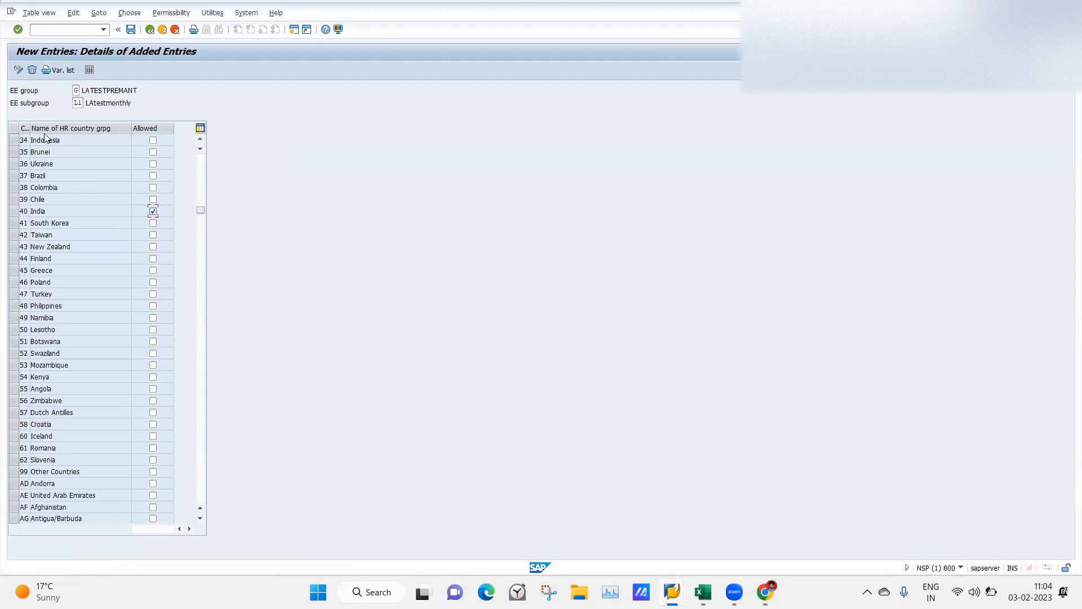
pyautogui.moveTo(30, 128); pyautogui.dragTo(50, 128)
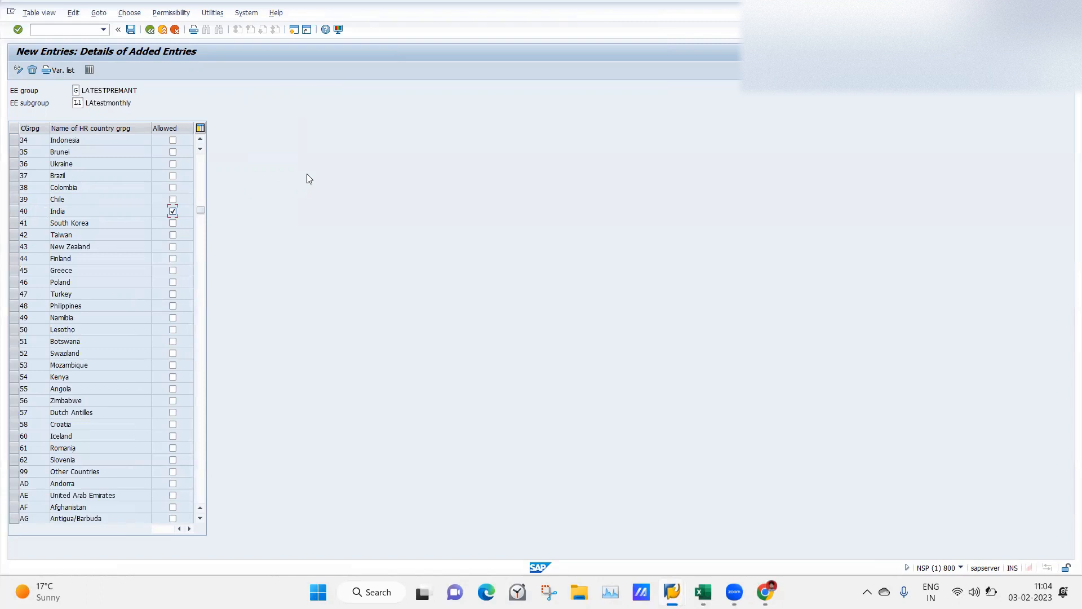
pyautogui.click(200, 165)
pyautogui.click(200, 166)
pyautogui.moveTo(200, 210); pyautogui.dragTo(200, 136)
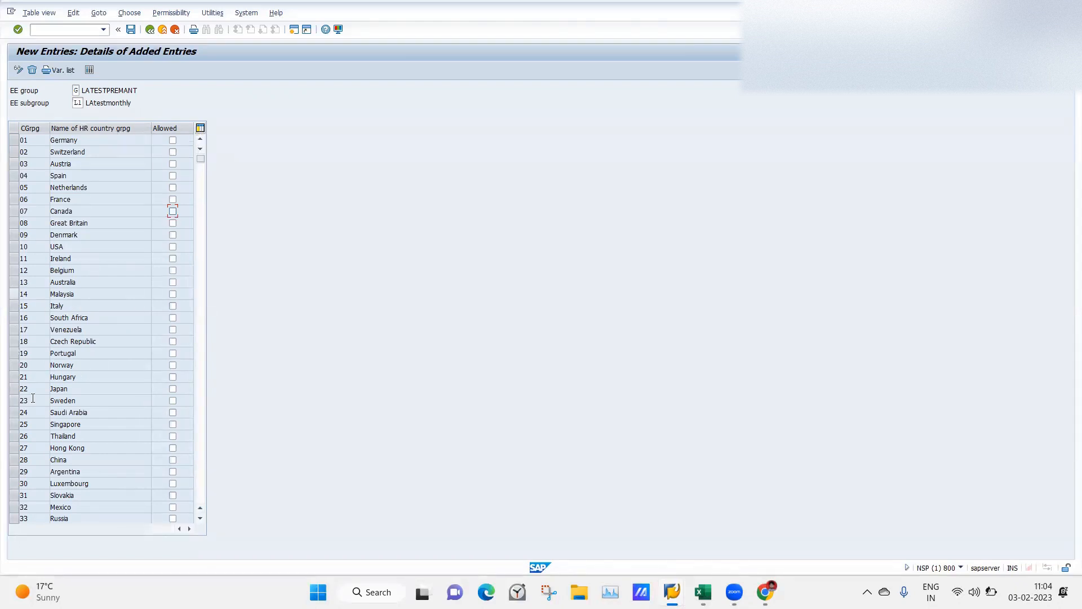
pyautogui.click(201, 369)
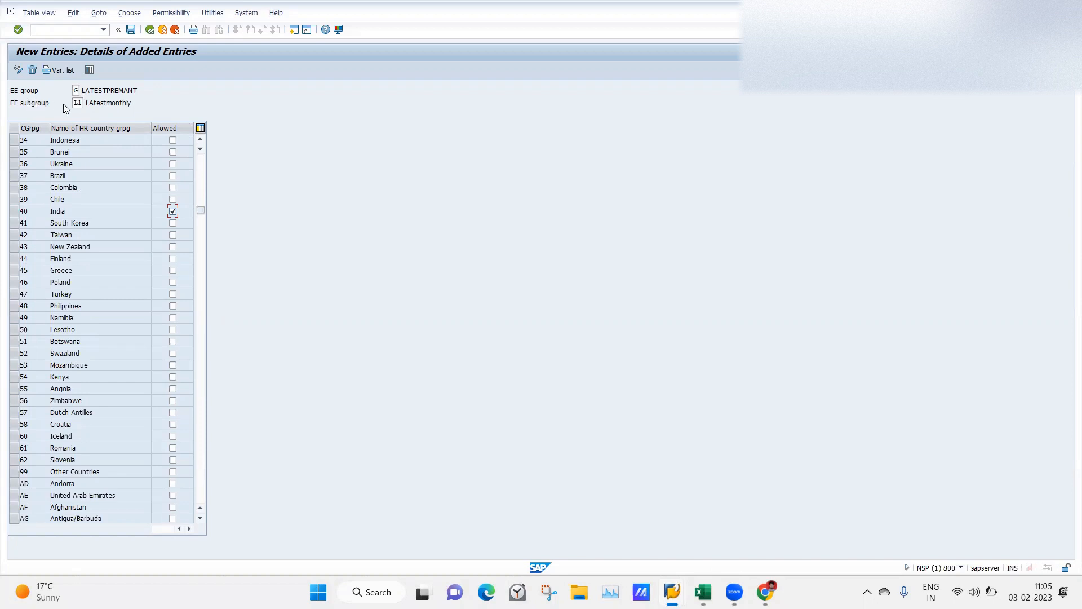
# Save the G / L1 India assignment to the customizing request and return to the overview
pyautogui.click(131, 30)
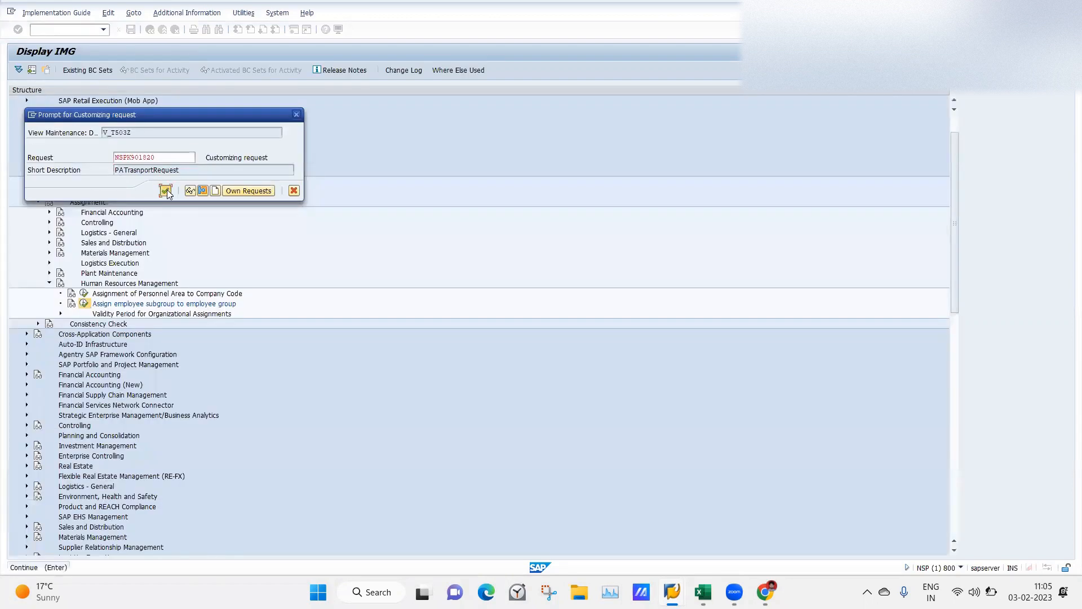
pyautogui.click(165, 191)
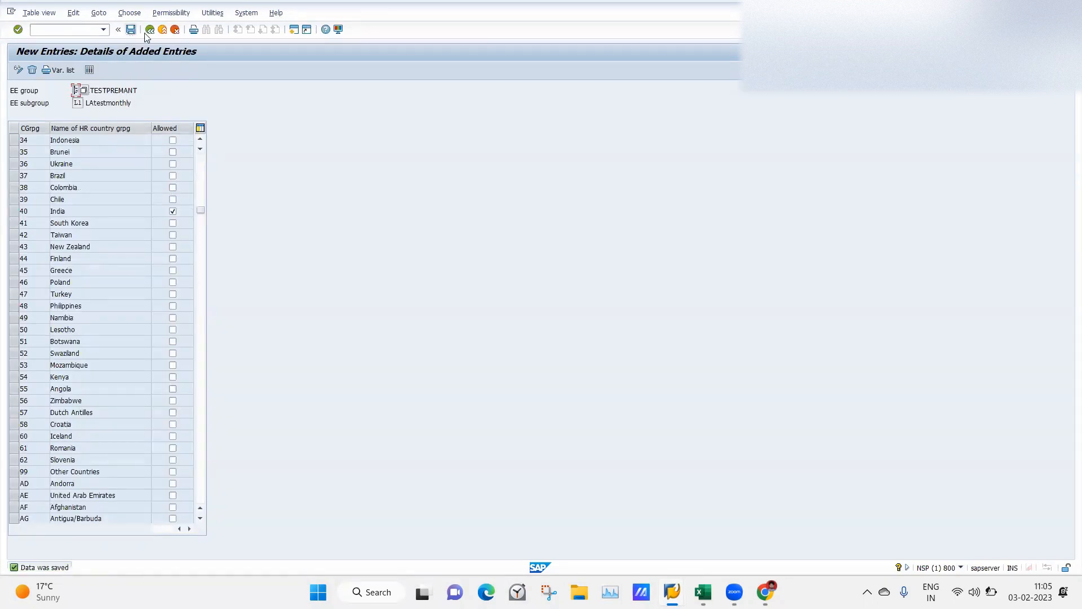
pyautogui.click(150, 30)
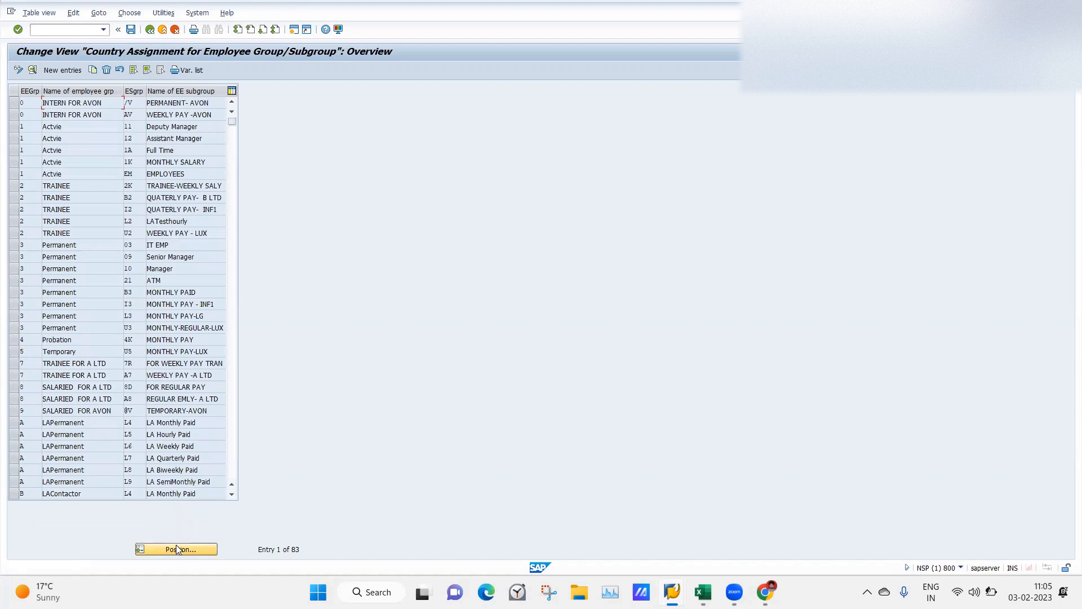
# Create a new assignment entry for employee group G with subgroup L2
pyautogui.click(55, 74)
pyautogui.write('G')
pyautogui.press('Tab')
pyautogui.write('L2')
pyautogui.press('Return')
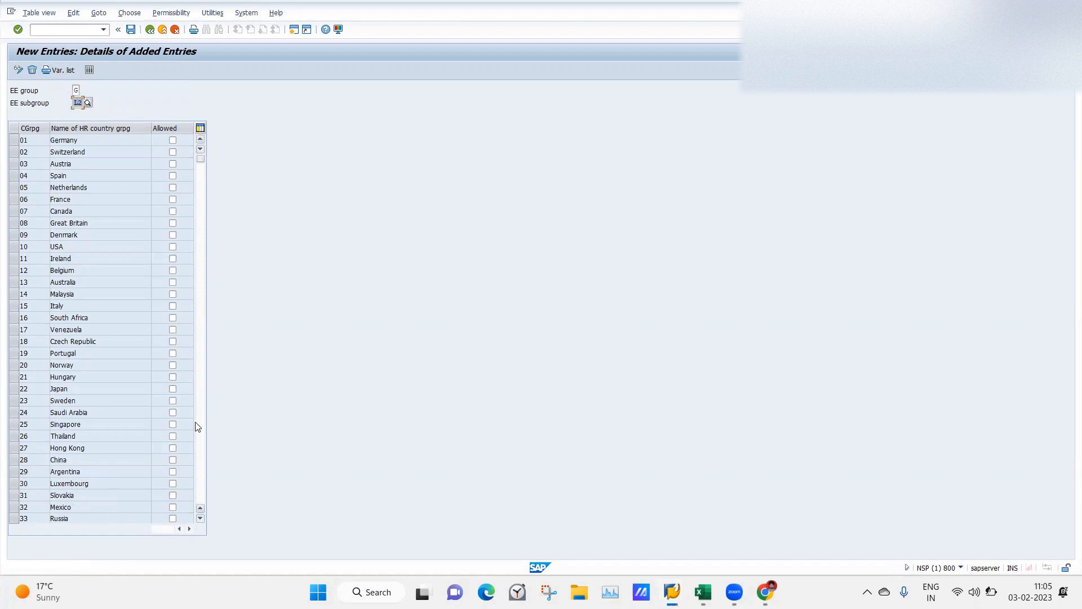
# Allow G / L2 for India, save it, and return to the overview
pyautogui.scroll(-5, 194, 424)
pyautogui.click(13, 211)
pyautogui.click(172, 211)
pyautogui.click(132, 30)
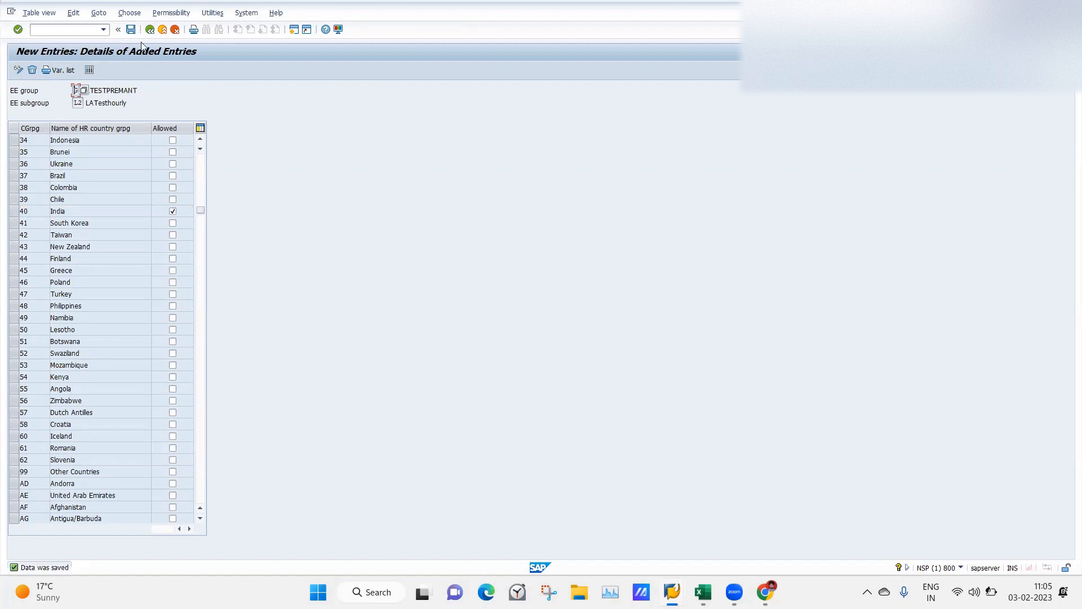
pyautogui.click(131, 29)
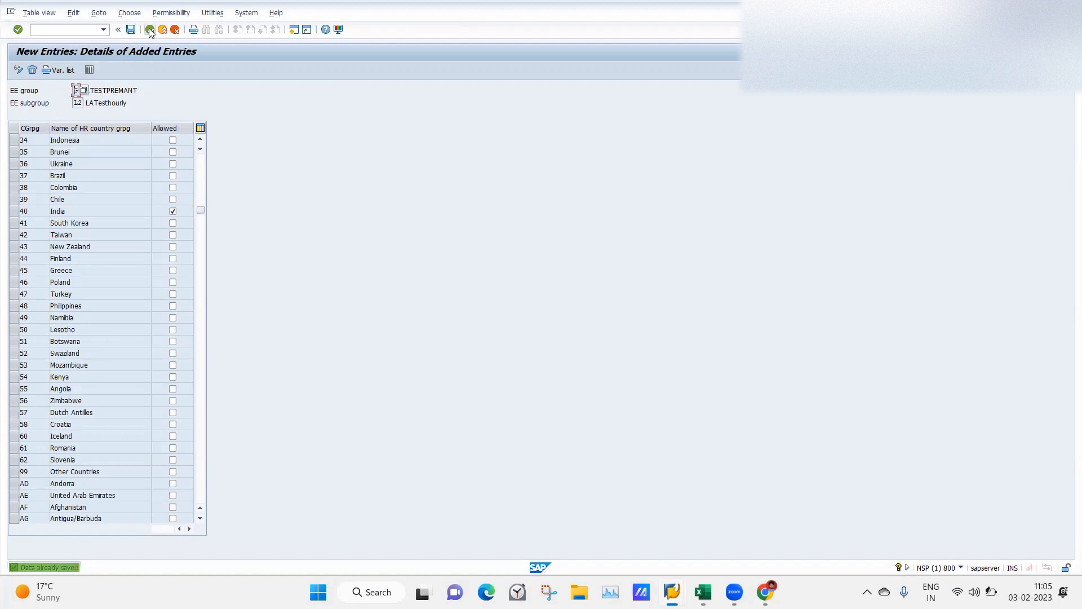
pyautogui.click(150, 29)
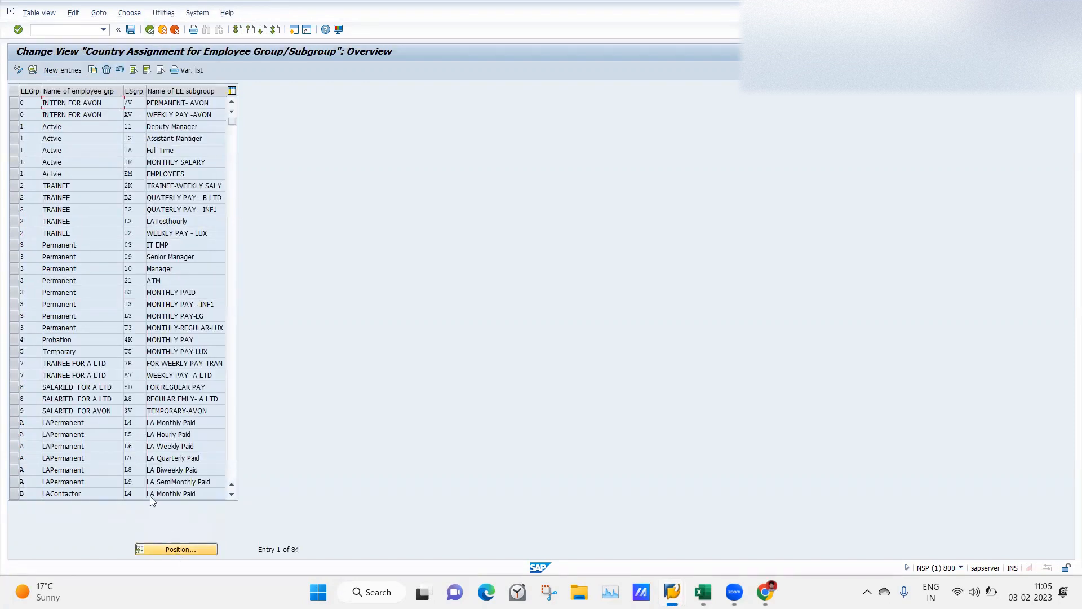
# Attempt a group H / subgroup L1 entry without a country, then discard it
pyautogui.click(63, 70)
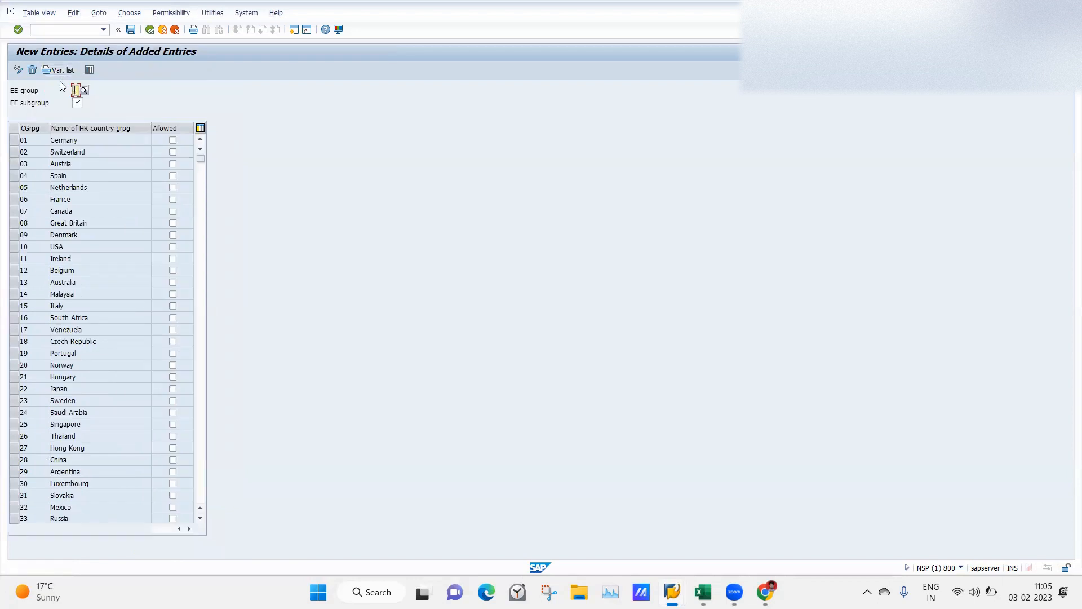
pyautogui.write('H')
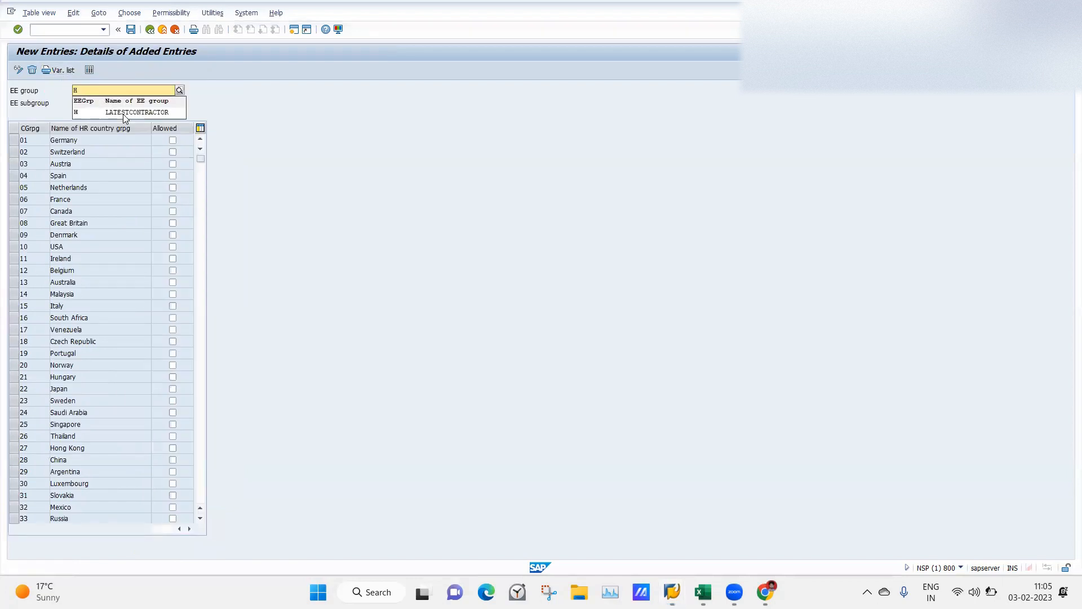
pyautogui.click(123, 115)
pyautogui.click(79, 103)
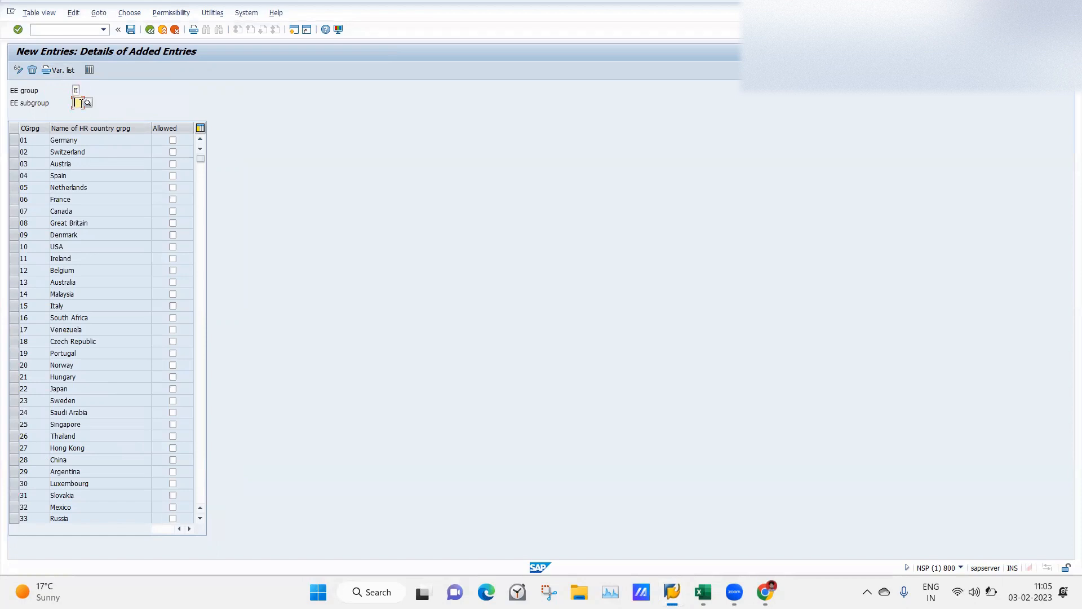
pyautogui.write('L1')
pyautogui.press('Return')
pyautogui.click(131, 31)
pyautogui.press('Return')
pyautogui.click(130, 30)
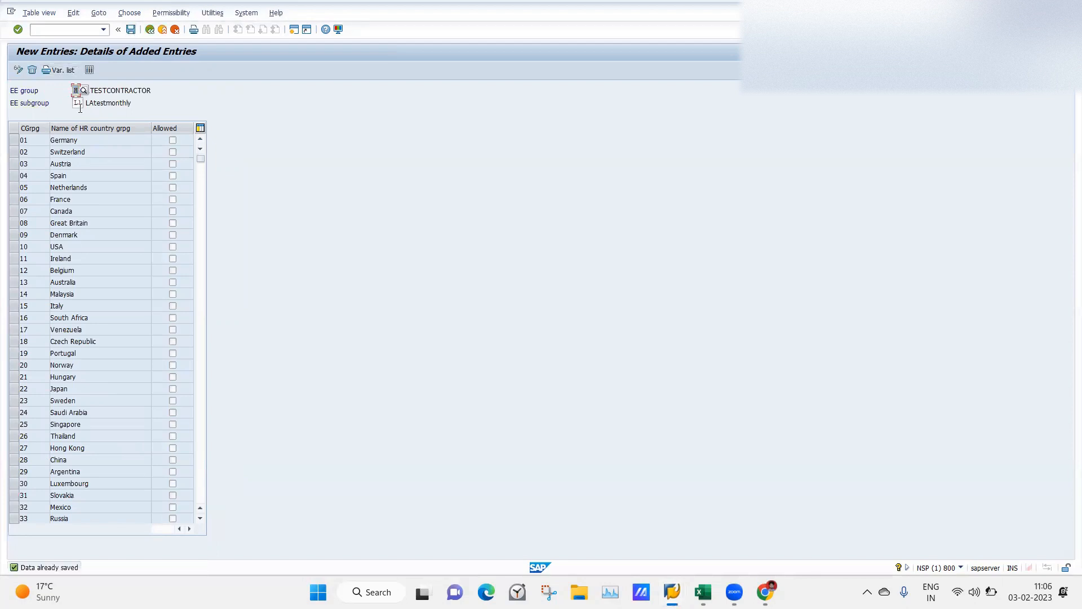
pyautogui.click(152, 32)
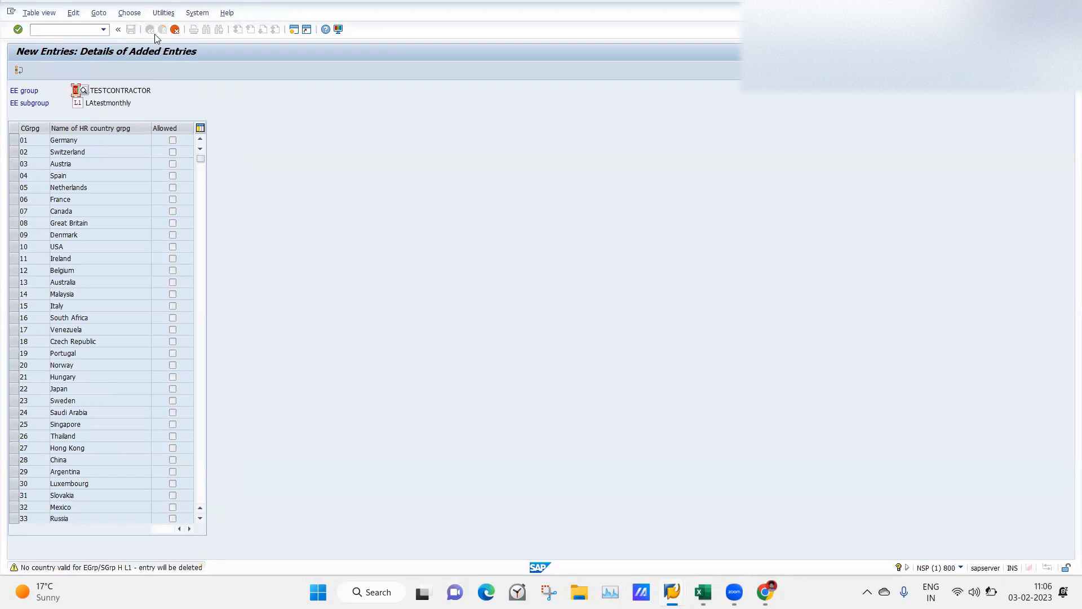
pyautogui.click(176, 29)
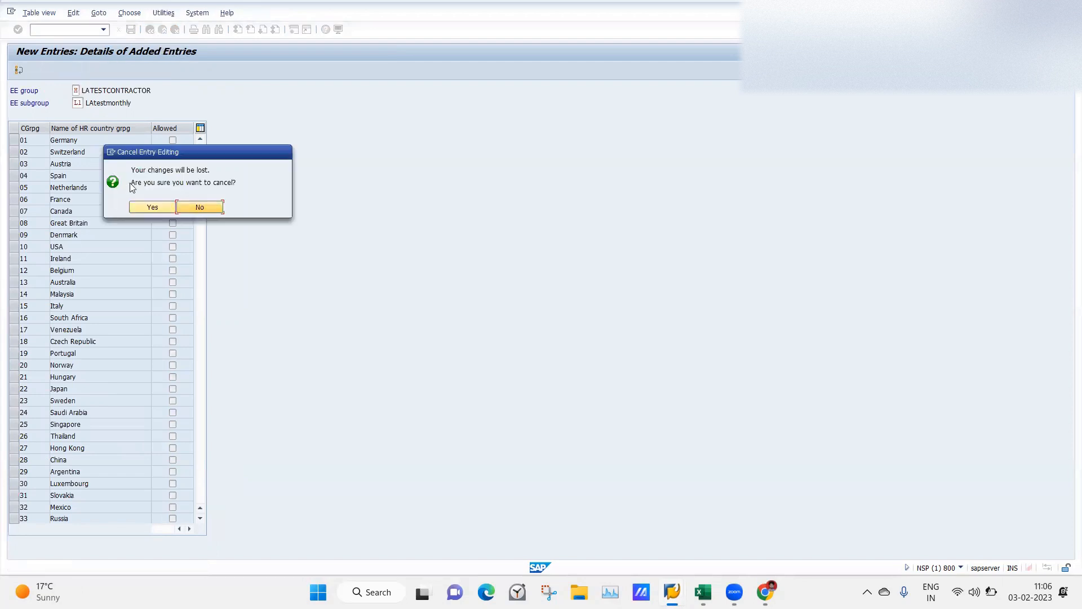
pyautogui.click(152, 214)
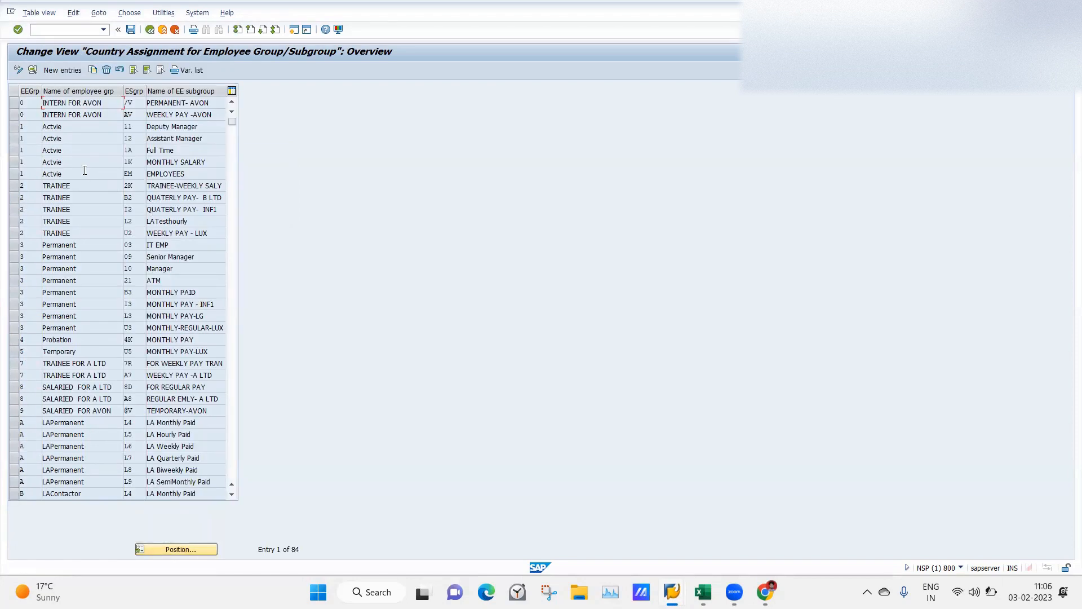
# Add group H with subgroup L2 allowed for India, save, and return to the overview
pyautogui.click(63, 71)
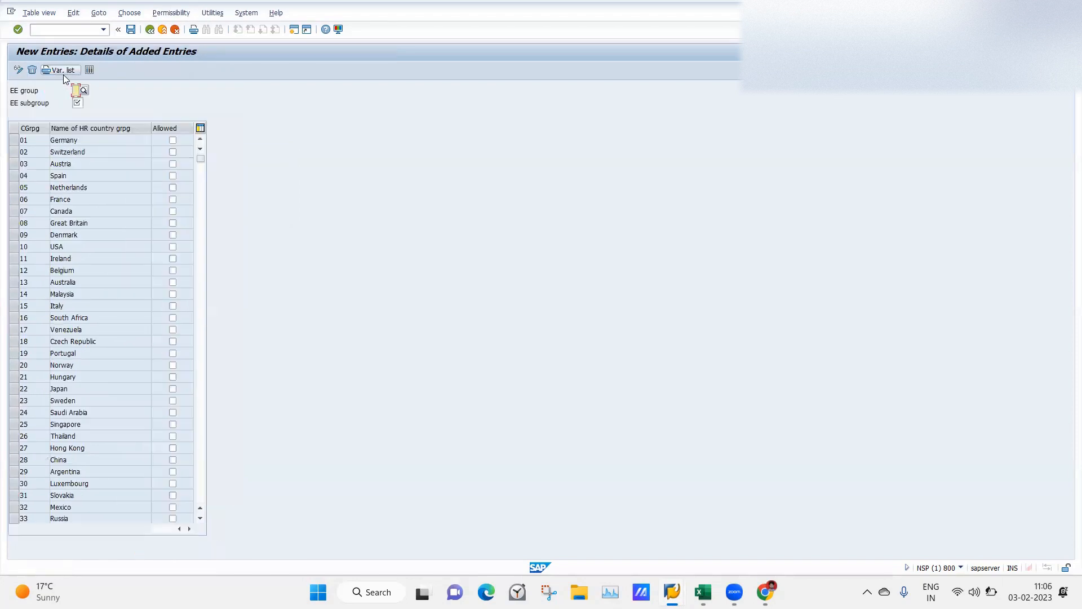
pyautogui.write('H')
pyautogui.press('Tab')
pyautogui.write('L2')
pyautogui.click(202, 353)
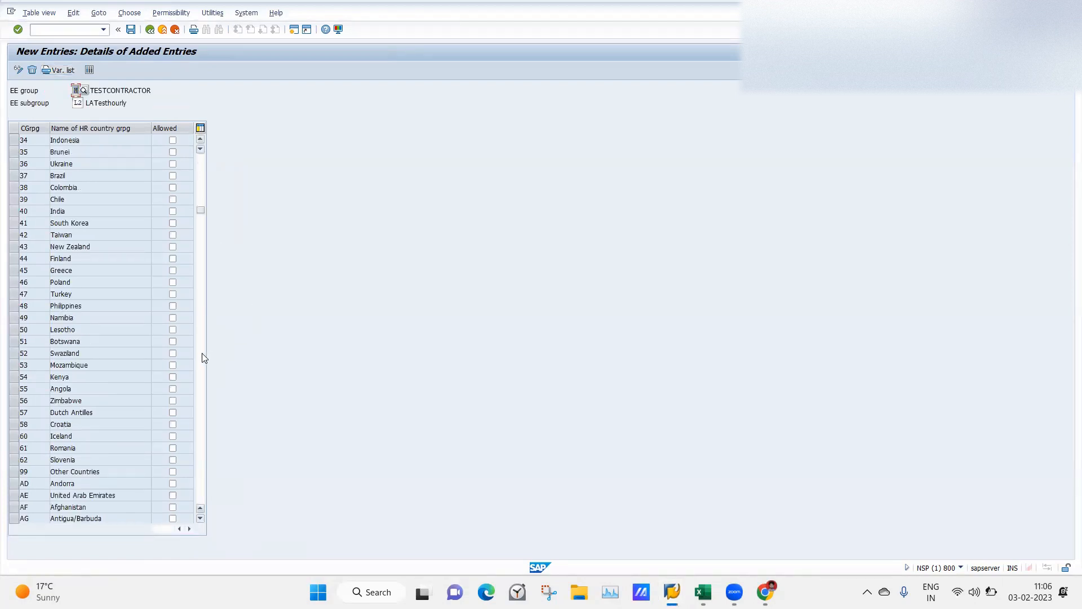
pyautogui.click(172, 211)
pyautogui.click(130, 30)
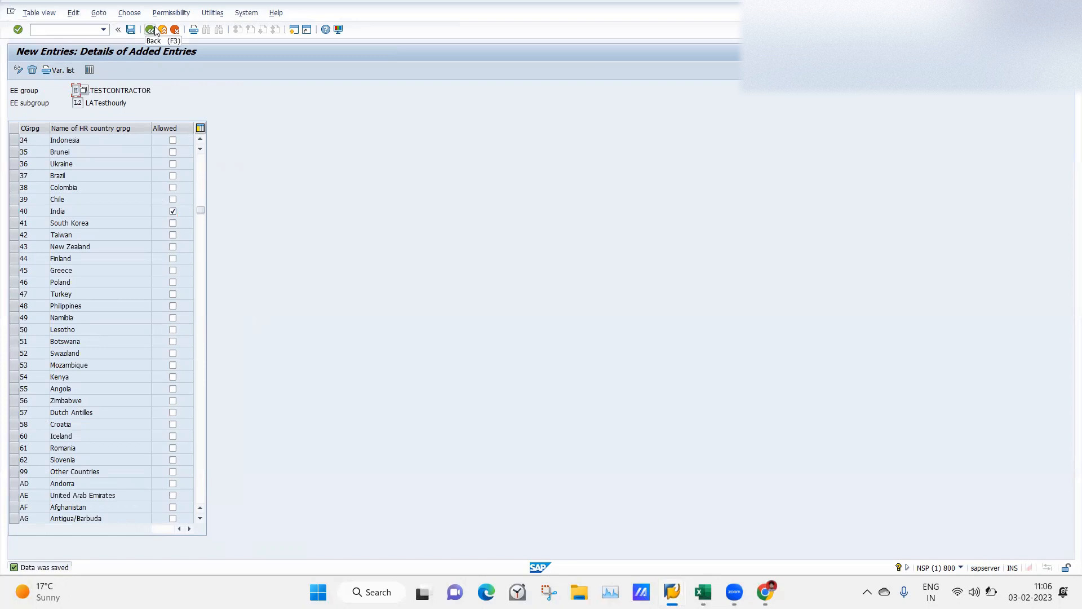
pyautogui.click(154, 30)
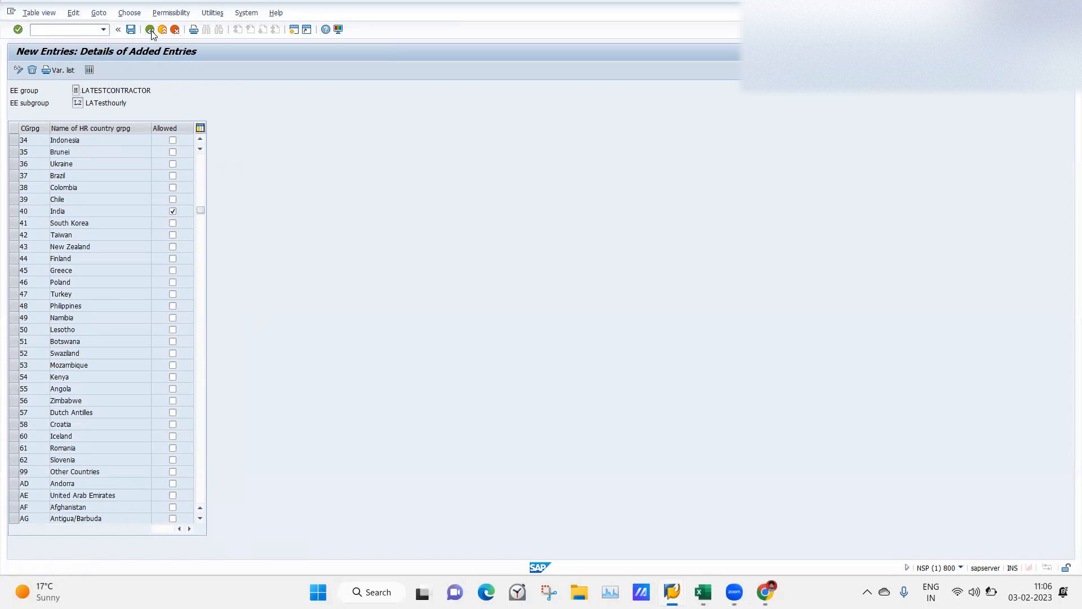
# Position the overview list at employee group H
pyautogui.click(159, 549)
pyautogui.write('H')
pyautogui.press('Return')
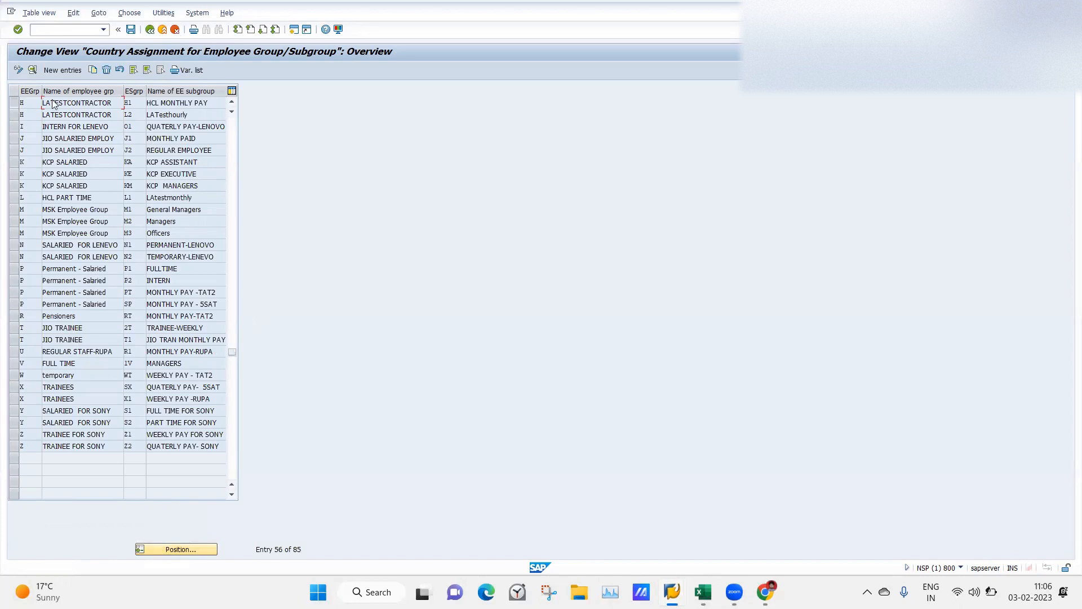
# Inspect the H / H1 country details, then look at the neighbouring group G entries
pyautogui.doubleClick(79, 104)
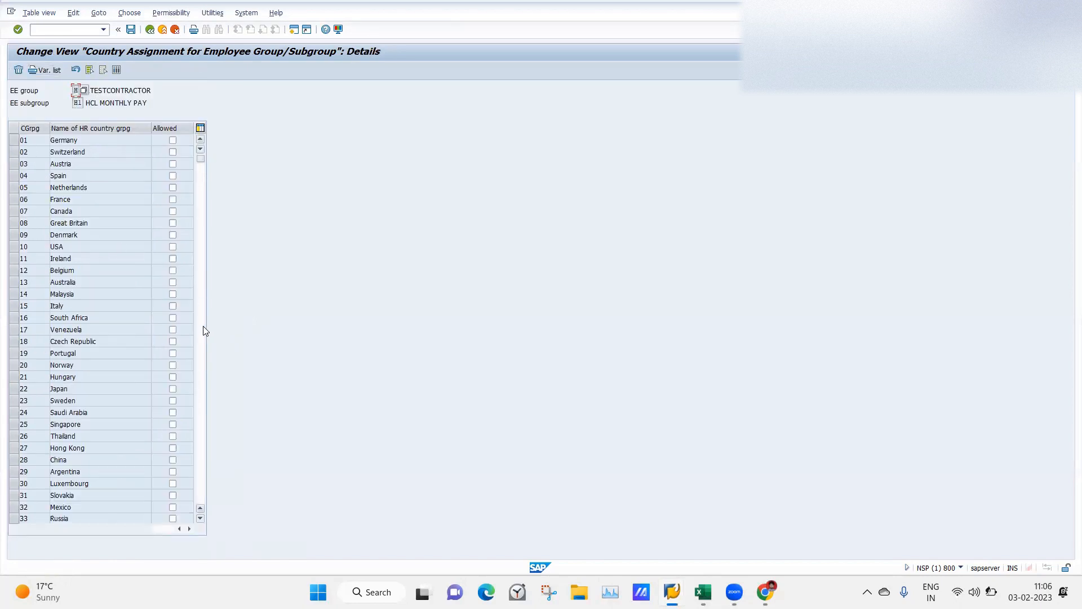
pyautogui.scroll(-3, 204, 330)
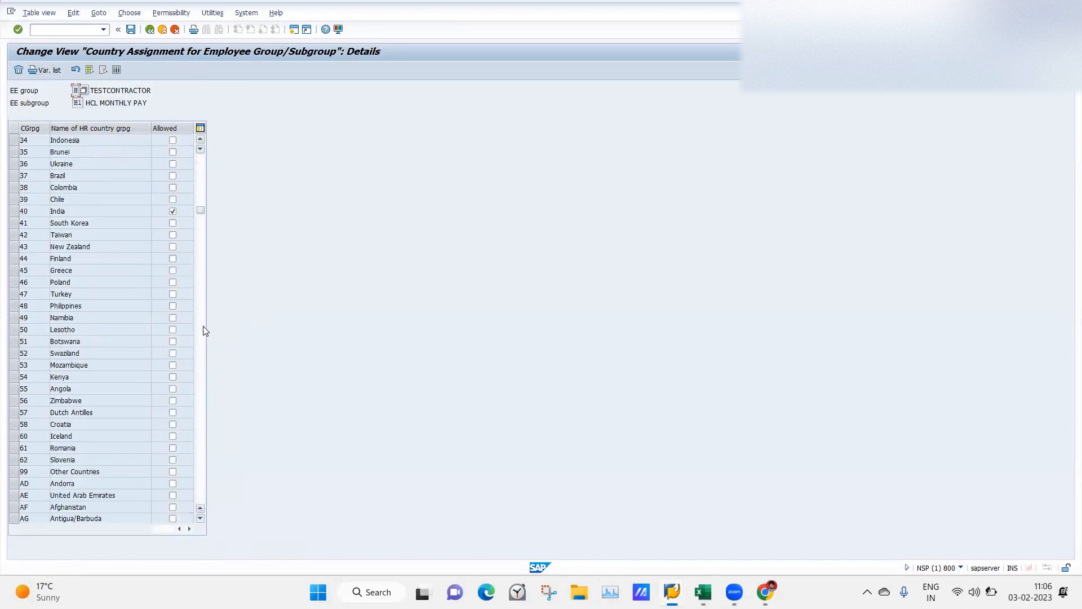
pyautogui.click(150, 29)
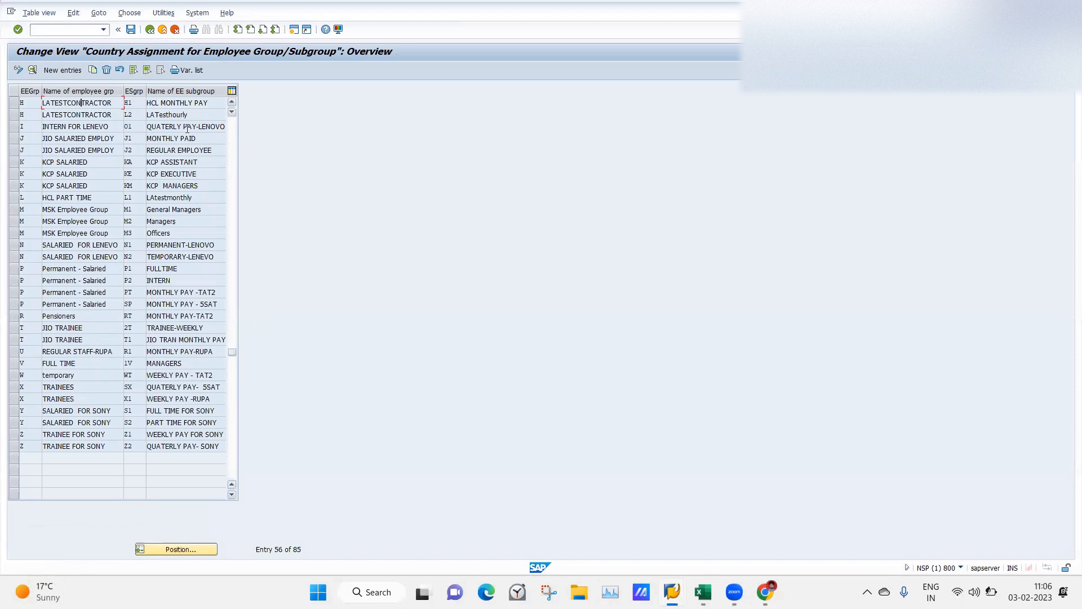
pyautogui.click(231, 103)
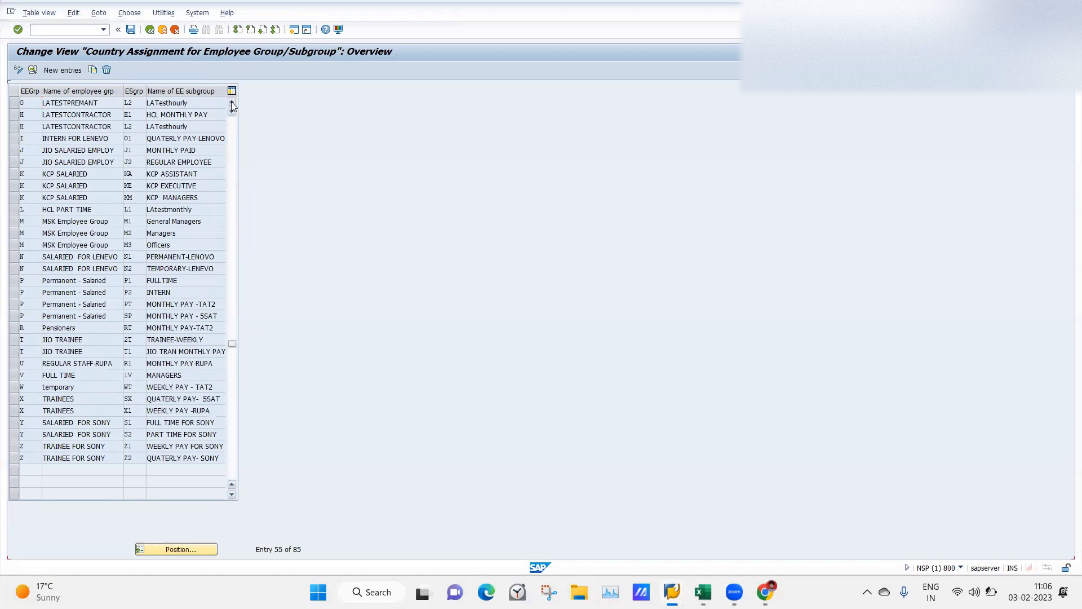
pyautogui.click(232, 104)
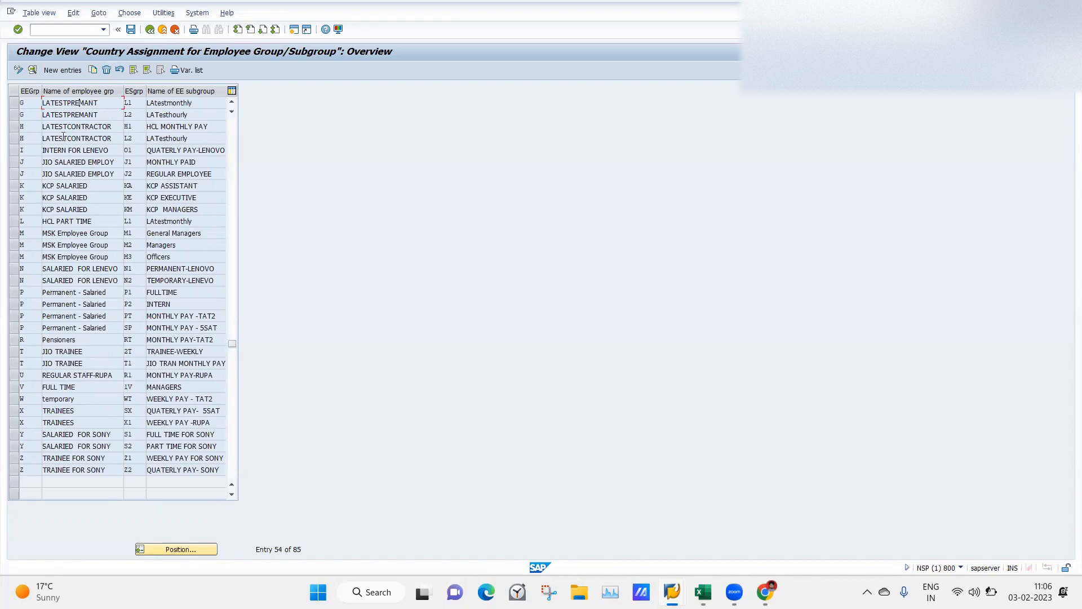
# Delete the LATESTCONTRACTOR / HCL MONTHLY PAY (H1) assignment and start a blank new entry
pyautogui.click(14, 126)
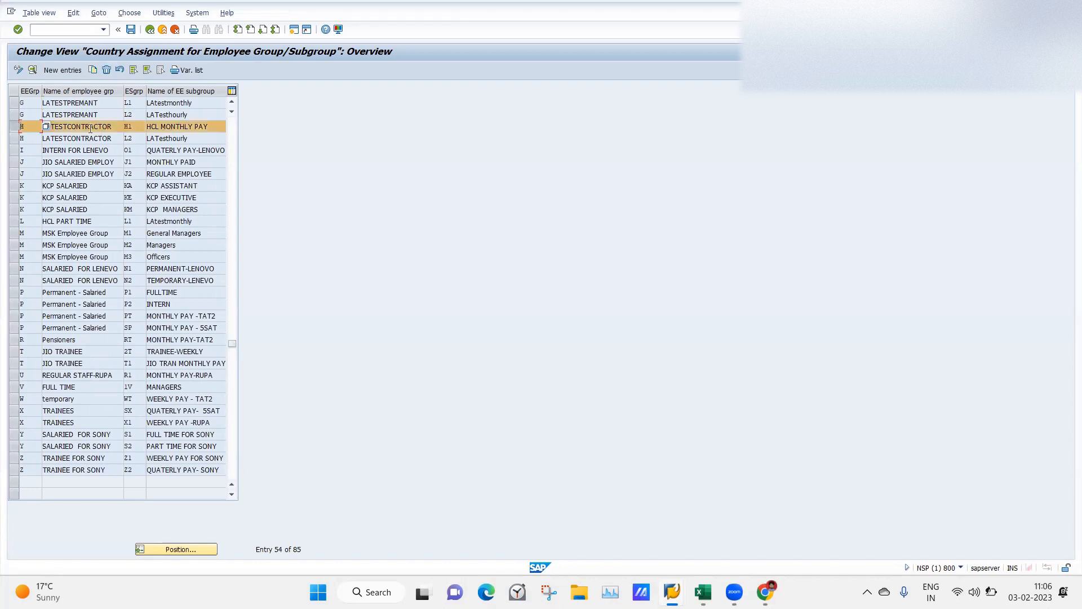
pyautogui.doubleClick(93, 130)
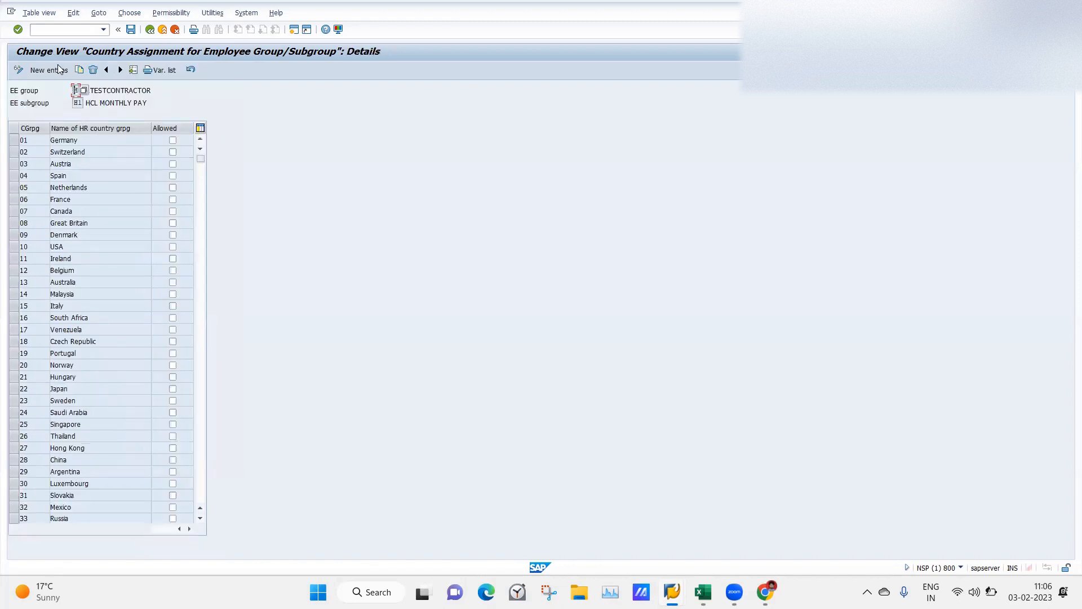
pyautogui.click(150, 30)
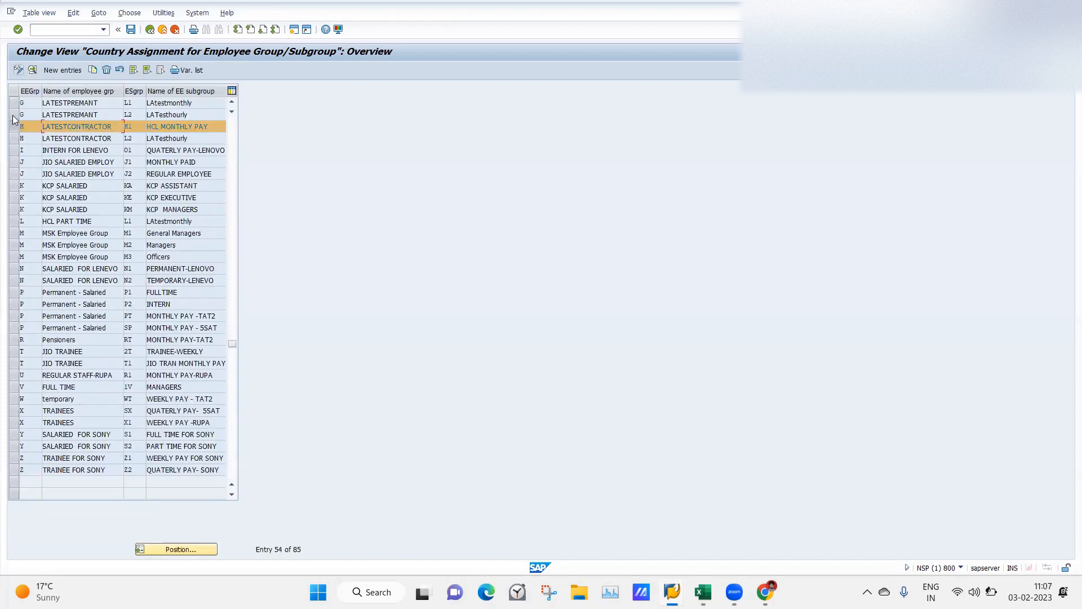
pyautogui.click(107, 69)
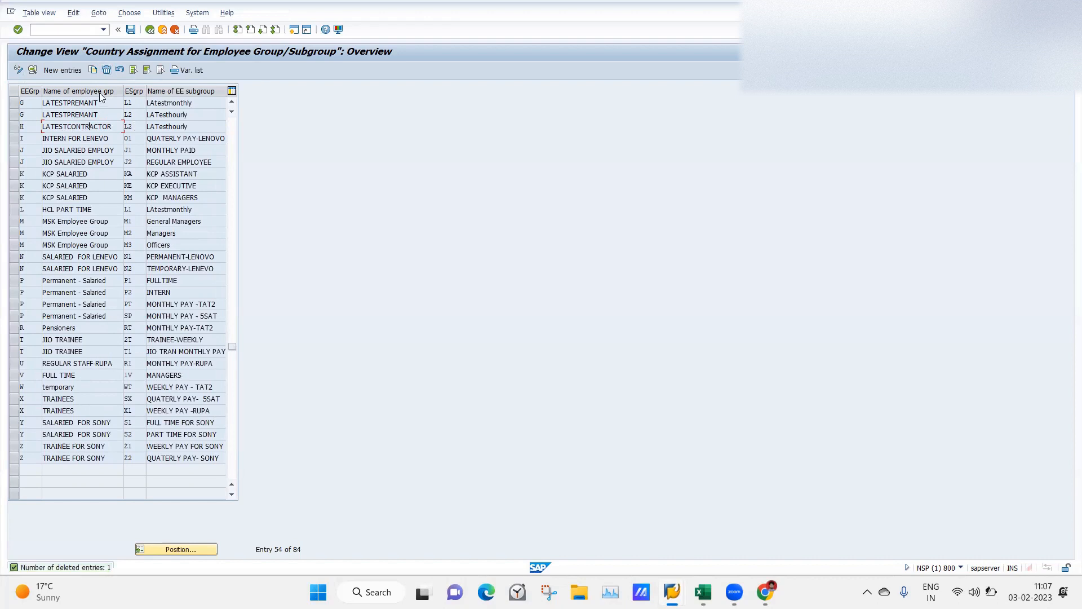
pyautogui.click(62, 70)
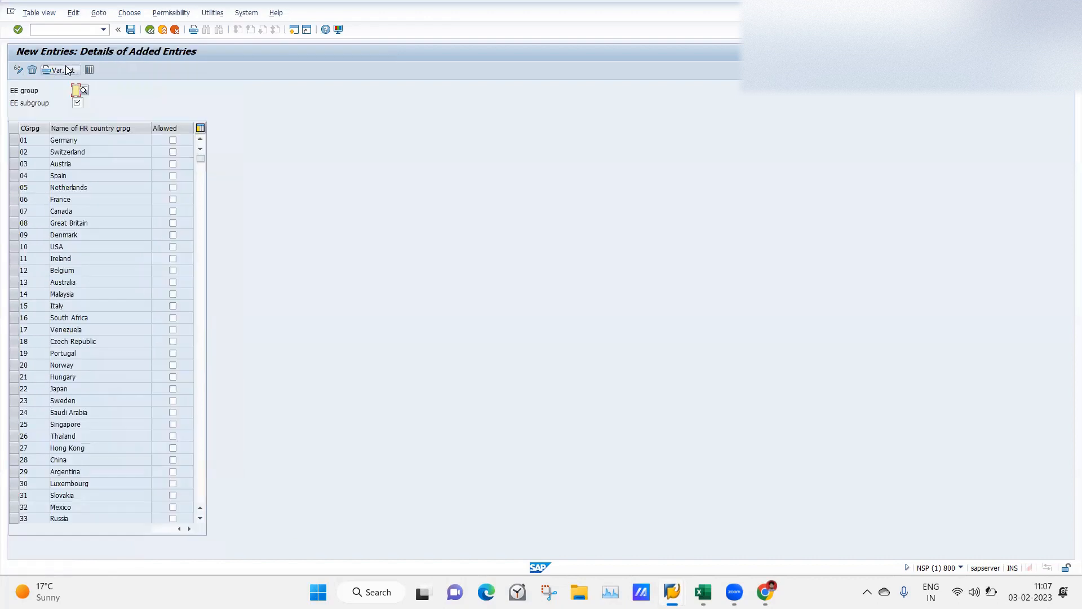
# Enter the employee group with subgroup L1, allow it for India, and save
pyautogui.write('3')
pyautogui.press('Tab')
pyautogui.write('L1')
pyautogui.press('Return')
pyautogui.click(202, 339)
pyautogui.click(173, 210)
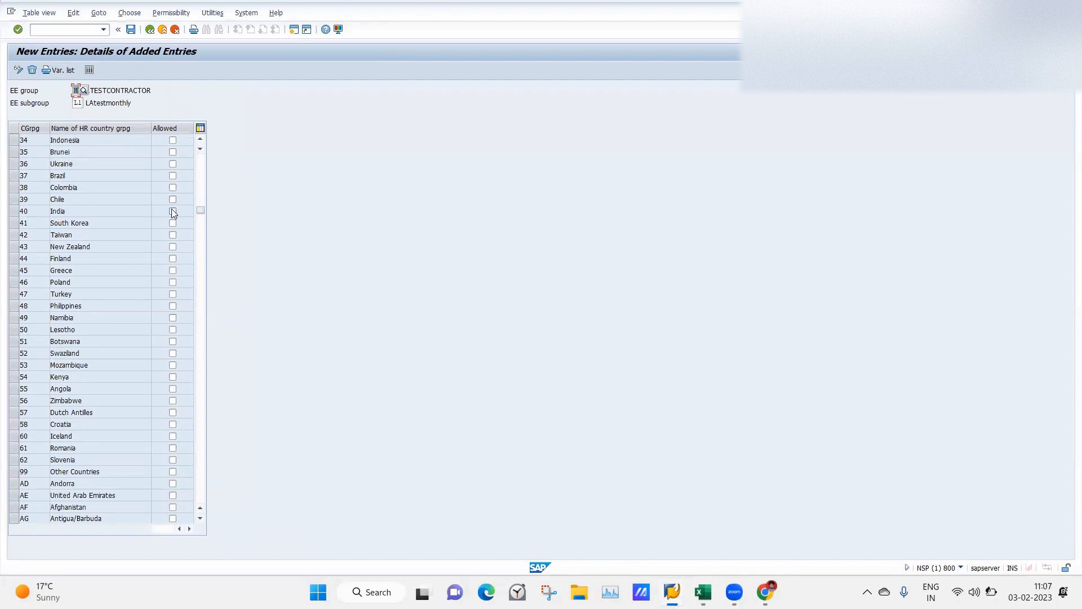
pyautogui.click(131, 30)
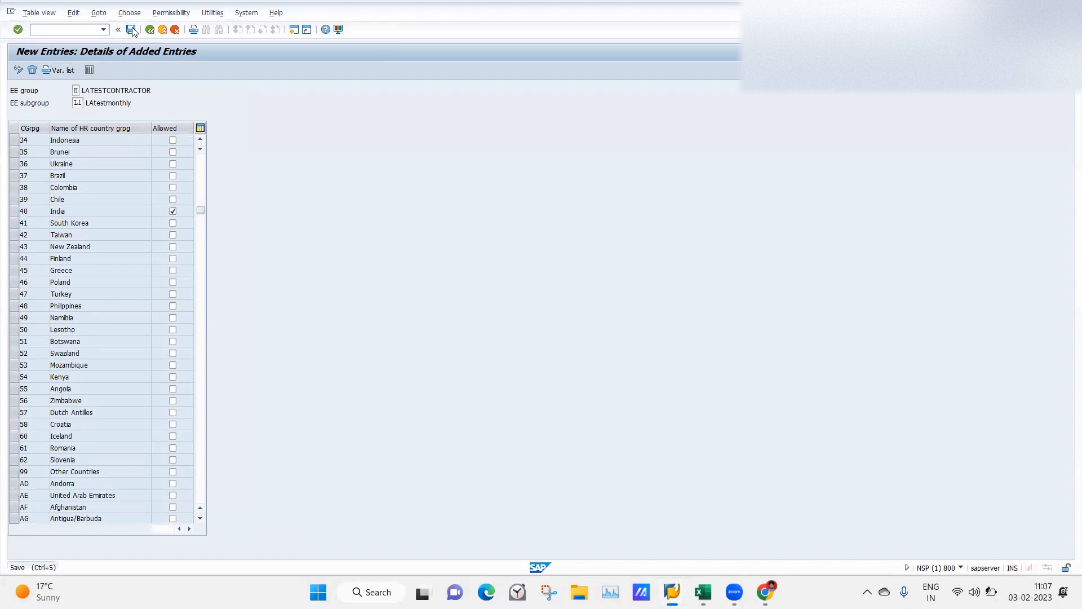
# Go back to the IMG tree and switch to the Excel class notes
pyautogui.click(149, 30)
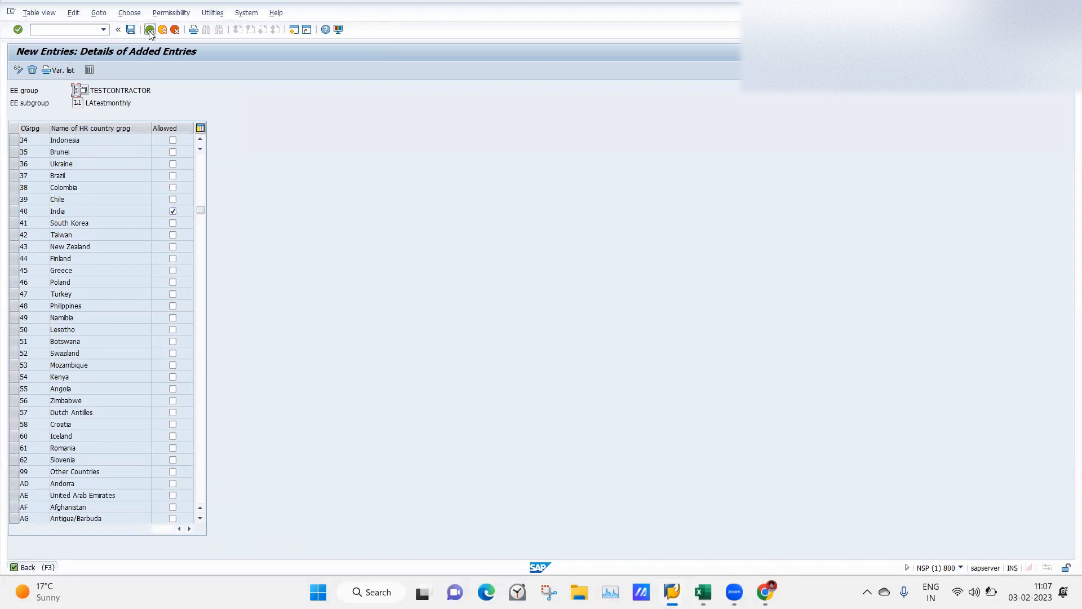
pyautogui.click(149, 30)
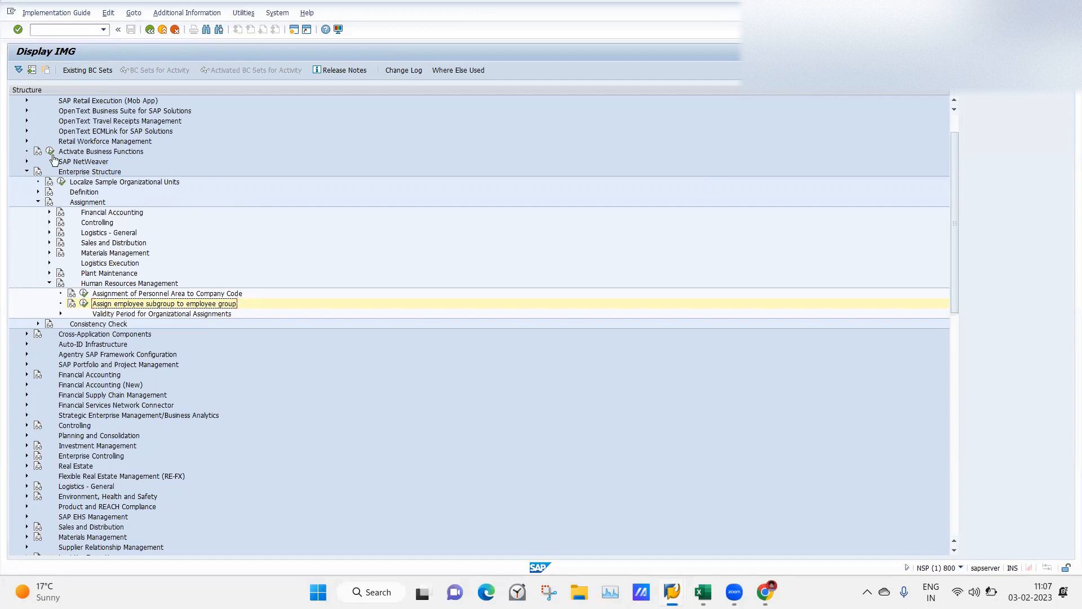
pyautogui.click(703, 592)
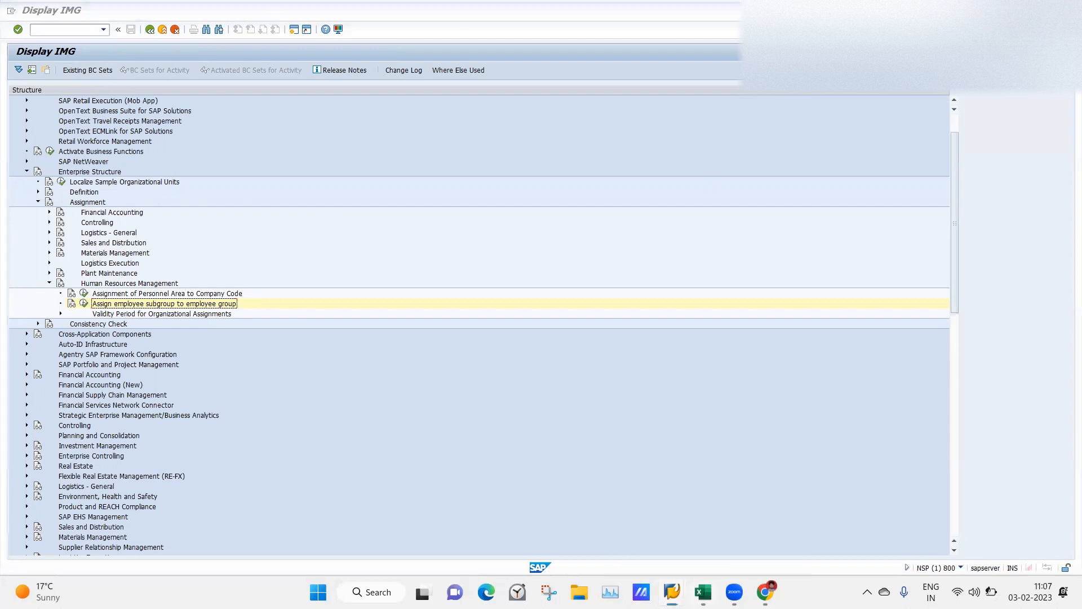
pyautogui.moveTo(1067, 139); pyautogui.dragTo(1067, 224)
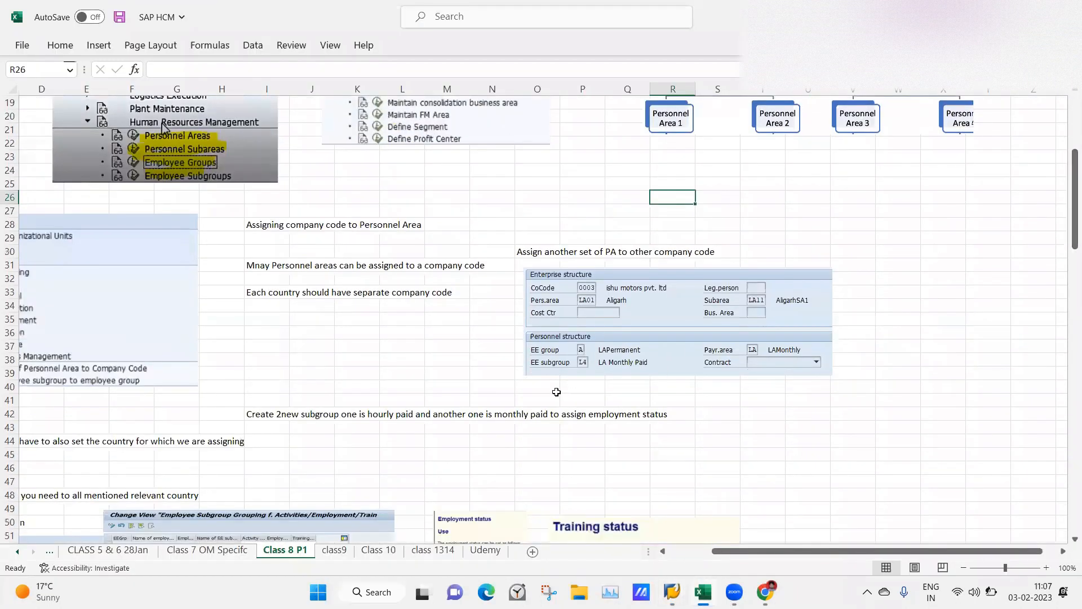
# Scroll the Class 8 P1 sheet to column A to read the employment status 2 and 1 notes
pyautogui.click(775, 351)
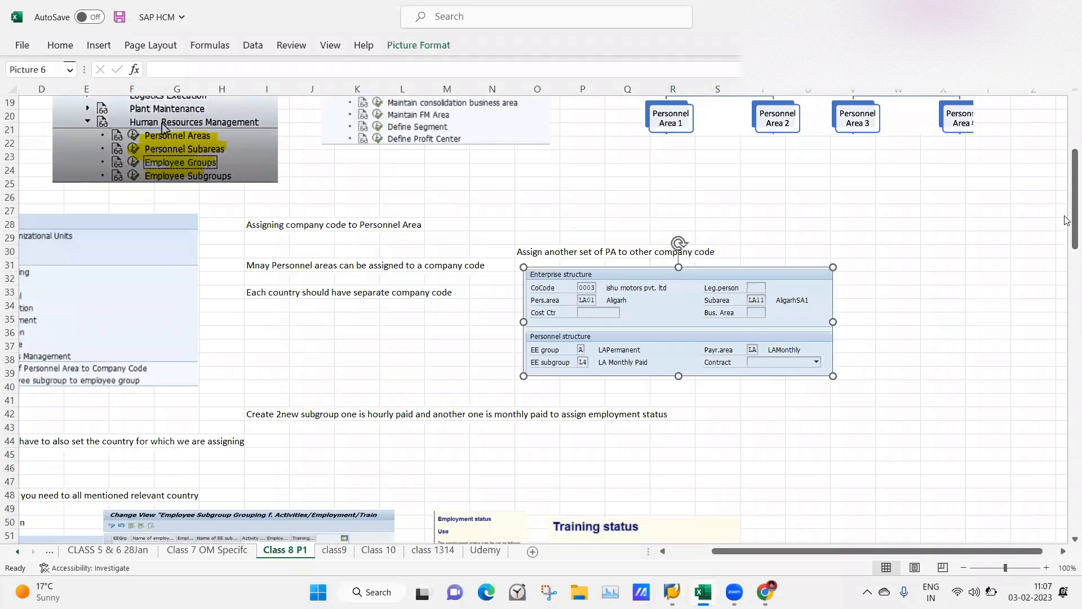
pyautogui.moveTo(1067, 167); pyautogui.dragTo(1067, 206)
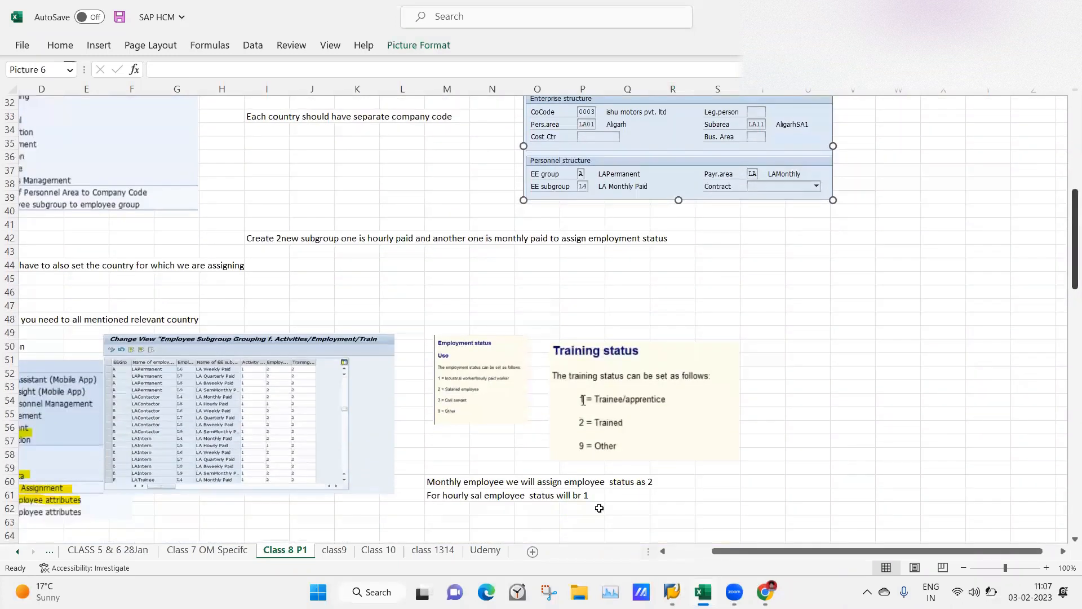
pyautogui.click(676, 551)
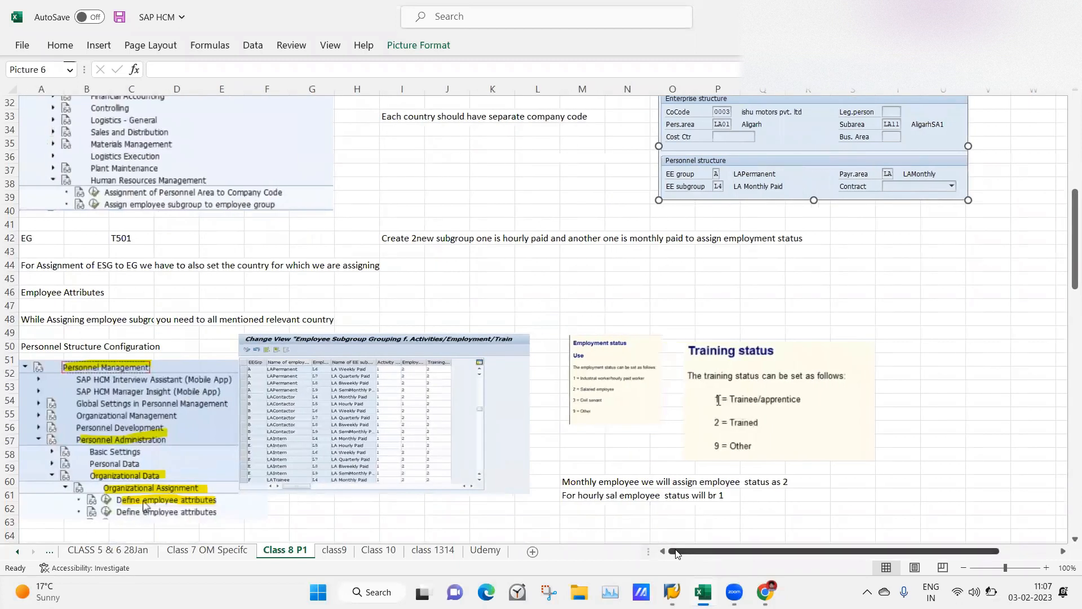
pyautogui.click(394, 299)
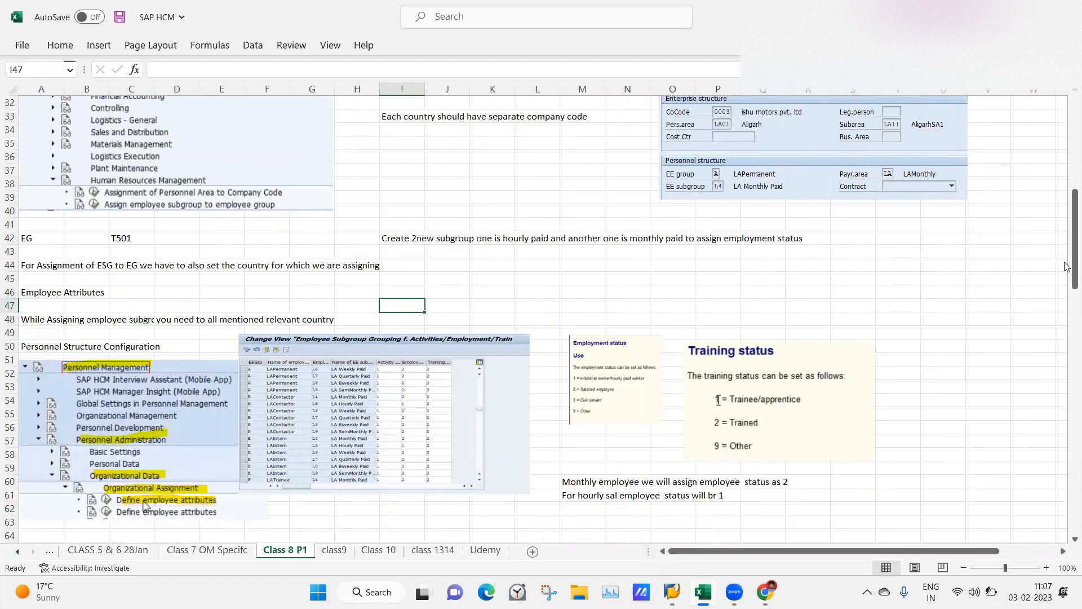
pyautogui.moveTo(1066, 265); pyautogui.dragTo(1065, 264)
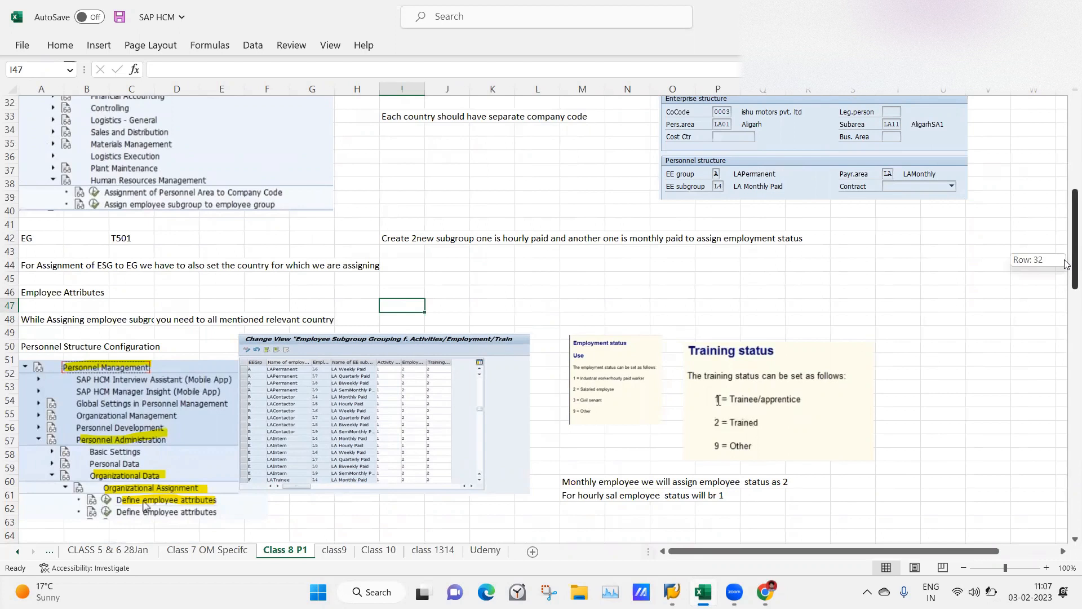
pyautogui.moveTo(1065, 264); pyautogui.dragTo(1066, 264)
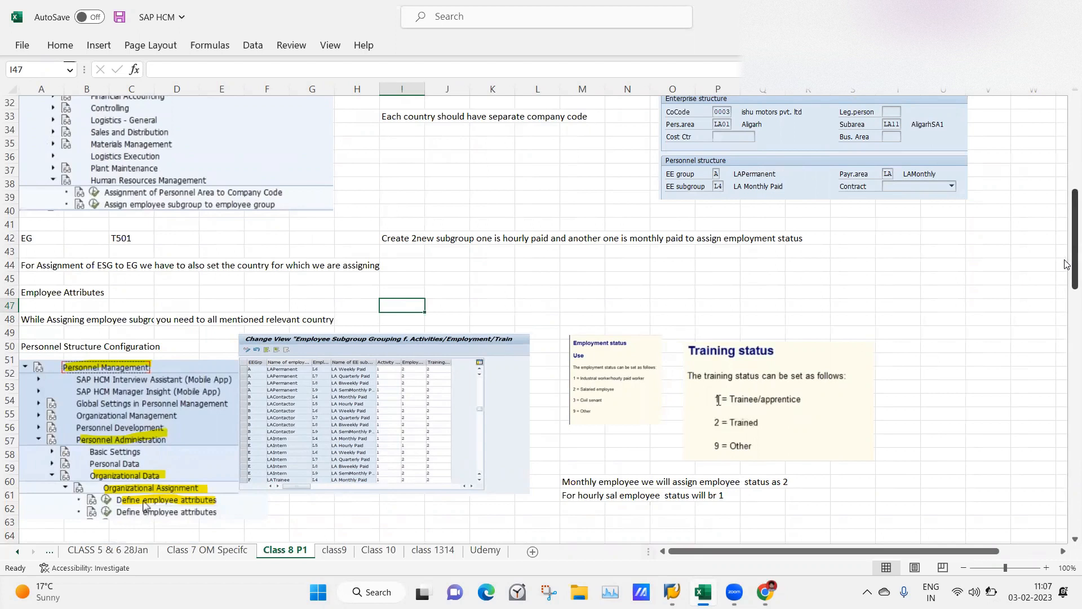
pyautogui.moveTo(1066, 265); pyautogui.dragTo(1066, 270)
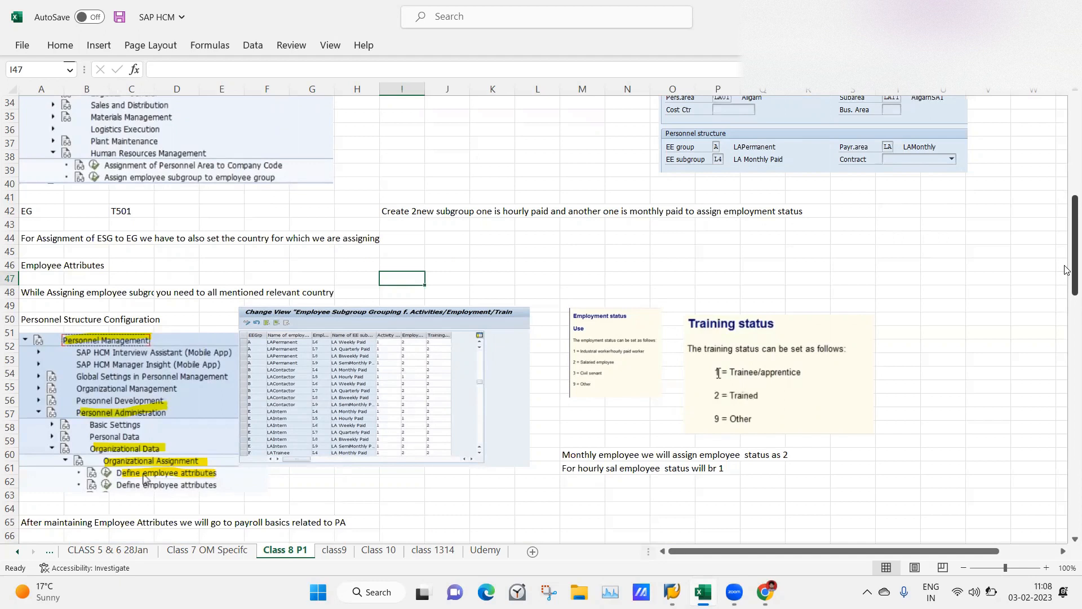
# Scroll to the Payroll Area notes on pay frequency and geographical location in row 80, selecting T80
pyautogui.moveTo(1067, 270); pyautogui.dragTo(1066, 371)
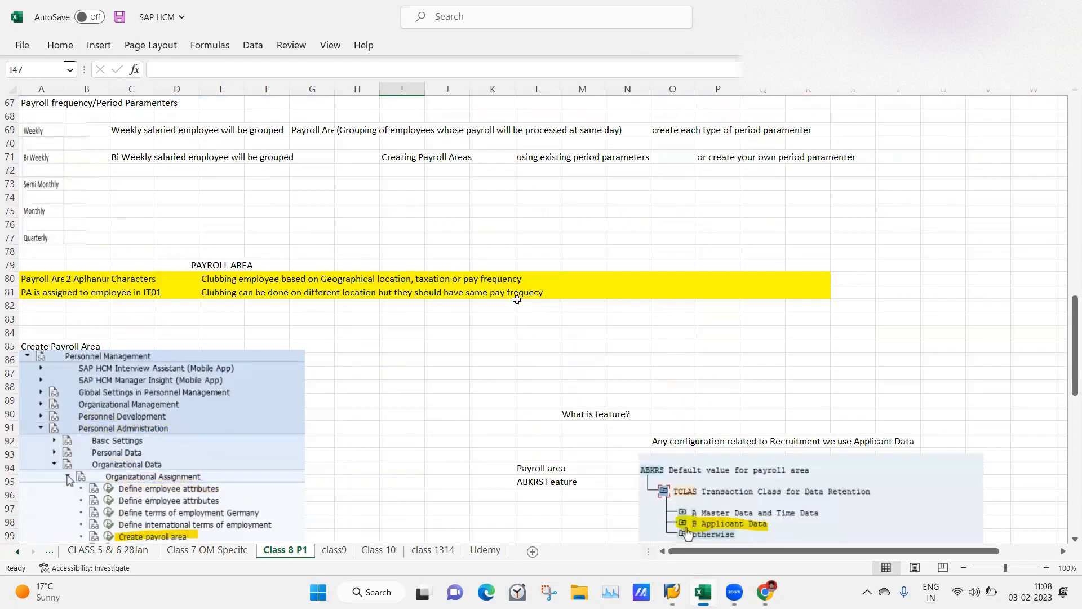
pyautogui.click(327, 311)
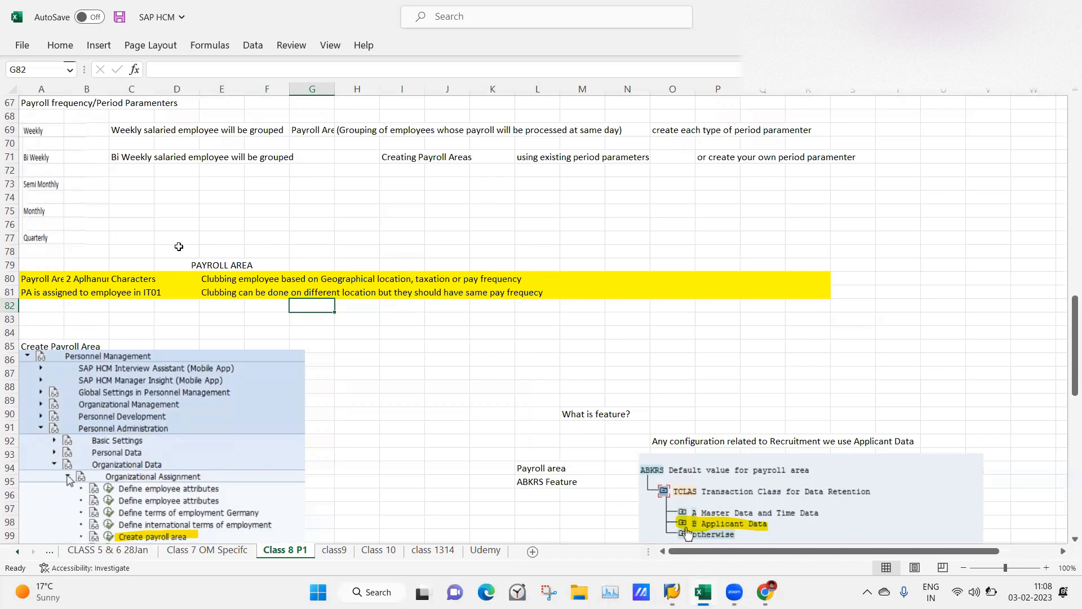
pyautogui.click(180, 248)
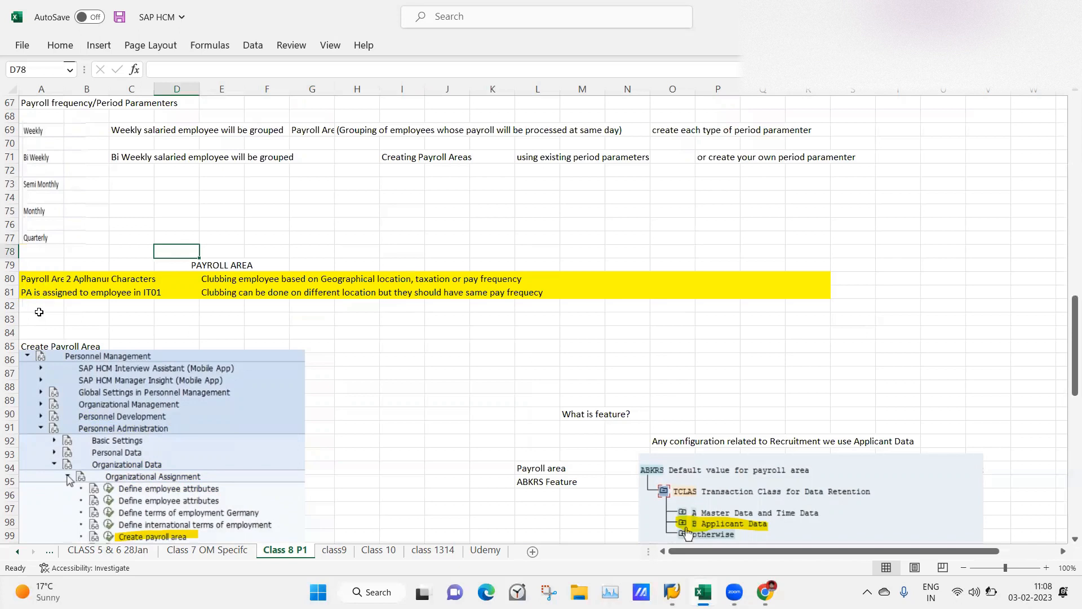
pyautogui.click(314, 213)
pyautogui.moveTo(1067, 318); pyautogui.dragTo(1067, 329)
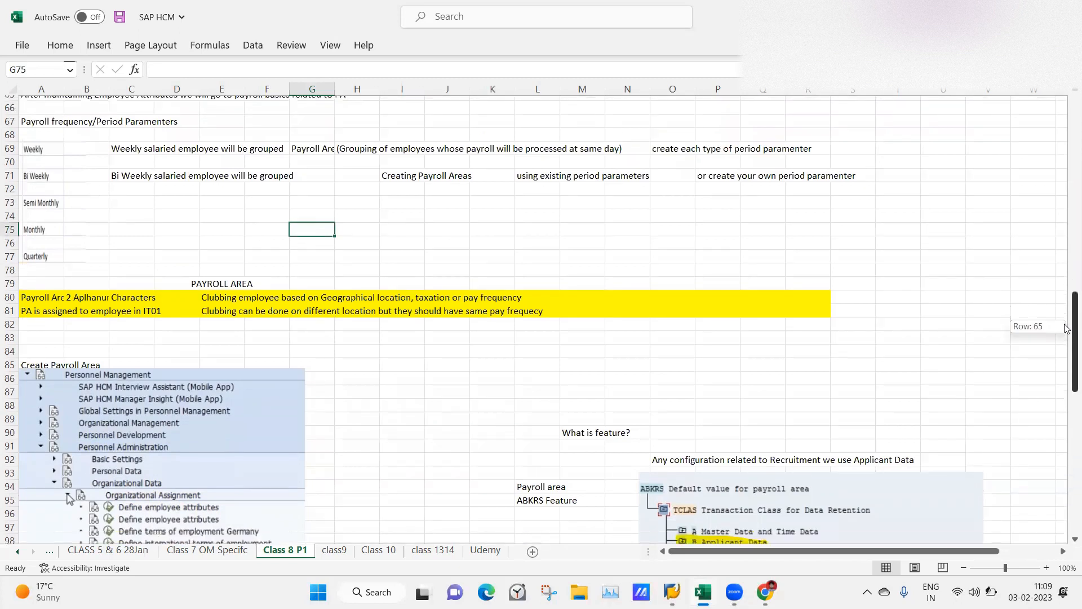
pyautogui.click(475, 290)
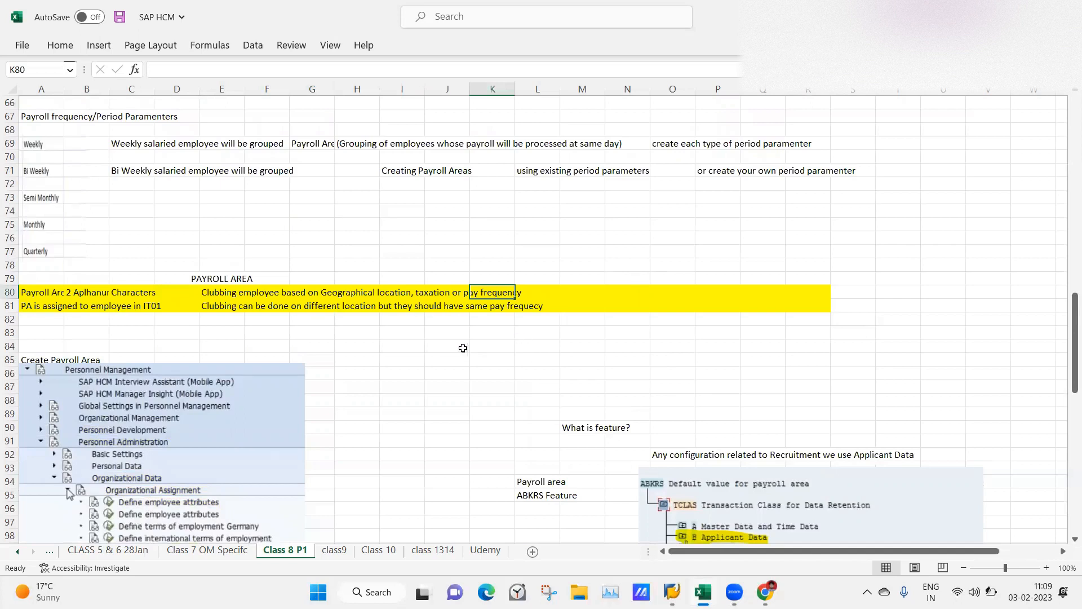
pyautogui.click(350, 292)
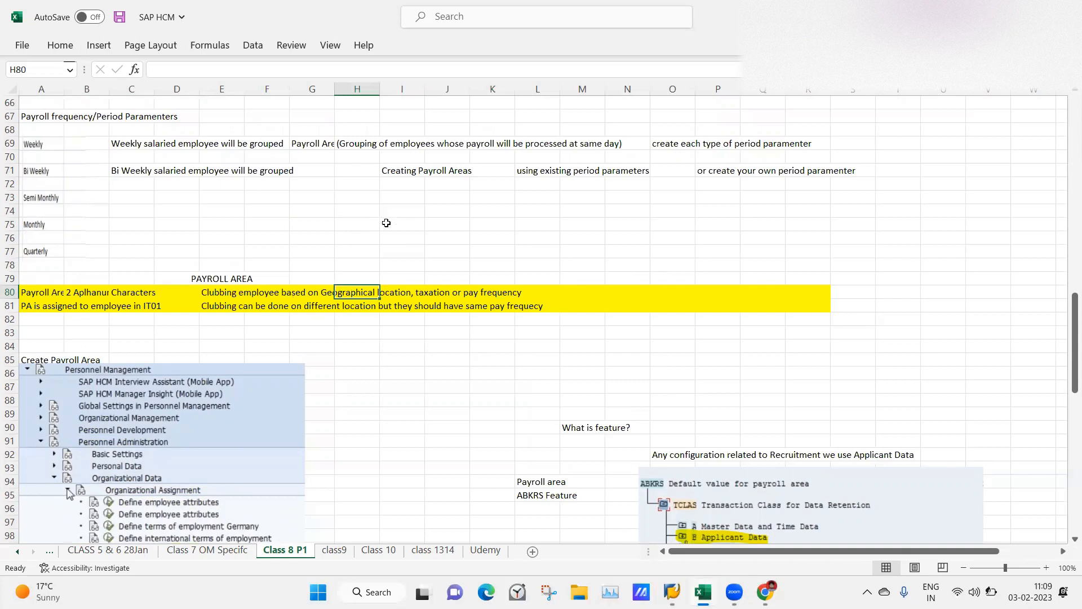
pyautogui.click(426, 294)
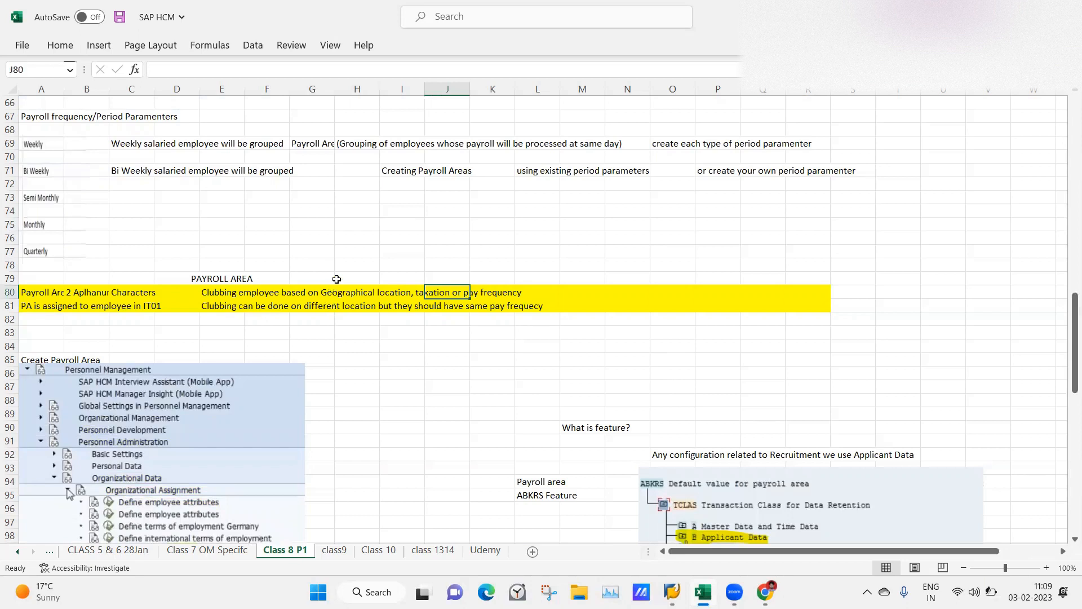
pyautogui.click(338, 290)
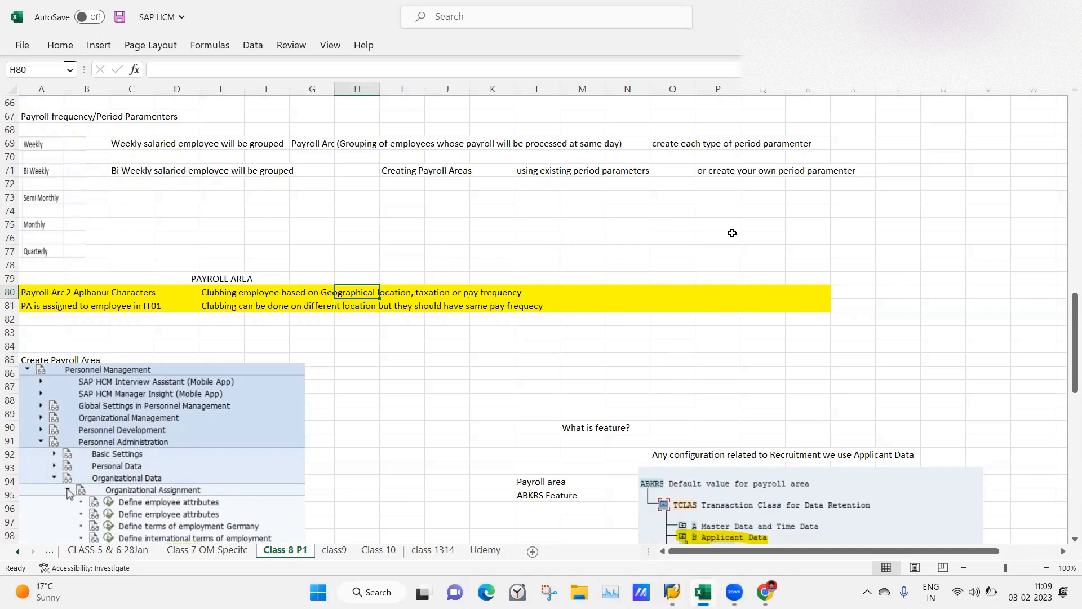
pyautogui.click(889, 294)
# Enter the note BC in cell T80 beside the payroll area rows
pyautogui.write('BC')
pyautogui.click(587, 327)
pyautogui.click(904, 285)
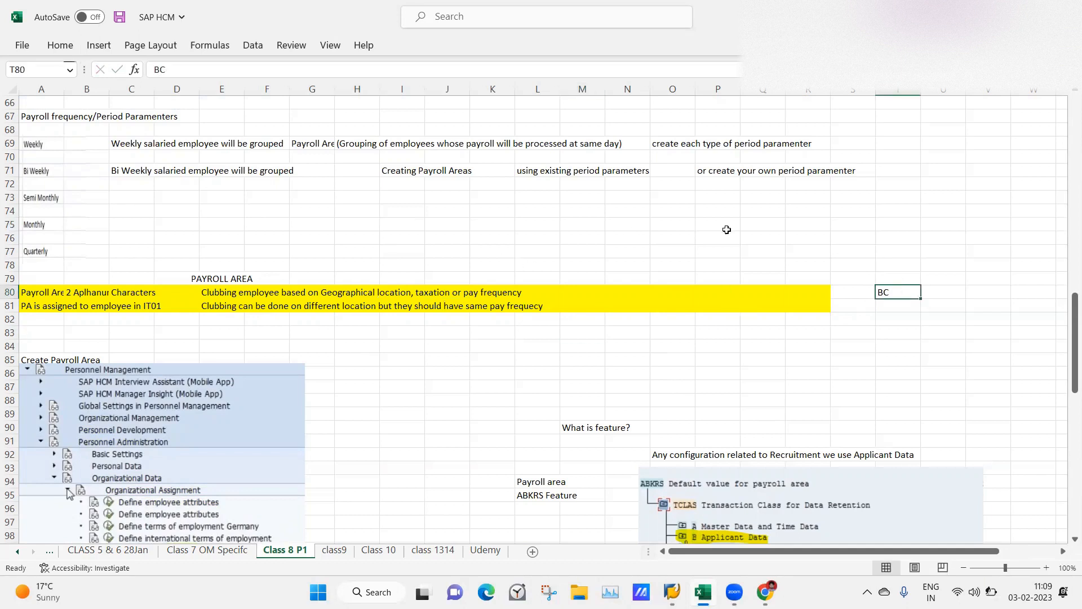
pyautogui.click(955, 300)
pyautogui.click(881, 292)
# Compare the row 80 geographical location wording against the BC note in T80
pyautogui.click(629, 237)
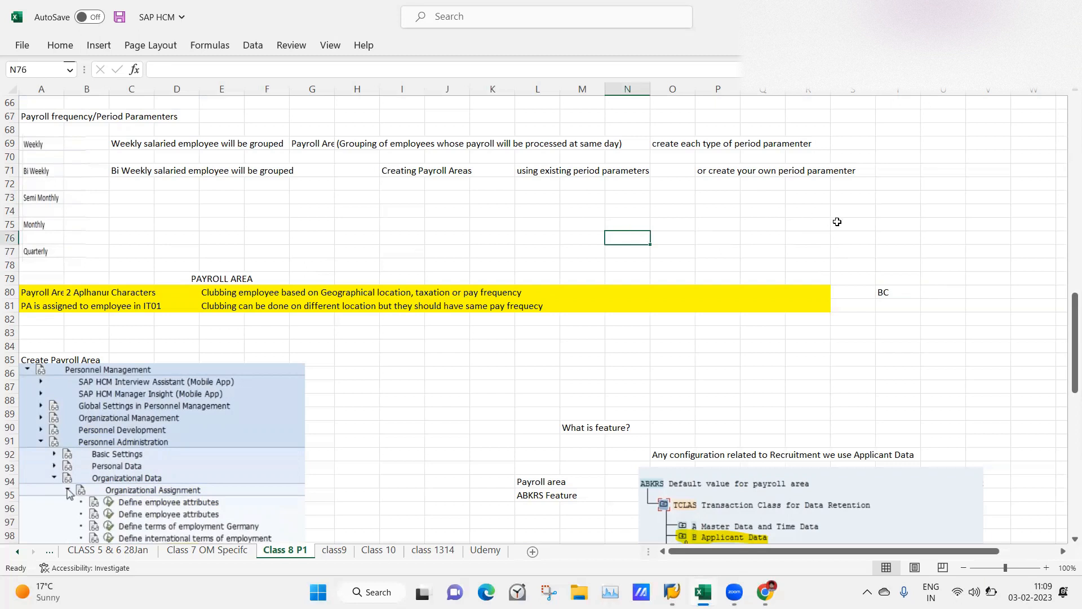
pyautogui.press('Right')
pyautogui.press('Right')
pyautogui.press('Right')
pyautogui.press('Right')
pyautogui.press('Right')
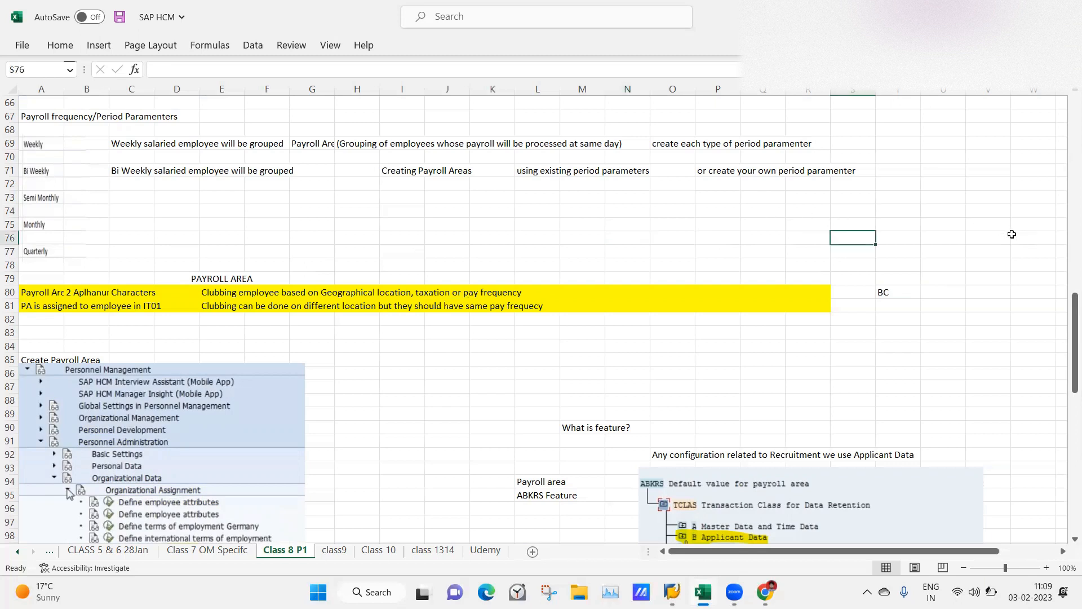
pyautogui.click(374, 263)
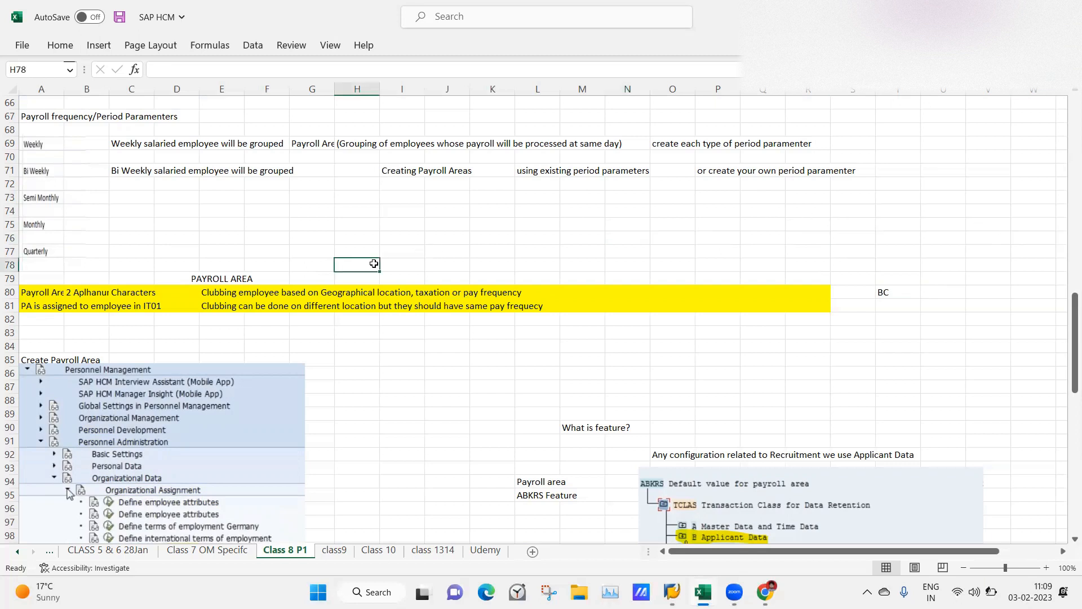
pyautogui.click(378, 293)
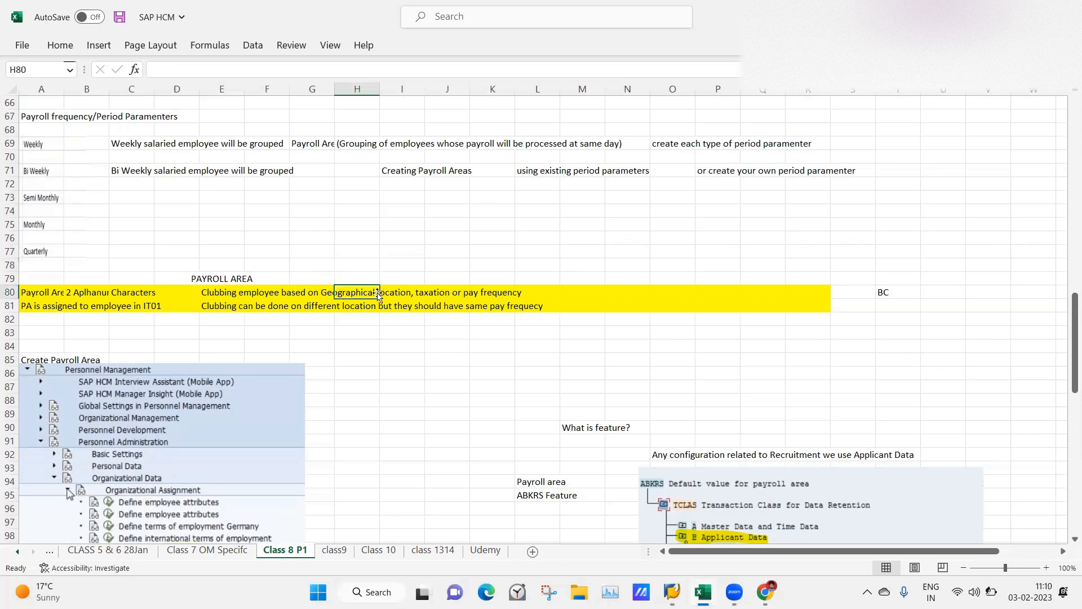
pyautogui.click(616, 255)
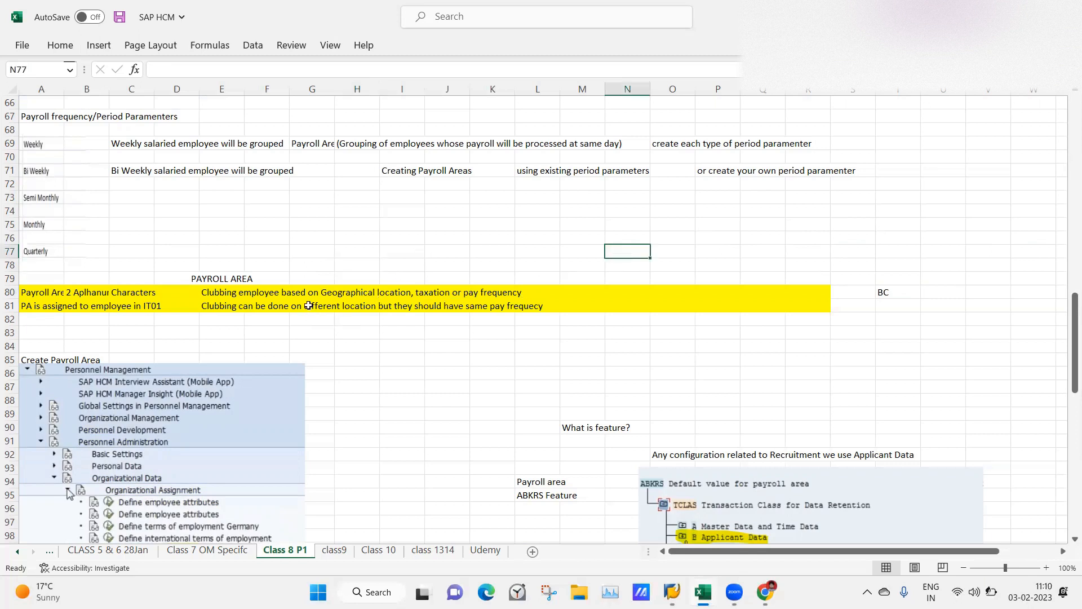
pyautogui.click(347, 288)
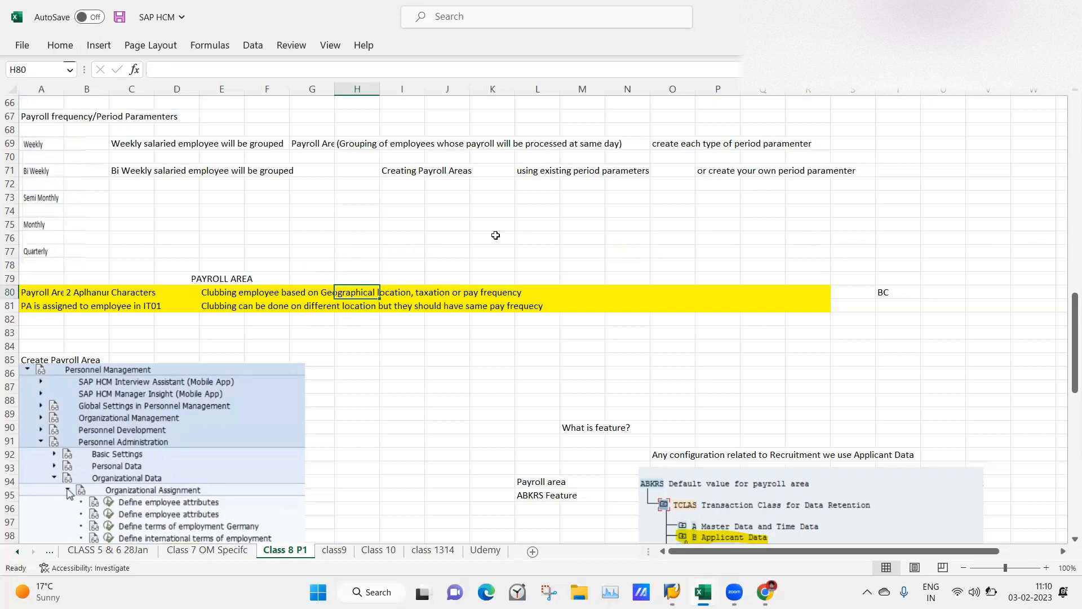
pyautogui.click(906, 293)
# Widen column A to 12.44 so the Payroll Area label shows in full
pyautogui.click(637, 241)
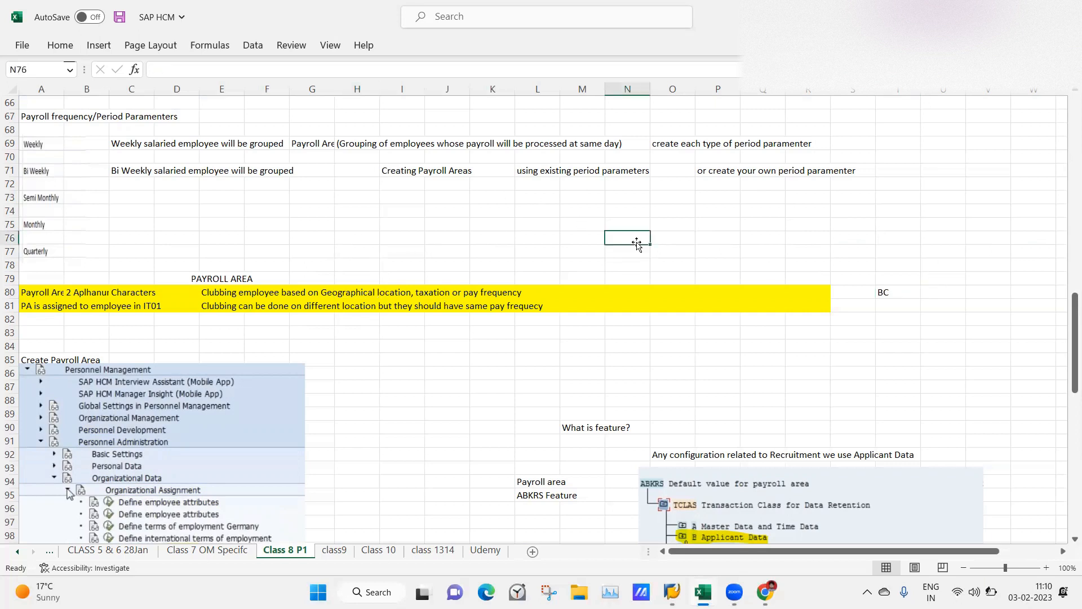
pyautogui.click(445, 257)
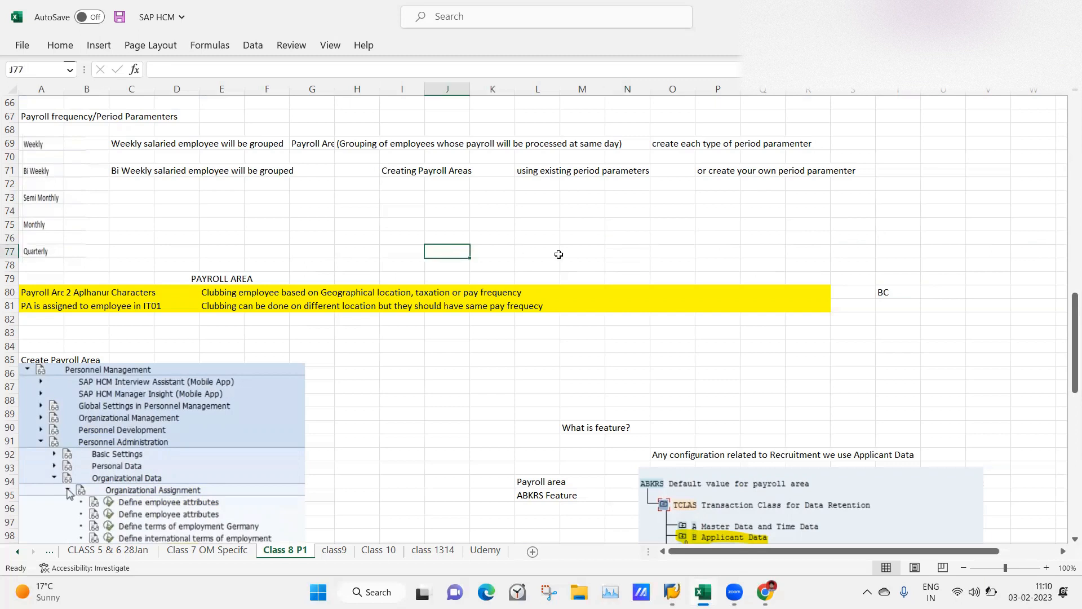
pyautogui.click(558, 254)
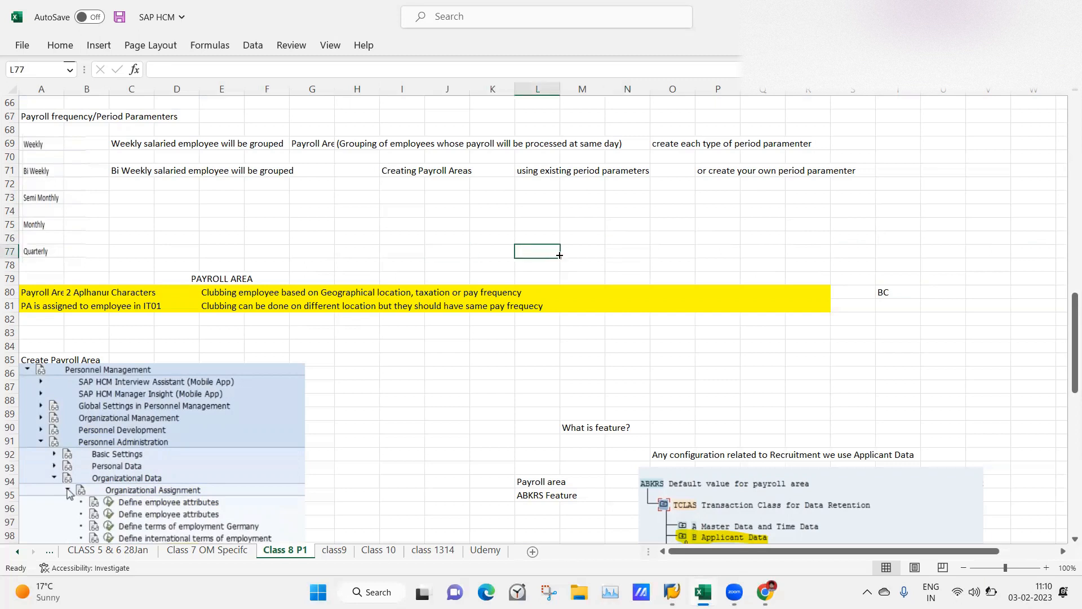
pyautogui.click(315, 246)
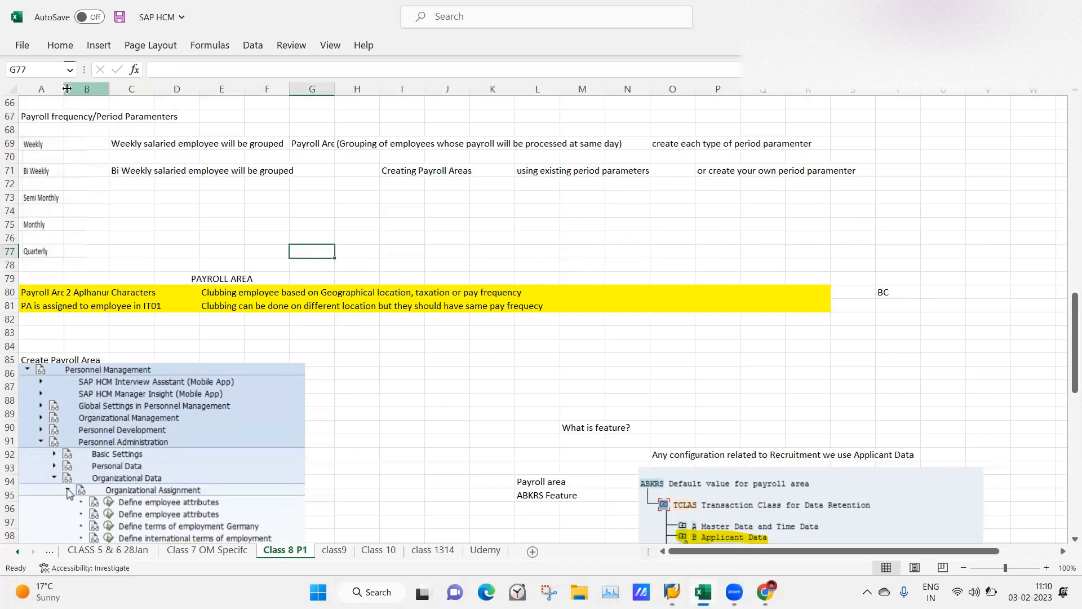
pyautogui.moveTo(64, 89); pyautogui.dragTo(88, 89)
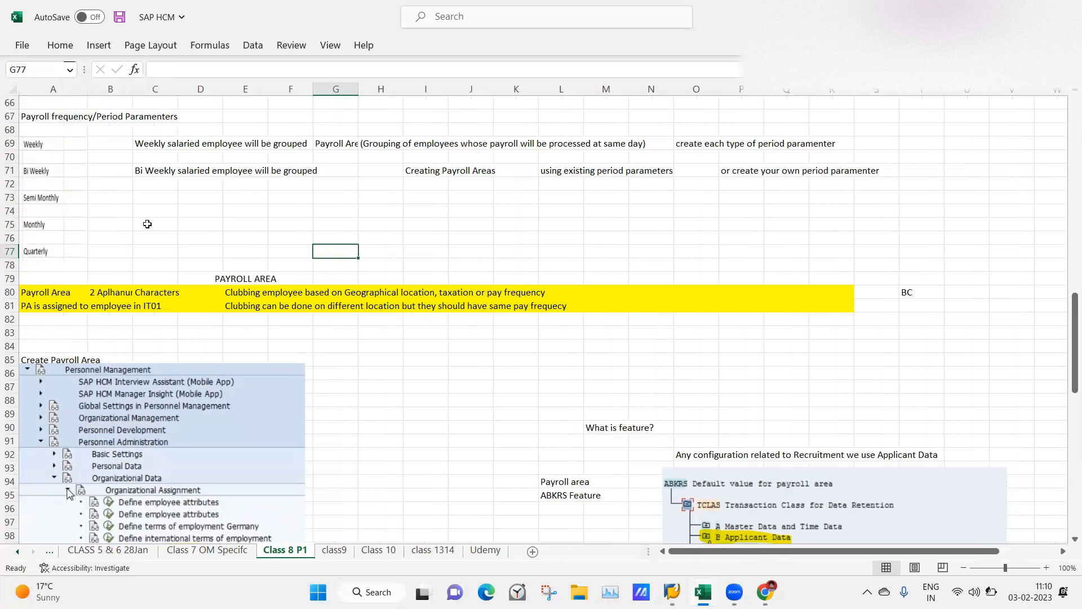
pyautogui.click(158, 277)
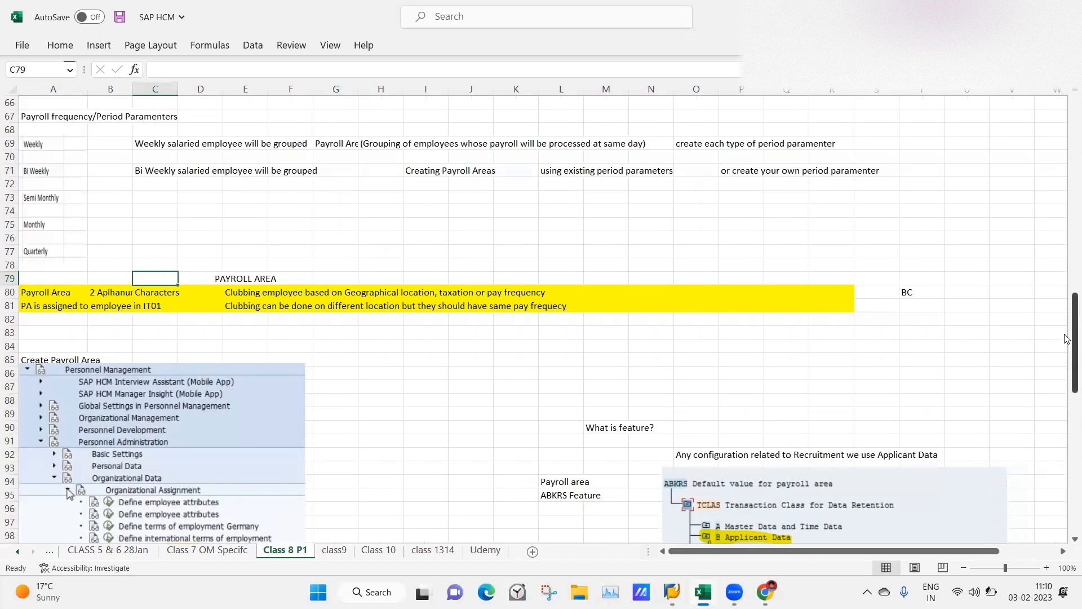
# Review notes giving monthly-paid subgroups employment status 2 and hourly-paid status 1, then return to Display IMG
pyautogui.moveTo(1066, 338); pyautogui.dragTo(1067, 268)
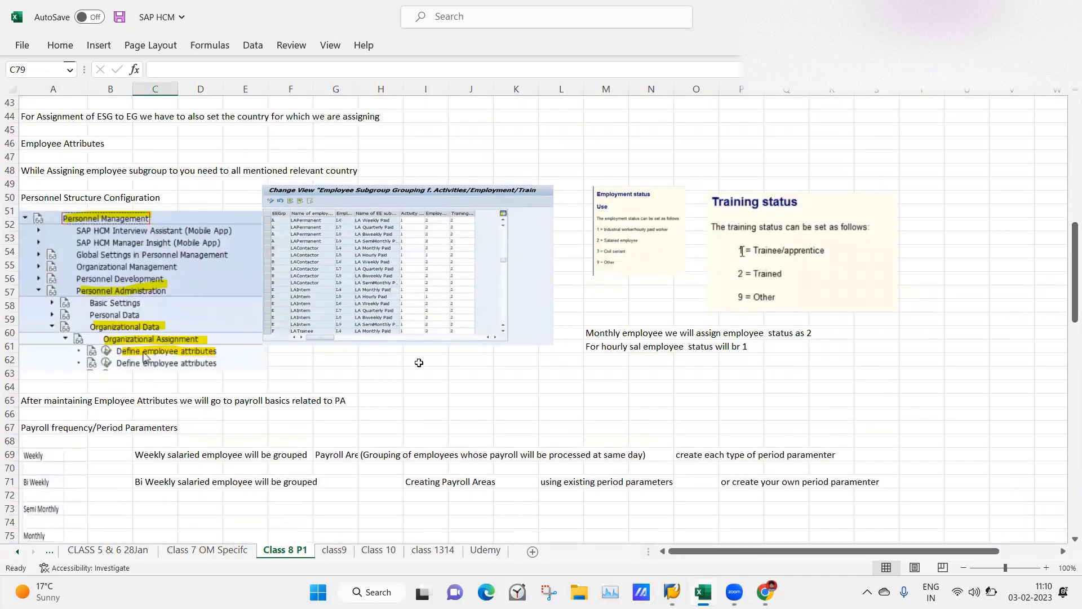
pyautogui.moveTo(1067, 296); pyautogui.dragTo(1066, 204)
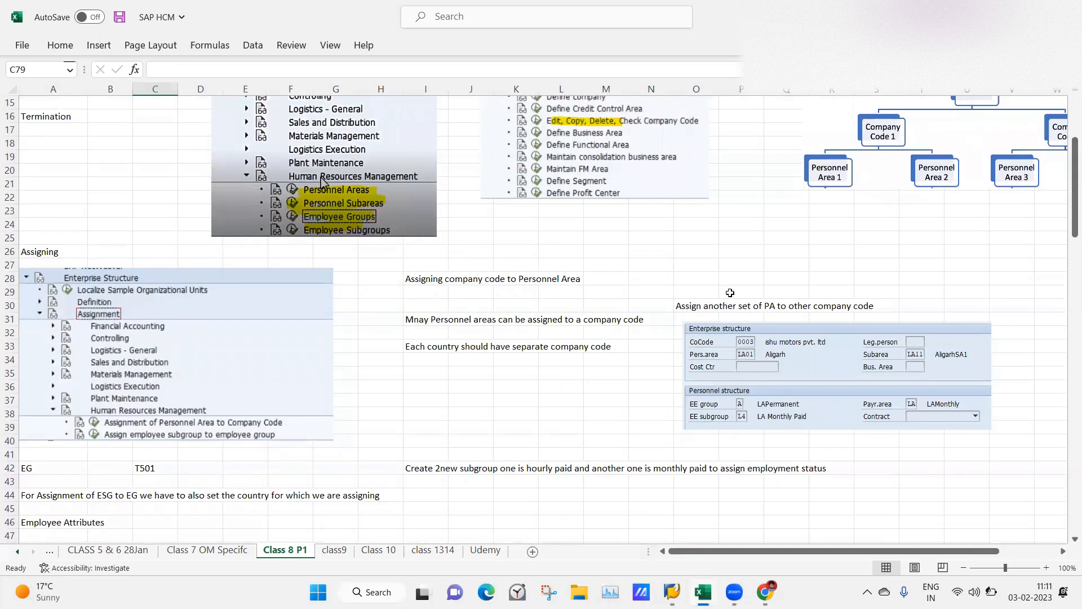
pyautogui.moveTo(1067, 210); pyautogui.dragTo(1067, 294)
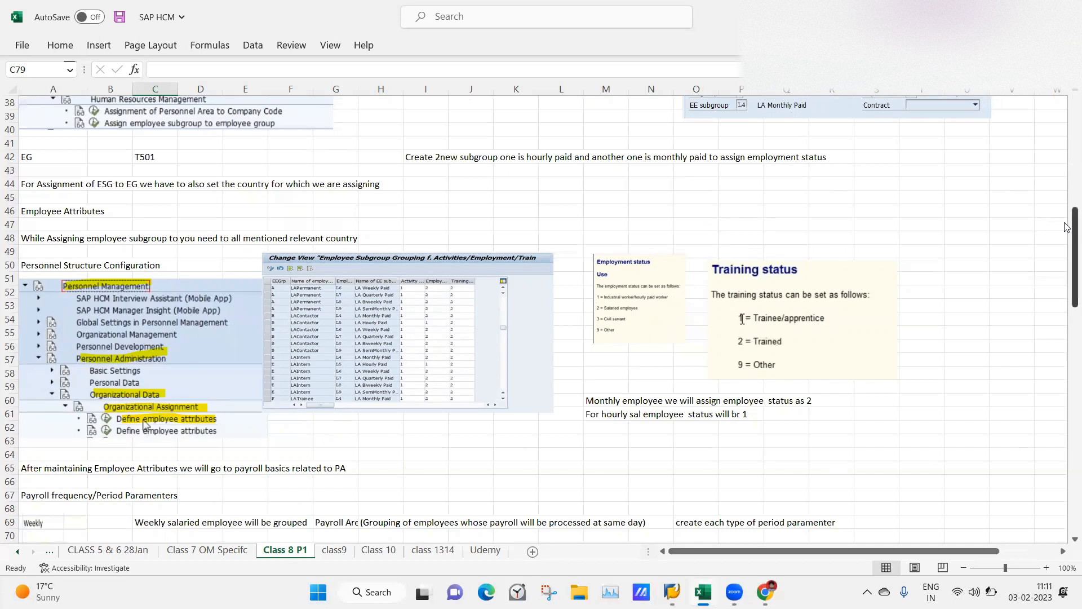
pyautogui.scroll(-1, 1067, 227)
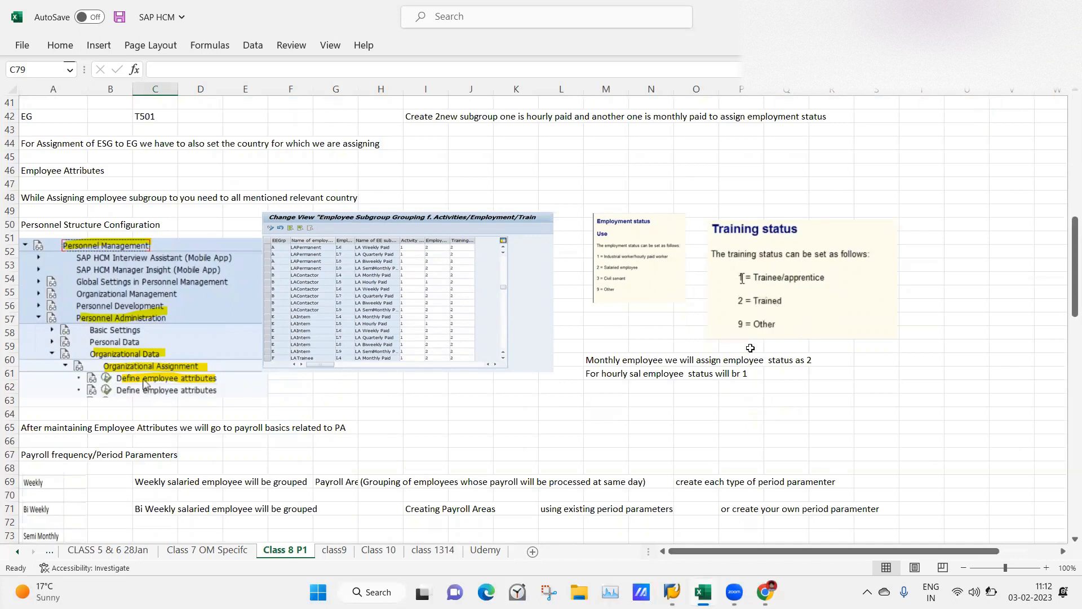
pyautogui.click(644, 307)
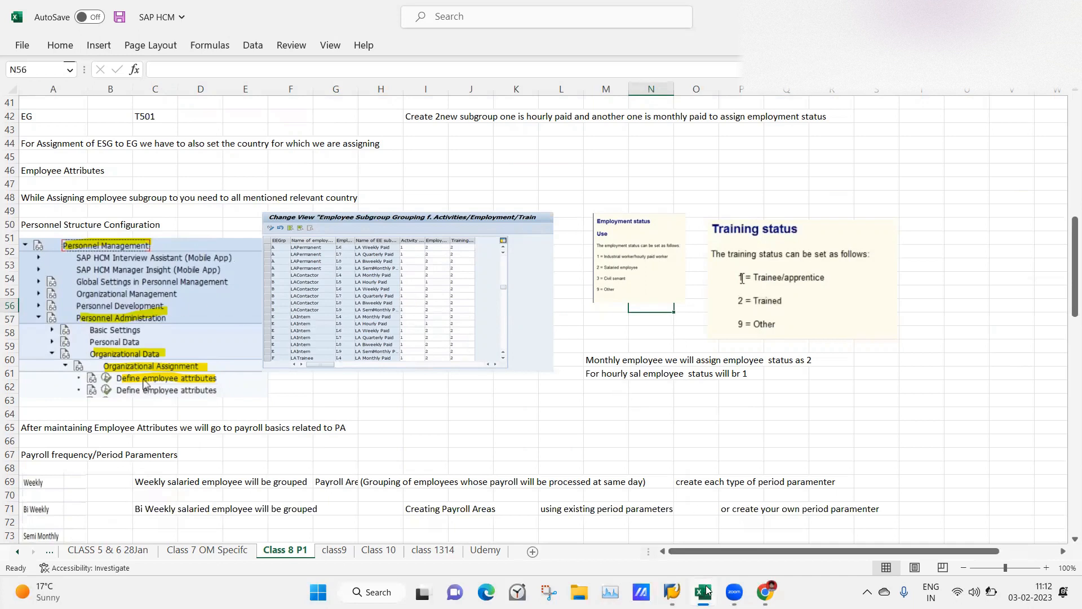
pyautogui.moveTo(672, 592)
pyautogui.click(624, 530)
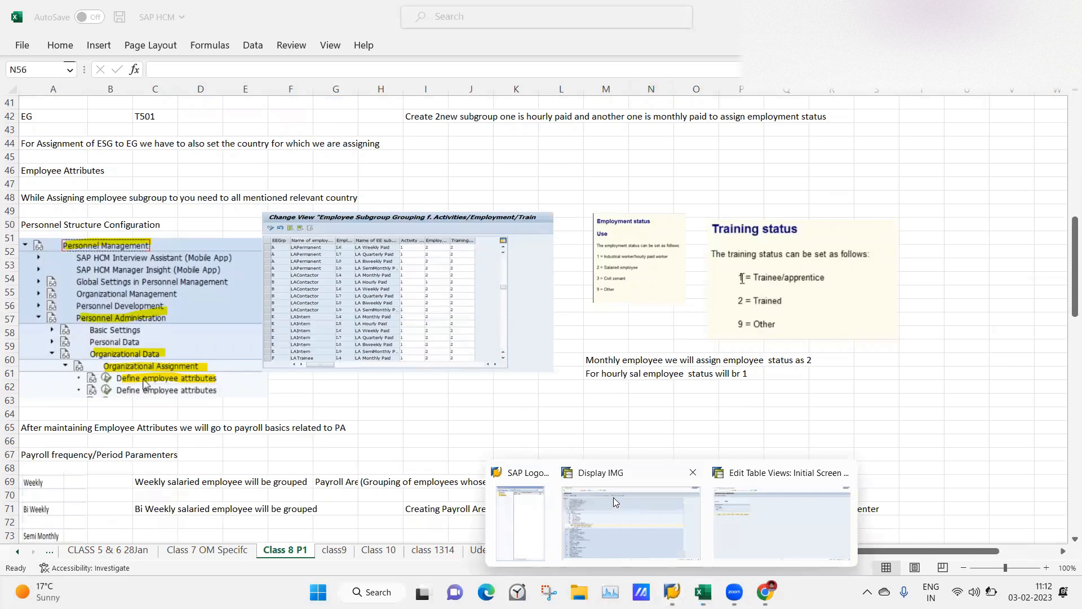
# Collapse Enterprise Structure and expand Personnel Administration and its Basic Settings in the IMG tree
pyautogui.click(615, 501)
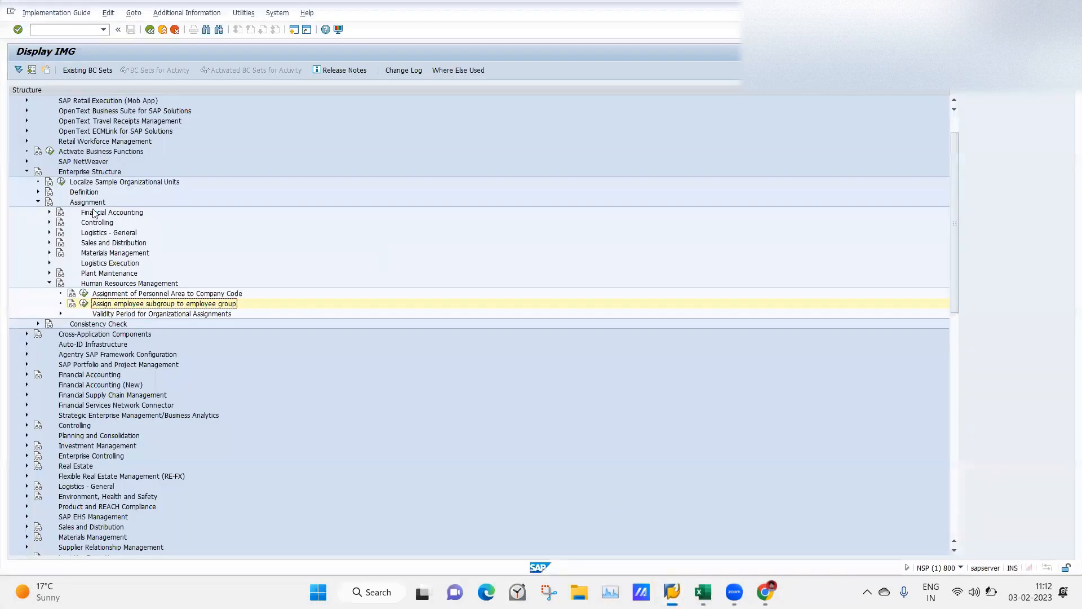
pyautogui.click(26, 171)
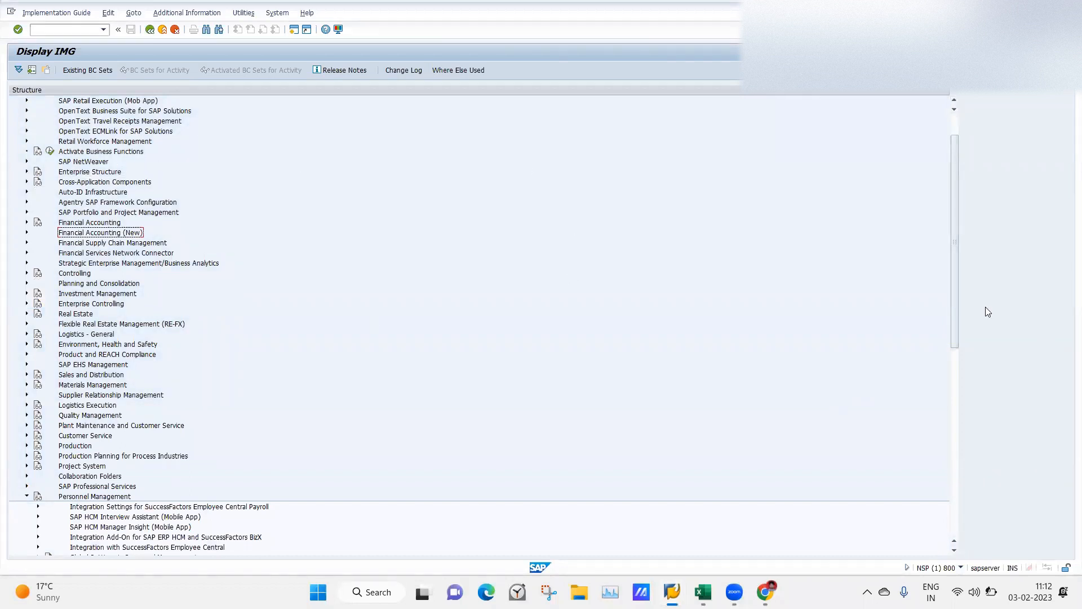
pyautogui.moveTo(950, 298); pyautogui.dragTo(947, 403)
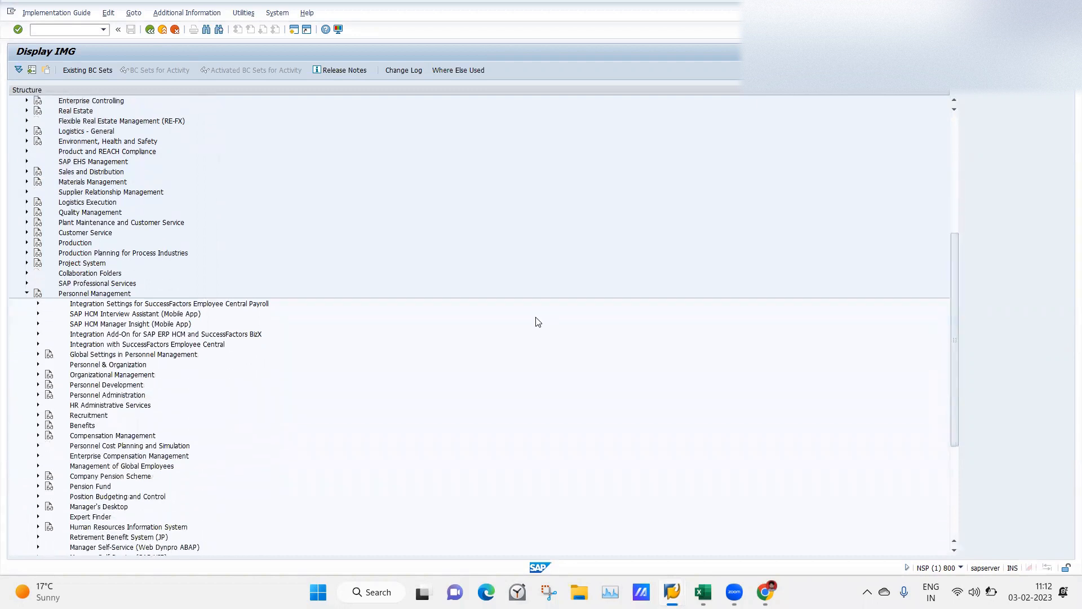
pyautogui.click(39, 395)
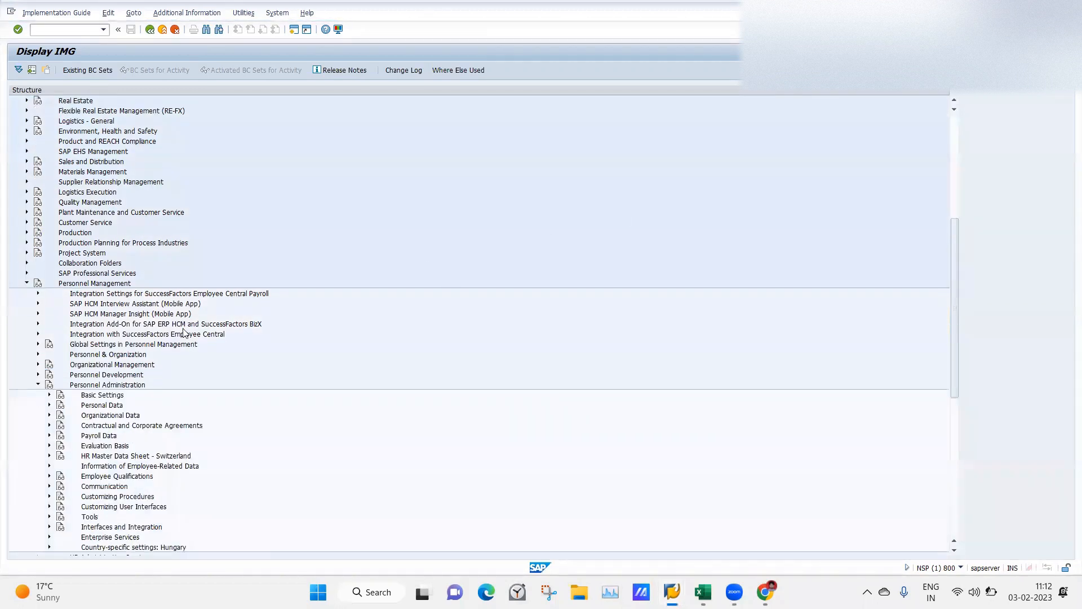
pyautogui.click(49, 395)
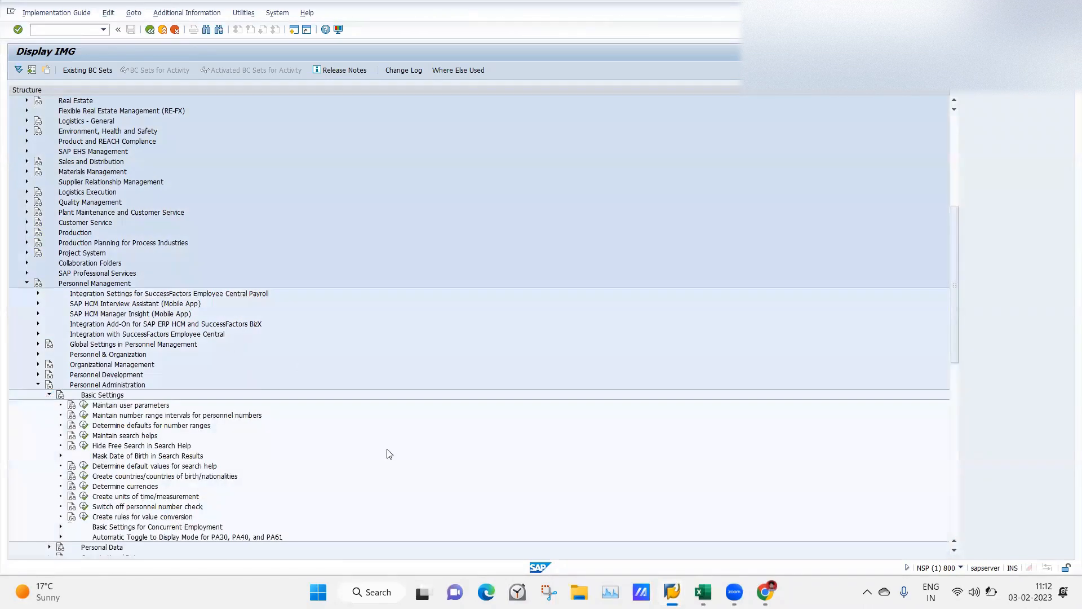
# Expand Organizational Data > Organizational Assignment and execute Define employee attributes
pyautogui.click(704, 592)
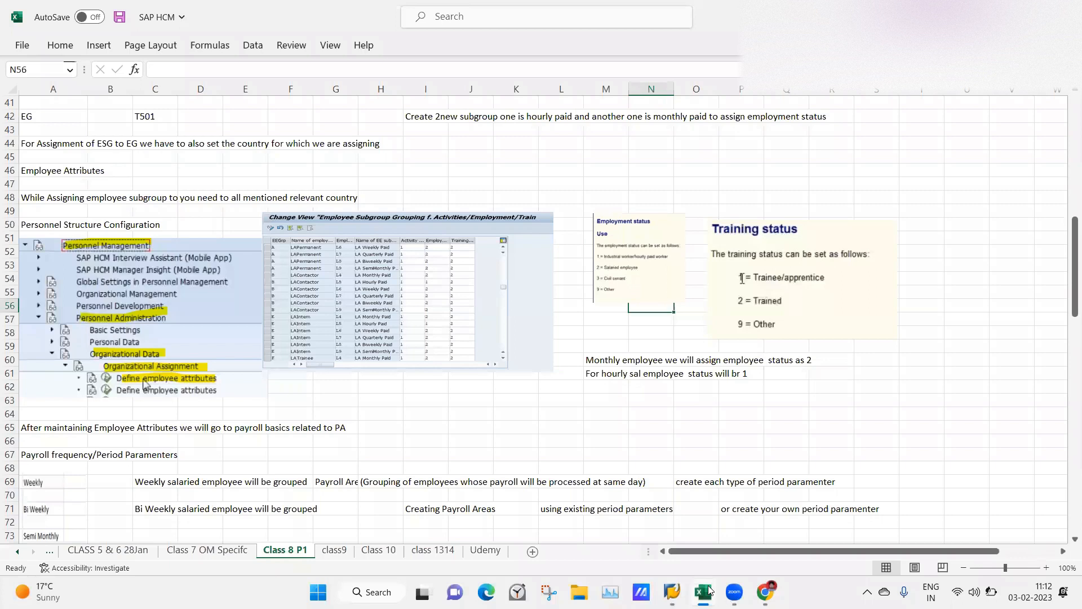
pyautogui.click(709, 590)
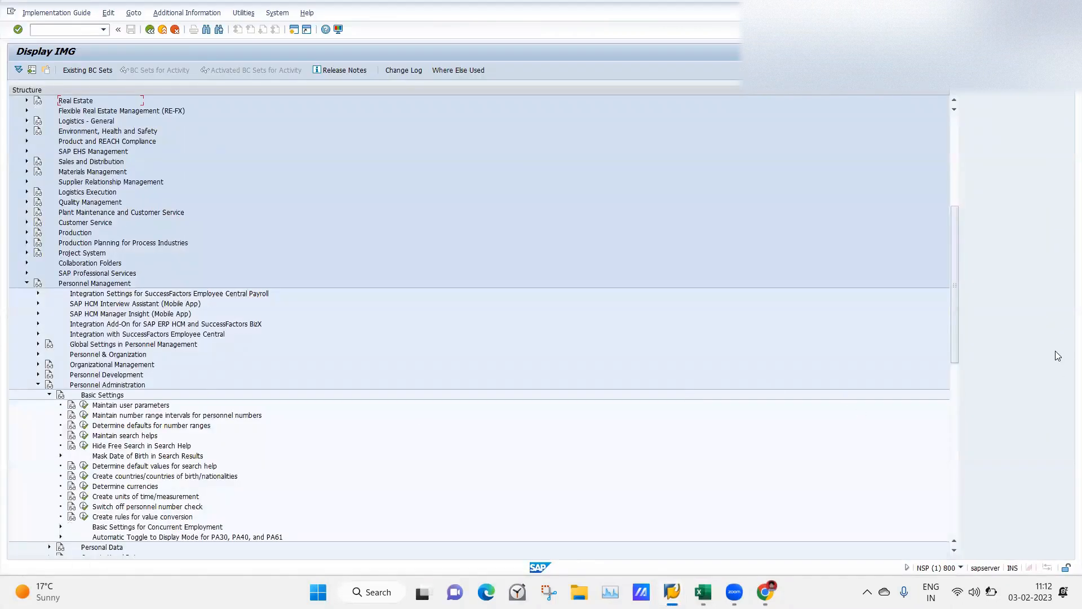
pyautogui.moveTo(955, 327); pyautogui.dragTo(950, 361)
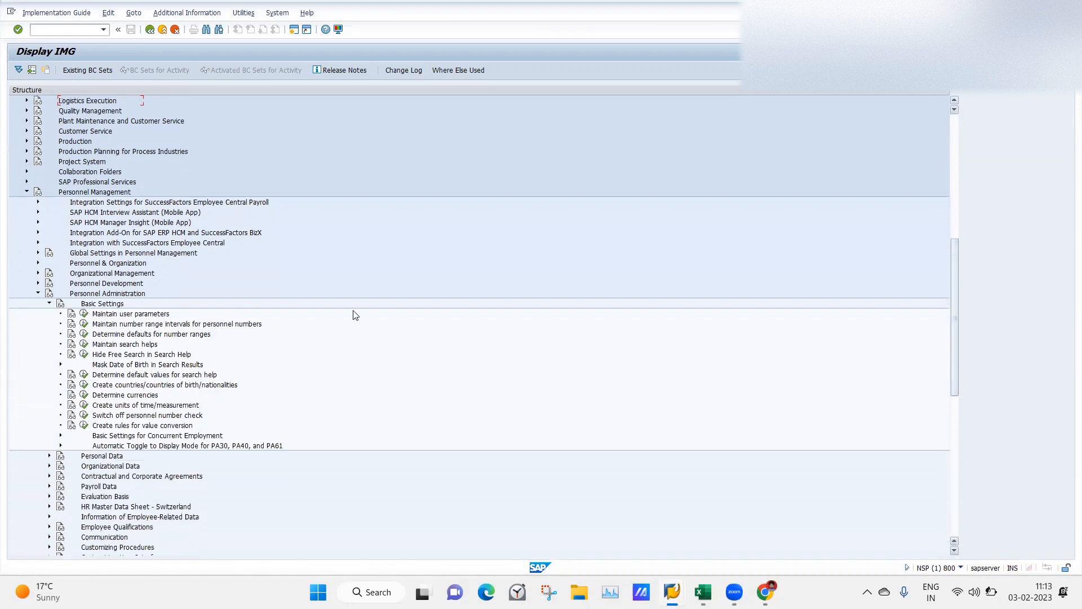
pyautogui.click(48, 304)
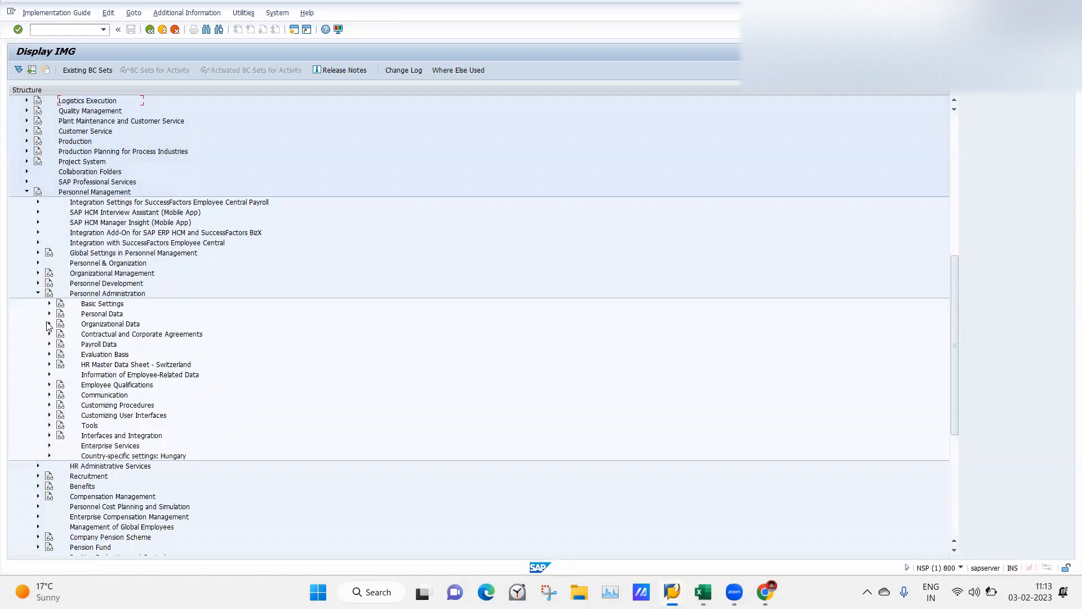
pyautogui.click(49, 324)
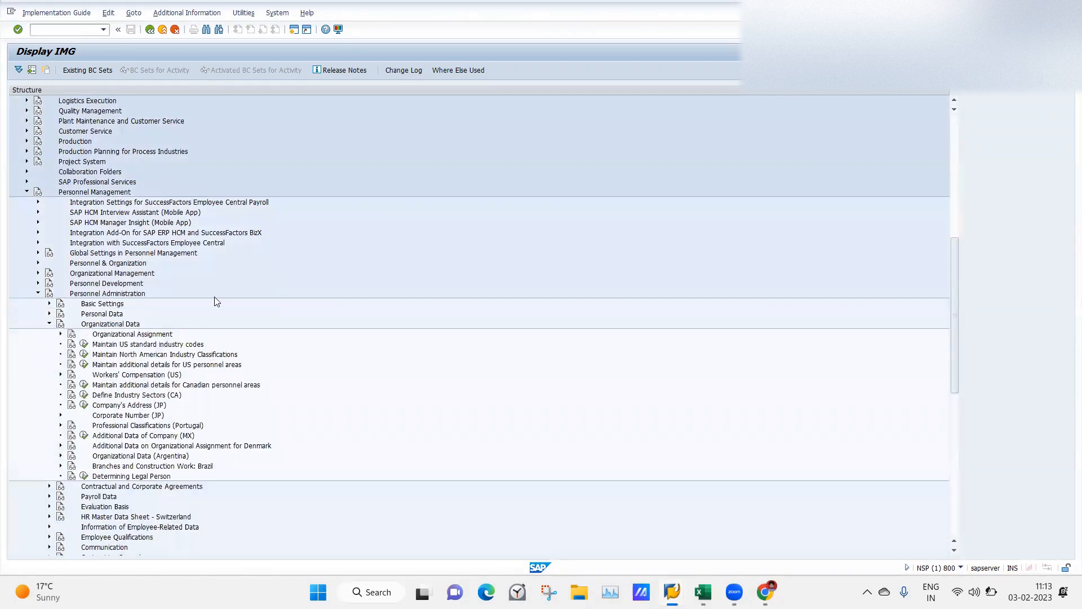
pyautogui.click(60, 334)
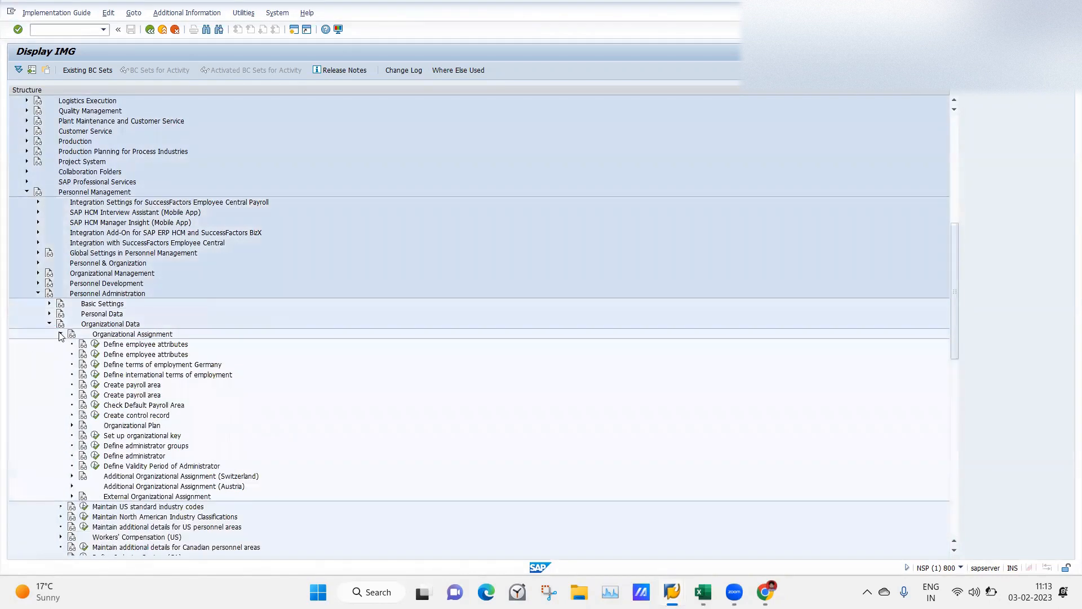
pyautogui.click(96, 345)
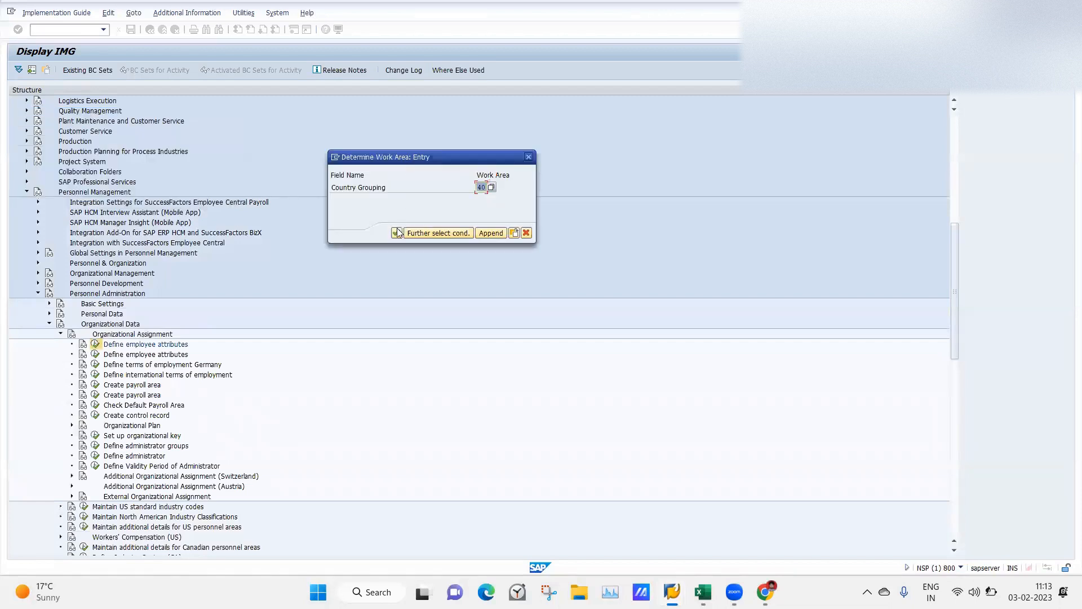
# Confirm work area 40 and position the subgroup grouping table at EE group E
pyautogui.click(397, 232)
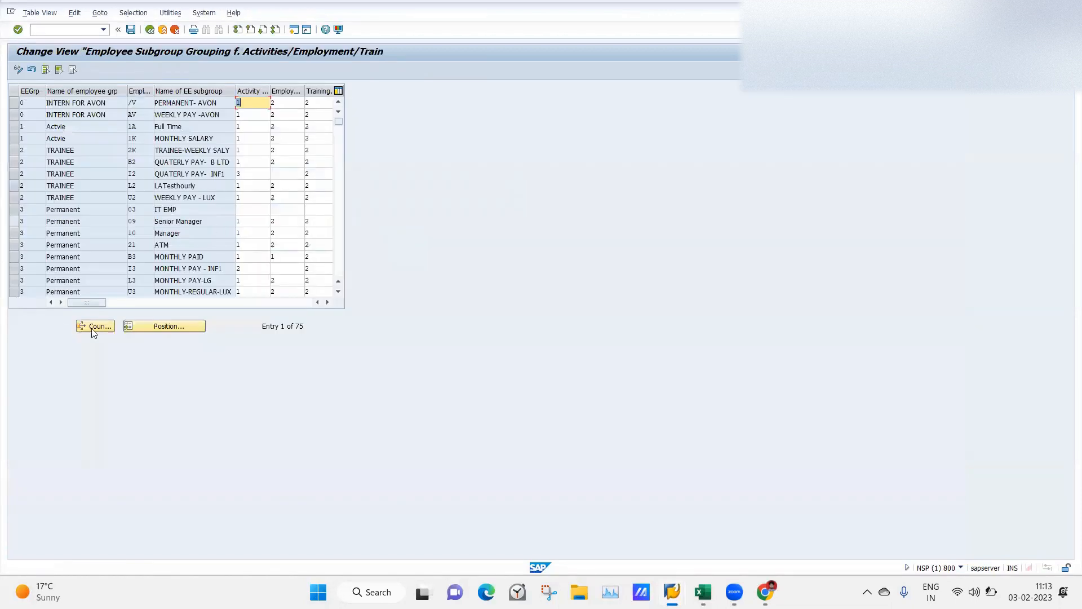
pyautogui.click(156, 328)
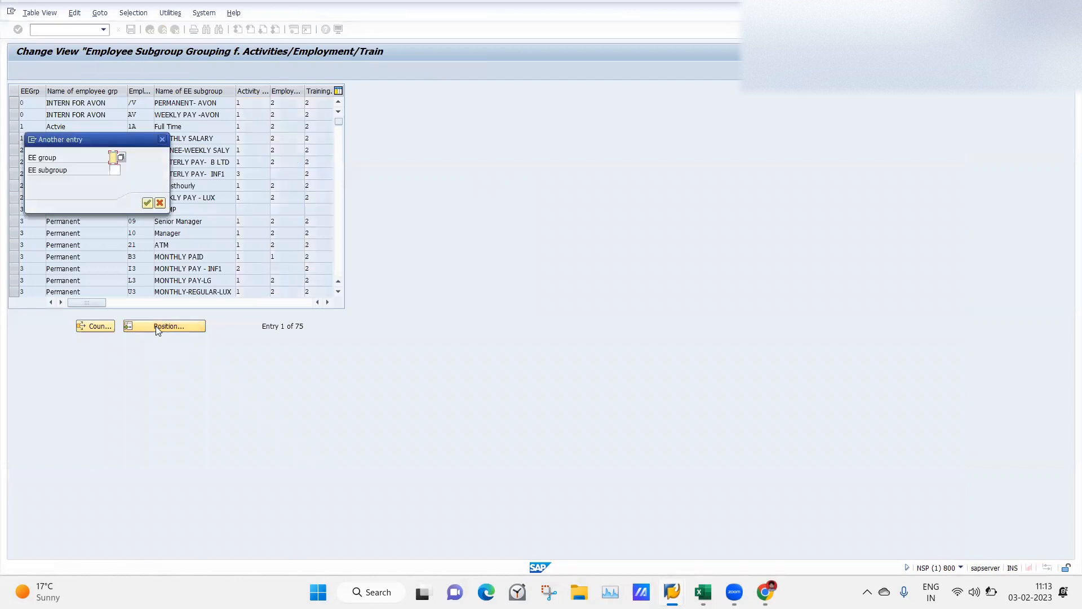
pyautogui.write('l')
pyautogui.press('BackSpace')
pyautogui.write('E')
pyautogui.press('Return')
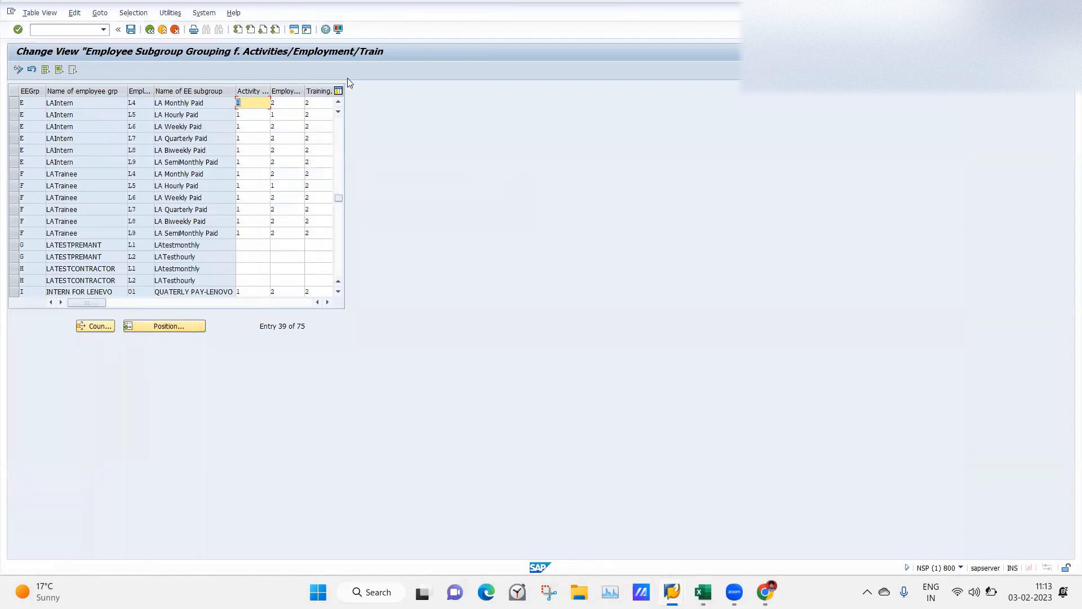
# Scroll up to the LA Permanent rows, widen the Activity status column, and select the monthly and hourly rows
pyautogui.click(338, 103)
pyautogui.click(338, 103)
pyautogui.click(338, 103)
pyautogui.click(338, 103)
pyautogui.click(338, 103)
pyautogui.click(338, 103)
pyautogui.click(338, 104)
pyautogui.click(338, 103)
pyautogui.click(338, 103)
pyautogui.click(338, 103)
pyautogui.click(338, 103)
pyautogui.click(338, 103)
pyautogui.click(339, 103)
pyautogui.click(338, 104)
pyautogui.click(338, 103)
pyautogui.click(338, 103)
pyautogui.click(338, 103)
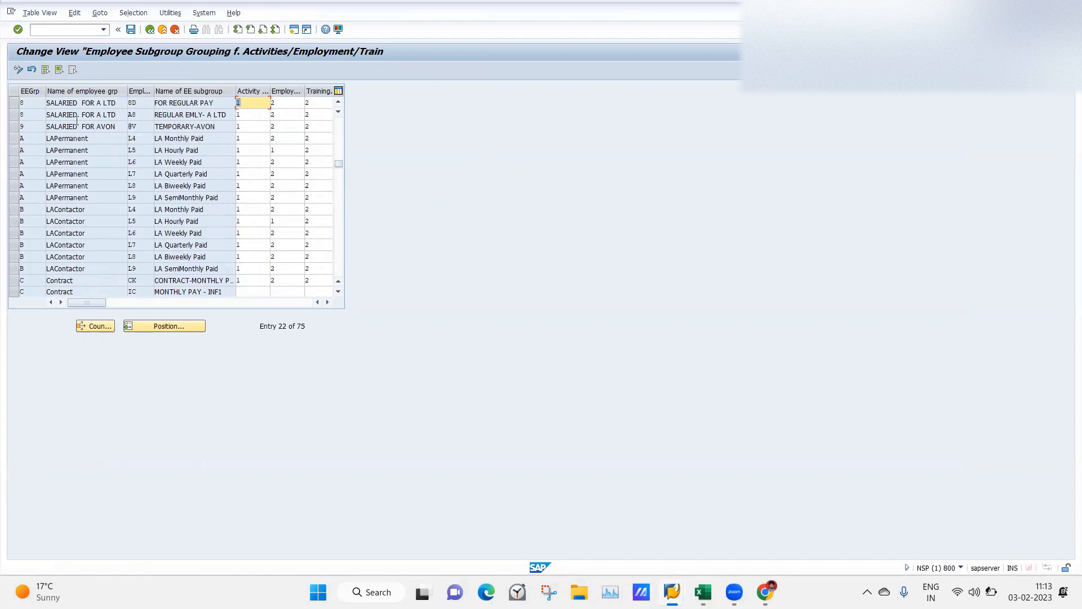
pyautogui.click(14, 140)
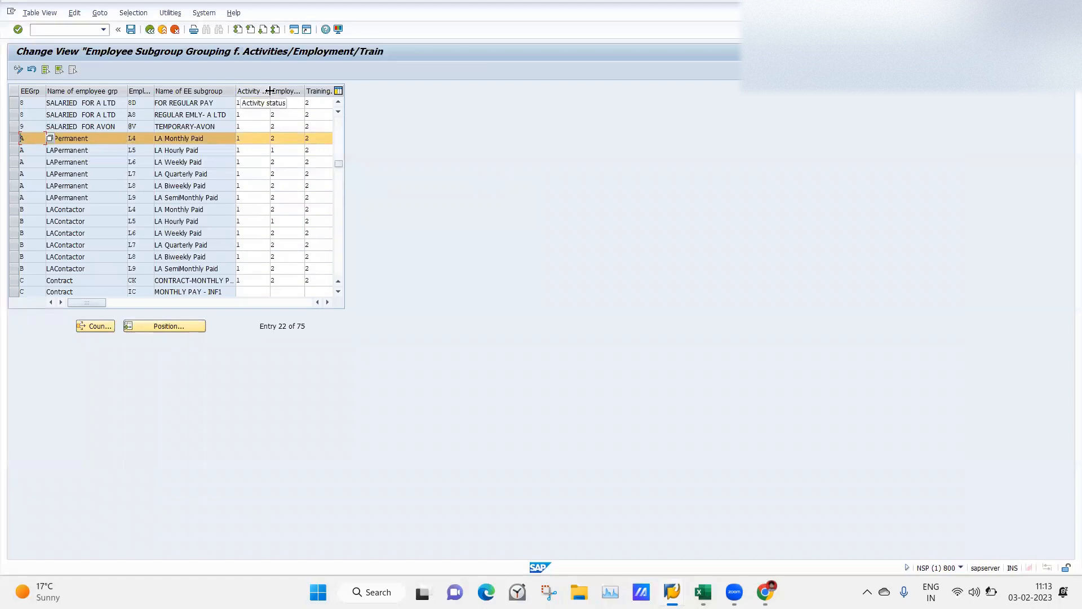
pyautogui.moveTo(270, 91); pyautogui.dragTo(278, 91)
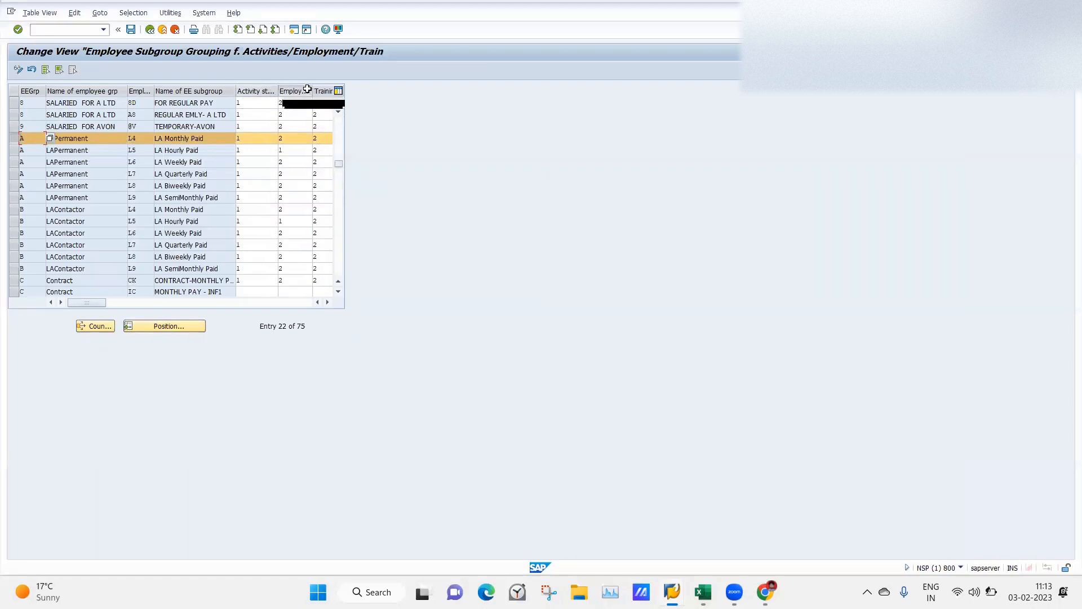
pyautogui.click(15, 152)
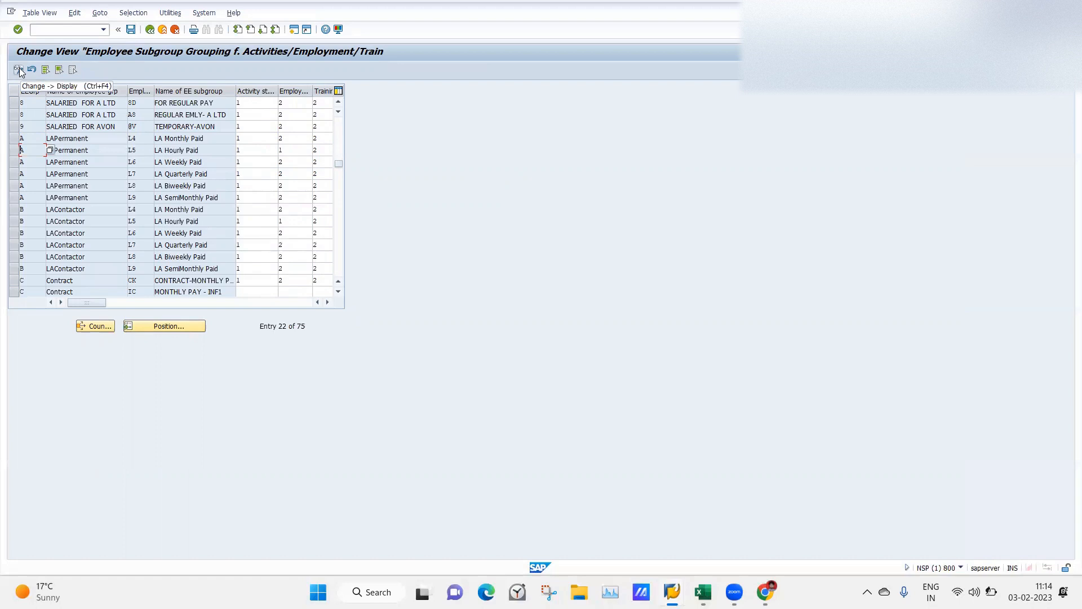
# Reopen the grouping 40 employee subgroup table briefly and leave it again
pyautogui.click(145, 31)
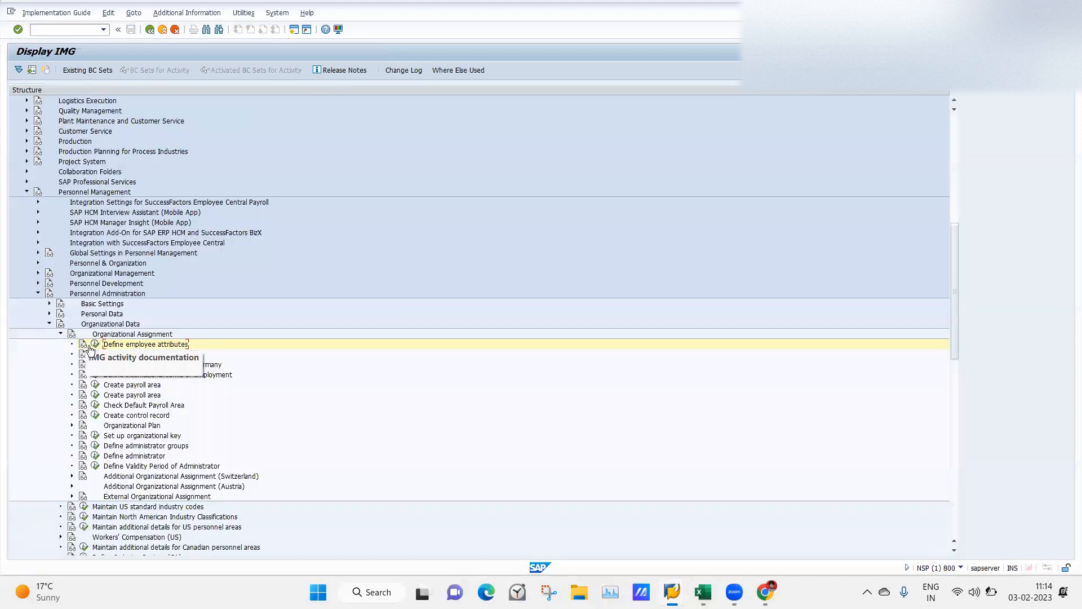
pyautogui.click(95, 344)
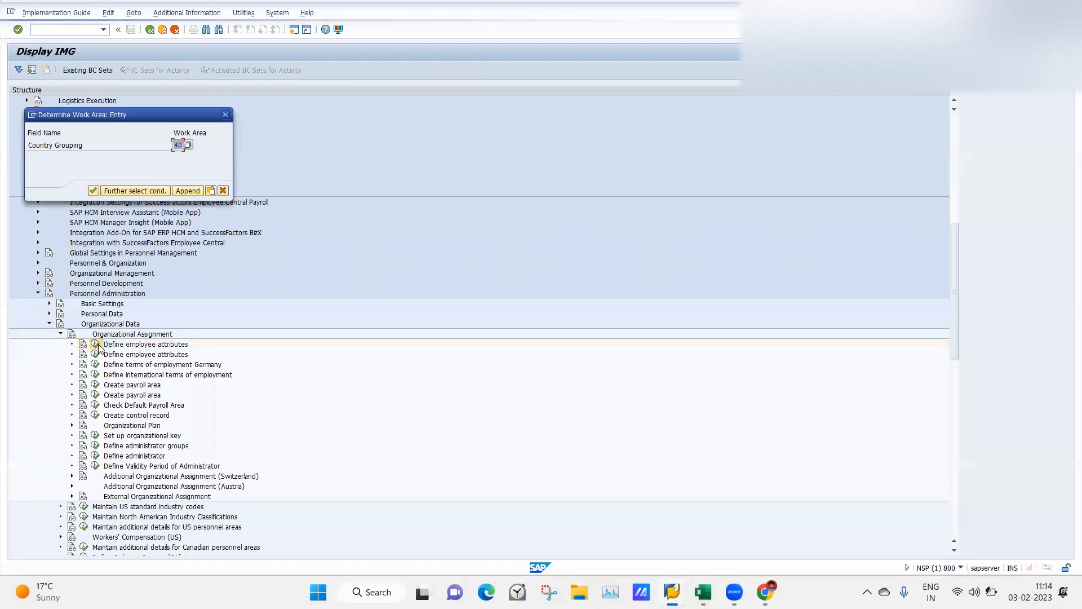
pyautogui.click(94, 191)
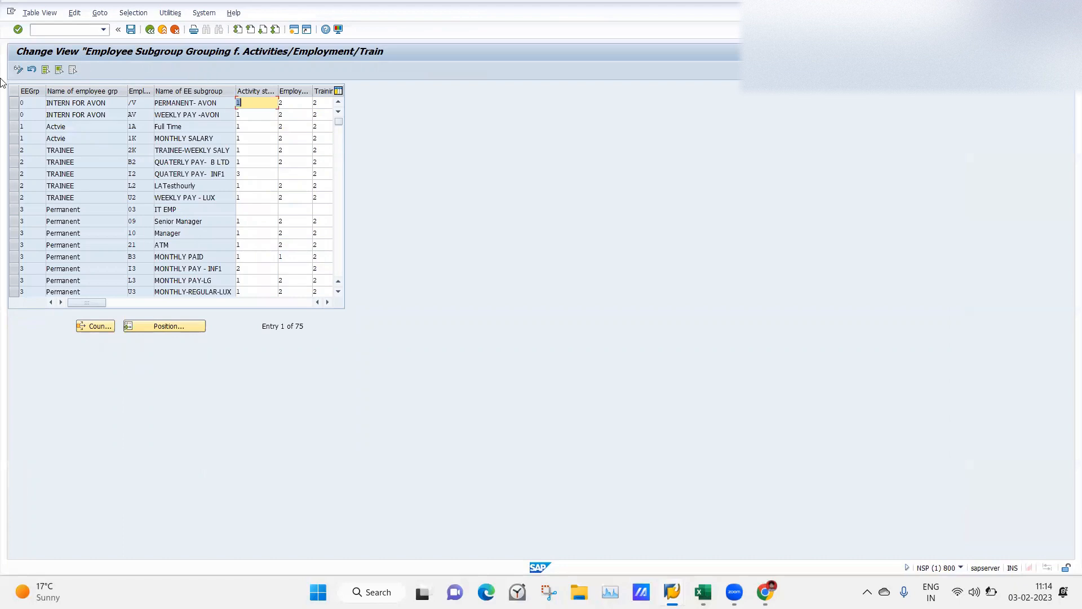
pyautogui.click(148, 31)
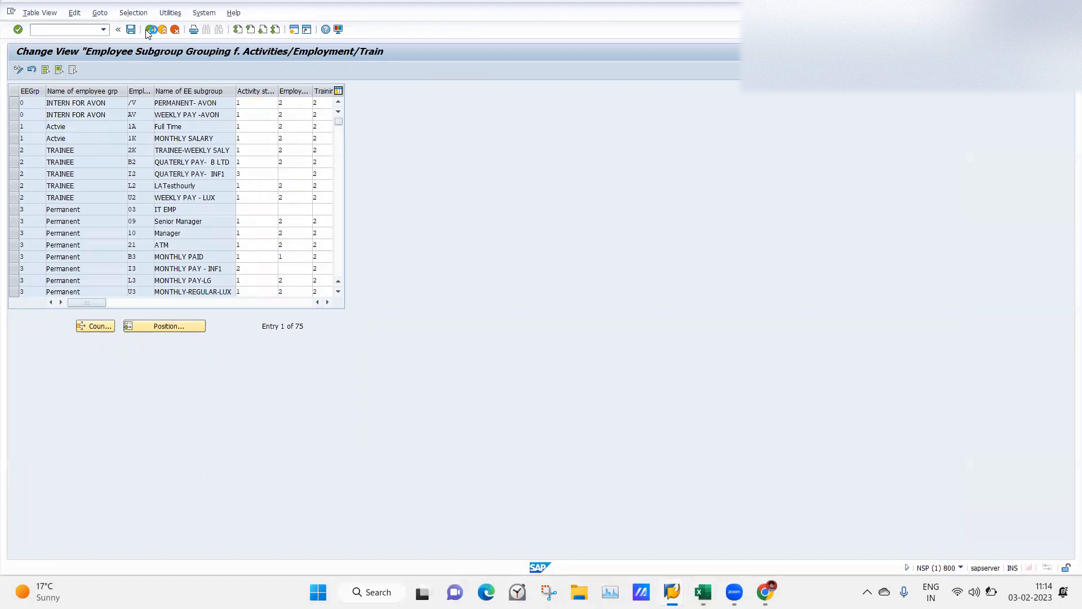
# Open the second Define employee attributes table in display mode, confirm it has no entries, and go back
pyautogui.click(94, 355)
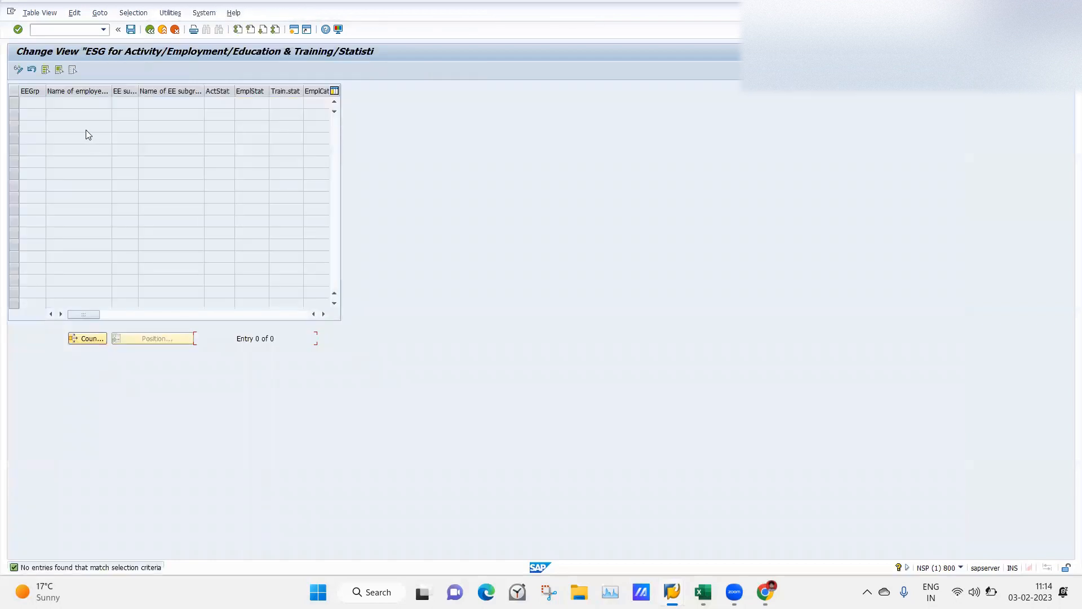
pyautogui.click(19, 69)
pyautogui.click(149, 30)
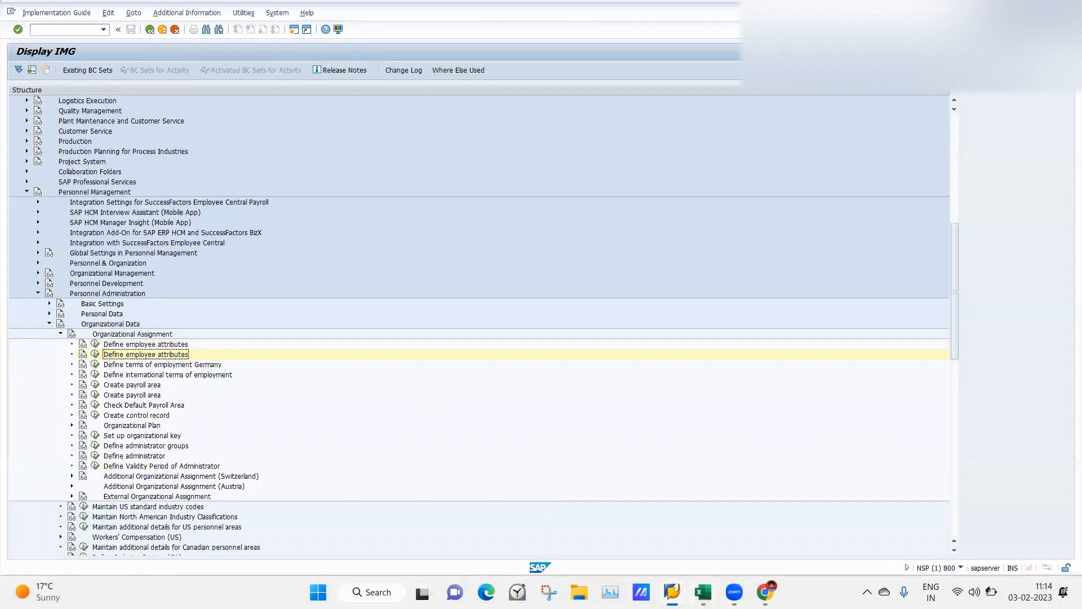
pyautogui.click(703, 592)
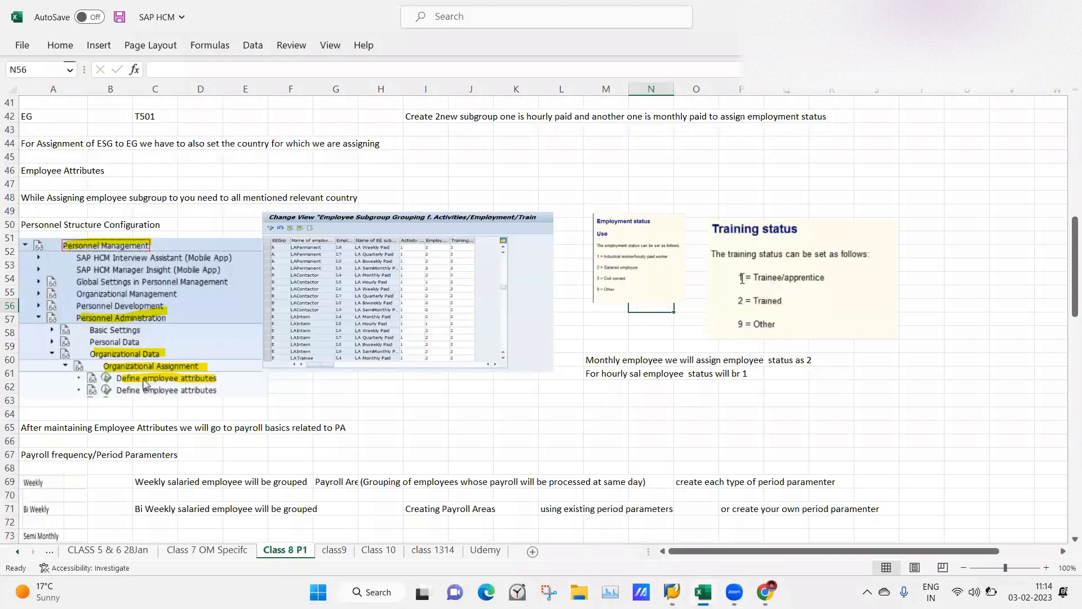
# Reopen Define employee attributes for work area 40 and output V_503_C as a print list with Ctrl+P
pyautogui.click(703, 592)
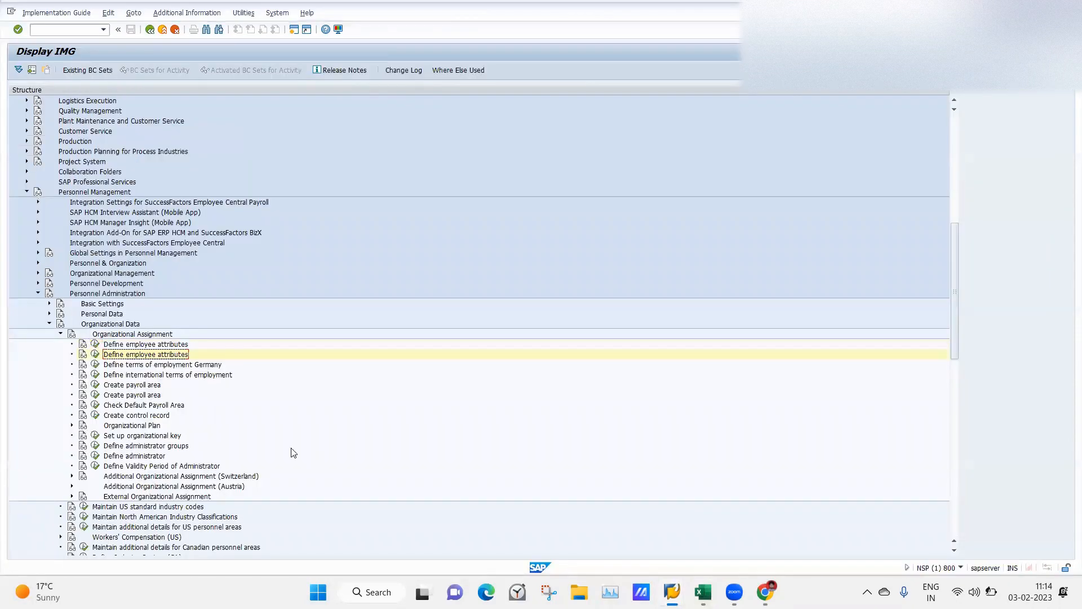
pyautogui.click(95, 343)
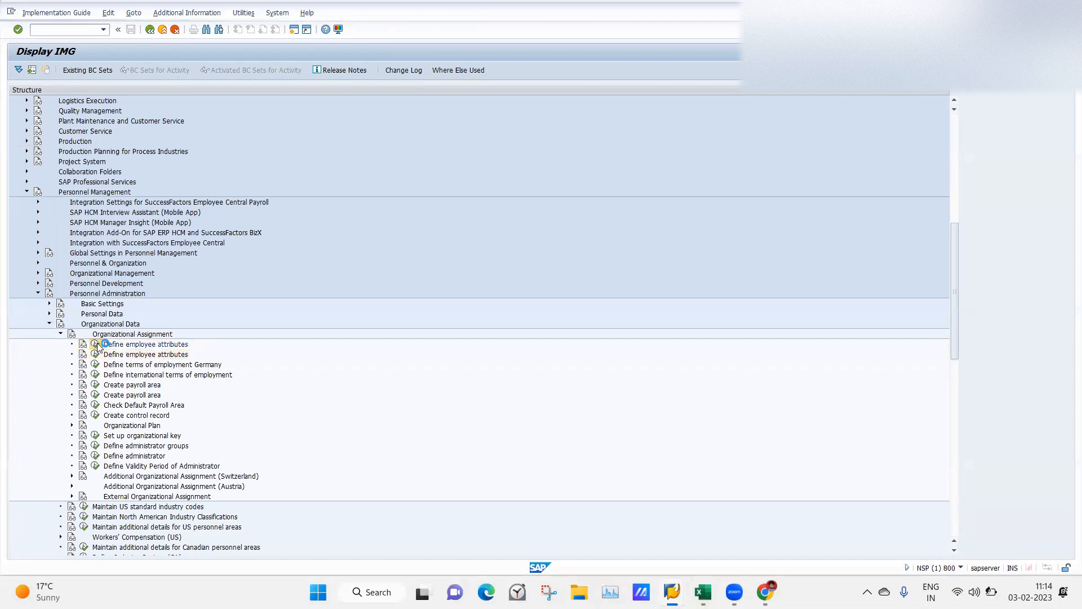
pyautogui.click(94, 191)
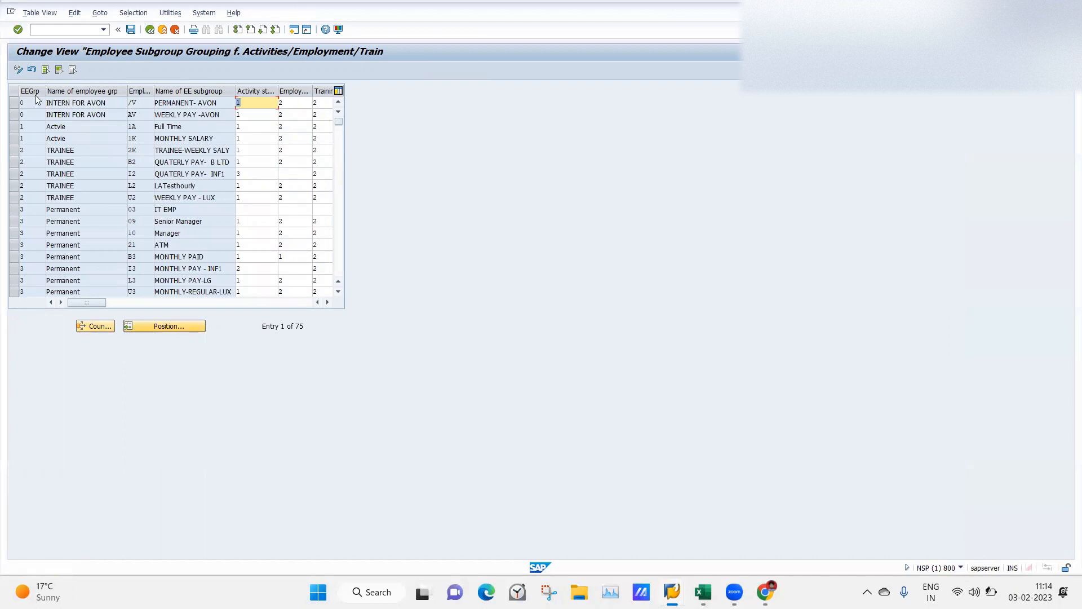
pyautogui.click(14, 103)
pyautogui.click(14, 103)
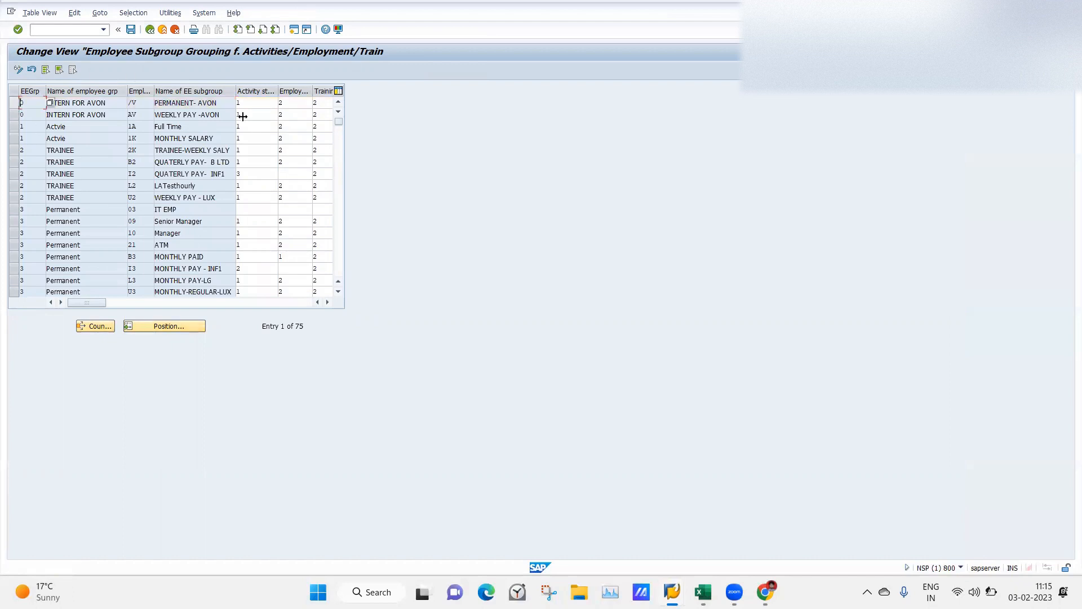
pyautogui.hotkey('ctrl', 'p')
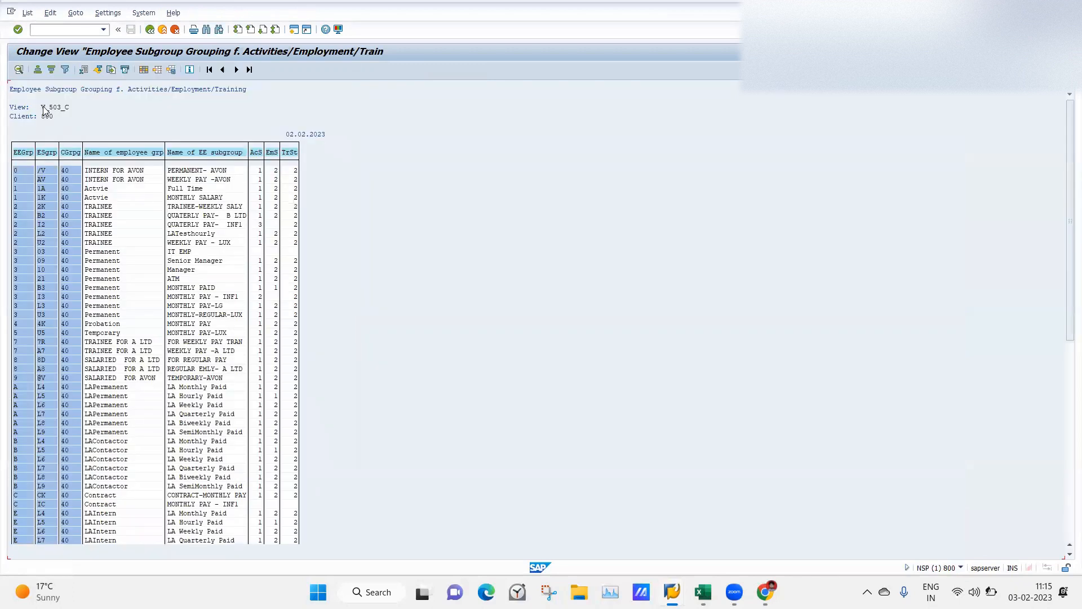
# Run SM30, open V_503_C for maintenance under country grouping 40, then go back to the start screen
pyautogui.click(39, 108)
pyautogui.press('Return')
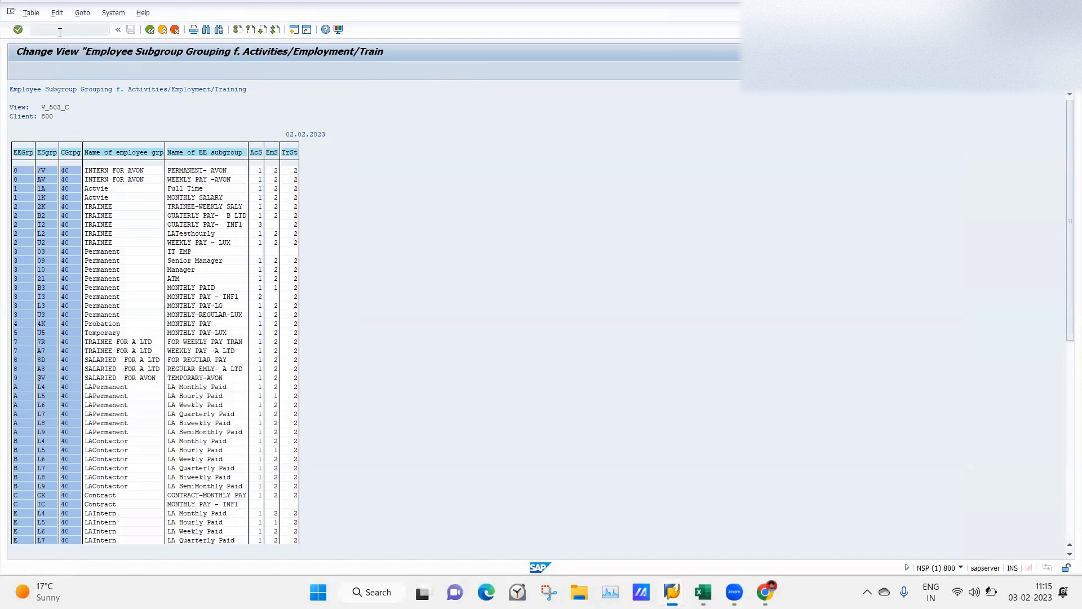
pyautogui.write('v_503_c')
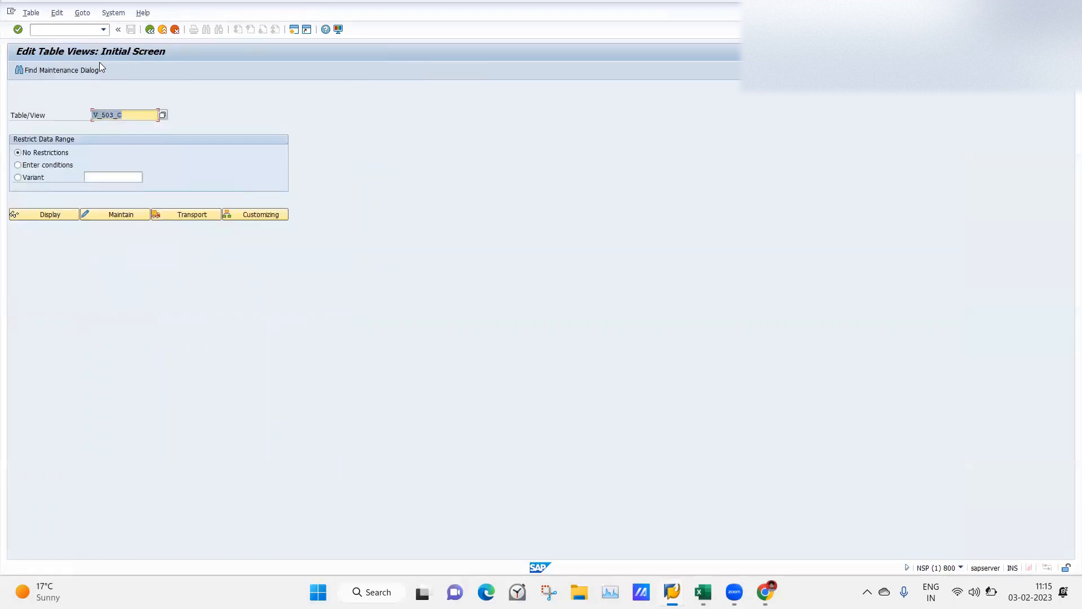
pyautogui.click(113, 213)
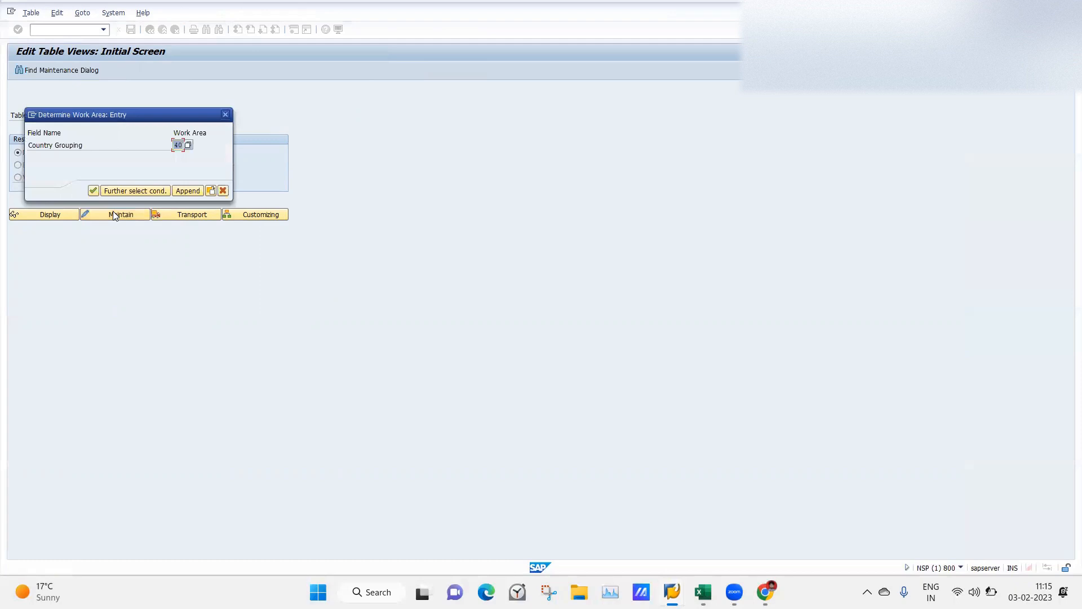
pyautogui.click(96, 191)
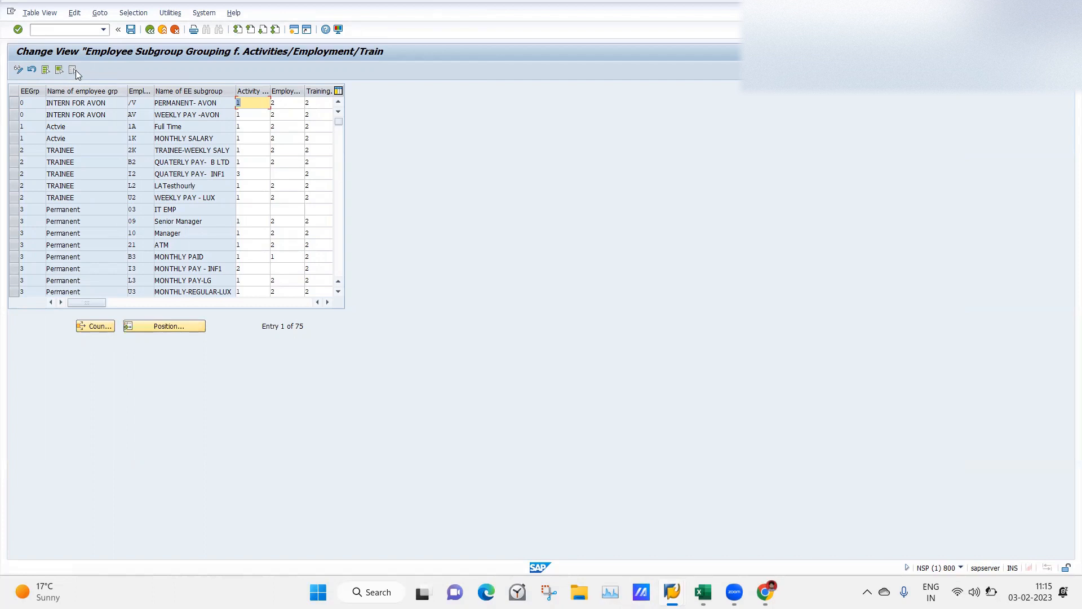
pyautogui.click(149, 30)
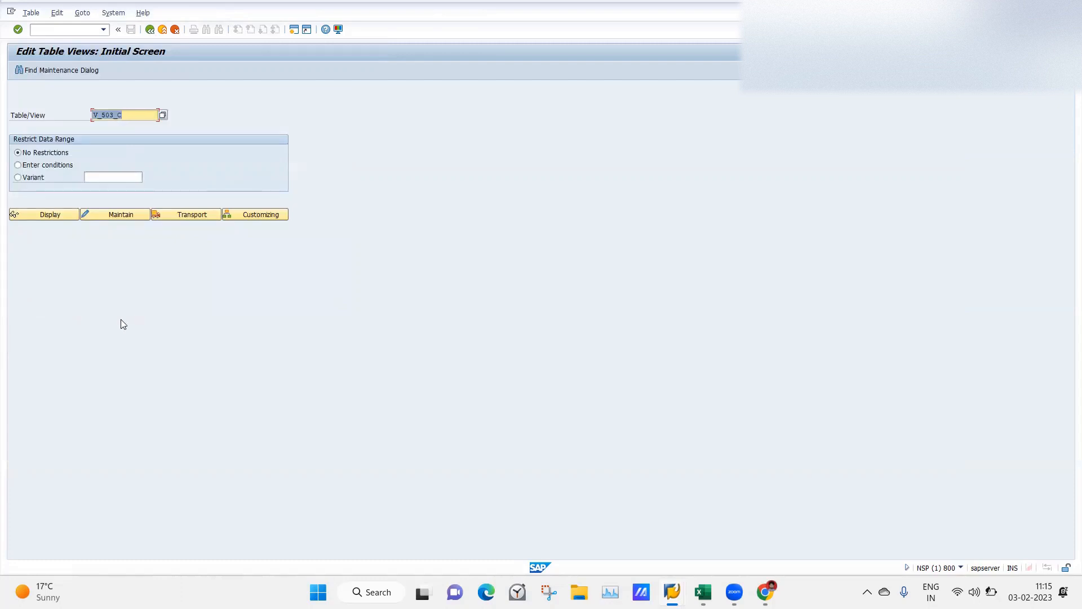
pyautogui.click(116, 215)
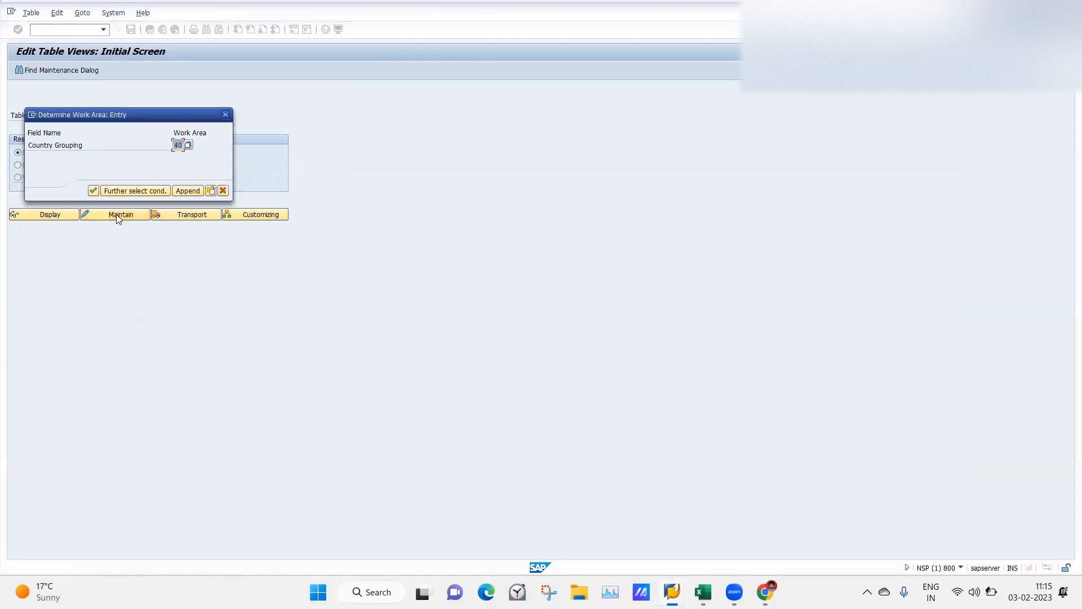
pyautogui.click(188, 192)
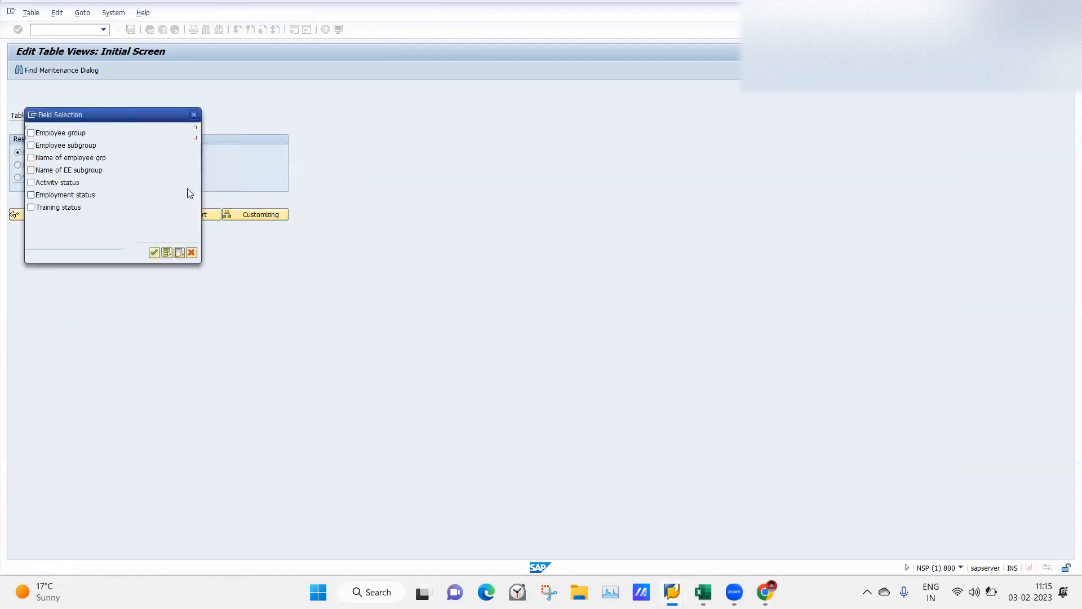
pyautogui.click(31, 133)
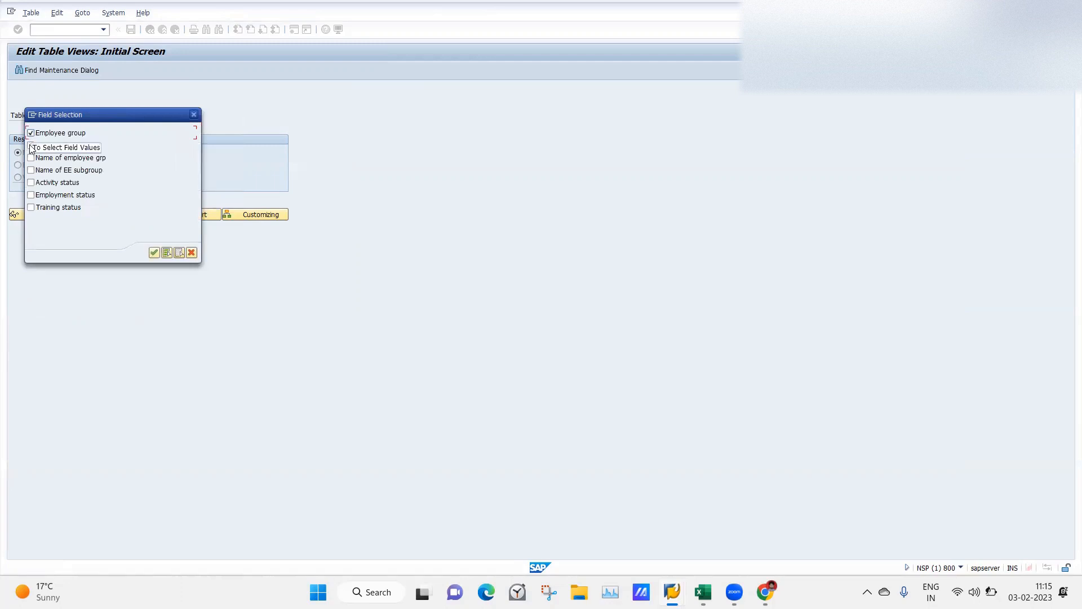
pyautogui.click(31, 146)
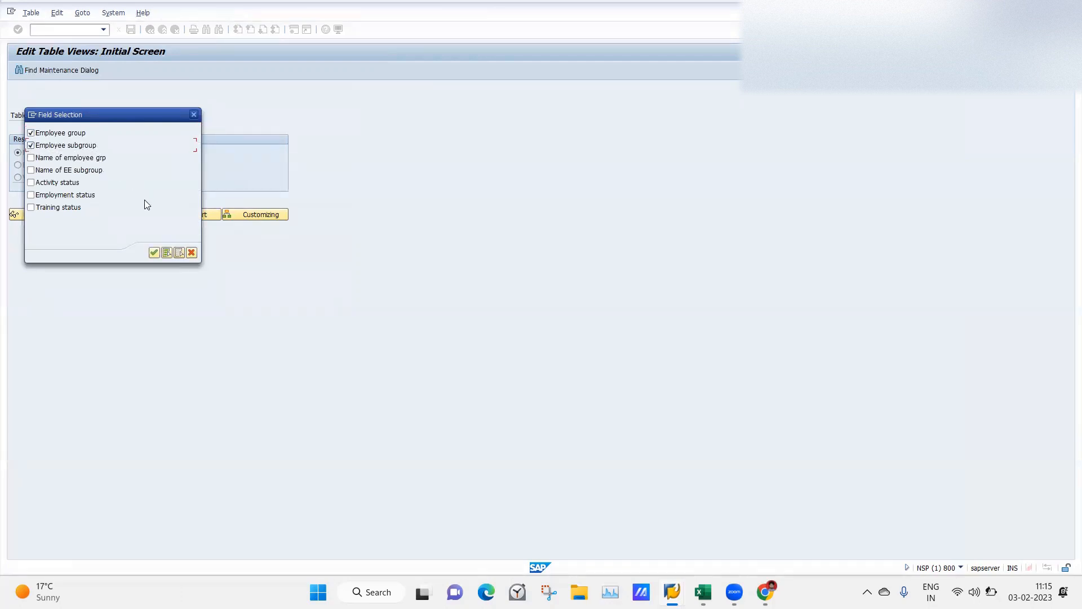
pyautogui.click(30, 158)
pyautogui.click(31, 169)
pyautogui.click(31, 182)
pyautogui.click(31, 195)
pyautogui.click(31, 208)
pyautogui.click(154, 253)
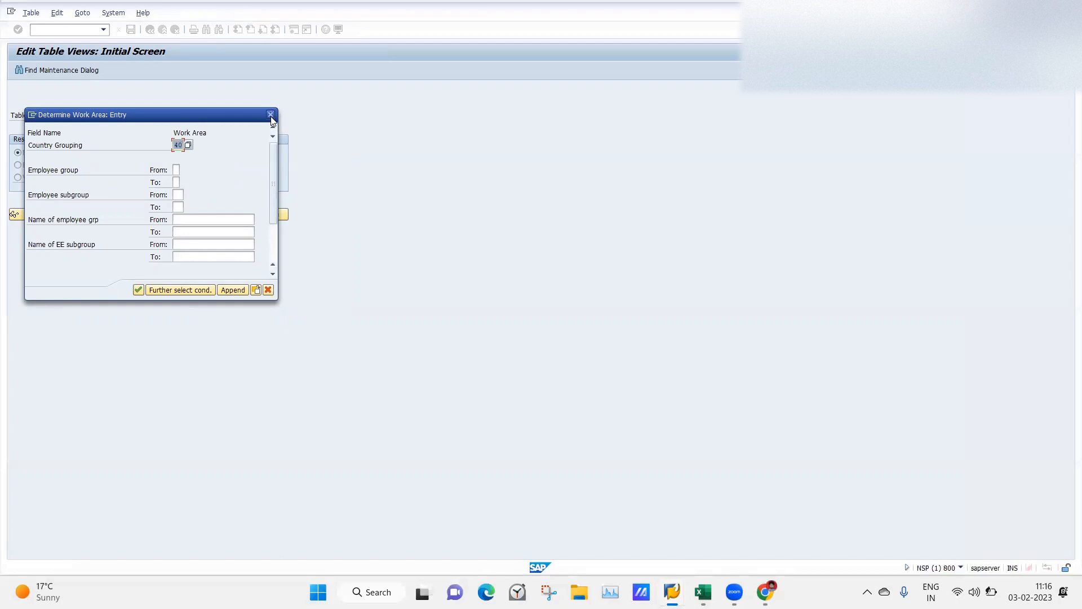
pyautogui.click(177, 170)
pyautogui.click(270, 115)
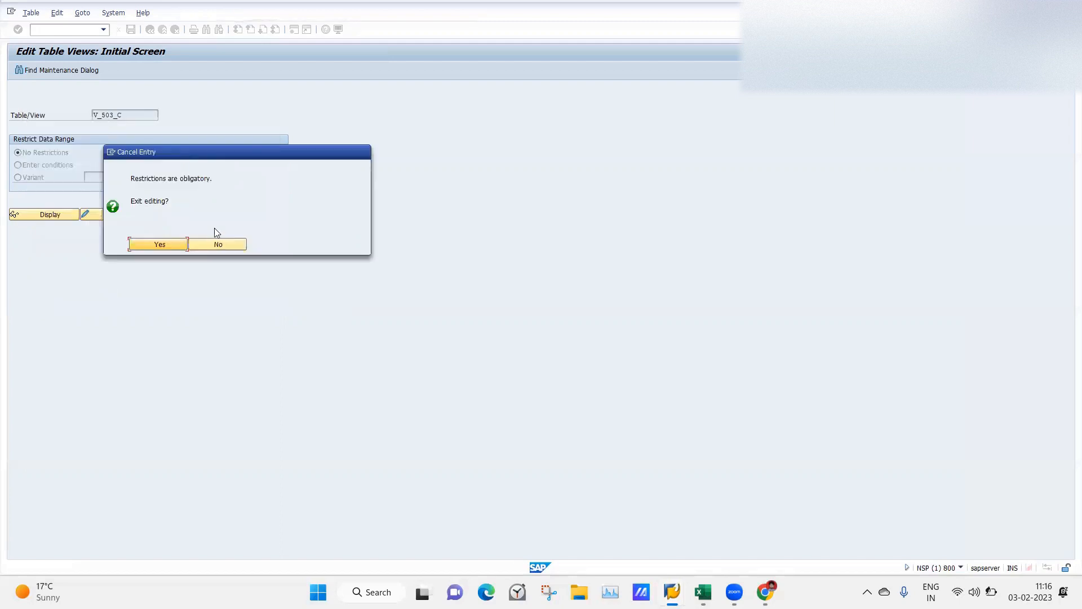
pyautogui.click(161, 246)
pyautogui.click(113, 214)
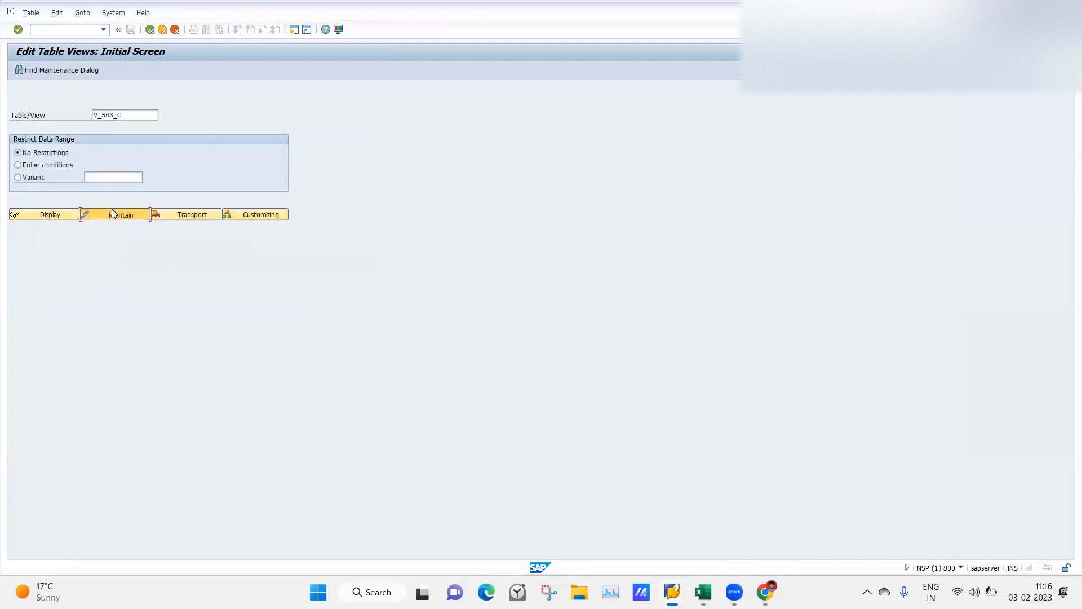
# Open the table under grouping 40, leave it, and return with F3 to SAP Easy Access
pyautogui.click(94, 191)
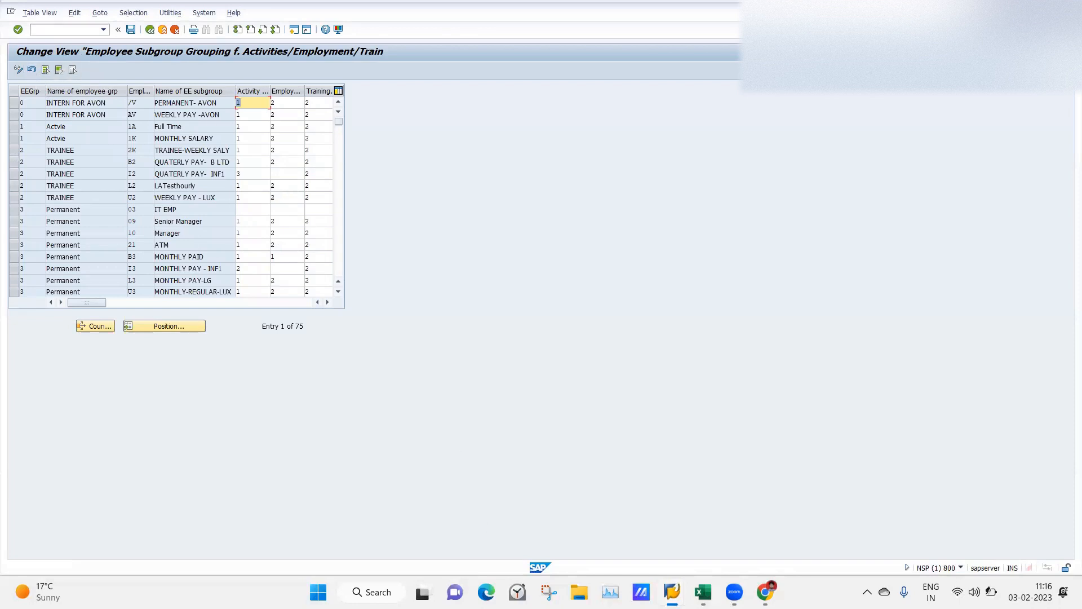
pyautogui.moveTo(672, 593)
pyautogui.click(606, 522)
pyautogui.click(150, 30)
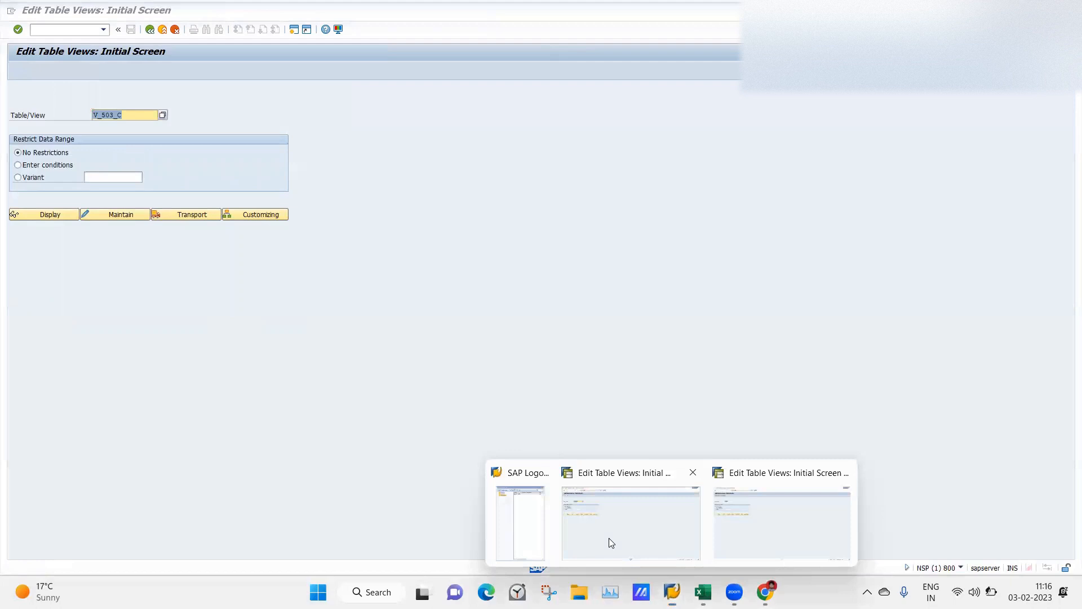
pyautogui.click(60, 31)
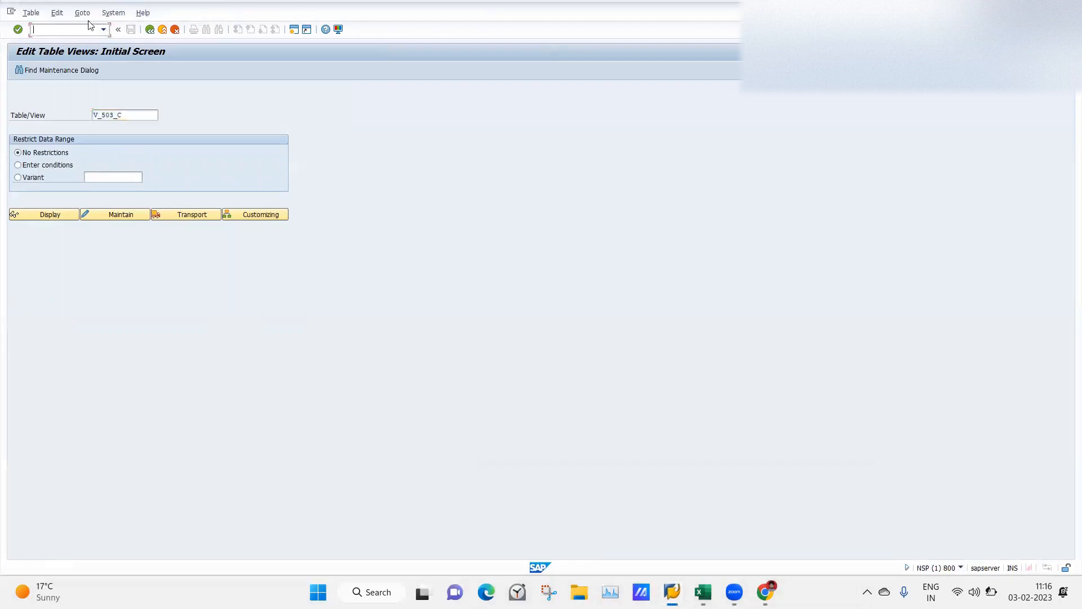
pyautogui.press('F3')
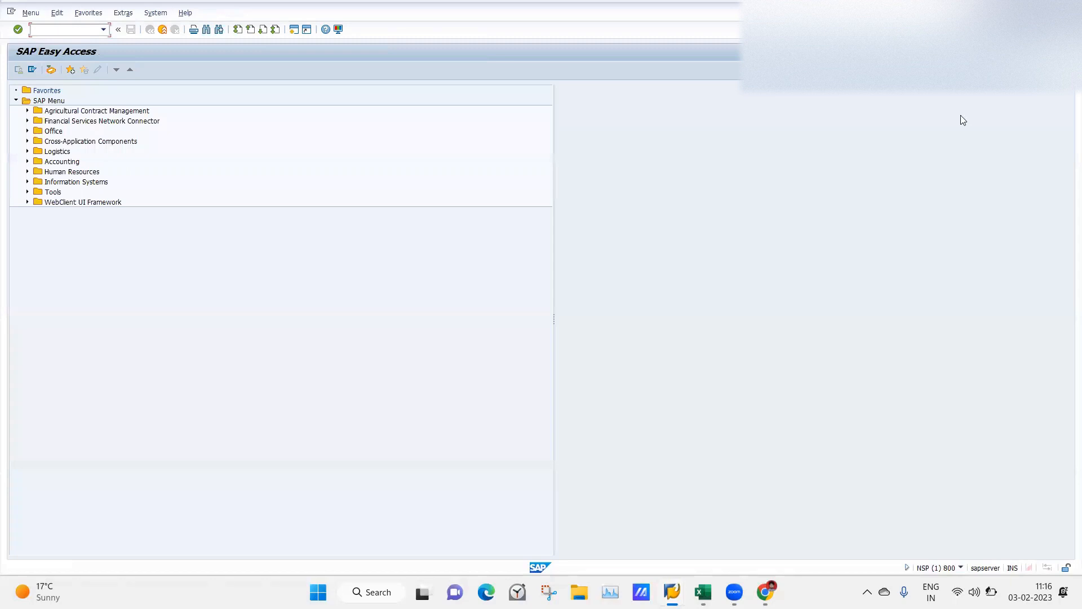
pyautogui.moveTo(668, 592)
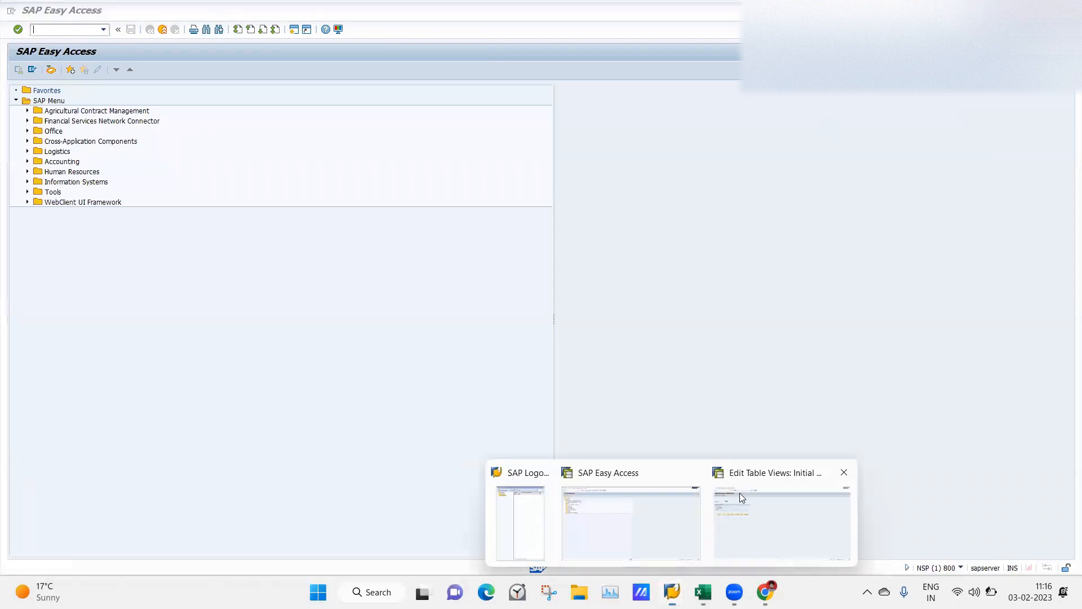
# In the other Edit Table Views session, delete T503K from the Table/View field
pyautogui.click(783, 521)
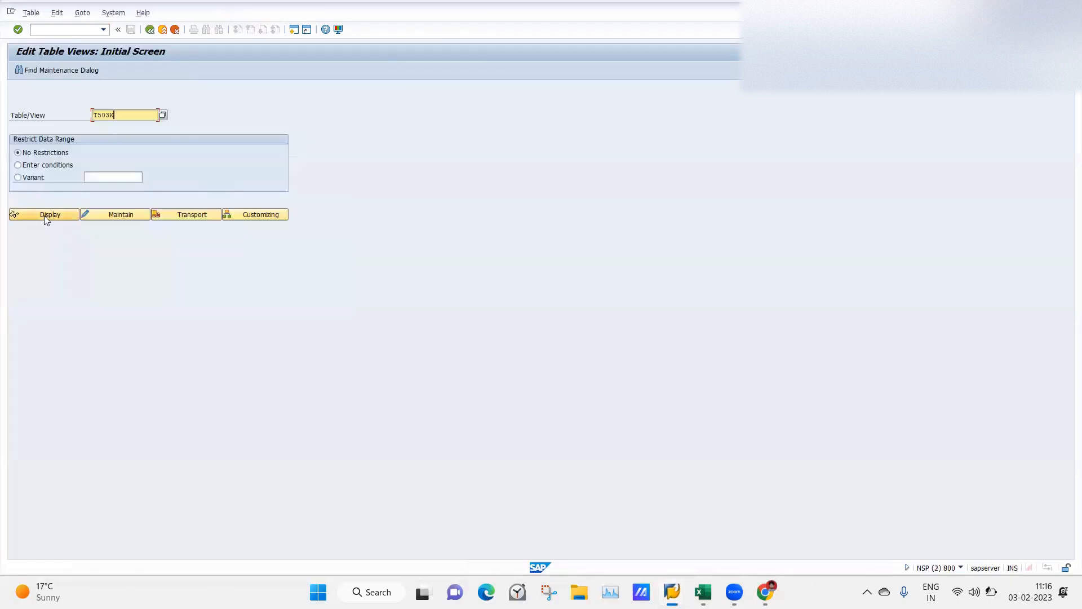
pyautogui.press('BackSpace')
pyautogui.press('BackSpace')
pyautogui.press('BackSpace')
pyautogui.press('BackSpace')
pyautogui.press('BackSpace')
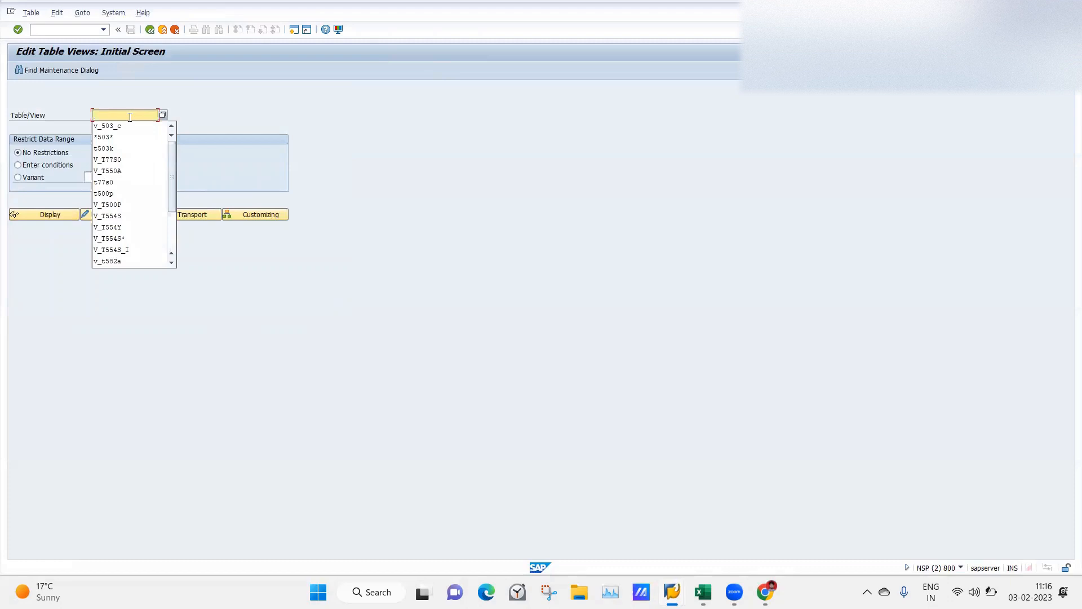
pyautogui.click(773, 238)
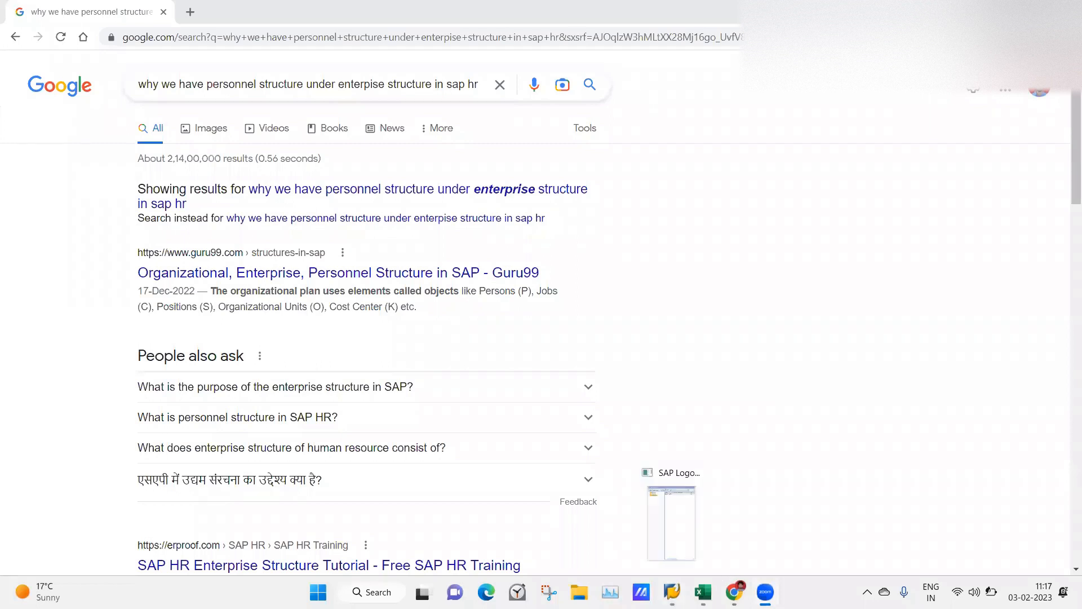
# Open the ECC EHP8 logon screen from the SAP Logon 740 connection list
pyautogui.click(672, 592)
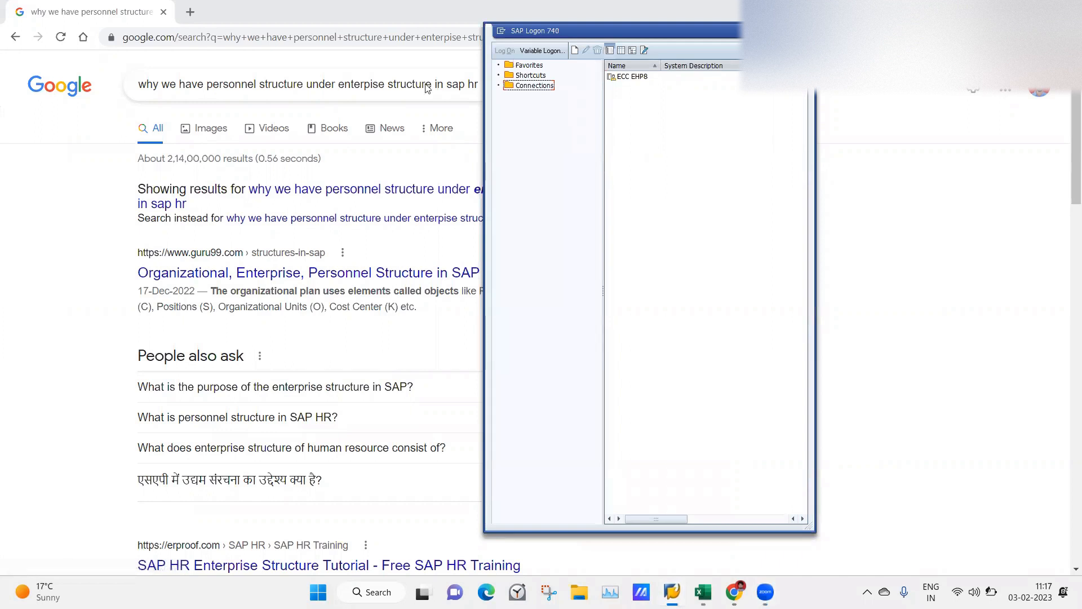
pyautogui.click(646, 79)
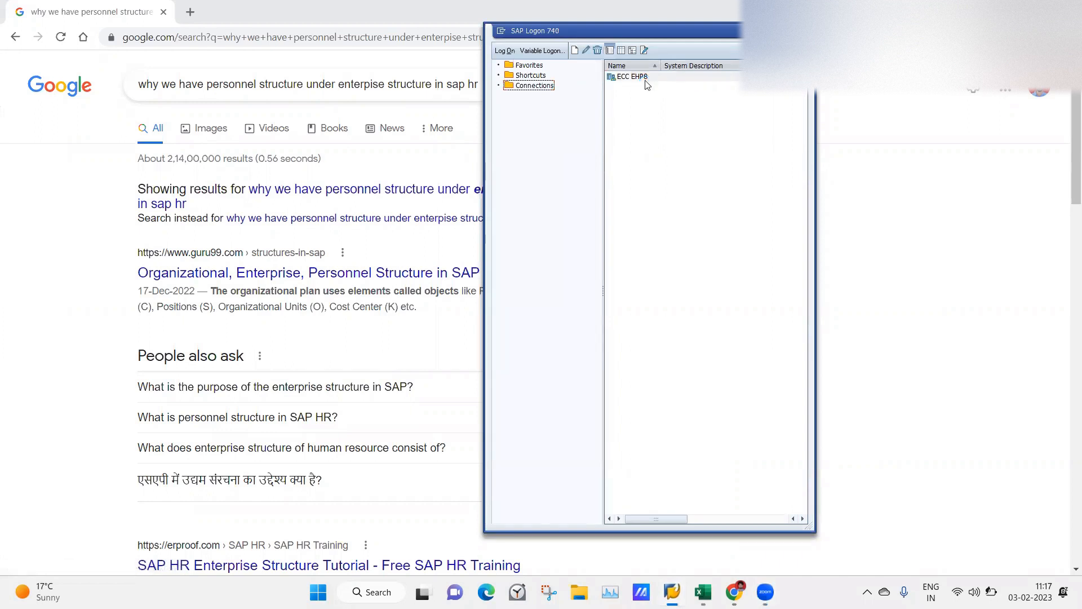
pyautogui.doubleClick(646, 79)
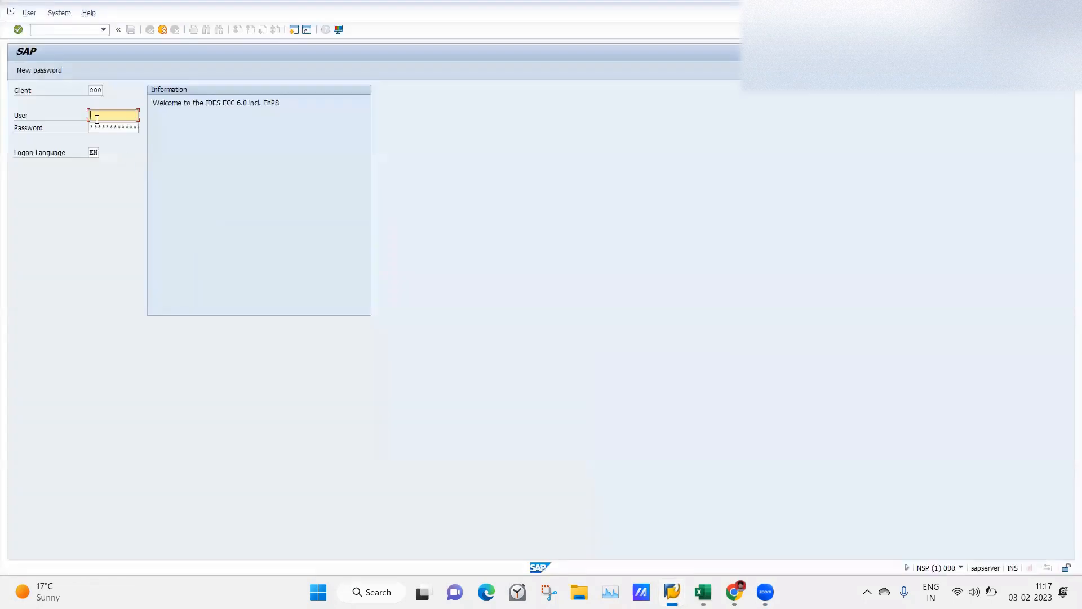
# Log on to ECC EHP8 with the saved user name and password
pyautogui.click(97, 116)
pyautogui.click(99, 126)
pyautogui.click(90, 126)
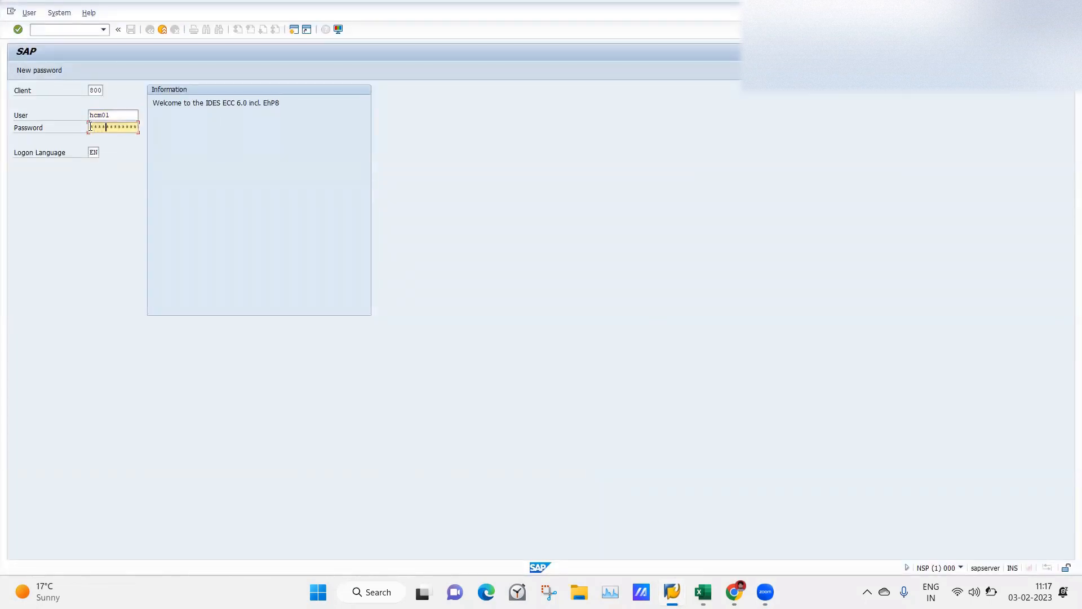
pyautogui.press('Return')
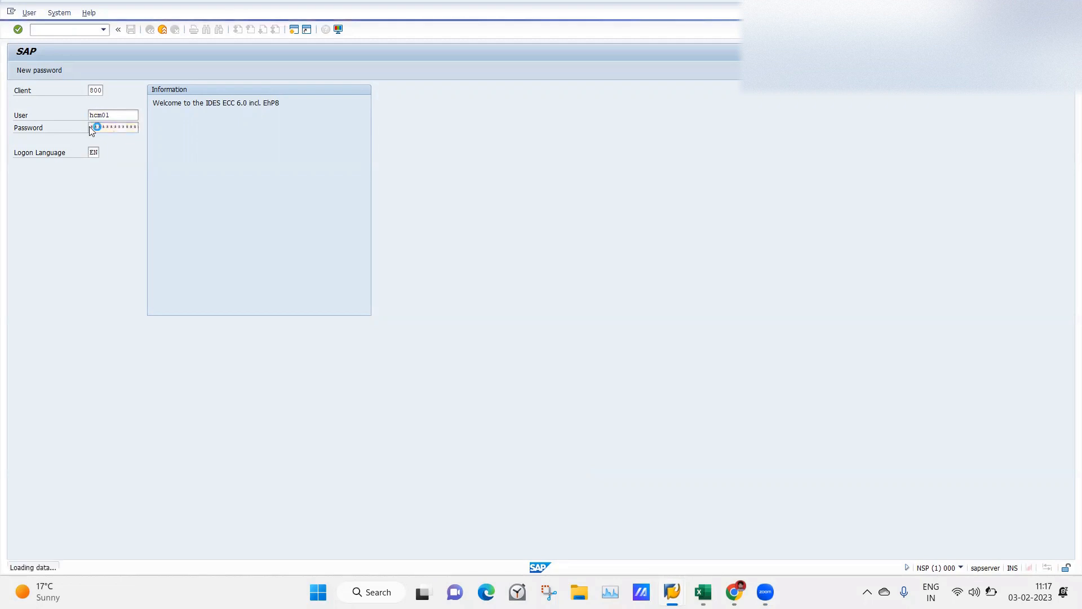
# In SM30, try to open view V_503_K for maintenance
pyautogui.write('sm30')
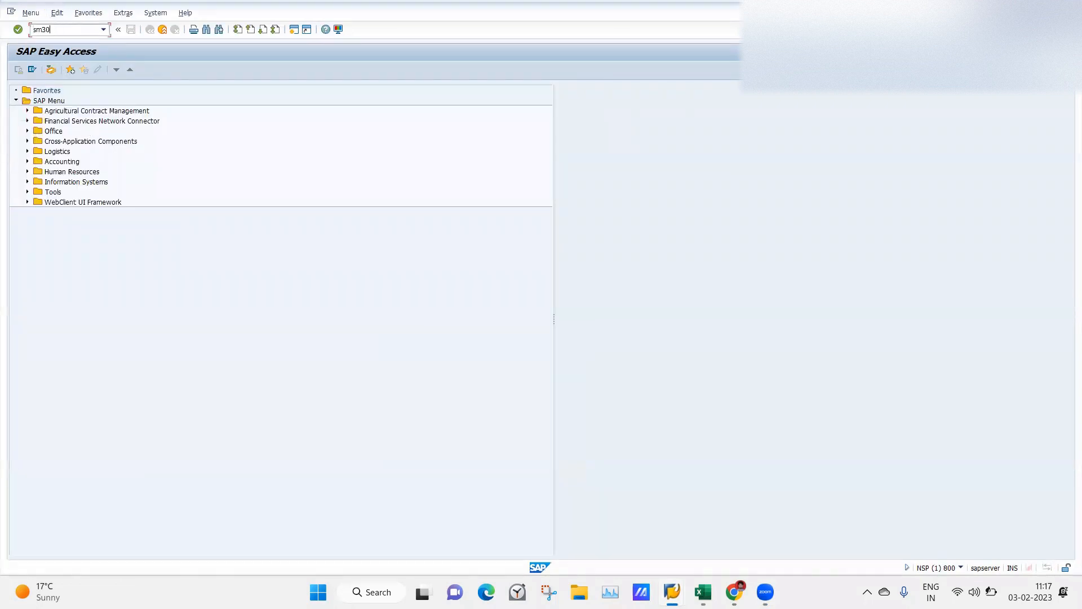
pyautogui.press('Return')
pyautogui.write('v_503_k')
pyautogui.press('Return')
pyautogui.click(103, 219)
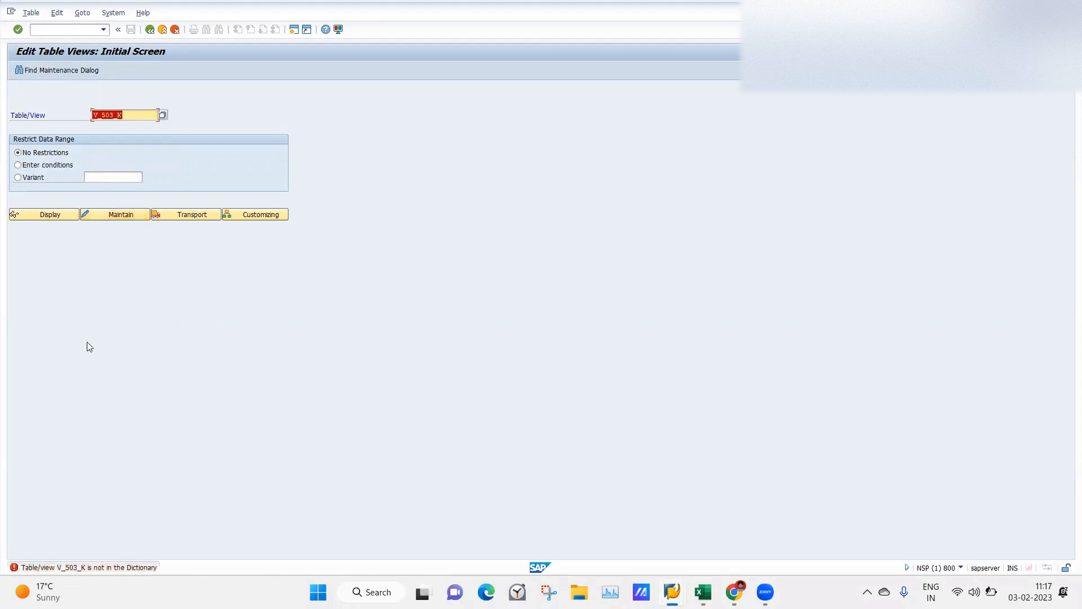
pyautogui.press('Return')
# Correct the view name to V_503_C and confirm country grouping 40 work area
pyautogui.click(138, 118)
pyautogui.press('BackSpace')
pyautogui.press('Down')
pyautogui.press('Down')
pyautogui.press('Return')
pyautogui.press('Return')
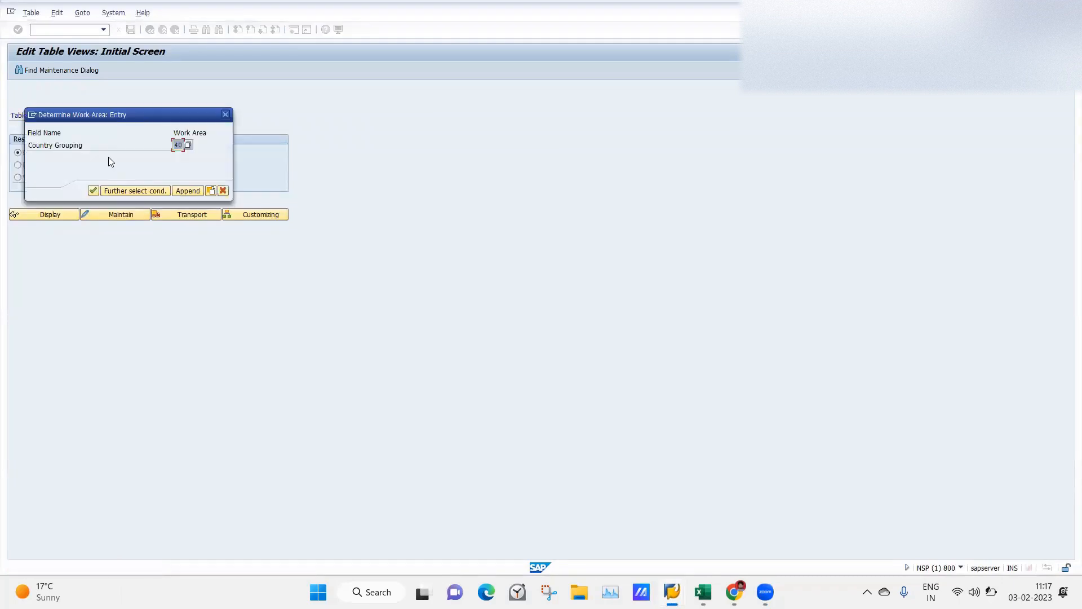
pyautogui.click(93, 191)
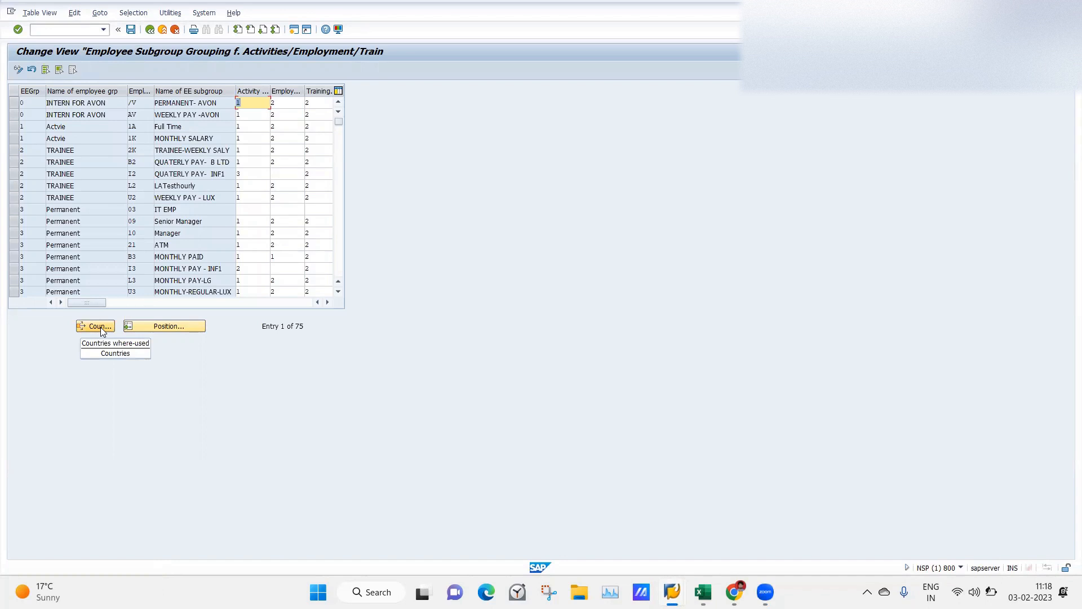
# Check which countries use the grouping, then page down to the LA subgroup entries
pyautogui.click(101, 327)
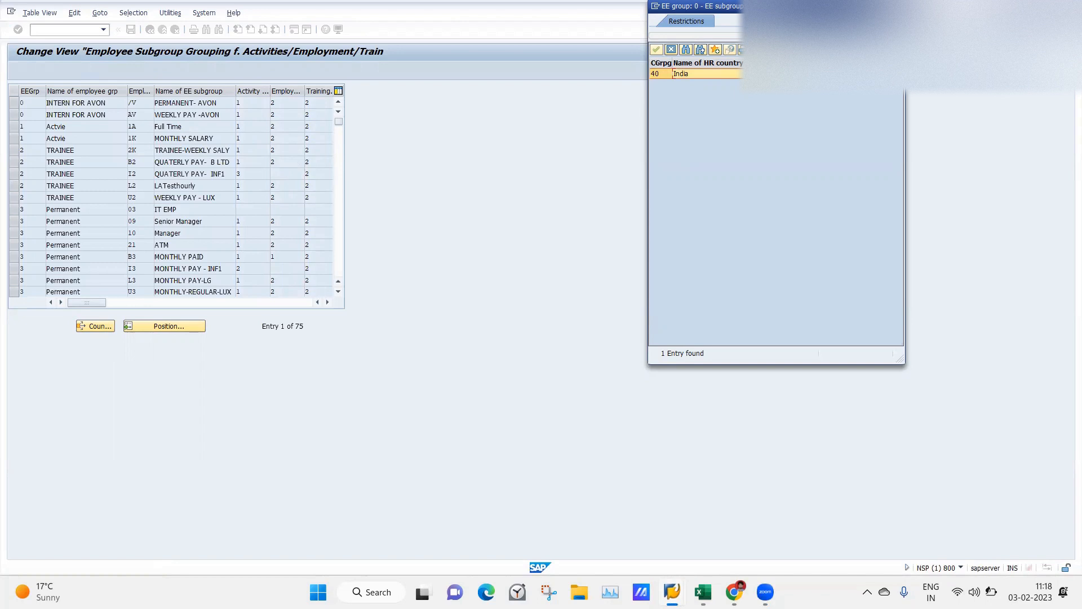
pyautogui.click(898, 6)
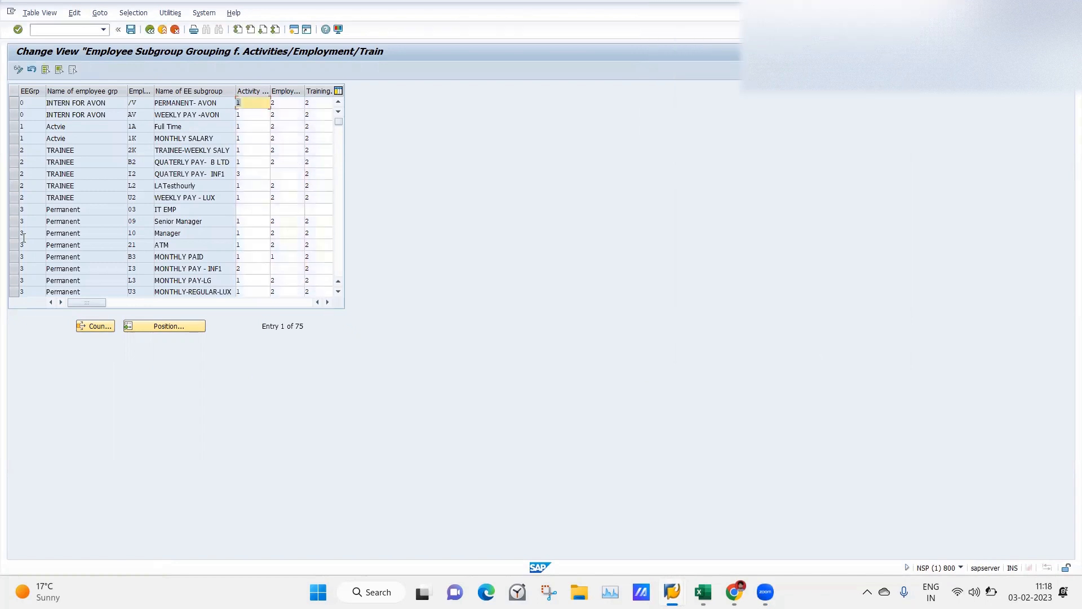
pyautogui.click(339, 243)
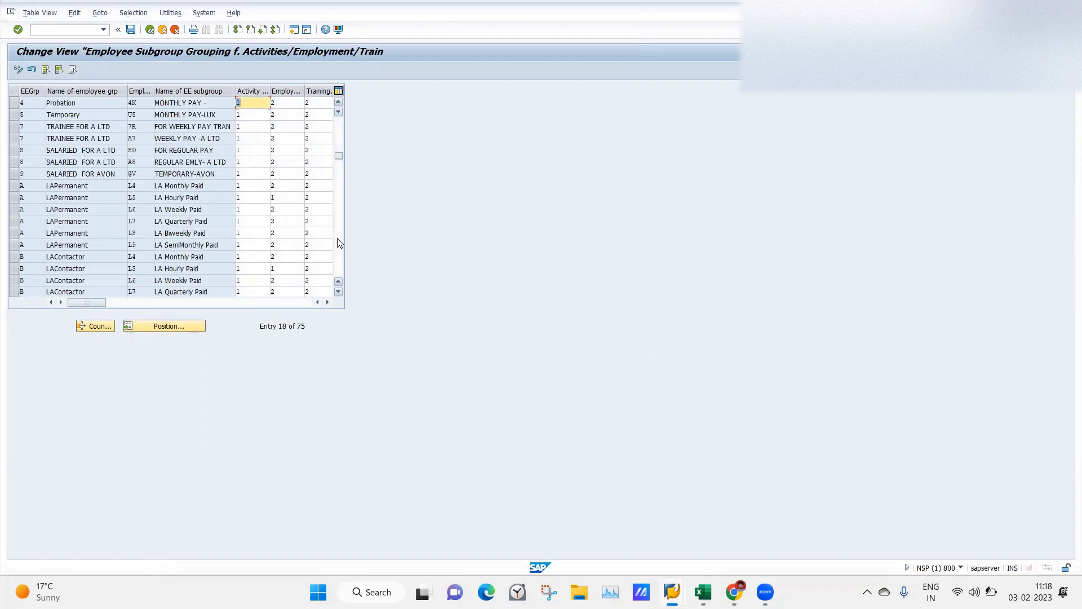
# Select the LA Monthly Paid (L4) row, toggling its selection several times
pyautogui.click(15, 186)
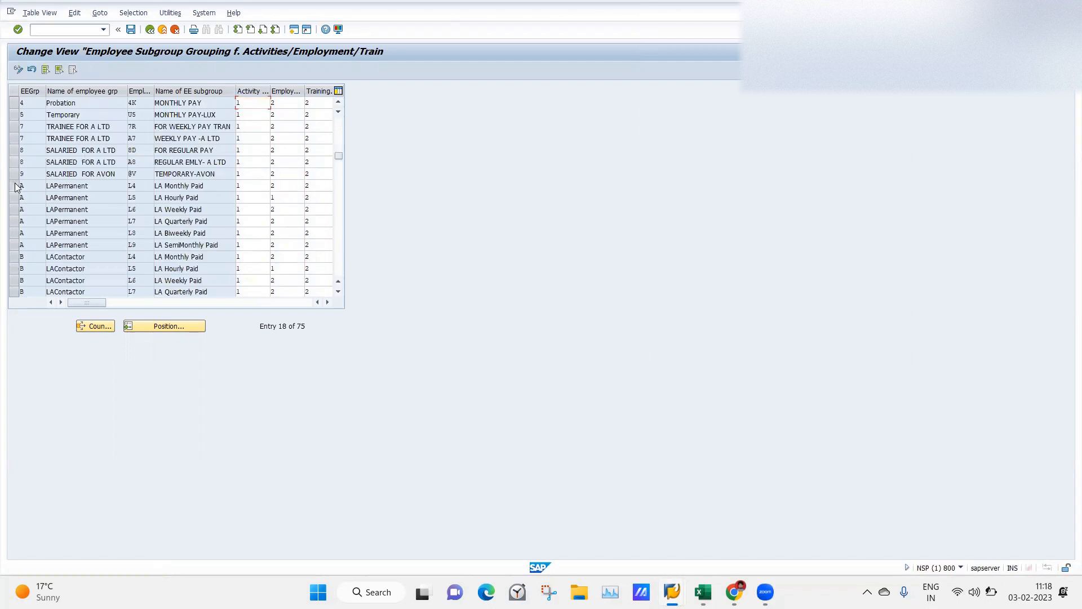
pyautogui.rightClick(15, 187)
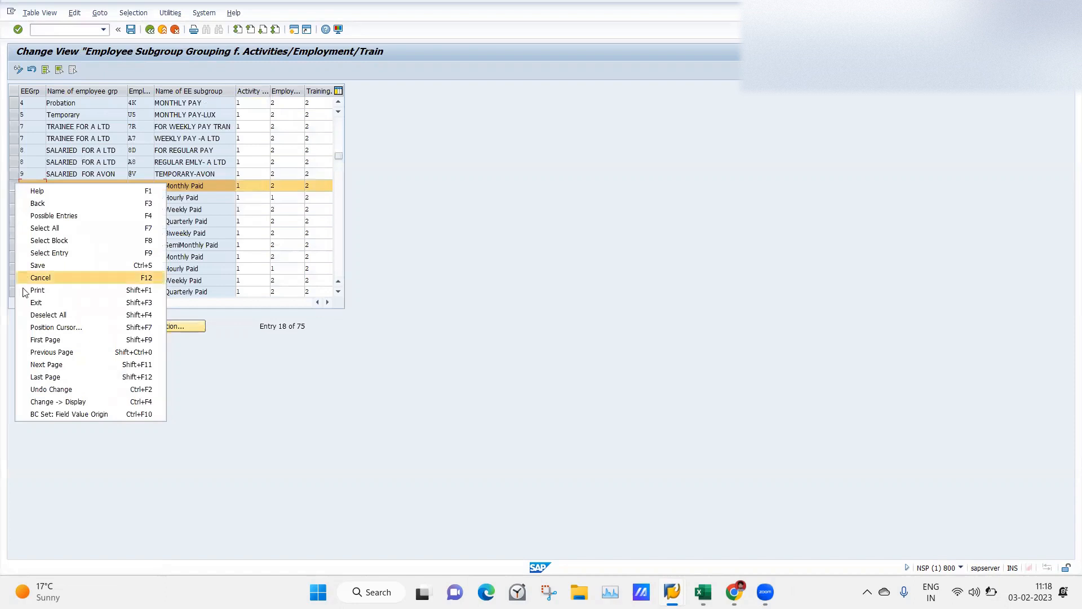
pyautogui.click(308, 361)
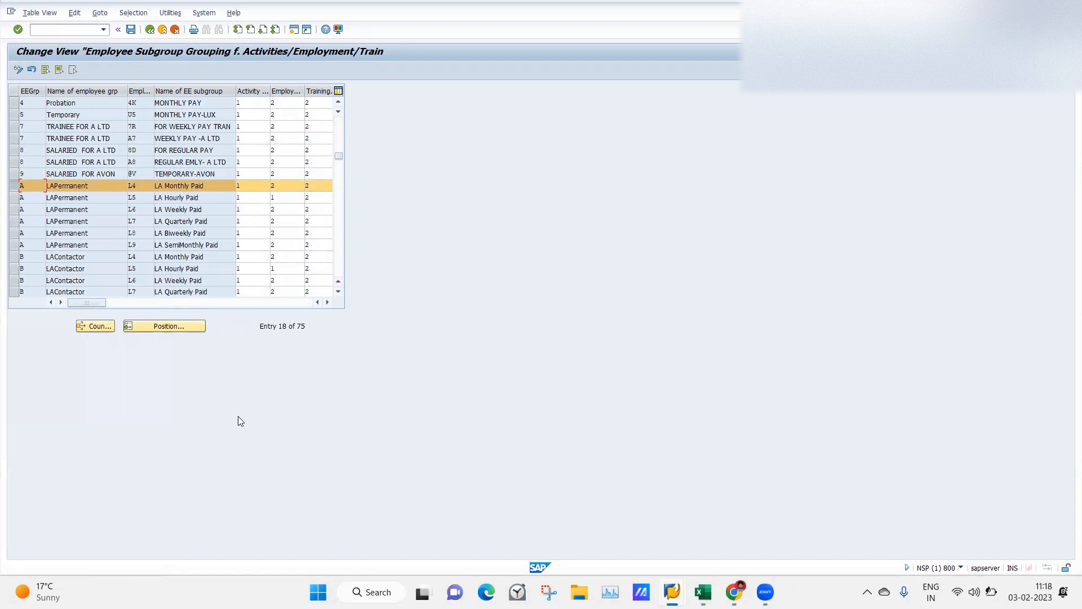
pyautogui.click(11, 186)
pyautogui.click(11, 187)
pyautogui.click(14, 186)
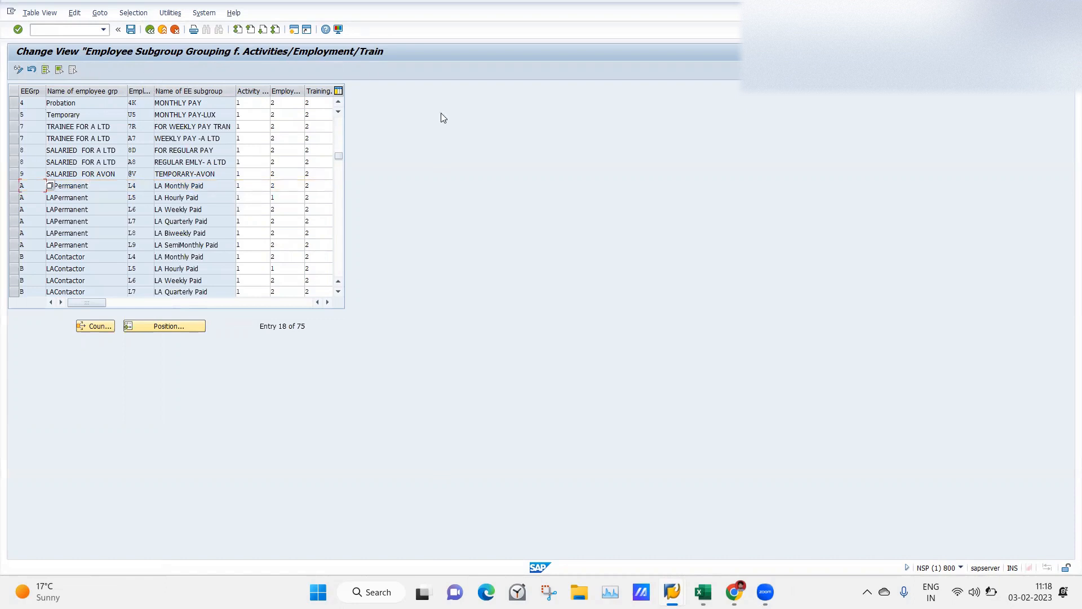
pyautogui.click(12, 188)
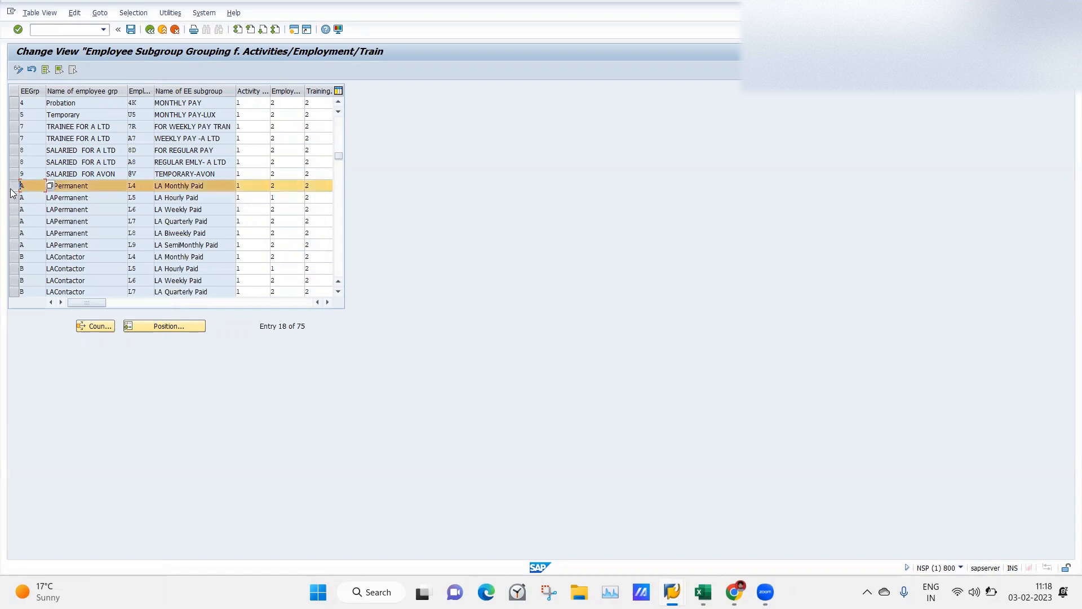
pyautogui.click(138, 186)
pyautogui.click(15, 190)
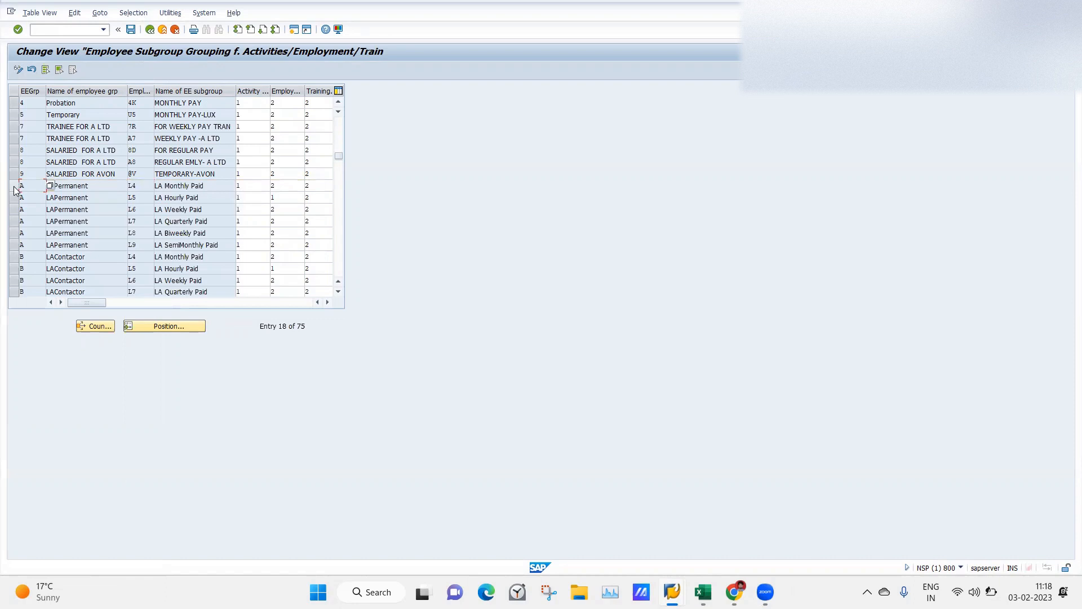
pyautogui.click(14, 188)
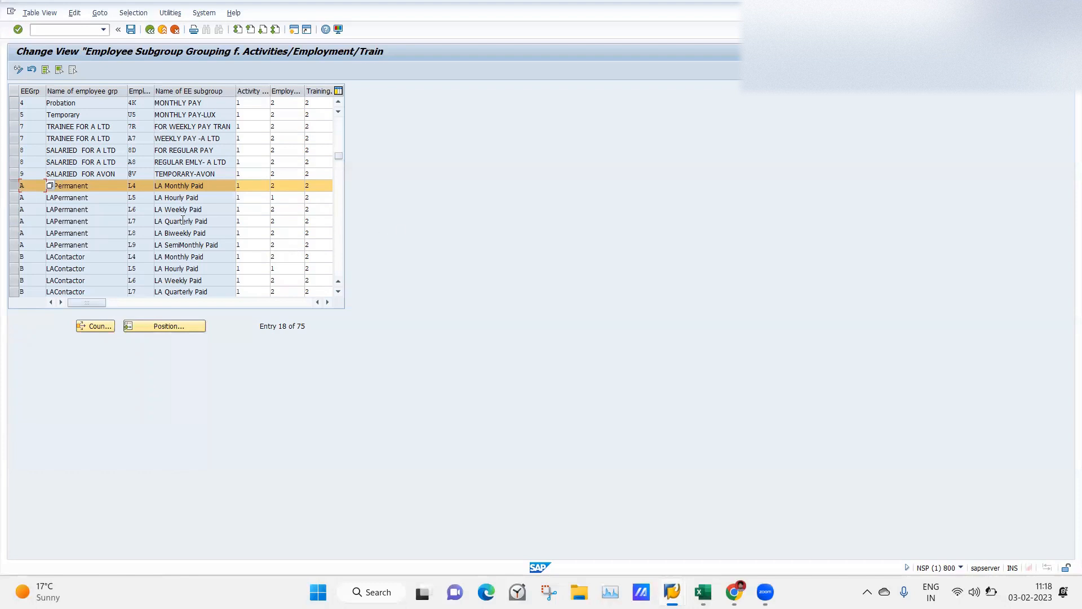
pyautogui.click(15, 186)
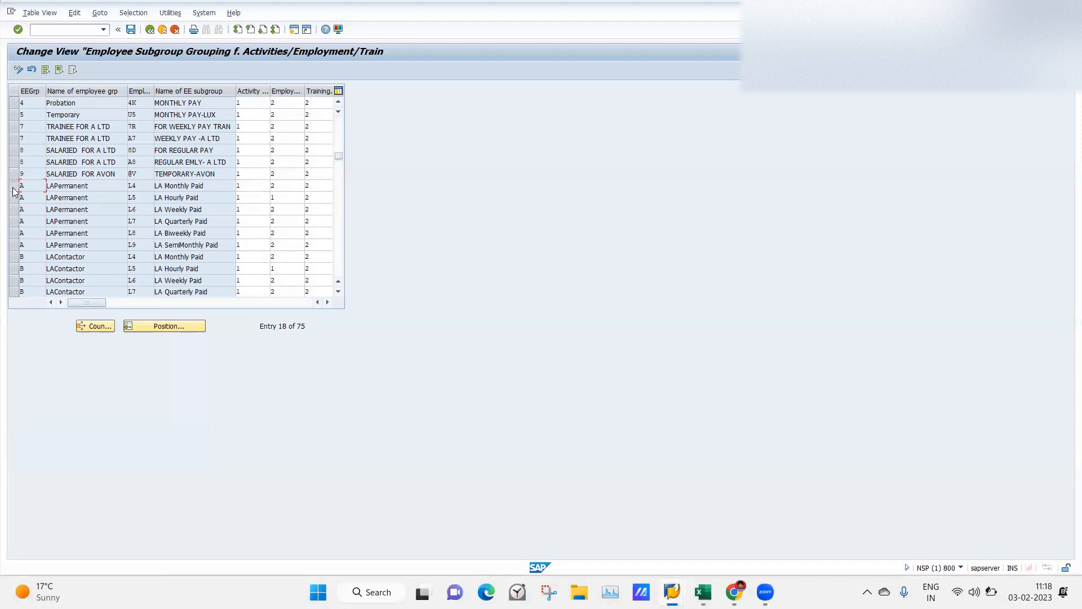
pyautogui.click(15, 188)
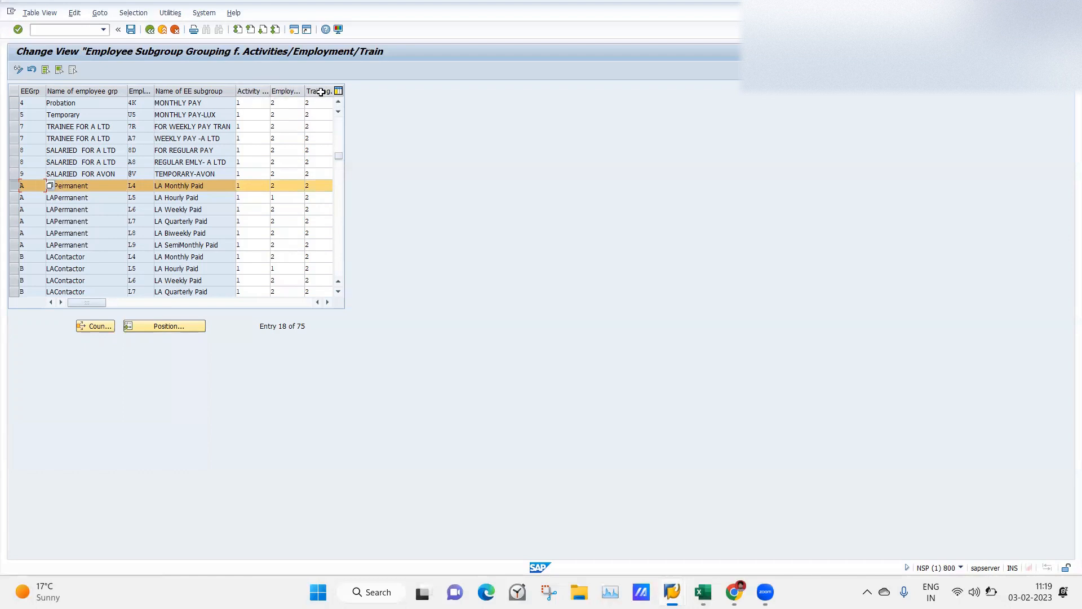
pyautogui.click(245, 186)
pyautogui.press('F1')
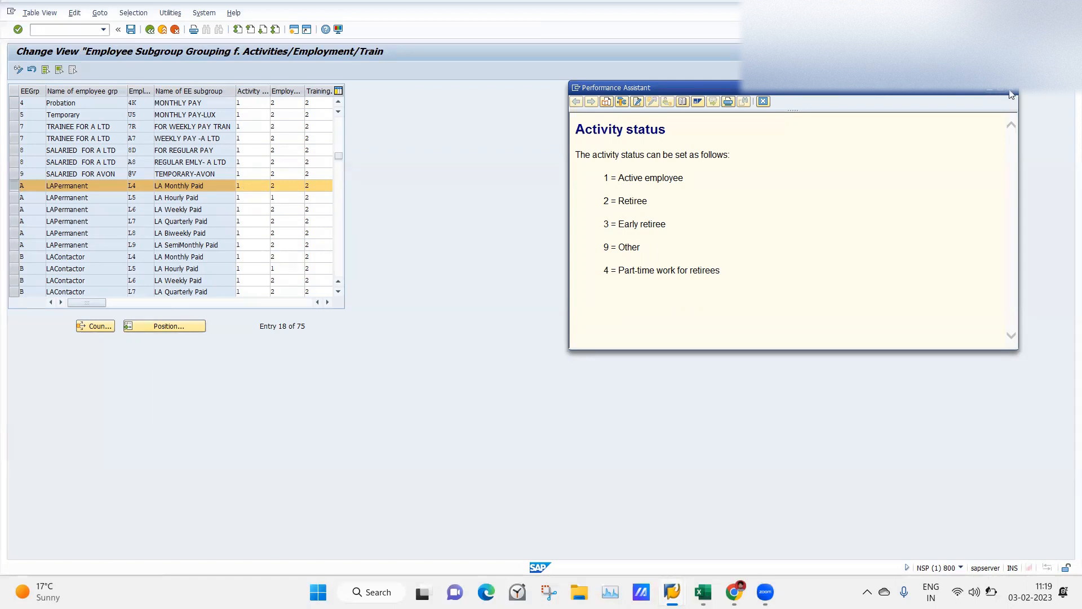
pyautogui.click(763, 101)
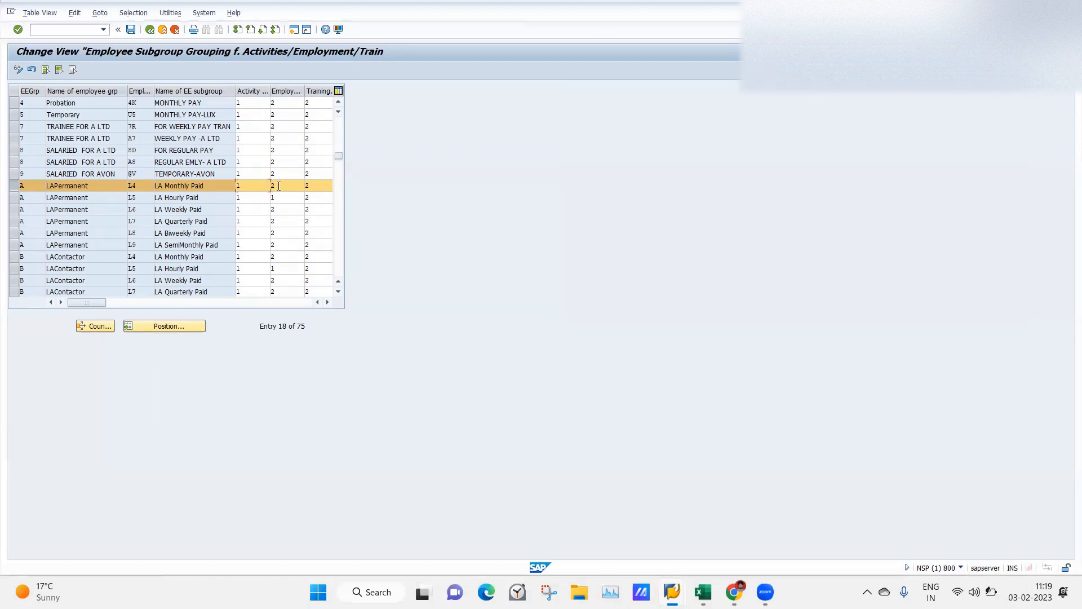
# View F1 help for the LA Monthly Paid employment status value
pyautogui.click(290, 186)
pyautogui.press('F1')
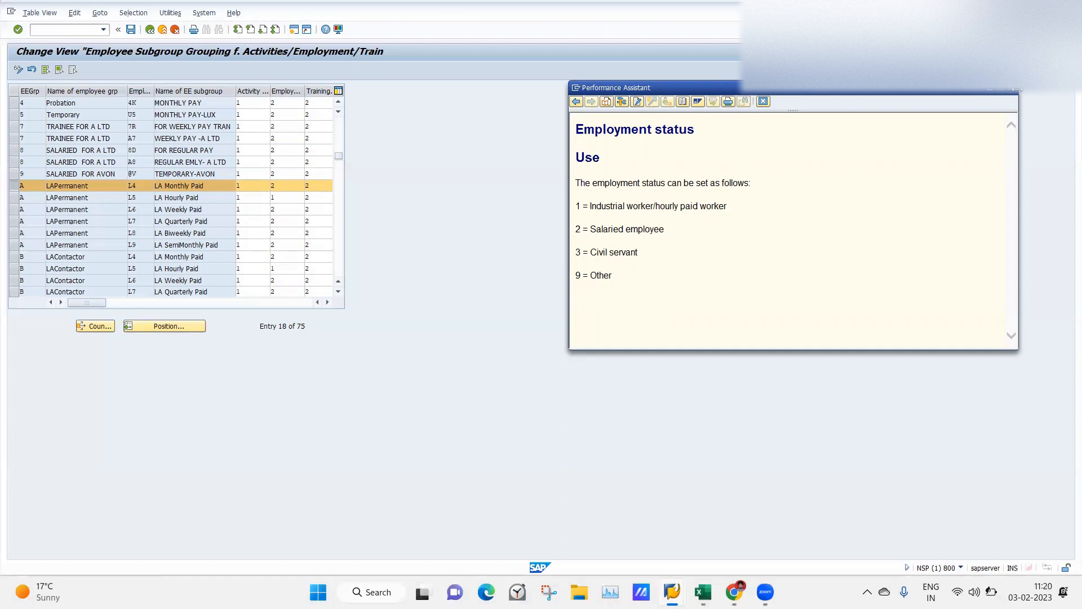
pyautogui.click(1013, 90)
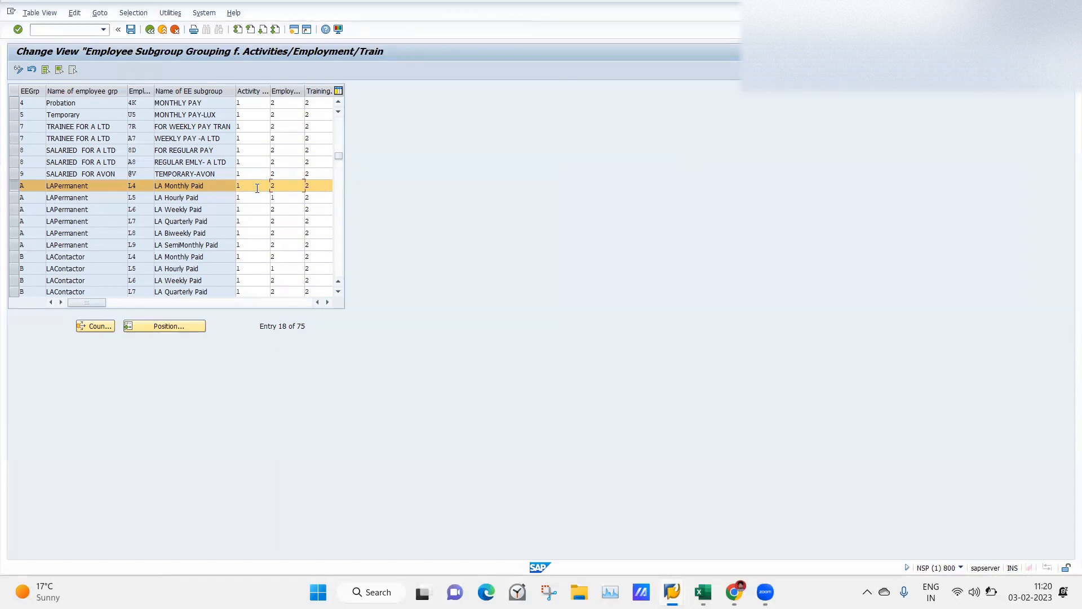
# View and close F1 help for training status (1 Trainee/apprentice, 2 Trained, 9 Other)
pyautogui.click(287, 184)
pyautogui.click(285, 199)
pyautogui.click(325, 183)
pyautogui.press('F1')
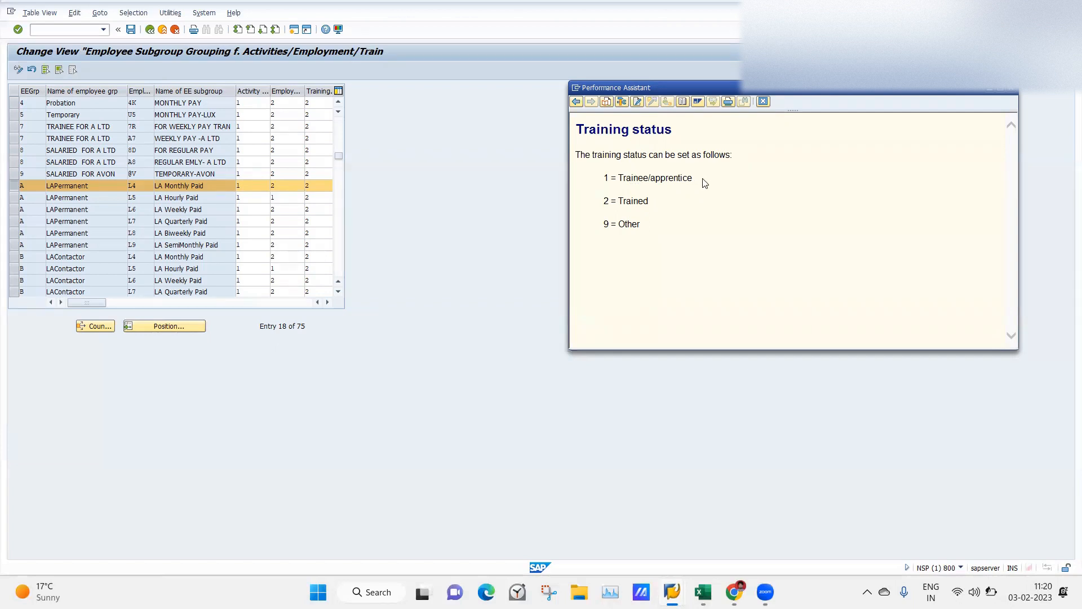
pyautogui.click(1013, 96)
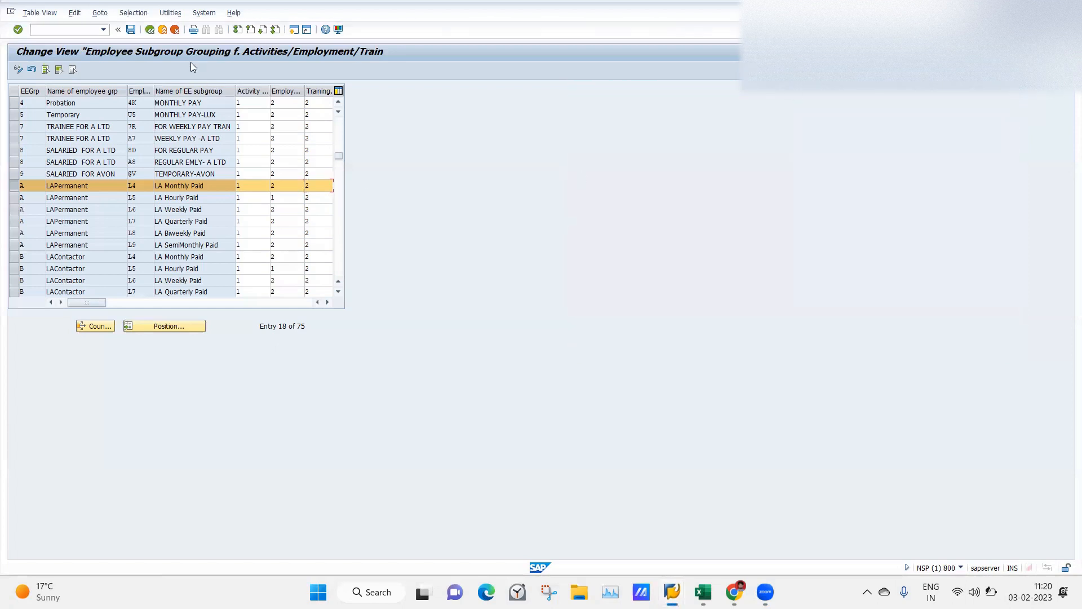
pyautogui.click(192, 31)
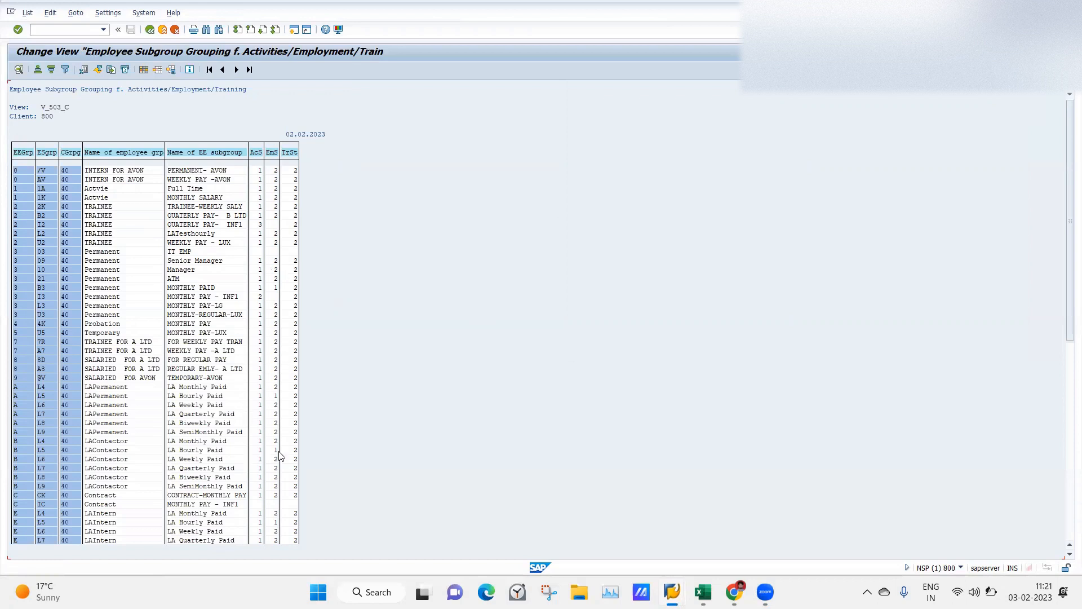
pyautogui.click(1066, 517)
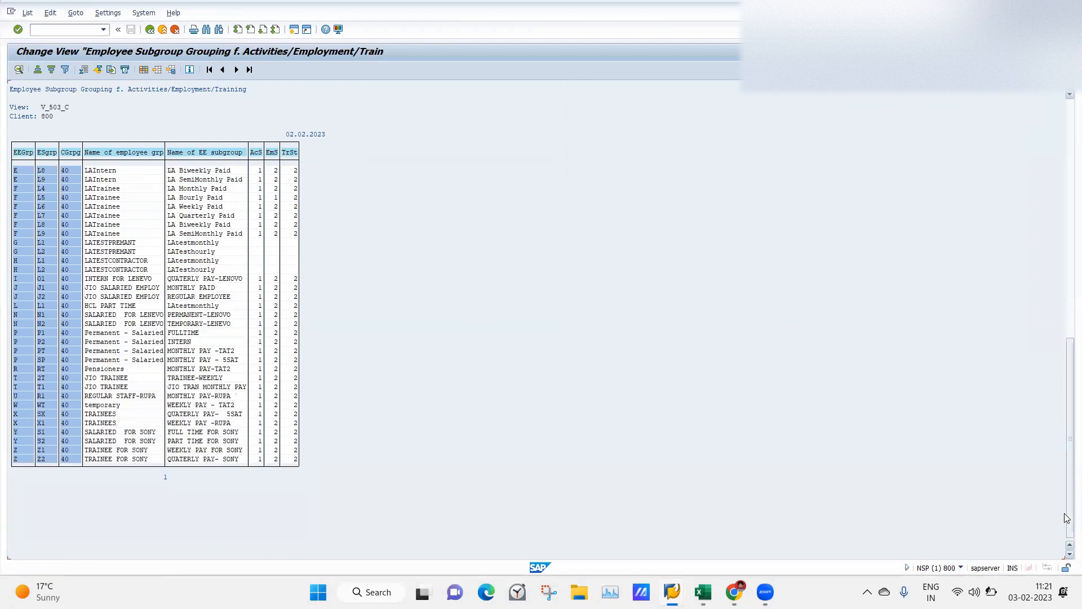
pyautogui.click(150, 29)
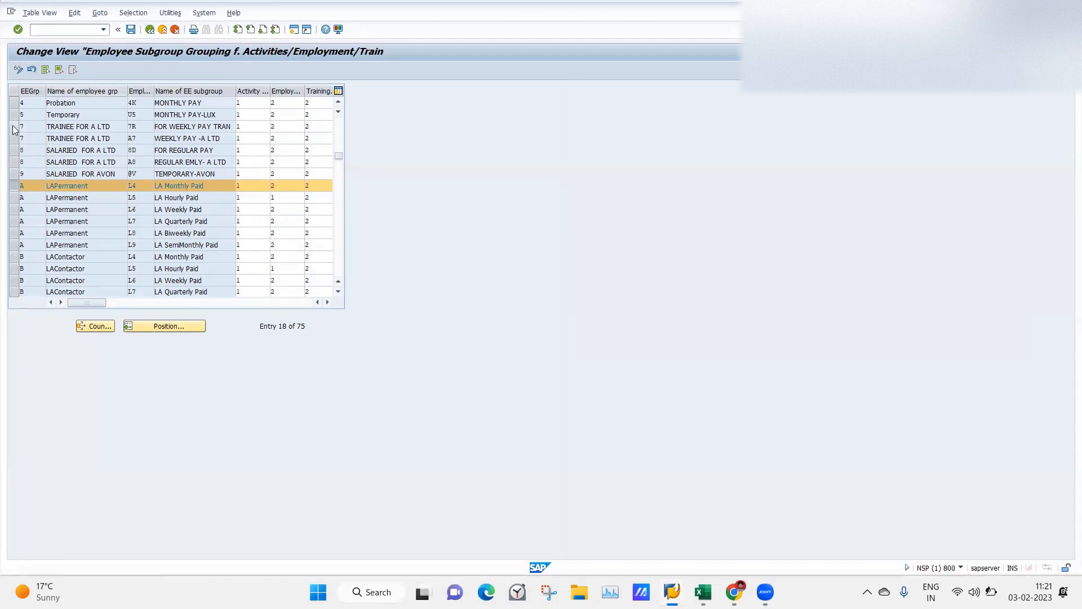
# Select the LA Monthly Paid row, scroll to the top, and return to the initial screen
pyautogui.click(15, 186)
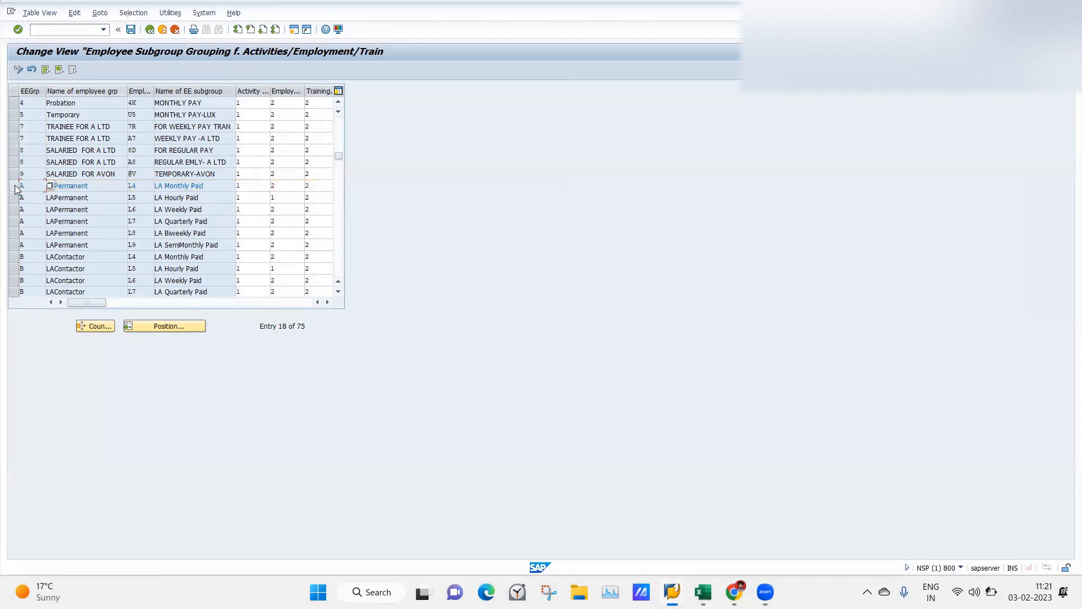
pyautogui.click(339, 134)
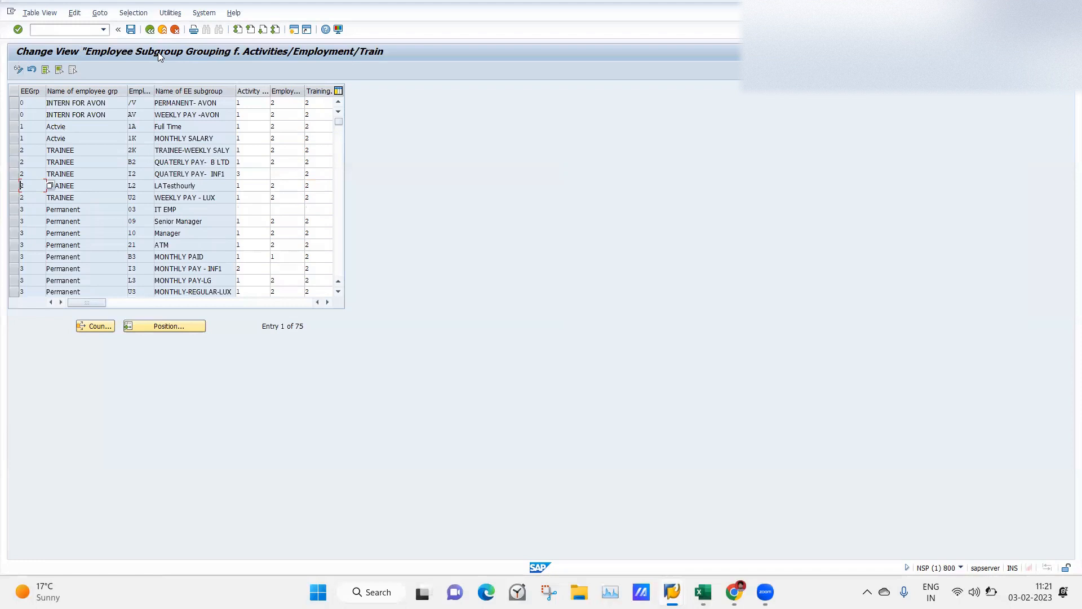
pyautogui.click(150, 30)
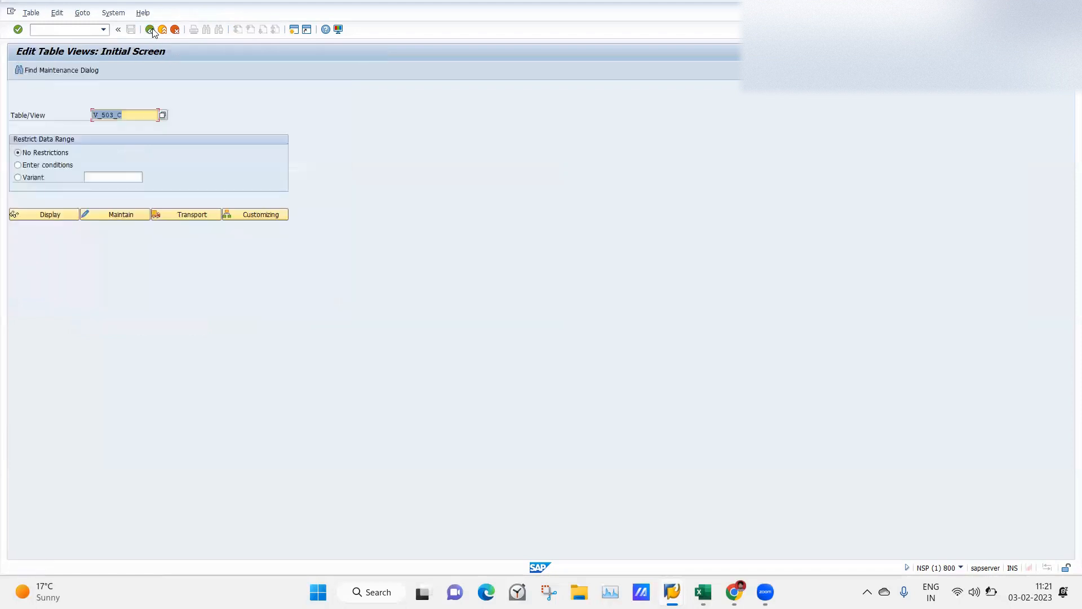
# Reopen V_503_C with Enter conditions data range for work area 40, then go back
pyautogui.click(48, 166)
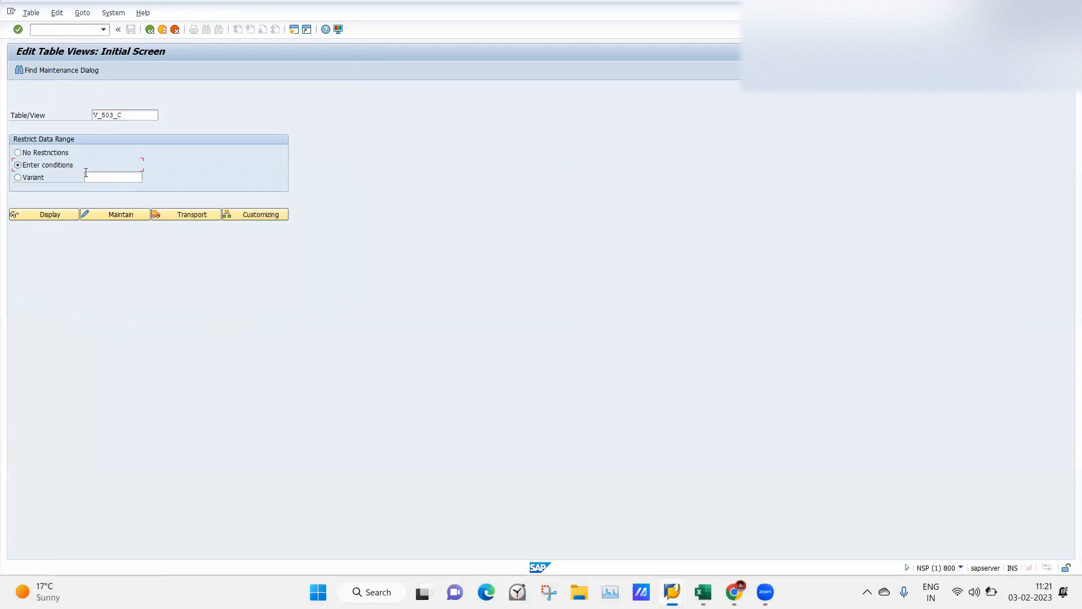
pyautogui.click(96, 215)
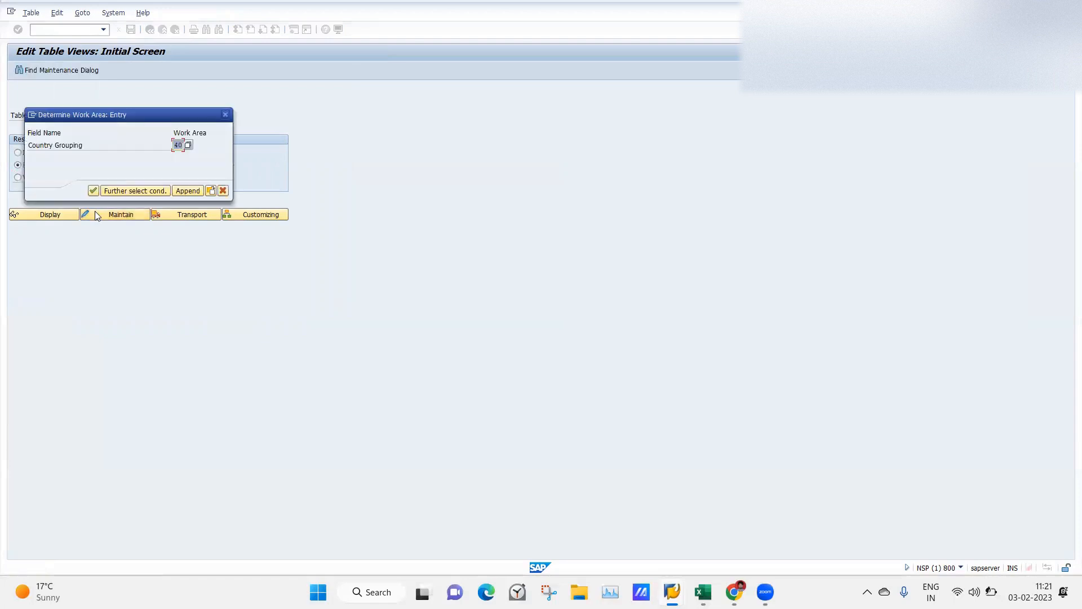
pyautogui.press('Return')
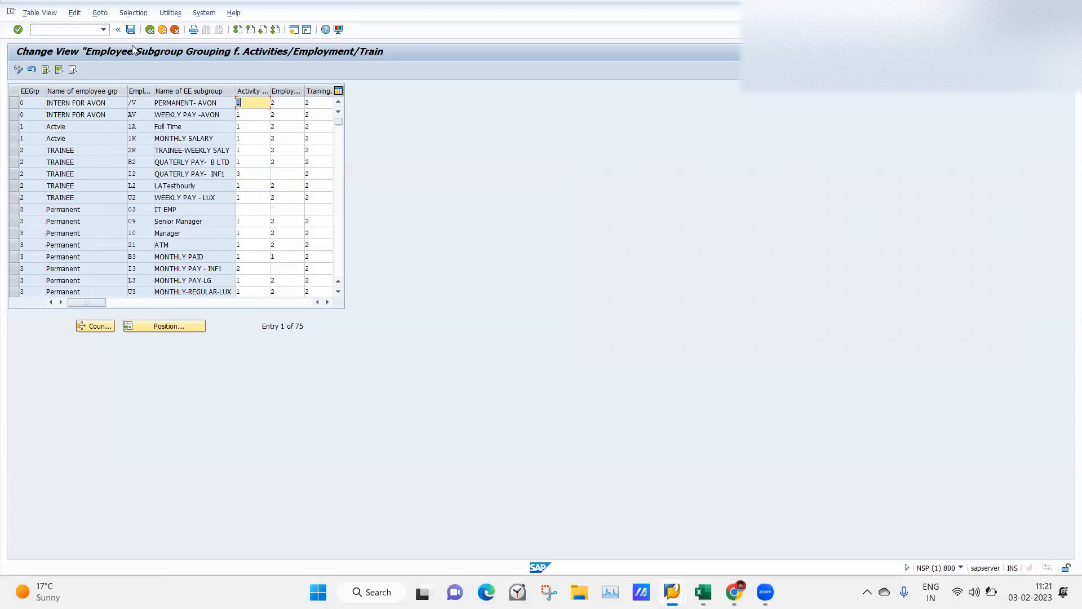
pyautogui.click(152, 29)
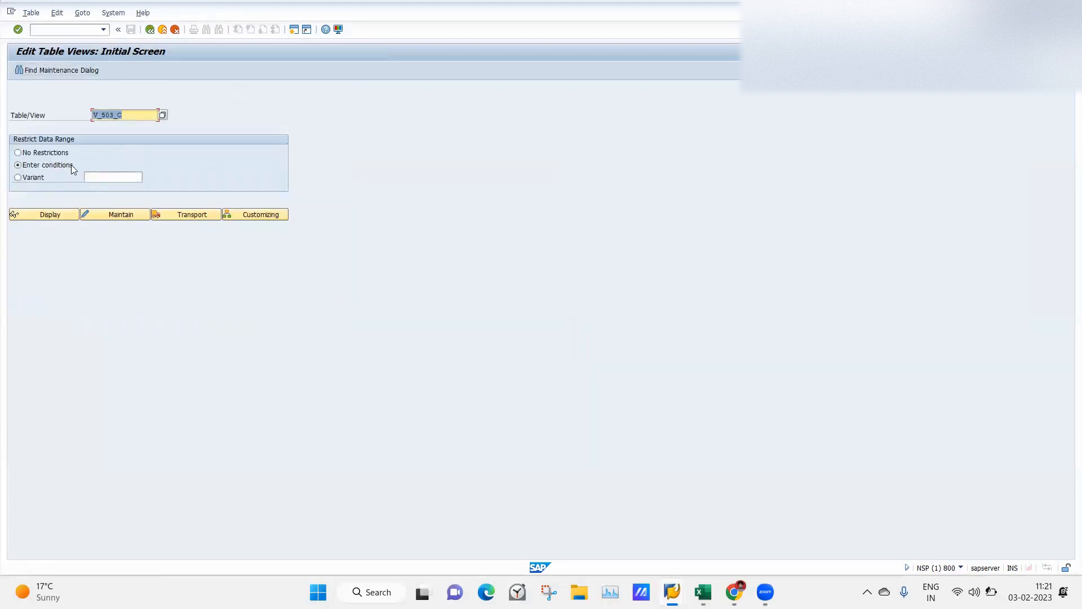
pyautogui.press('Return')
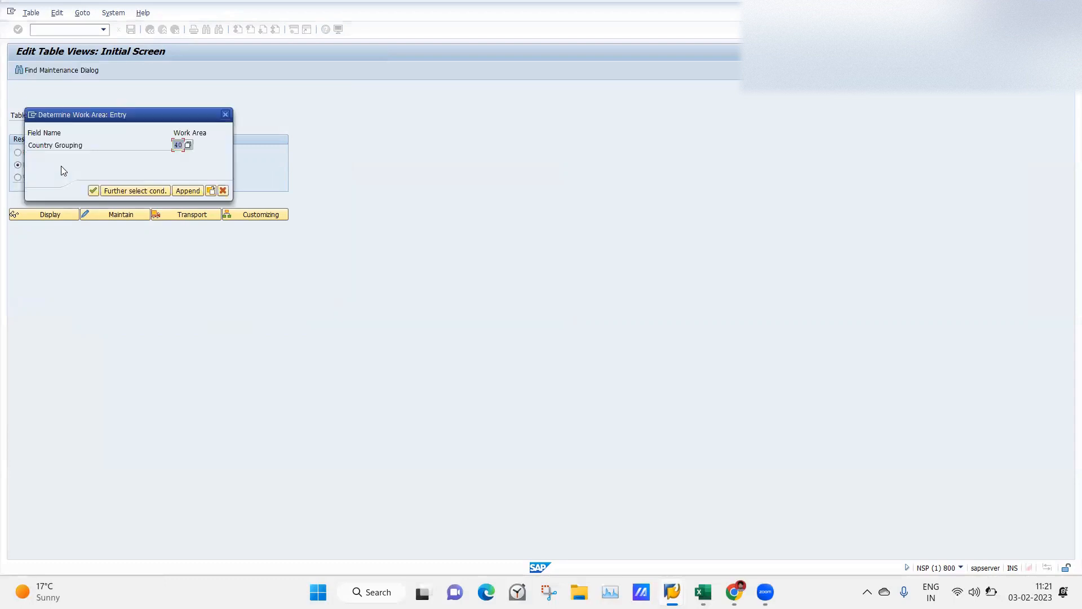
pyautogui.press('Return')
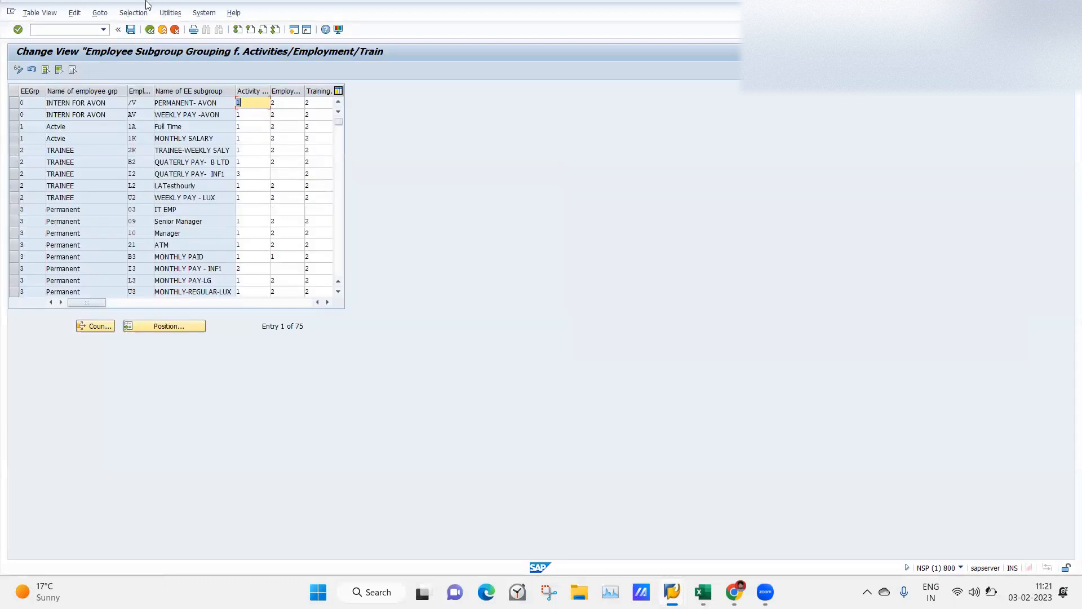
pyautogui.click(149, 29)
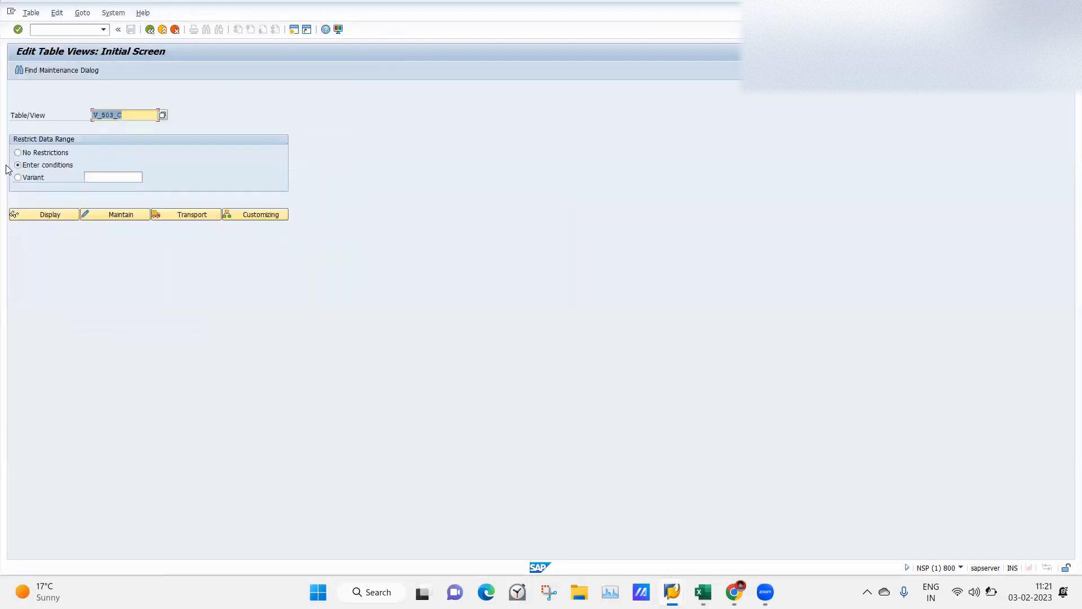
# Reopen V_503_C with no data range restriction, then go back
pyautogui.click(18, 153)
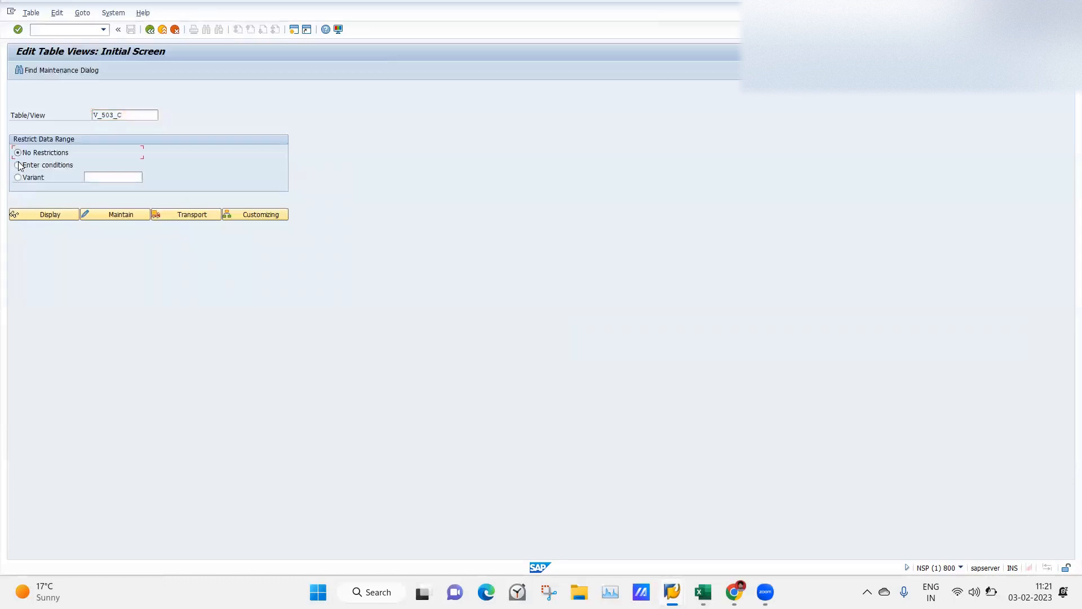
pyautogui.click(97, 176)
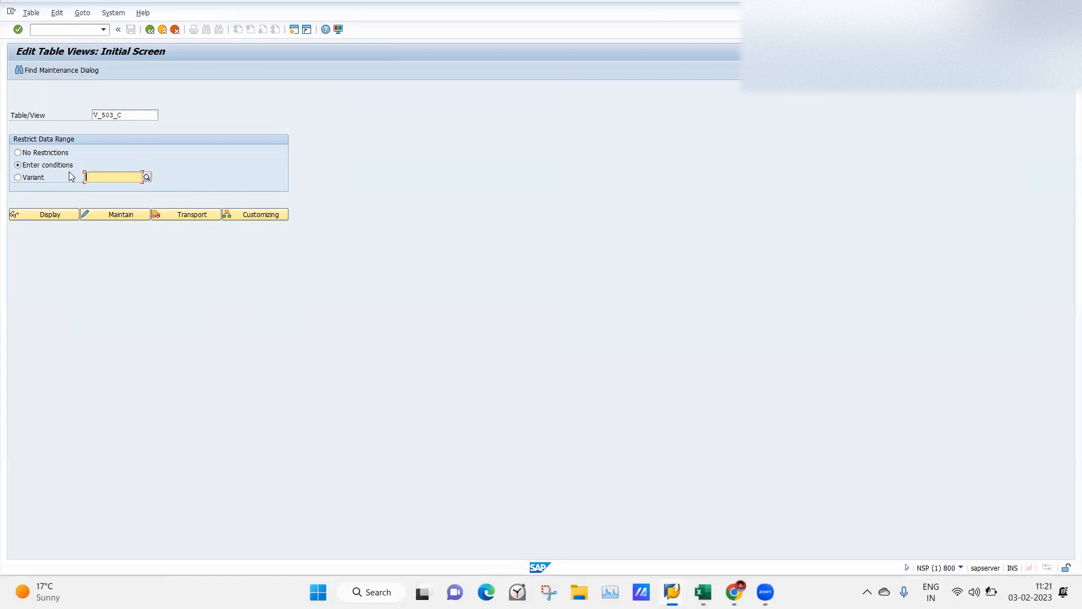
pyautogui.press('Return')
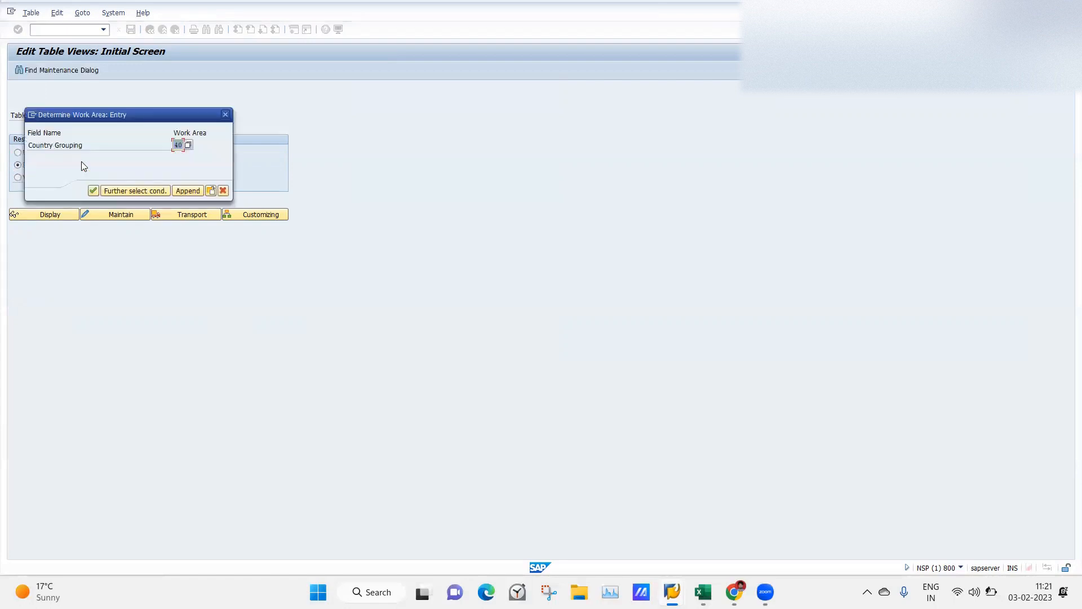
pyautogui.press('Return')
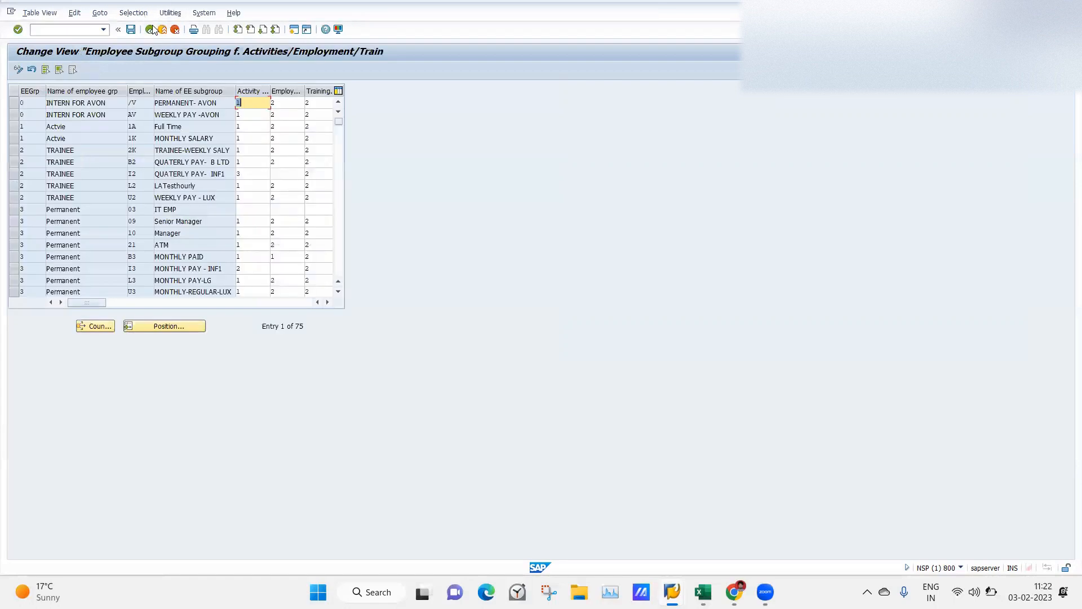
pyautogui.click(149, 30)
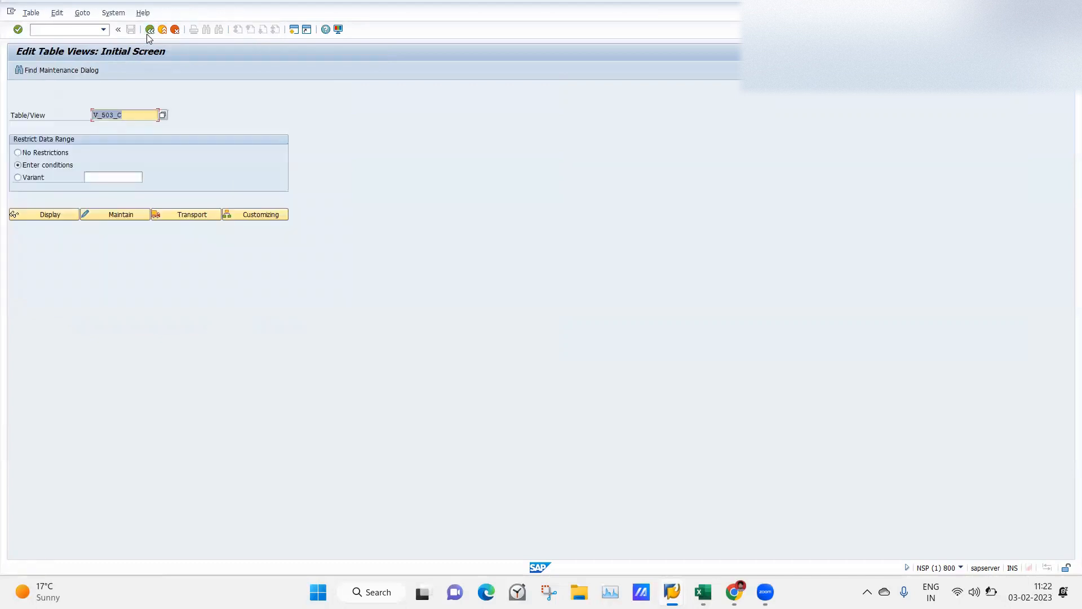
# Set the data range to Variant (no variants available), then switch to Excel cell K63
pyautogui.click(113, 177)
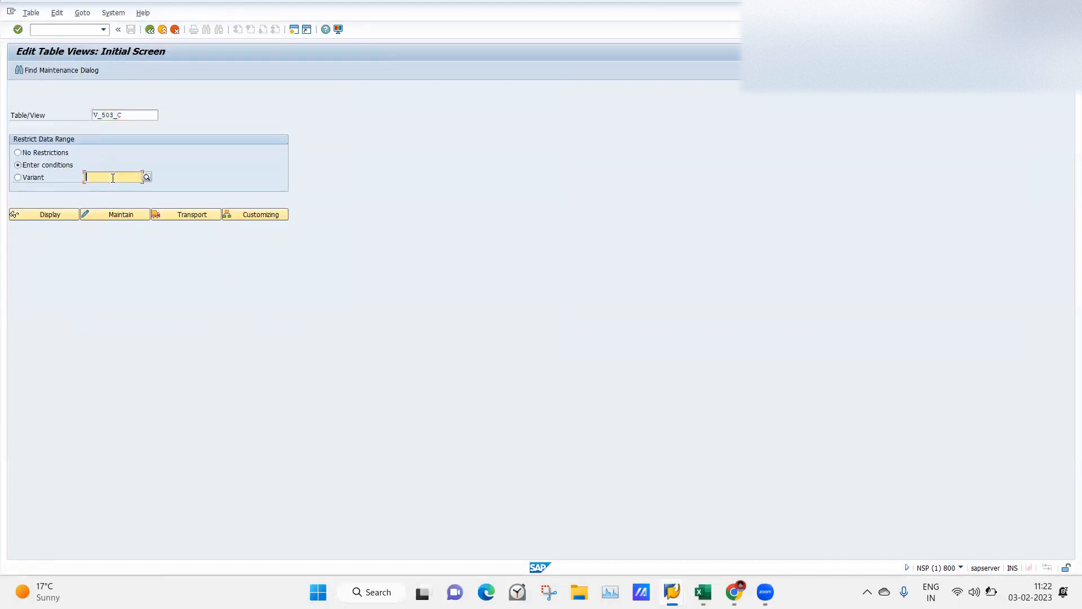
pyautogui.click(147, 177)
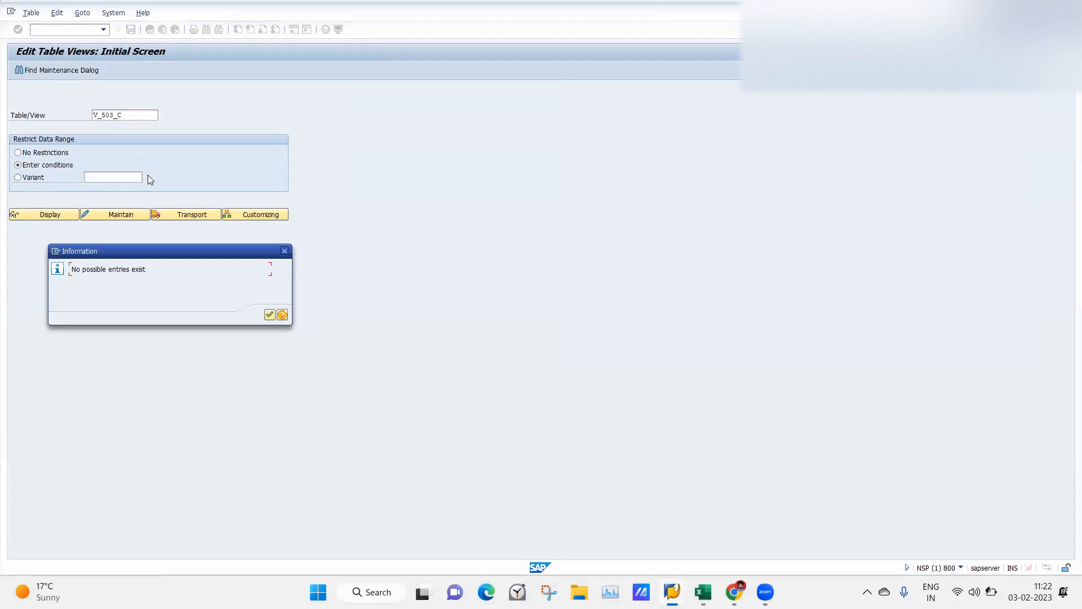
pyautogui.press('Return')
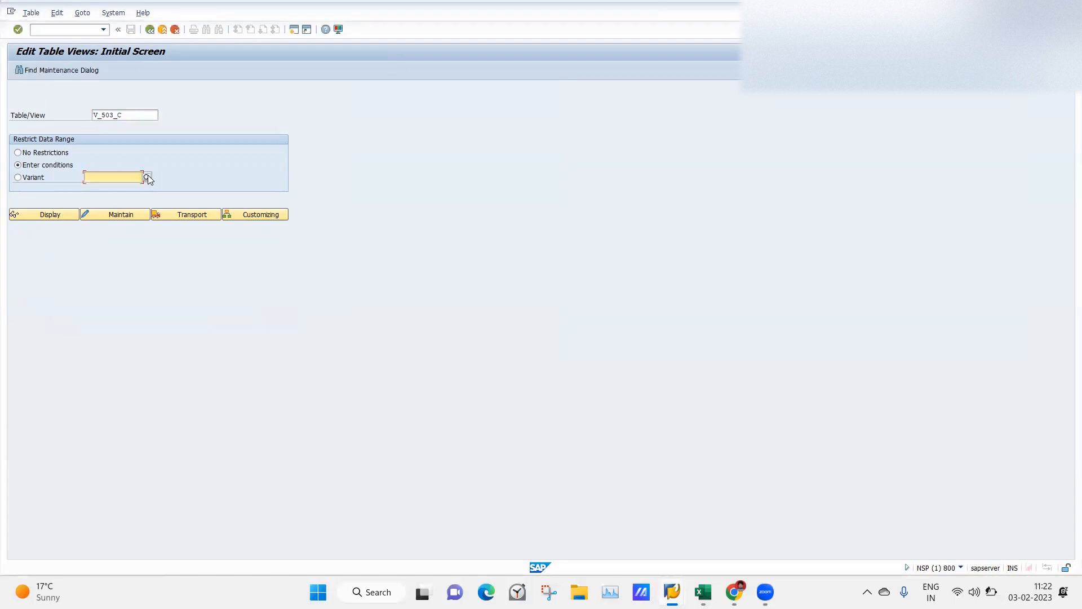
pyautogui.click(20, 178)
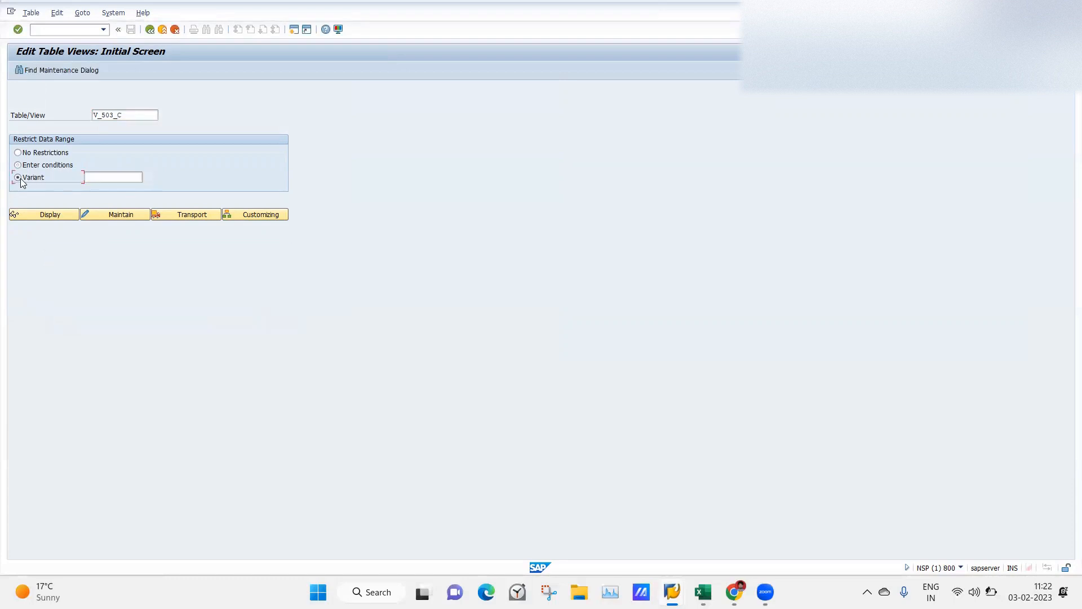
pyautogui.click(102, 176)
pyautogui.click(702, 592)
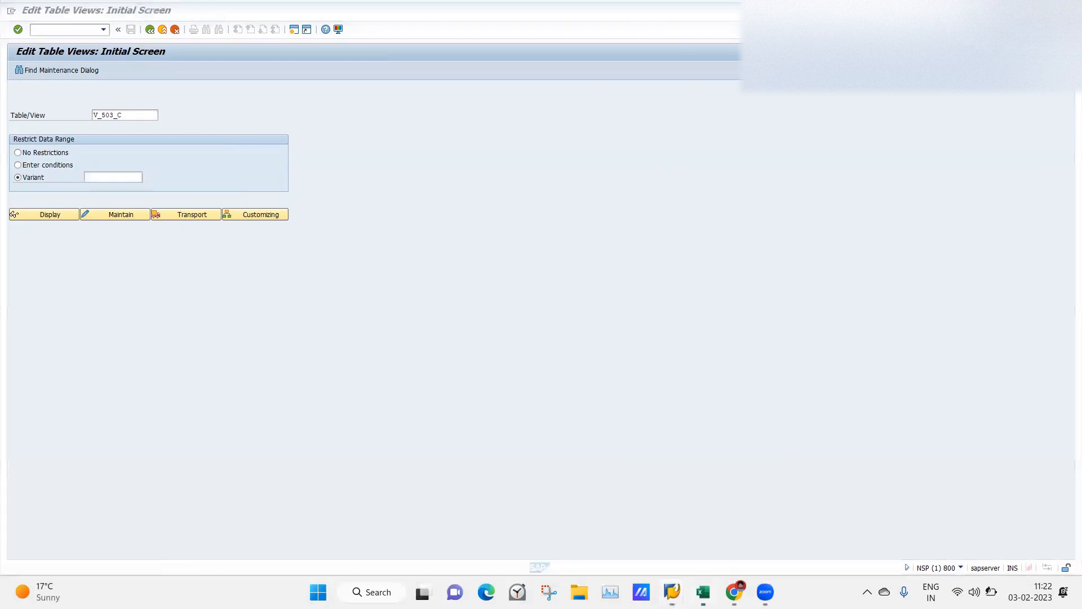
pyautogui.click(506, 394)
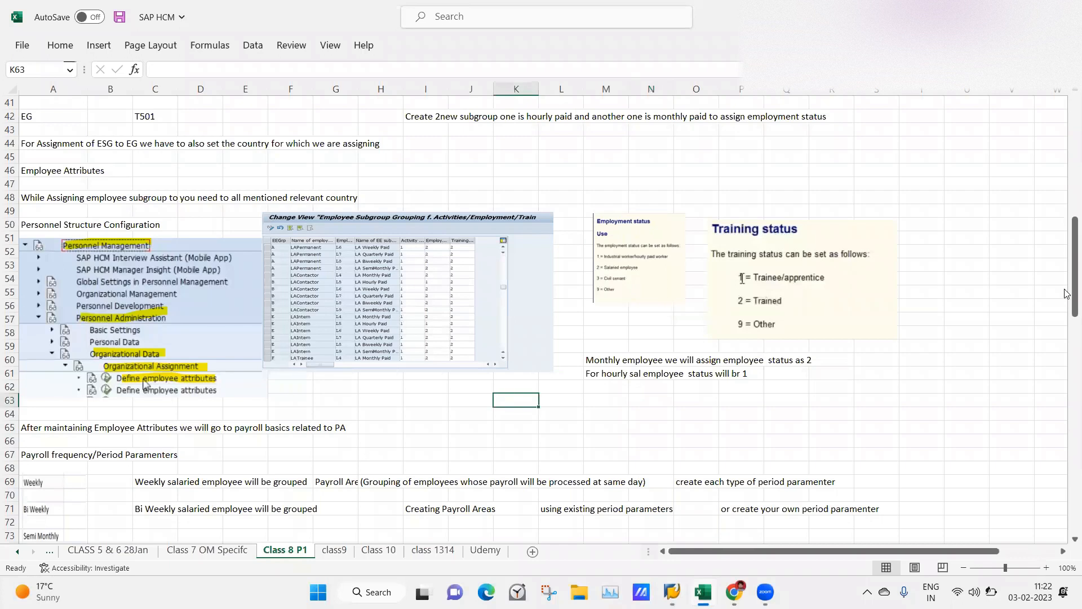
pyautogui.moveTo(1067, 299); pyautogui.dragTo(1063, 122)
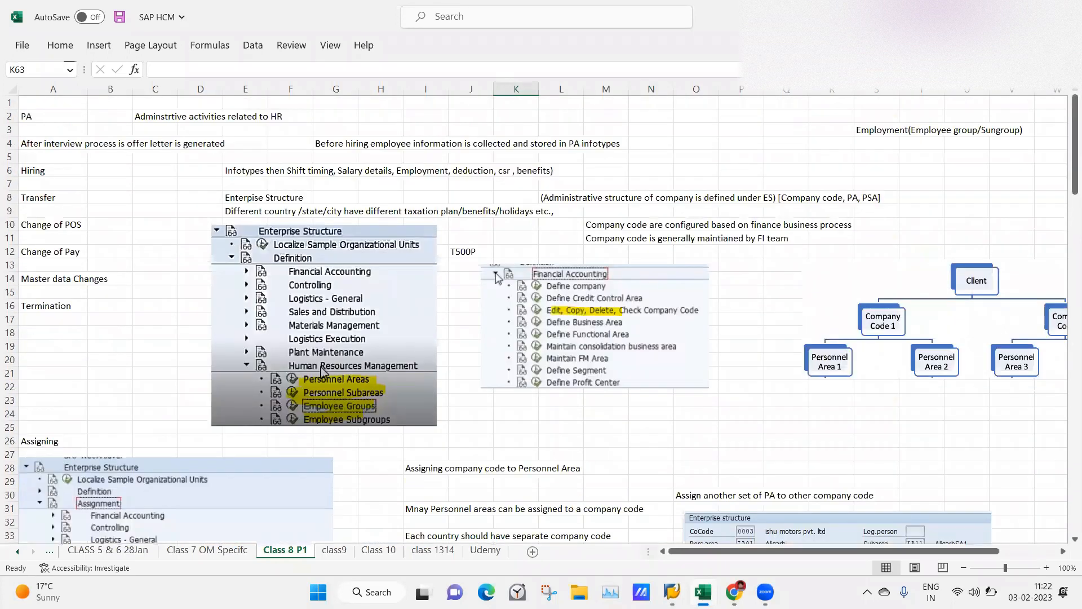